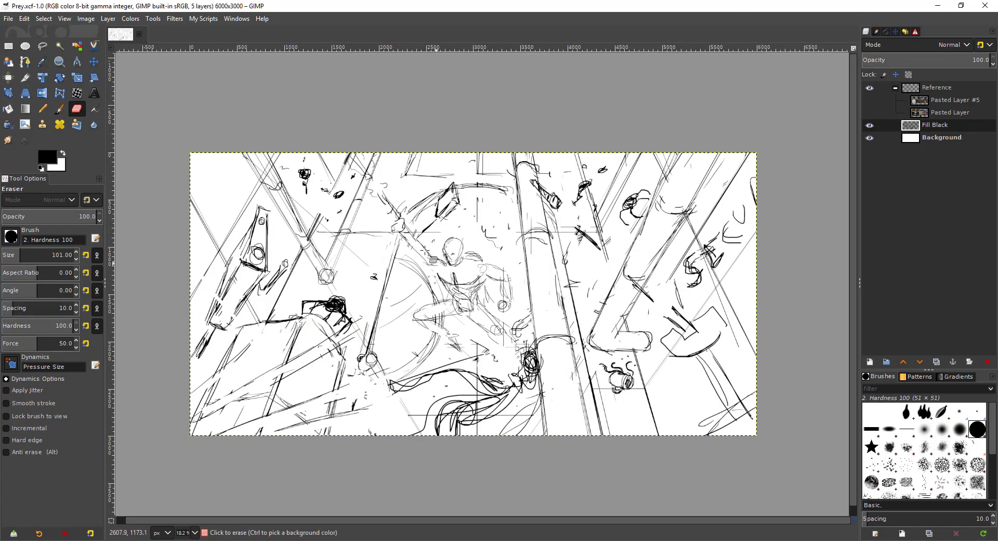
Erase the construction lines across the figure's upper chest and repaint the chest's centre line with a size 11 brush
scroll(436, 281, "up", 1)
scroll(463, 268, "up", 4)
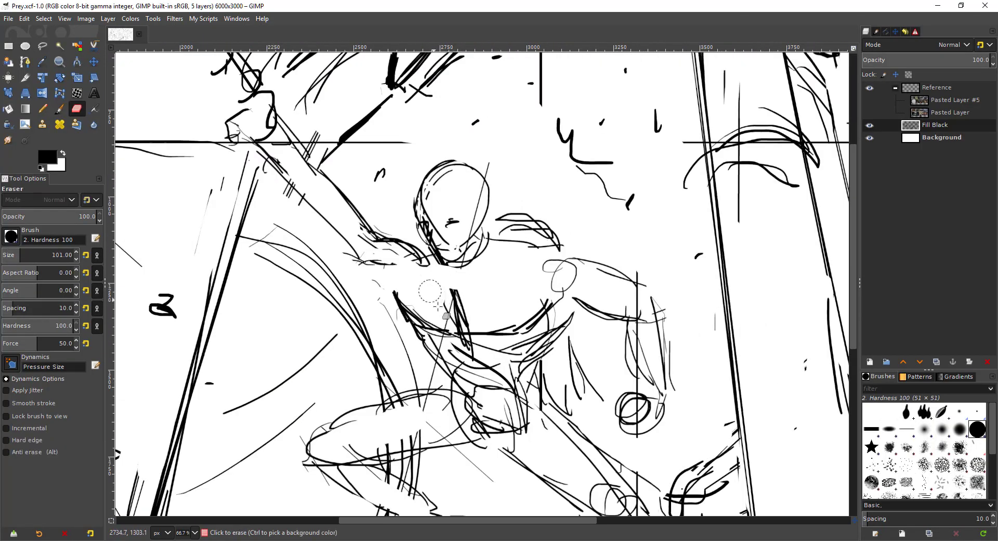
left_click_drag(446, 294, 461, 322)
key("[")
key("p")
mouse_move(454, 293)
left_mouse_down()
mouse_move(459, 318)
mouse_move(456, 308)
left_mouse_up()
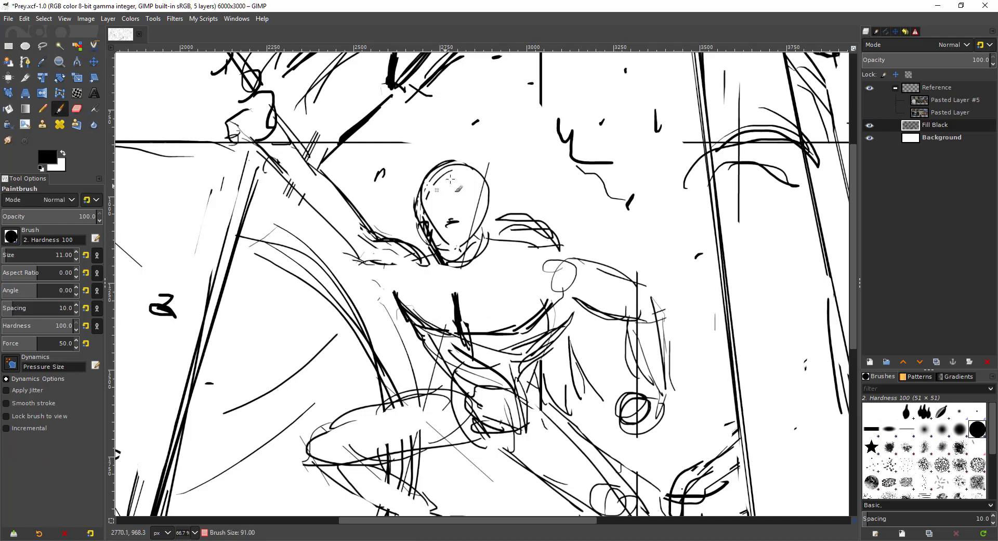
Erase the slanted guide line across the head and clean up its doubled outline, reducing the eraser size to 41
key("shift+e")
mouse_move(470, 204)
left_mouse_down()
mouse_move(468, 183)
mouse_move(472, 207)
left_mouse_up()
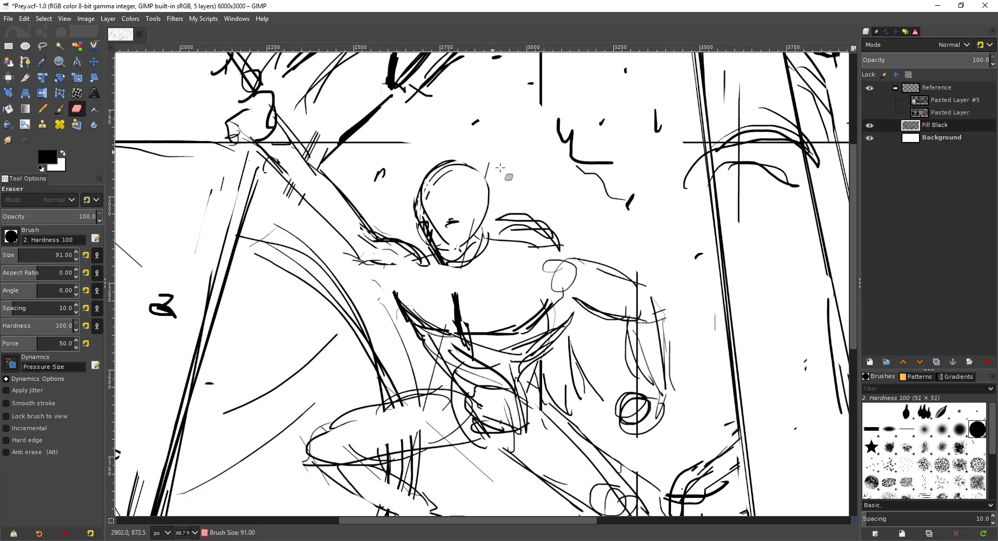
mouse_move(499, 169)
left_mouse_down()
mouse_move(459, 176)
mouse_move(442, 197)
mouse_move(443, 179)
mouse_move(439, 210)
left_mouse_up()
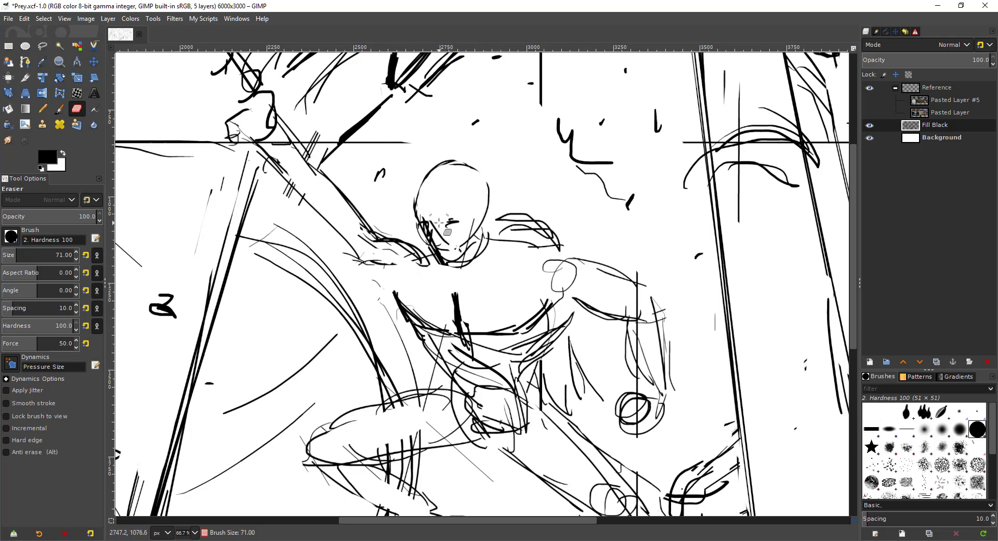
key("bracketleft")
mouse_move(440, 237)
left_mouse_down()
mouse_move(474, 222)
mouse_move(457, 252)
mouse_move(421, 243)
left_mouse_up()
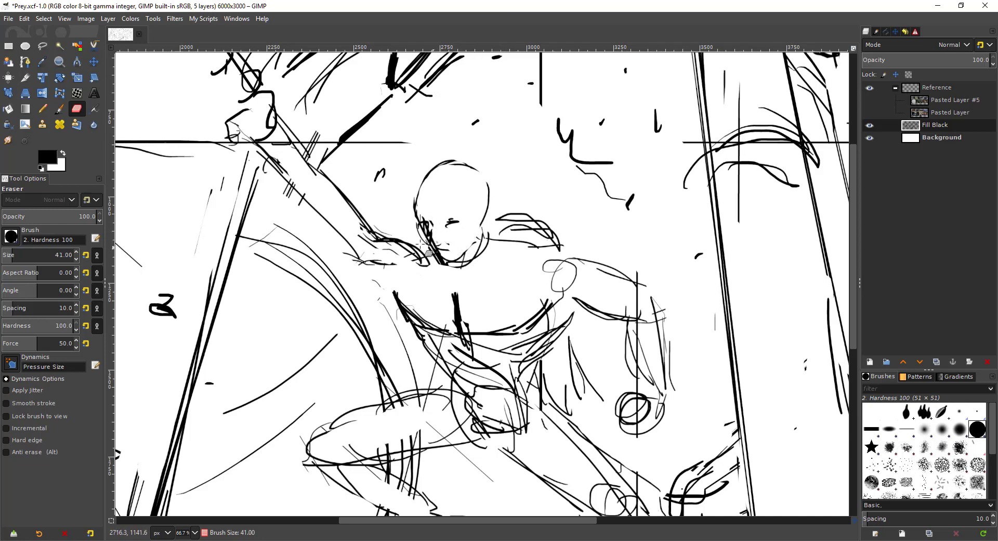
Paint small ear and jaw details on the side of the head with the size 11 brush and tidy the surplus lines
key("p")
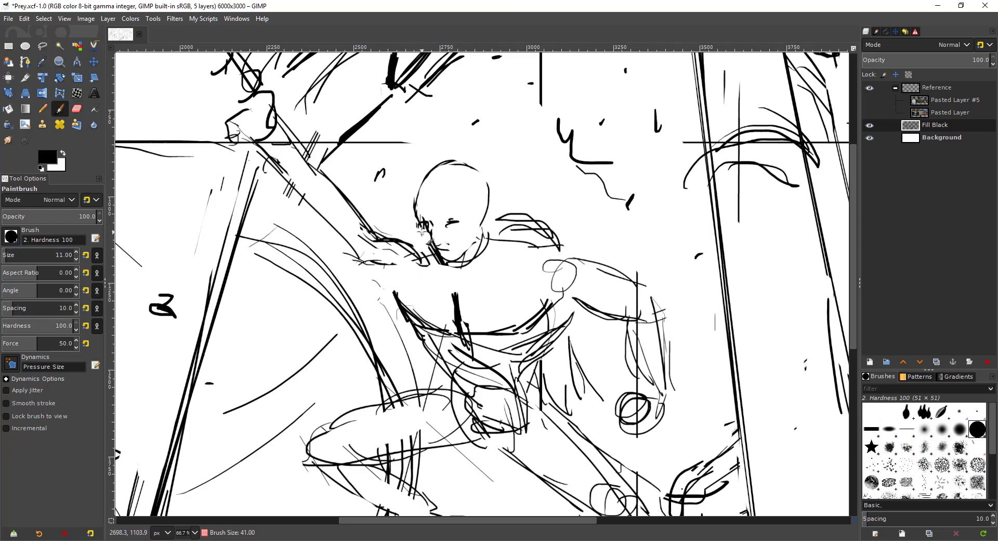
mouse_move(420, 226)
left_mouse_down()
mouse_move(420, 247)
mouse_move(419, 229)
mouse_move(433, 256)
mouse_move(428, 242)
left_mouse_up()
key("shift+e")
key("p")
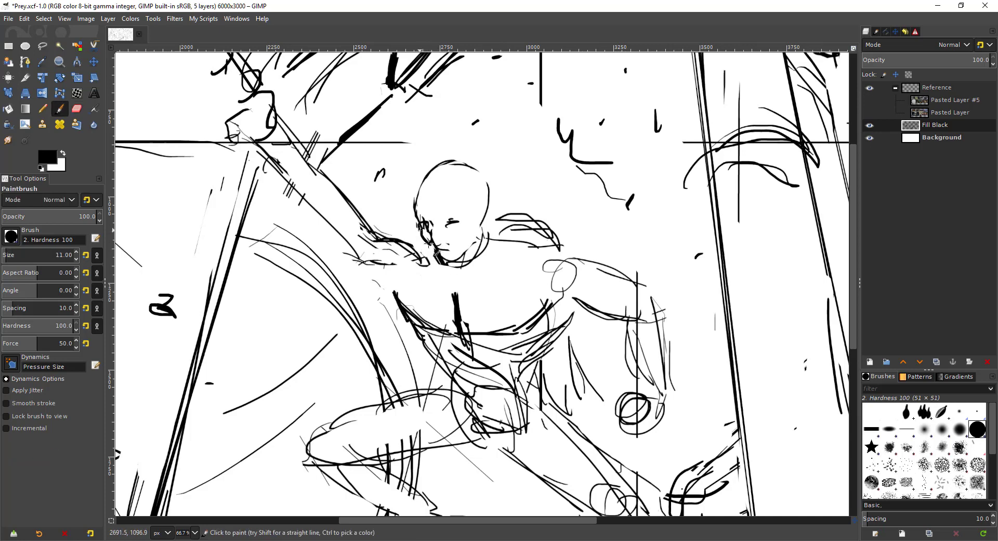
Outline the head with a free selection, cut it from the sketch and paste it as its own layer
scroll(413, 173, "down", 2)
left_click_drag(346, 202, 376, 215)
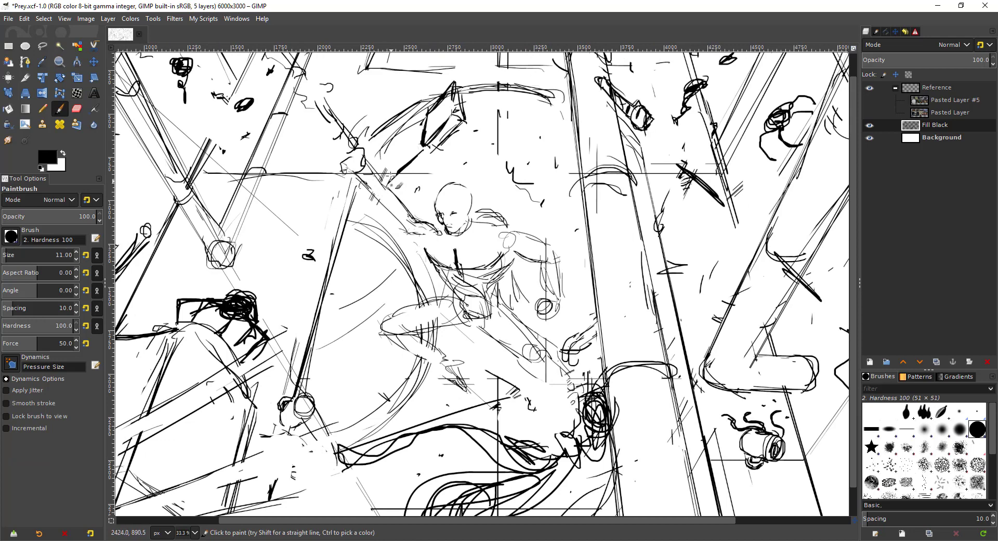
left_click(43, 45)
scroll(432, 225, "up", 2)
mouse_move(420, 206)
left_mouse_down()
mouse_move(462, 265)
mouse_move(501, 248)
mouse_move(505, 130)
mouse_move(447, 123)
mouse_move(423, 146)
mouse_move(420, 206)
left_mouse_up()
key("Return")
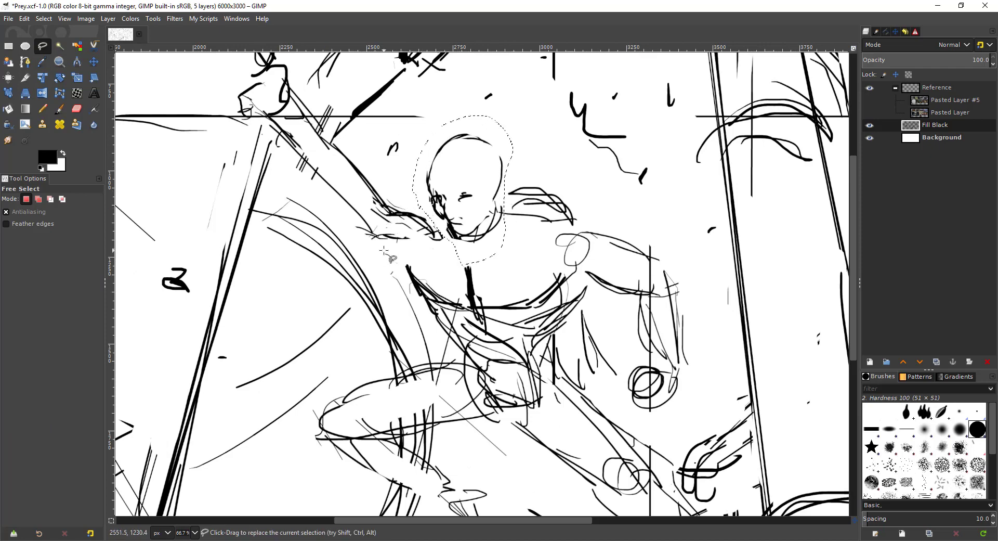
key("ctrl+x")
key("ctrl+v")
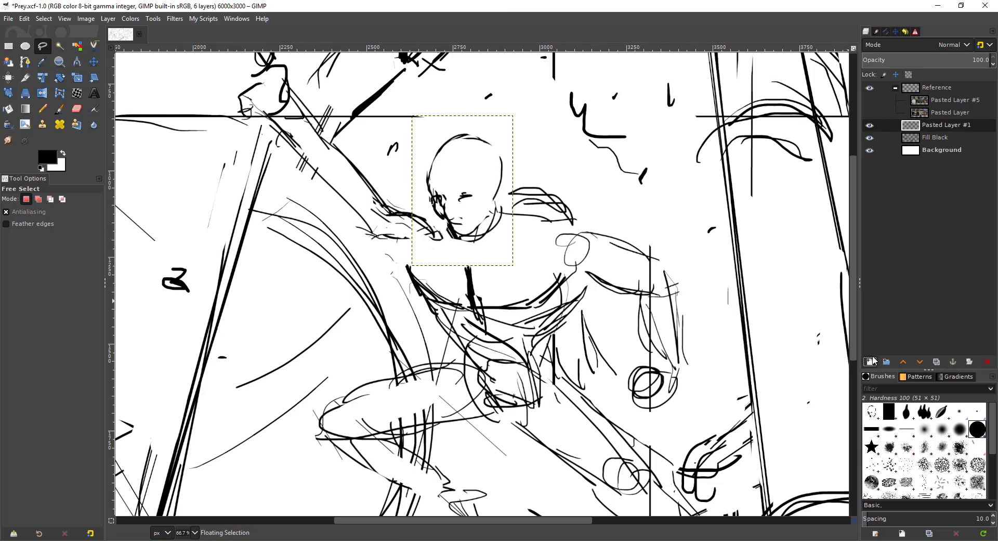
key("shift+ctrl+n")
Scale the pasted head layer down slightly with its aspect ratio kept and position it on the figure's neck
scroll(485, 231, "down", 1)
key("m")
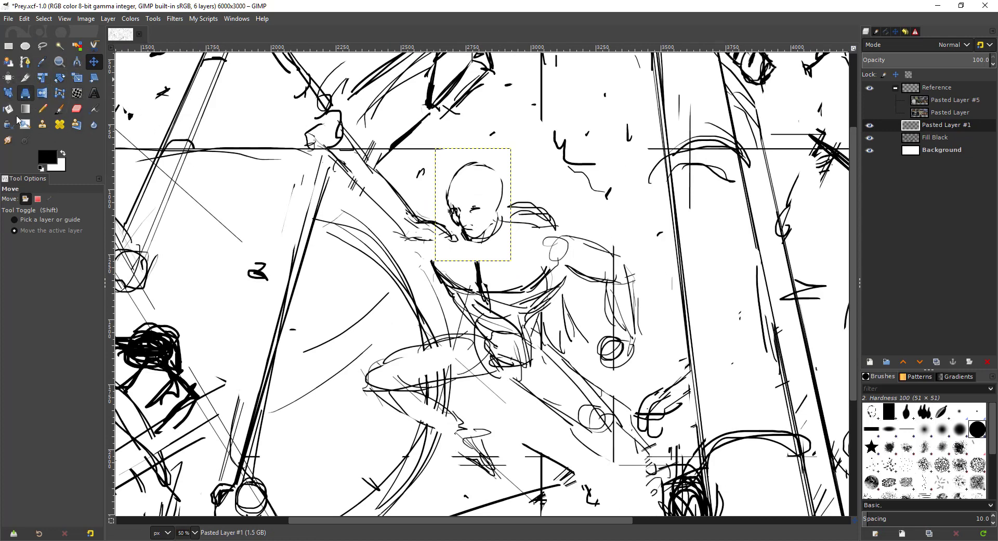
left_click(77, 77)
left_click(485, 244)
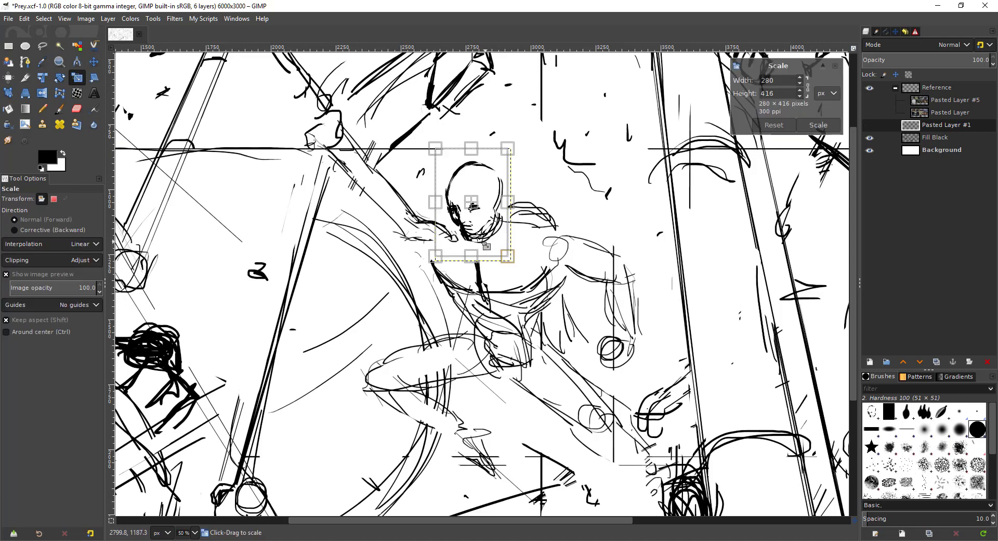
left_click_drag(478, 237, 474, 231)
key("Return")
key("m")
left_click_drag(468, 199, 476, 206)
Compare the head's proportions in the whole composition by undoing and redoing its resizing
scroll(403, 276, "down", 3)
left_click_drag(444, 281, 437, 263)
scroll(438, 263, "up", 1)
key("ctrl+z")
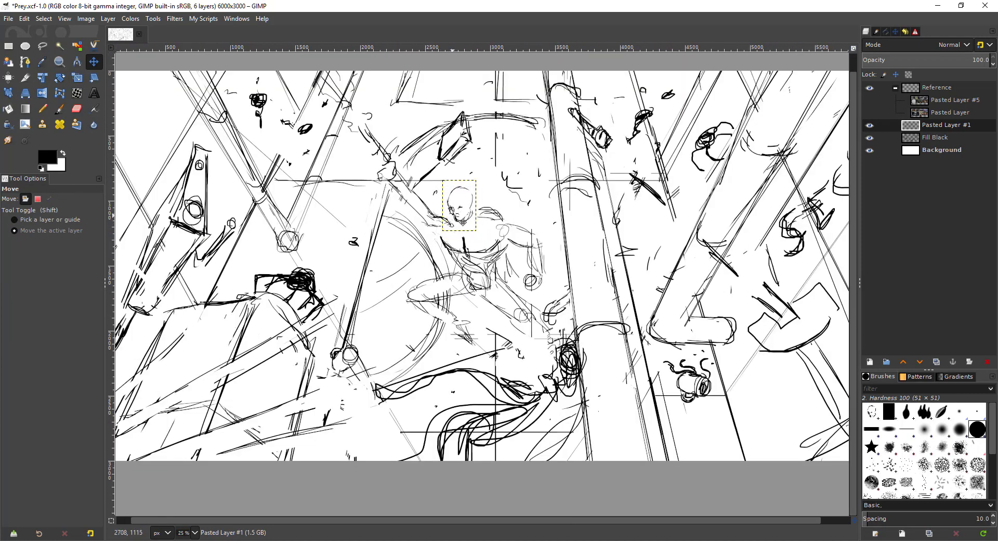
key("ctrl+z")
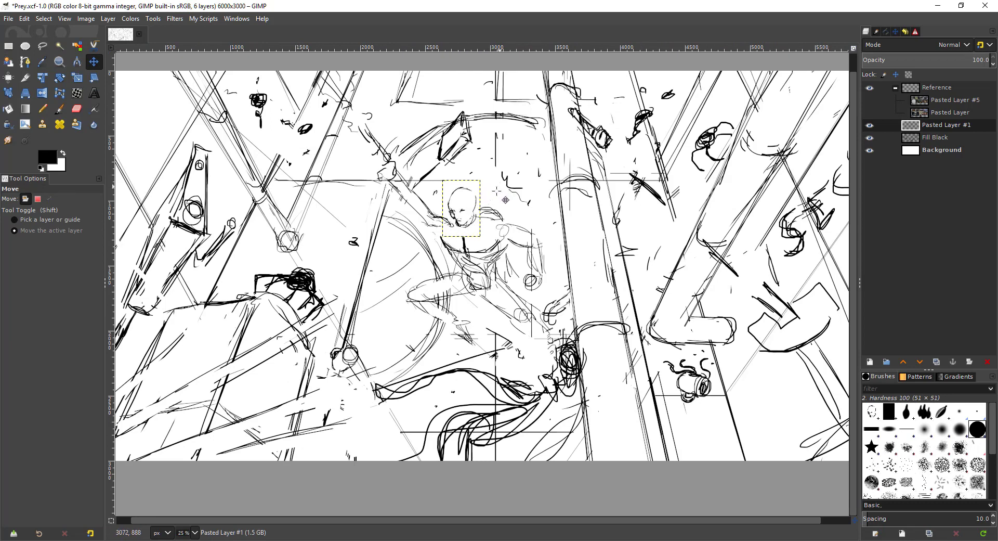
key("ctrl+y")
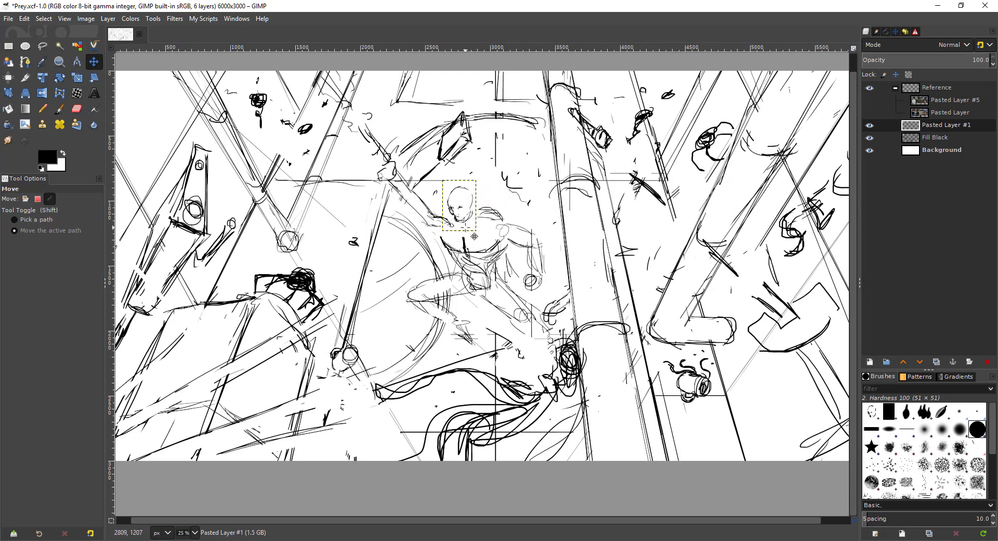
Merge the resized head layer down into the Fill Black layer
left_click_drag(451, 224, 500, 201)
scroll(481, 226, "up", 1)
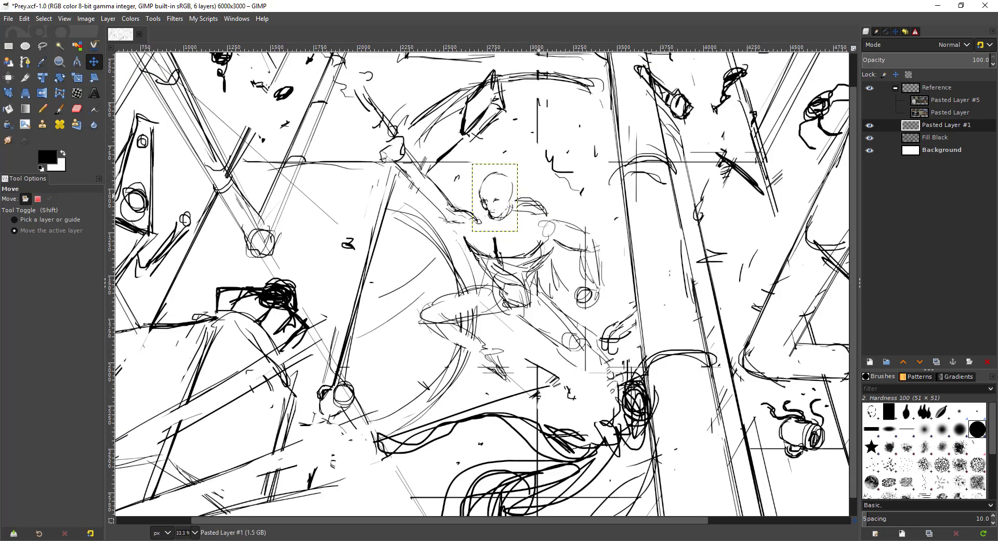
right_click(945, 127)
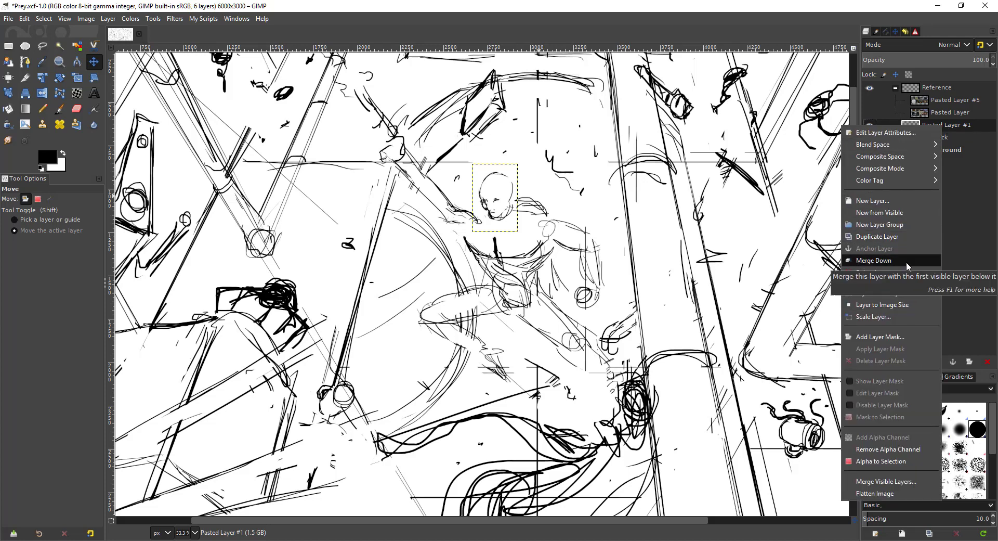
key("Escape")
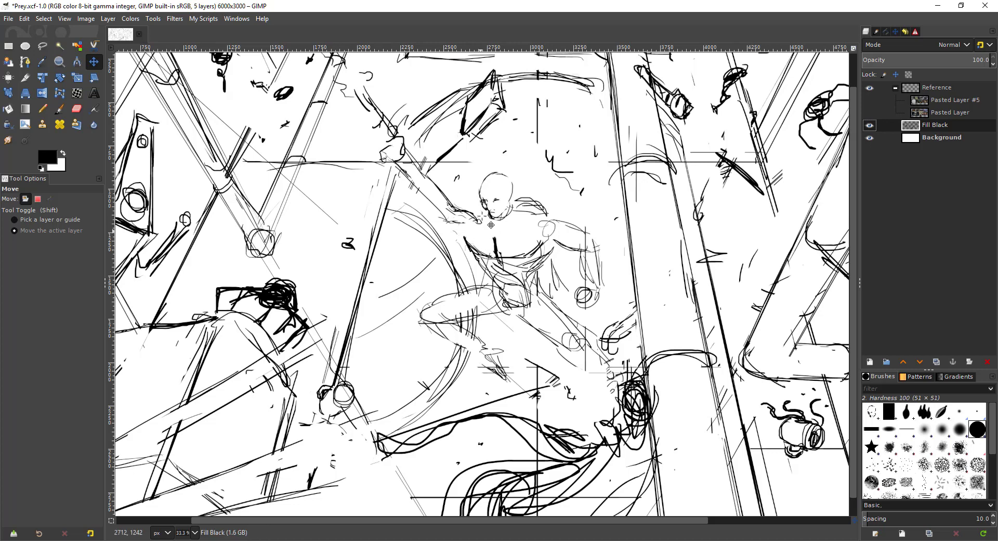
Extend the circular arch above the figure to the pillar, and erase its surplus lines and the stray marks beside the head
scroll(491, 224, "down", 2, "ctrl")
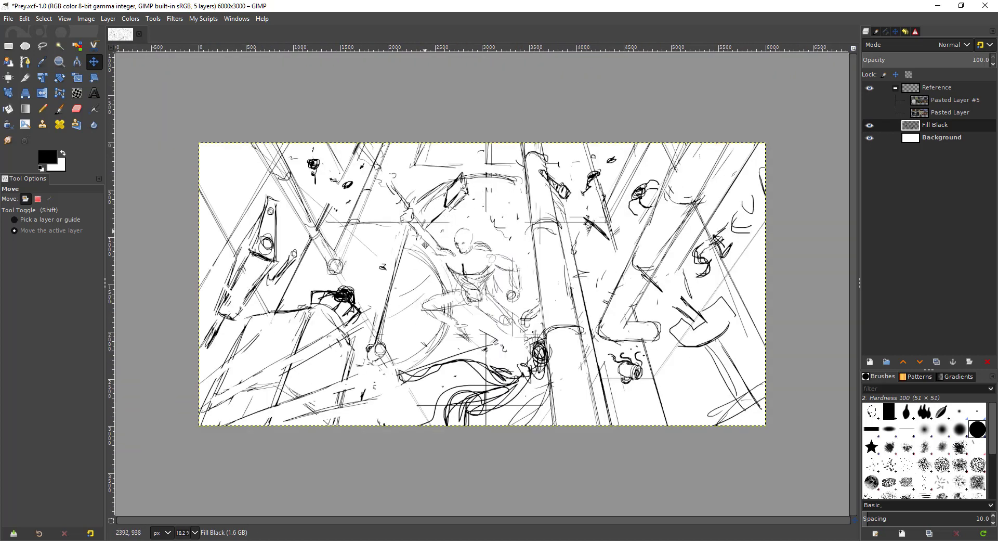
left_click_drag(408, 243, 456, 251)
scroll(485, 271, "up", 4, "ctrl")
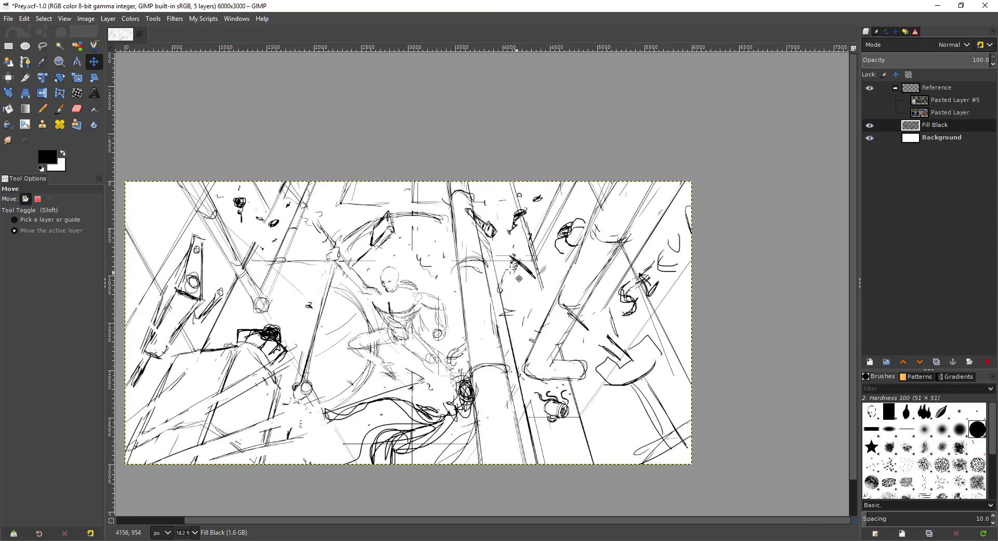
key("p")
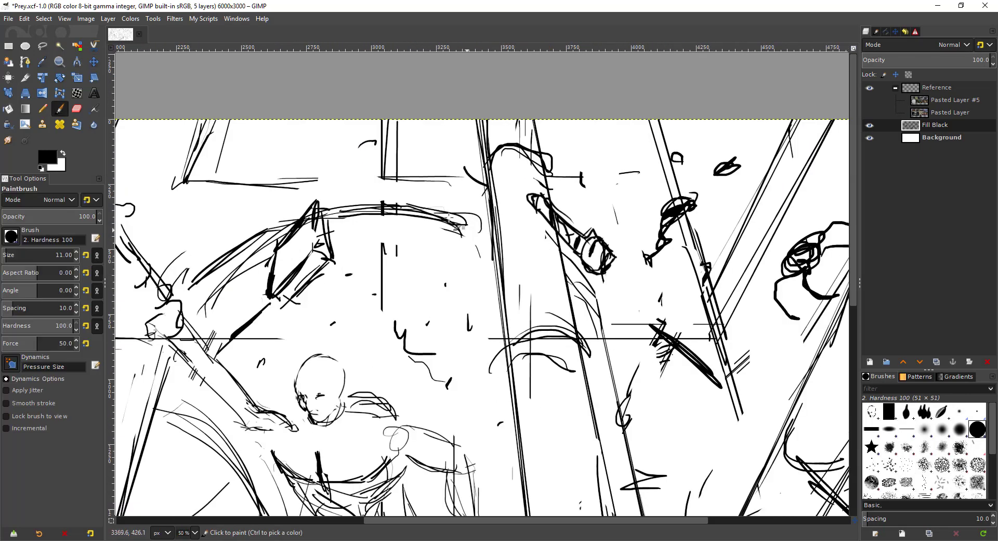
mouse_move(479, 224)
left_mouse_down()
mouse_move(418, 208)
mouse_move(486, 224)
mouse_move(419, 208)
left_mouse_up()
key("shift+e")
mouse_move(468, 235)
left_mouse_down()
mouse_move(406, 216)
mouse_move(479, 229)
mouse_move(366, 218)
mouse_move(337, 224)
mouse_move(339, 216)
mouse_move(434, 219)
mouse_move(403, 218)
mouse_move(468, 231)
mouse_move(462, 333)
mouse_move(378, 291)
mouse_move(399, 276)
mouse_move(443, 338)
left_mouse_up()
scroll(439, 322, "down", 2)
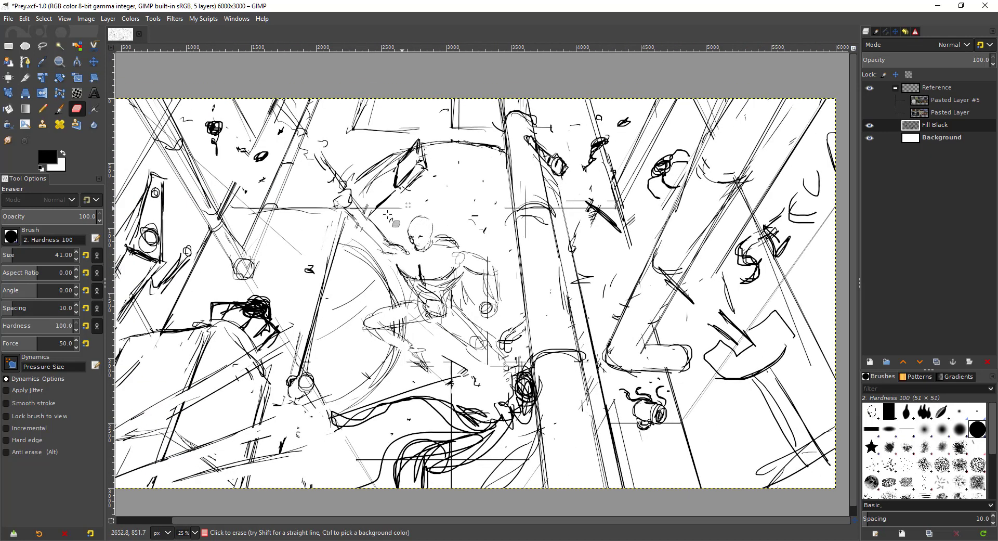
Clean up the raised arm and paint bolder outlines along the arm, its shoulder and the adjoining side of the chest
scroll(372, 224, "up", 1)
scroll(374, 293, "up", 2)
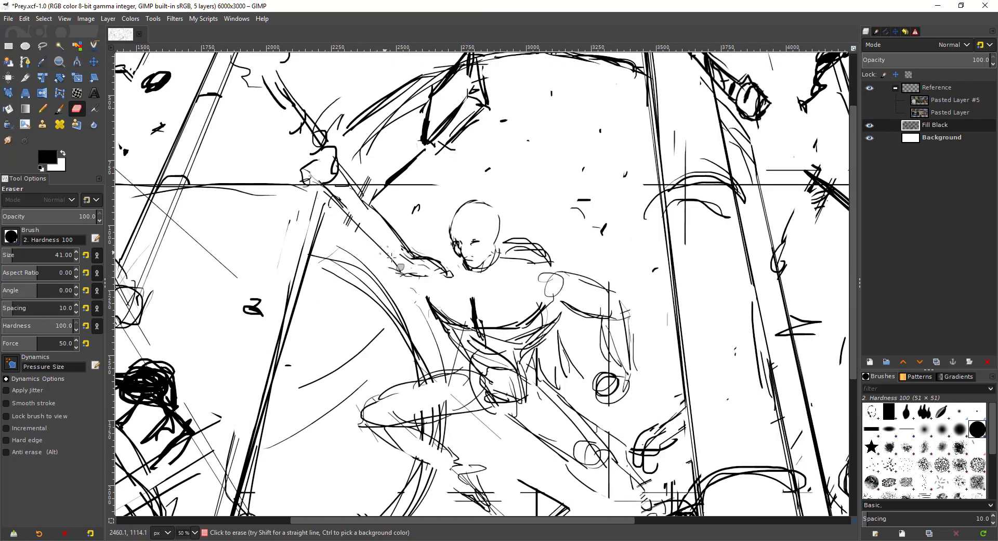
key("p")
scroll(387, 257, "down", 2)
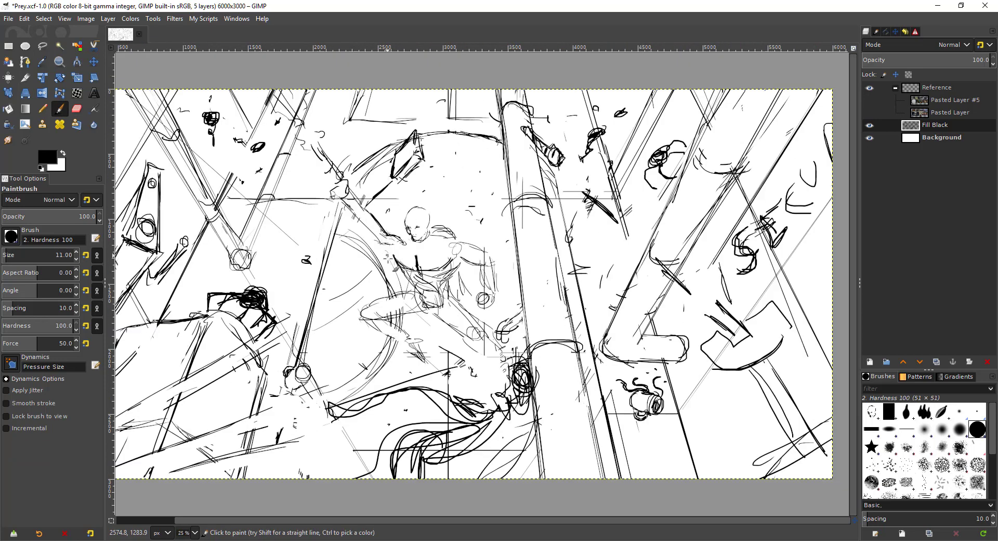
scroll(396, 244, "up", 2)
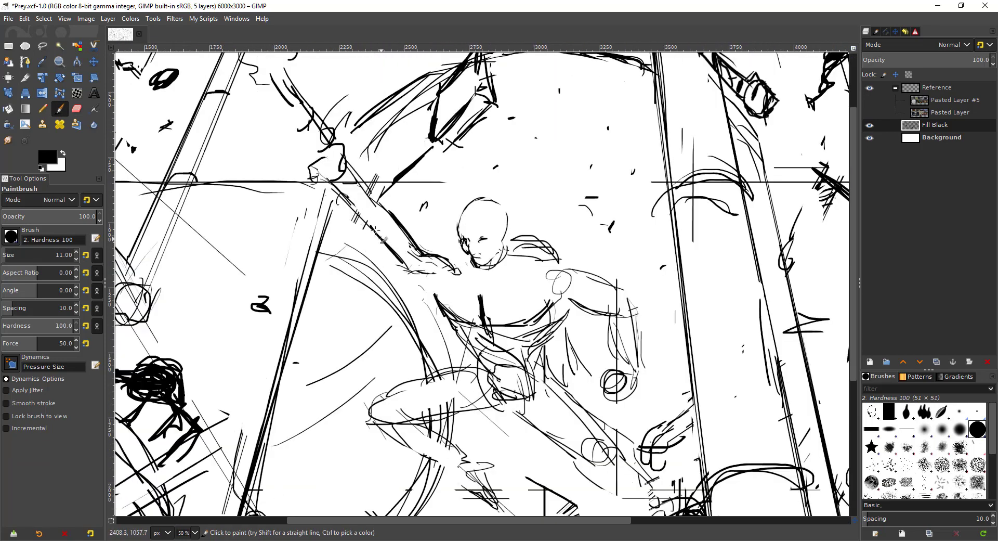
left_click_drag(415, 271, 437, 296)
mouse_move(442, 250)
left_mouse_down()
mouse_move(473, 267)
mouse_move(467, 277)
left_mouse_up()
key("ctrl+z")
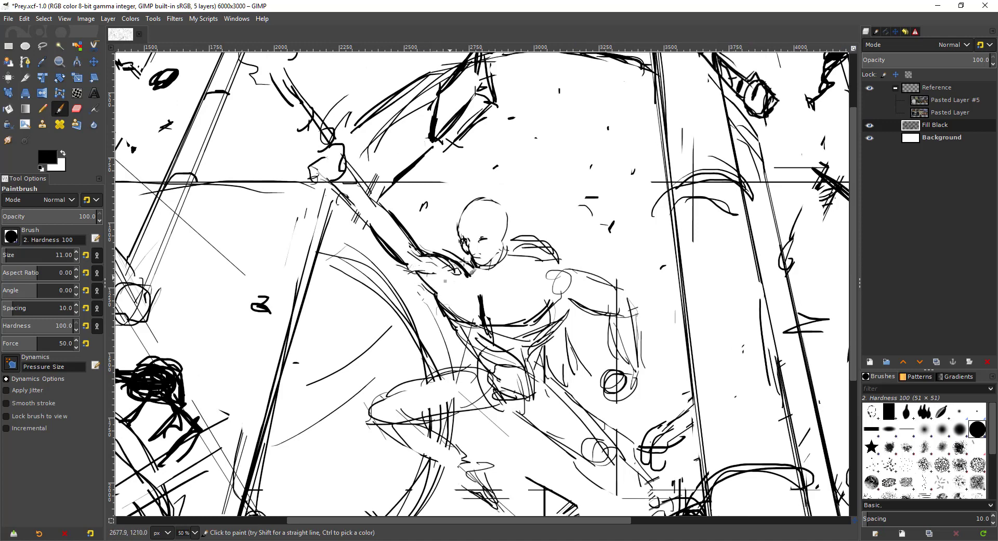
Paint bolder contours on the far shoulder and along both sides of the torso down to the hips
left_click_drag(520, 257, 544, 272)
left_click_drag(455, 328, 485, 371)
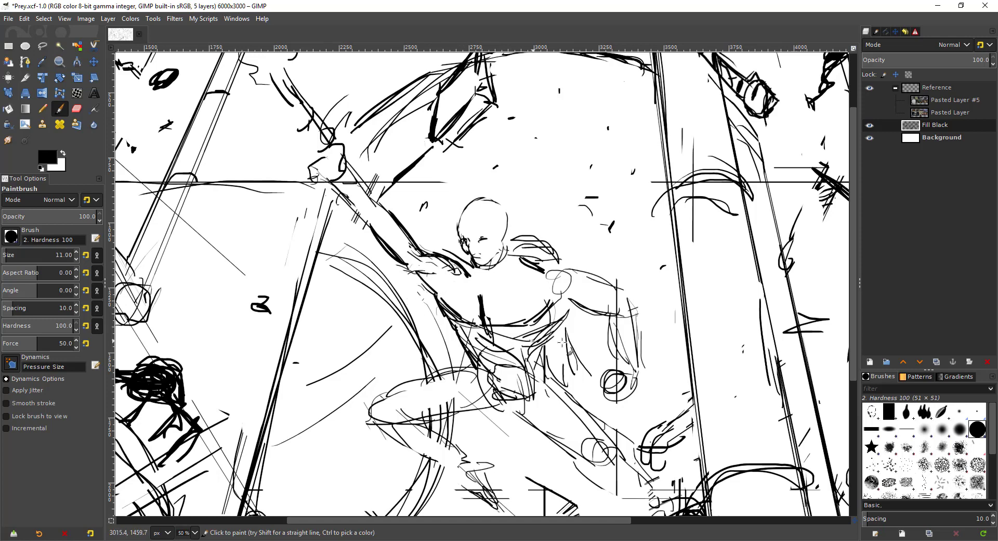
left_click_drag(557, 325, 535, 347)
left_click_drag(544, 350, 542, 361)
left_click_drag(457, 334, 504, 403)
Paint bolder outlines for the bent leg's thigh, the crotch and the top of the extended leg
mouse_move(466, 370)
left_mouse_down()
mouse_move(359, 421)
mouse_move(374, 412)
mouse_move(364, 429)
left_mouse_up()
mouse_move(492, 411)
left_mouse_down()
mouse_move(396, 433)
mouse_move(512, 403)
mouse_move(527, 412)
mouse_move(496, 418)
left_mouse_up()
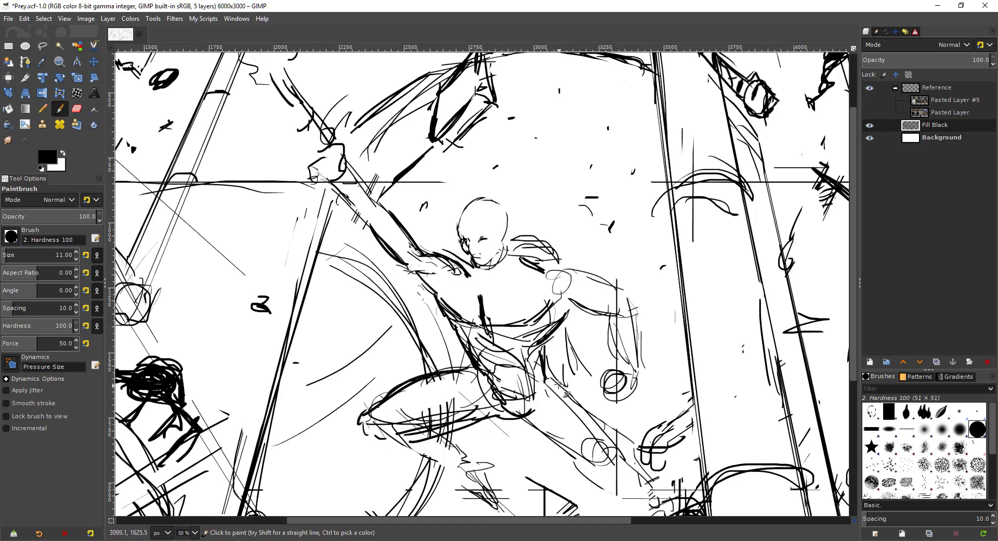
left_click_drag(541, 369, 586, 408)
scroll(519, 382, "down", 2)
scroll(424, 360, "right", 1)
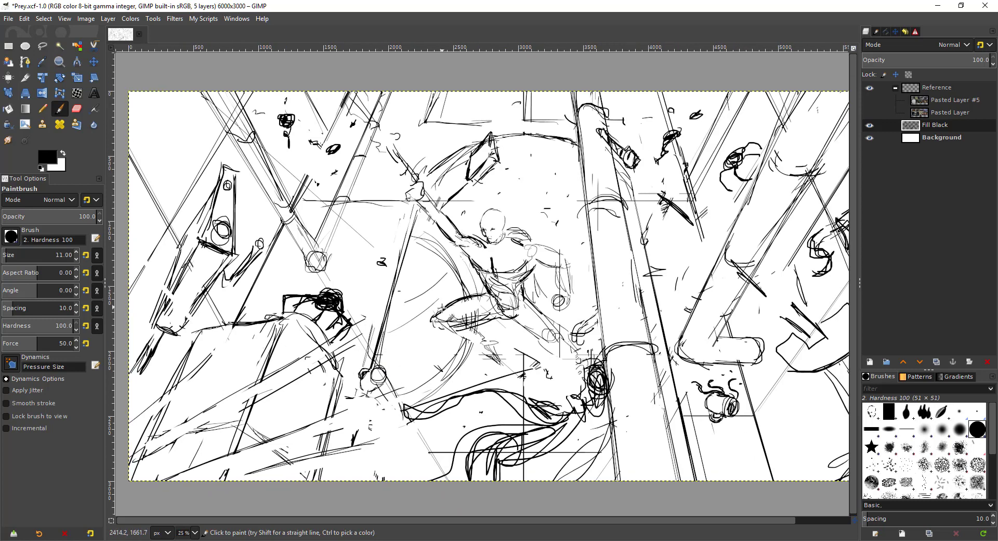
Paint the lower part of the bent leg with bold shin and calf outlines below the knee
scroll(441, 308, "up", 2)
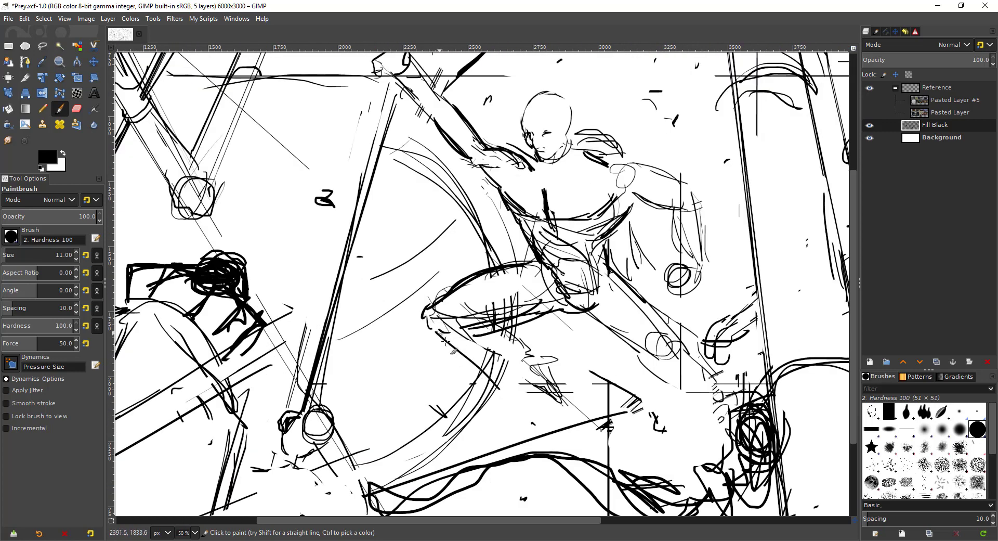
scroll(425, 324, "down", 2)
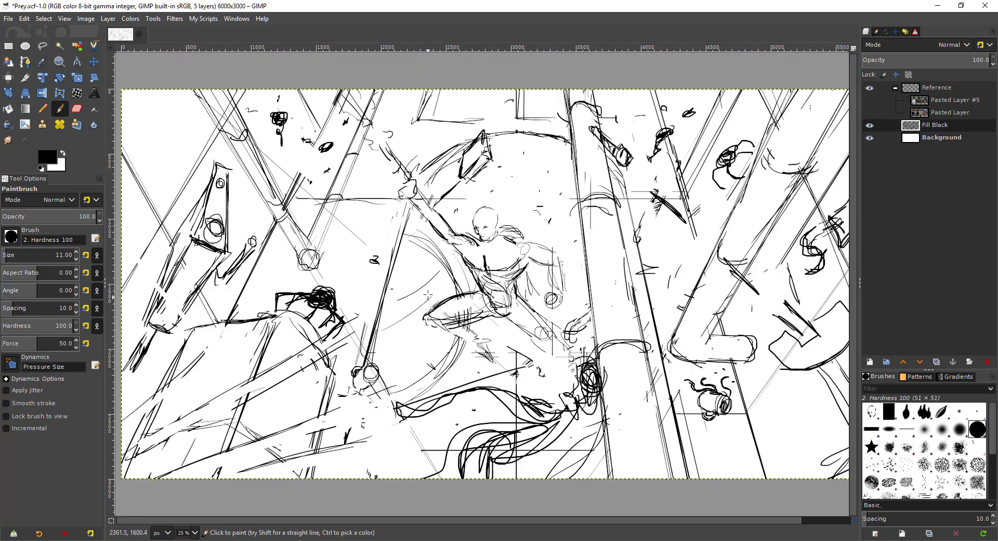
scroll(450, 328, "up", 2)
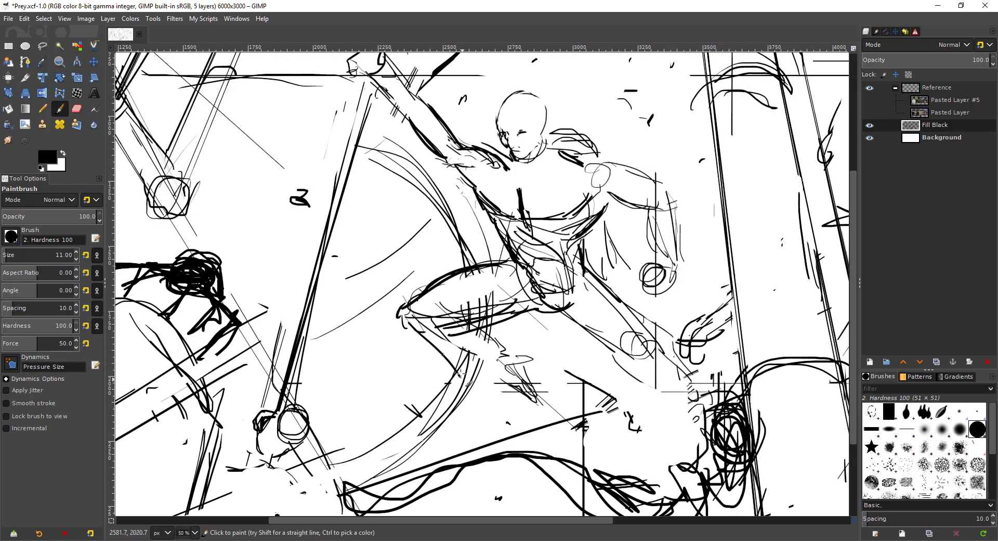
mouse_move(488, 342)
left_mouse_down()
mouse_move(462, 384)
mouse_move(473, 342)
left_mouse_up()
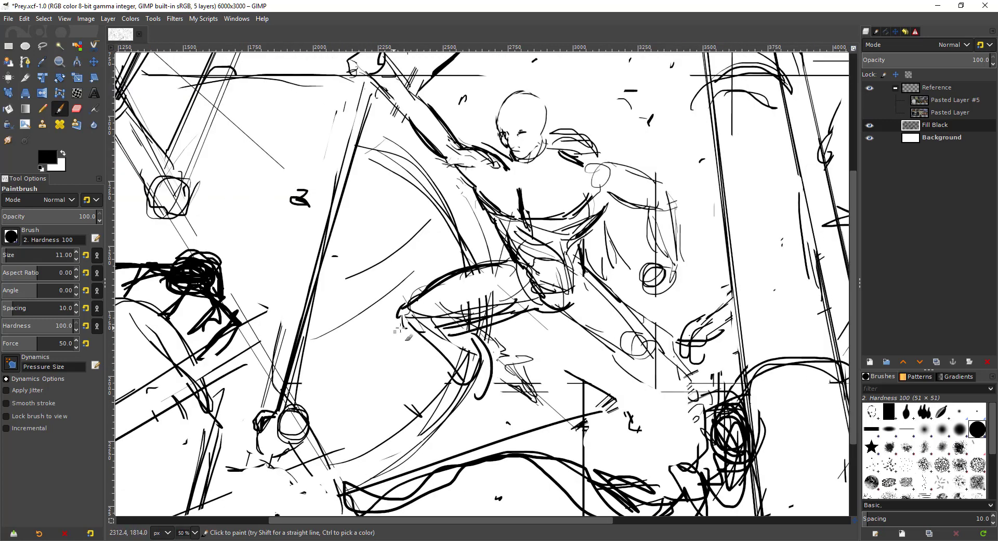
left_click_drag(408, 327, 486, 388)
scroll(452, 332, "down", 2)
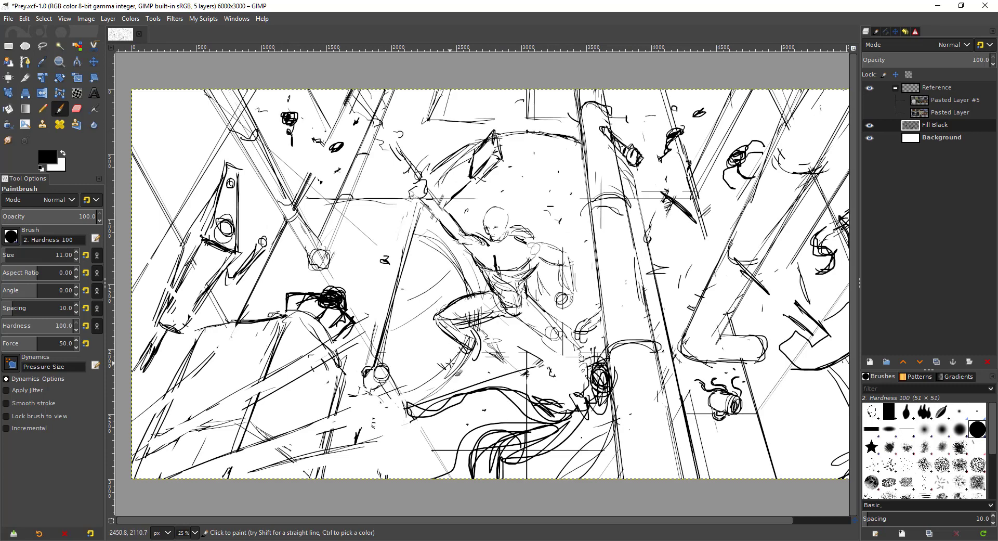
scroll(444, 362, "up", 2)
left_click_drag(470, 311, 491, 356)
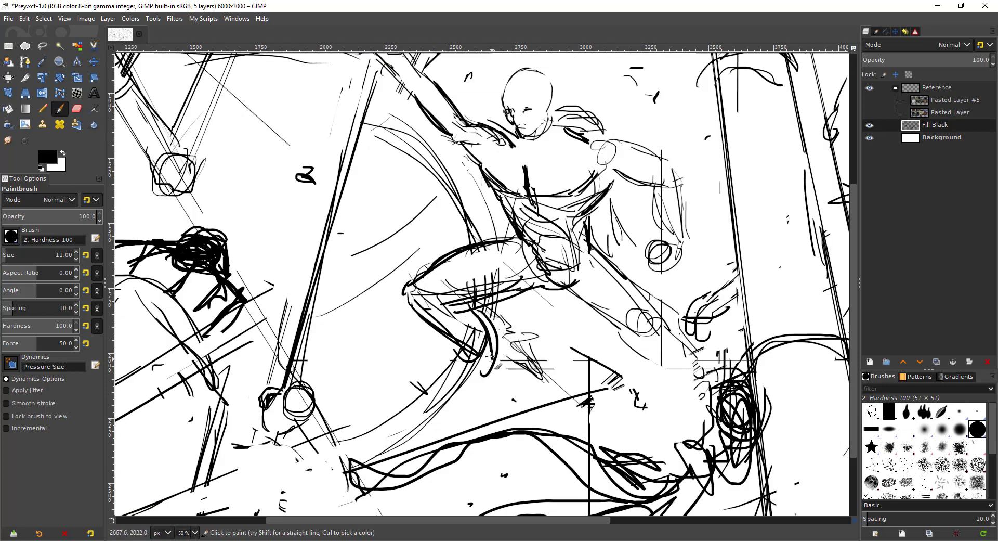
Paint bolder outlines along both sides of the extended leg, from the thigh past the knee to the ankle
scroll(650, 306, "down", 1)
left_click_drag(676, 290, 461, 290)
scroll(462, 289, "up", 1)
mouse_move(353, 293)
left_mouse_down()
mouse_move(433, 355)
mouse_move(423, 344)
left_mouse_up()
mouse_move(387, 253)
left_mouse_down()
mouse_move(424, 307)
mouse_move(415, 327)
mouse_move(414, 309)
mouse_move(434, 335)
mouse_move(424, 313)
mouse_move(458, 327)
mouse_move(494, 375)
left_mouse_up()
left_click_drag(465, 340, 507, 387)
left_click_drag(424, 345, 494, 405)
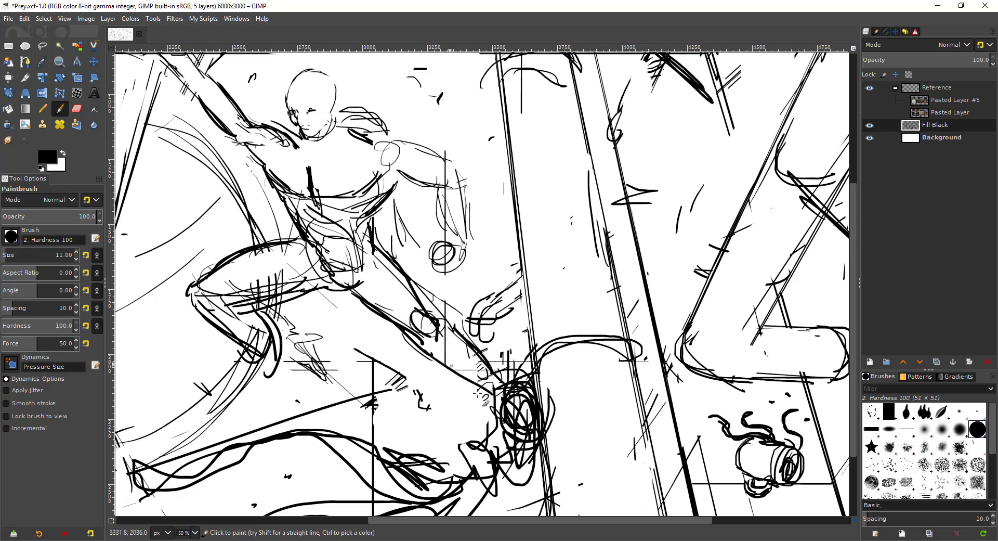
left_click_drag(450, 364, 497, 405)
Erase the scribbled lines where the extended leg's foot meets the top of the creature's head
scroll(406, 354, "down", 2)
scroll(409, 362, "right", 2)
scroll(409, 362, "up", 2)
key("shift+e")
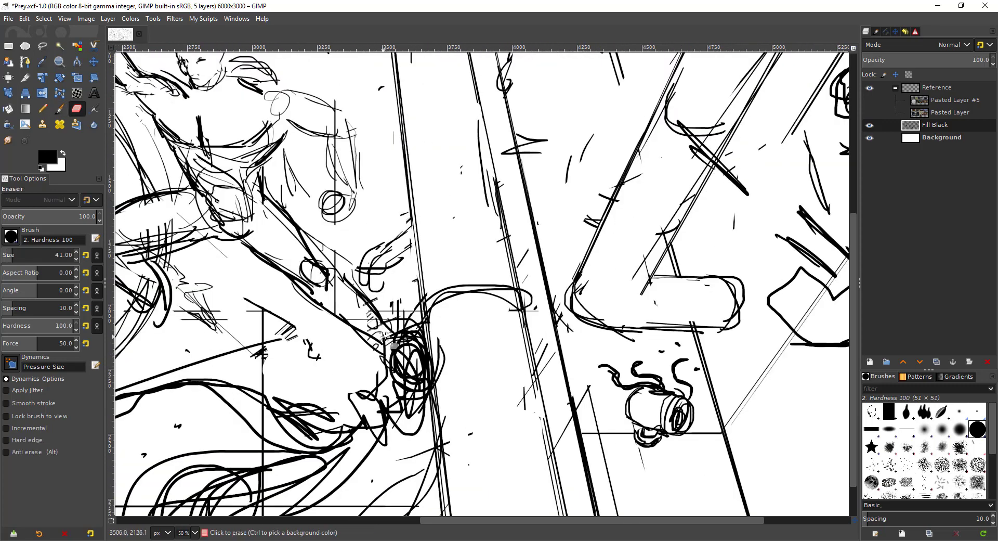
mouse_move(385, 335)
left_mouse_down()
mouse_move(421, 356)
mouse_move(414, 364)
left_mouse_up()
key("p")
key("shift+e")
scroll(405, 367, "down", 3)
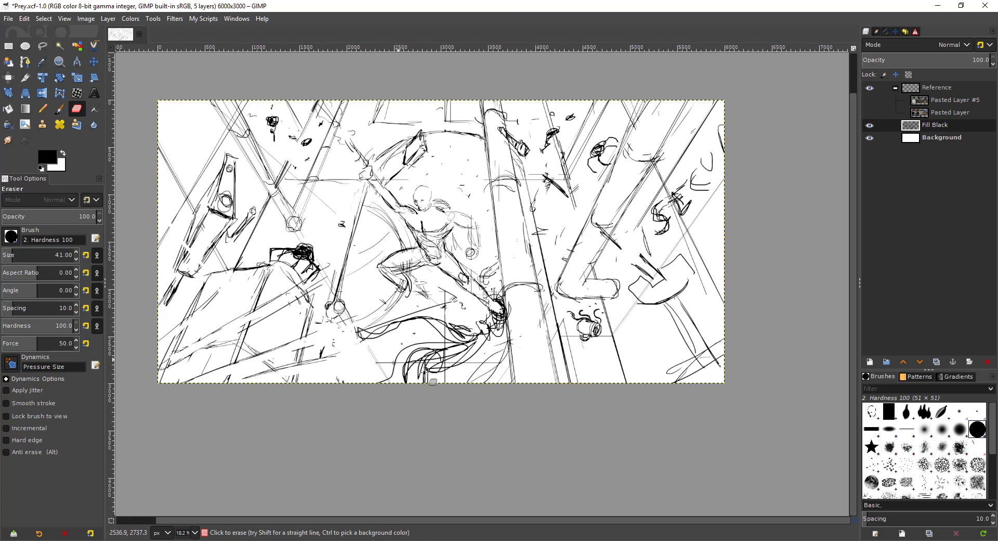
Paint the creature's head under the foot as a solid black shape and erase two white eyes into it
scroll(477, 281, "up", 2)
scroll(503, 351, "up", 2)
key("p")
mouse_move(510, 346)
left_mouse_down()
mouse_move(516, 383)
mouse_move(538, 382)
mouse_move(557, 313)
left_mouse_up()
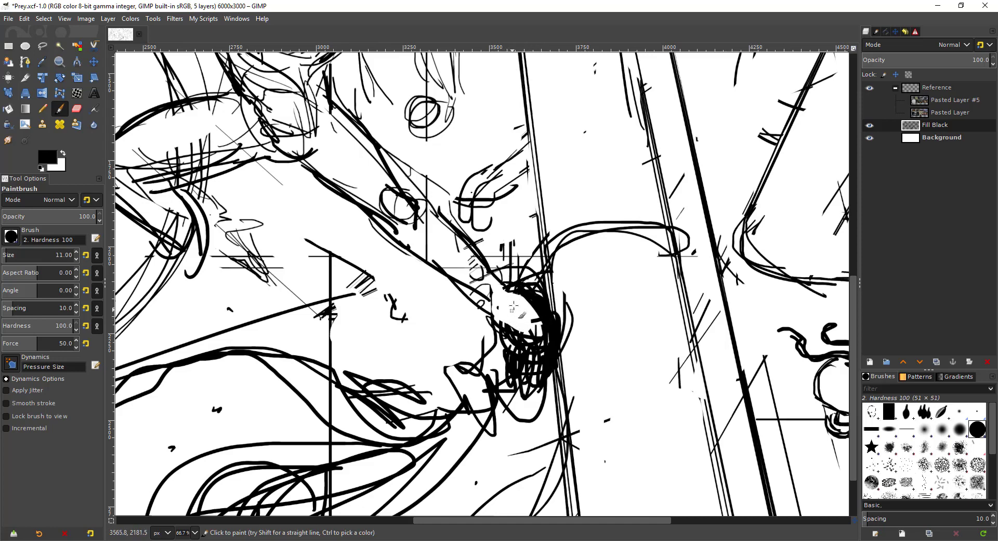
left_click_drag(551, 295, 495, 272)
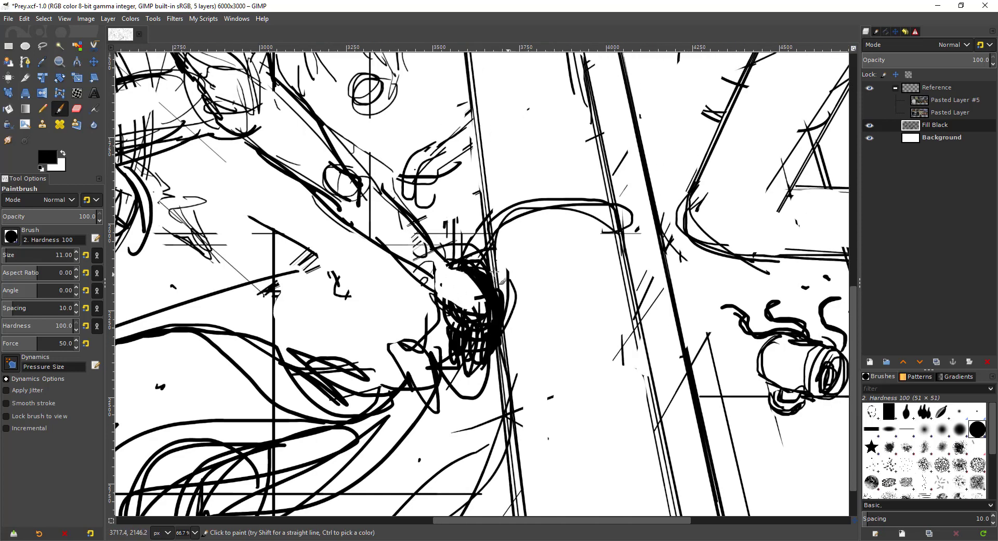
mouse_move(452, 327)
left_mouse_down()
mouse_move(469, 359)
mouse_move(472, 328)
mouse_move(490, 364)
mouse_move(501, 328)
mouse_move(487, 352)
mouse_move(436, 310)
mouse_move(451, 371)
mouse_move(482, 340)
mouse_move(463, 393)
mouse_move(463, 329)
mouse_move(492, 335)
left_mouse_up()
key("shift+e")
key("p")
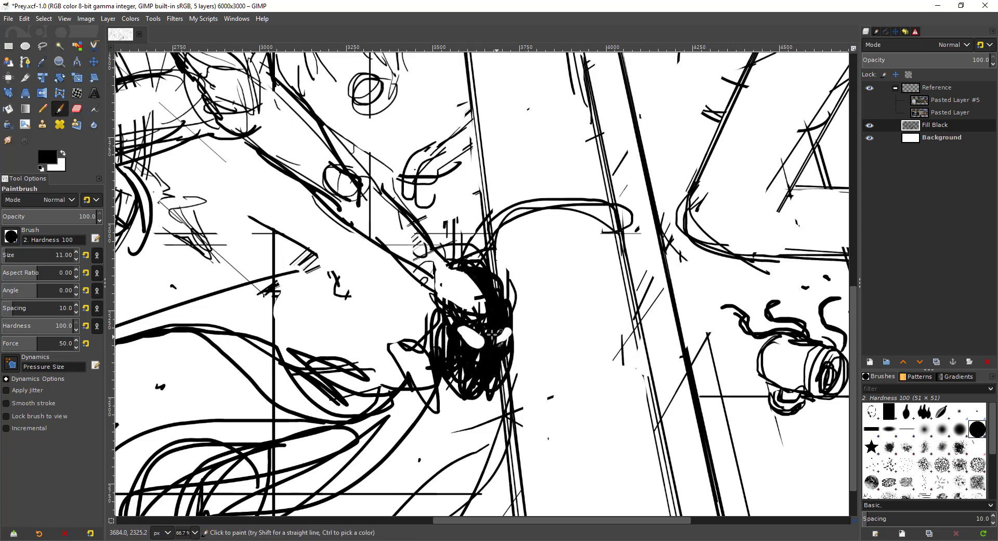
Paint the creature's trailing tendrils and body in thick black, enlarging the brush to size 31
scroll(491, 334, "down", 3, "ctrl")
scroll(520, 366, "up", 1, "ctrl")
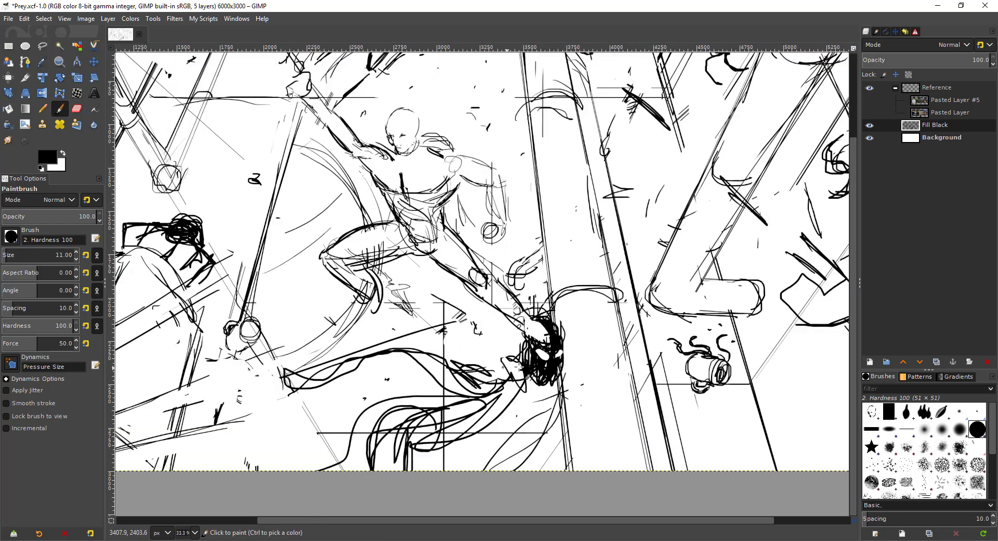
mouse_move(520, 367)
left_mouse_down()
mouse_move(450, 384)
mouse_move(507, 368)
mouse_move(404, 350)
mouse_move(310, 370)
mouse_move(416, 352)
mouse_move(516, 385)
mouse_move(417, 364)
mouse_move(293, 380)
left_mouse_up()
key("shift+bracketright")
key("shift+bracketright")
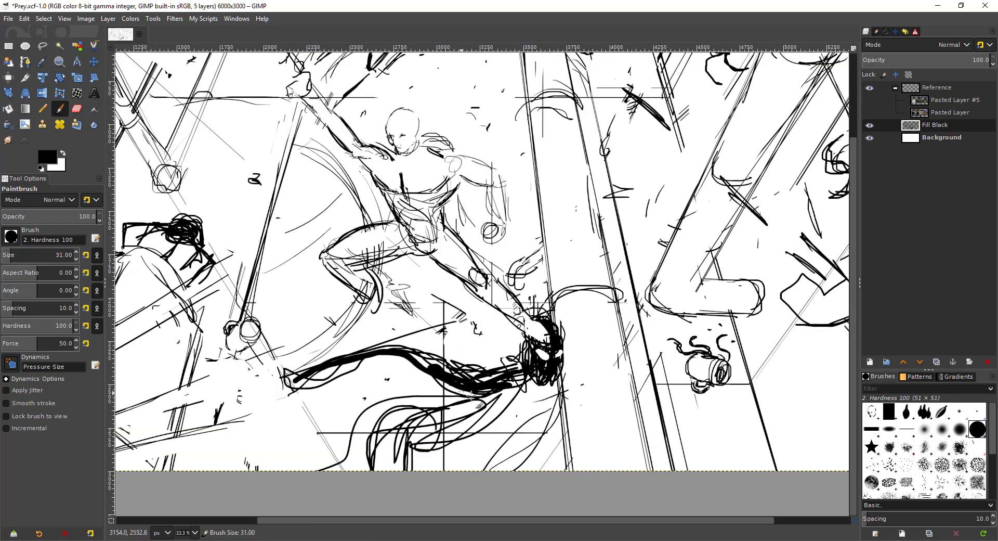
mouse_move(471, 397)
left_mouse_down()
mouse_move(338, 431)
mouse_move(416, 393)
mouse_move(499, 375)
mouse_move(388, 431)
mouse_move(450, 400)
mouse_move(468, 408)
mouse_move(378, 443)
mouse_move(365, 467)
left_mouse_up()
Paint long curved tendrils rising from the creature's head and fill in the rest of its trailing black body
left_click_drag(553, 296, 638, 273)
left_click_drag(549, 319, 691, 260)
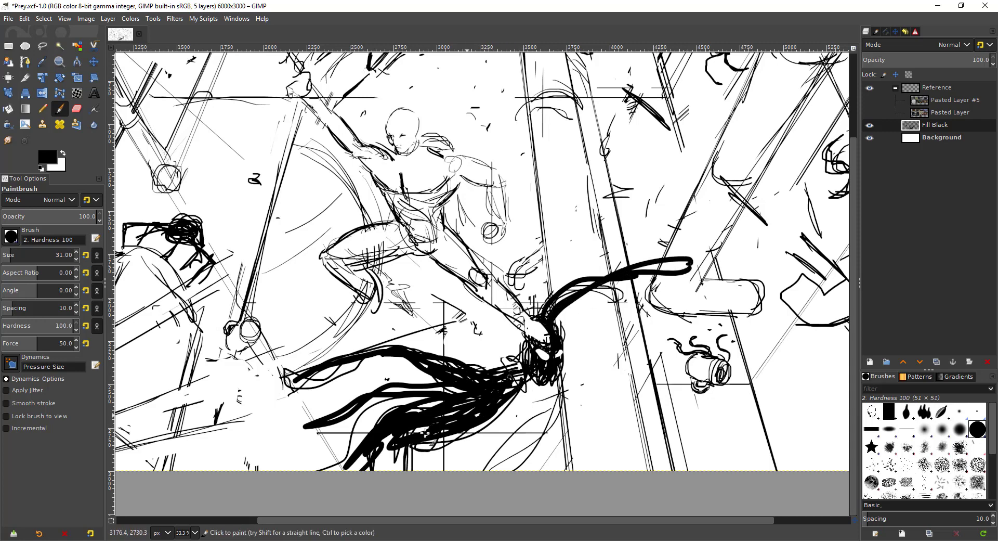
scroll(483, 416, "down", 2)
mouse_move(472, 432)
left_mouse_down()
mouse_move(457, 424)
mouse_move(476, 424)
left_mouse_up()
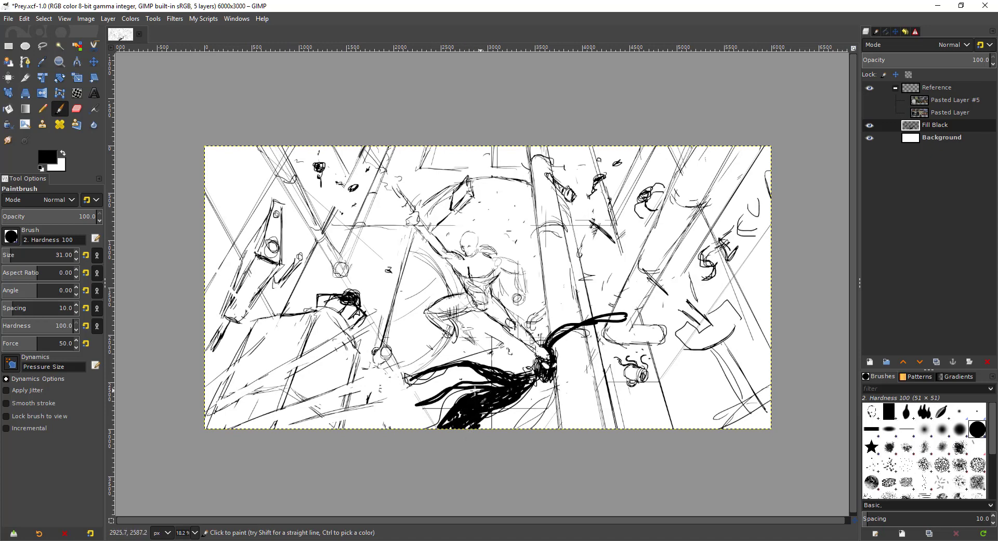
left_click_drag(474, 390, 538, 359)
scroll(512, 267, "up", 2)
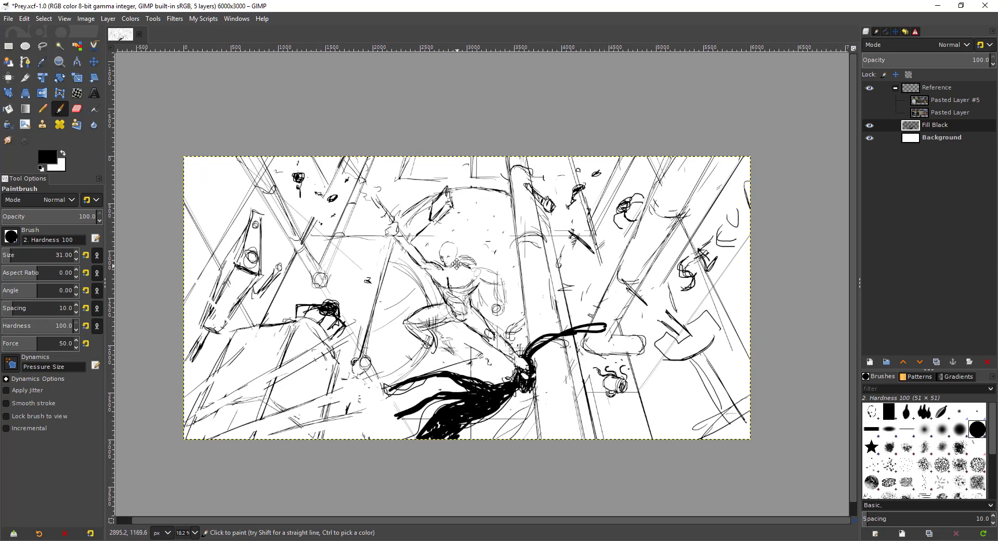
left_click_drag(389, 277, 290, 159)
mouse_move(291, 159)
left_mouse_down()
mouse_move(328, 180)
mouse_move(295, 159)
left_mouse_up()
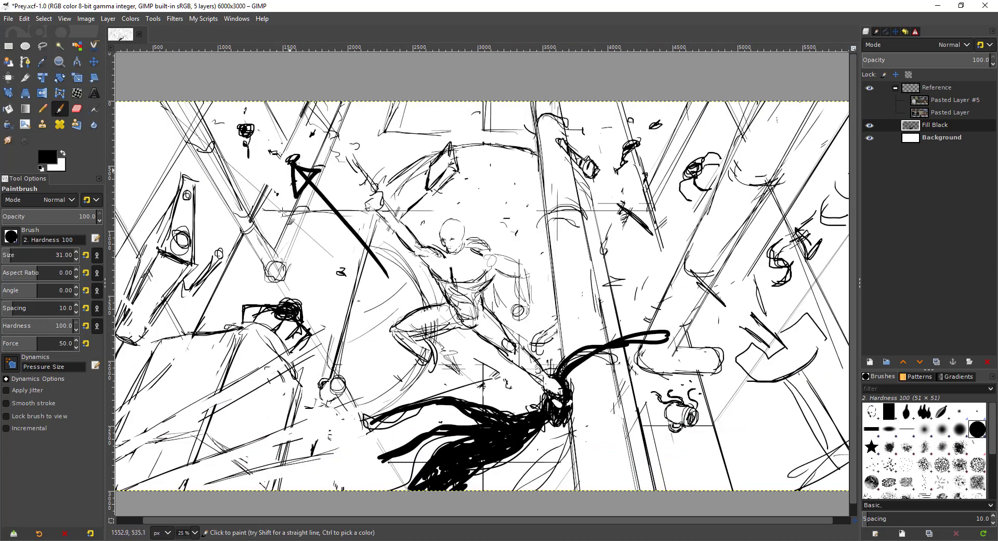
key("ctrl+z")
key("ctrl+z")
Paint the body and barrel of the weapon held in the raised hand with thick black outlines
mouse_move(366, 200)
left_mouse_down()
mouse_move(369, 234)
mouse_move(378, 218)
mouse_move(370, 229)
mouse_move(406, 255)
left_mouse_up()
scroll(374, 231, "up", 2)
key("ctrl+z")
key("ctrl+z")
mouse_move(385, 224)
left_mouse_down()
mouse_move(406, 255)
mouse_move(385, 257)
left_mouse_up()
scroll(395, 211, "left", 2)
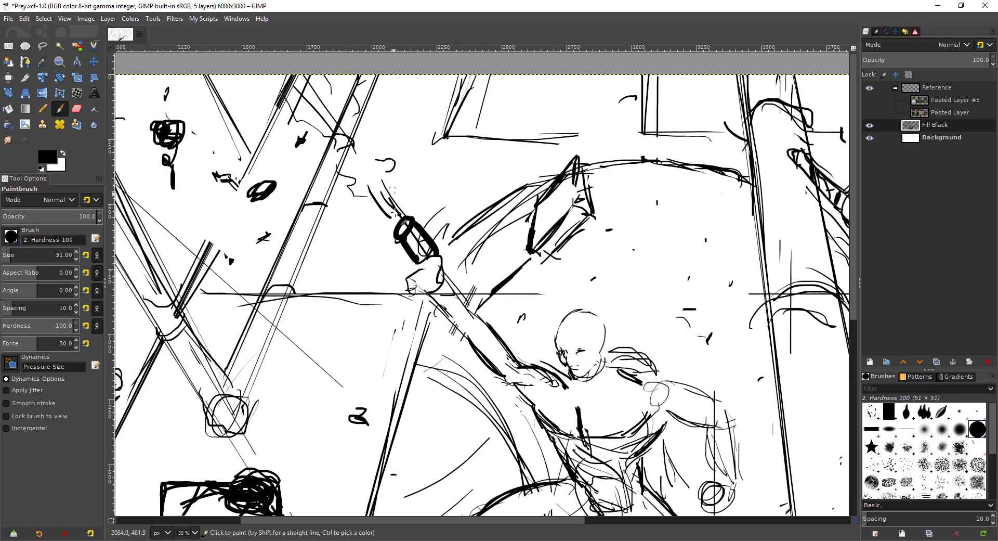
left_click_drag(374, 201, 405, 238)
key("ctrl+z")
left_click_drag(383, 181, 399, 211)
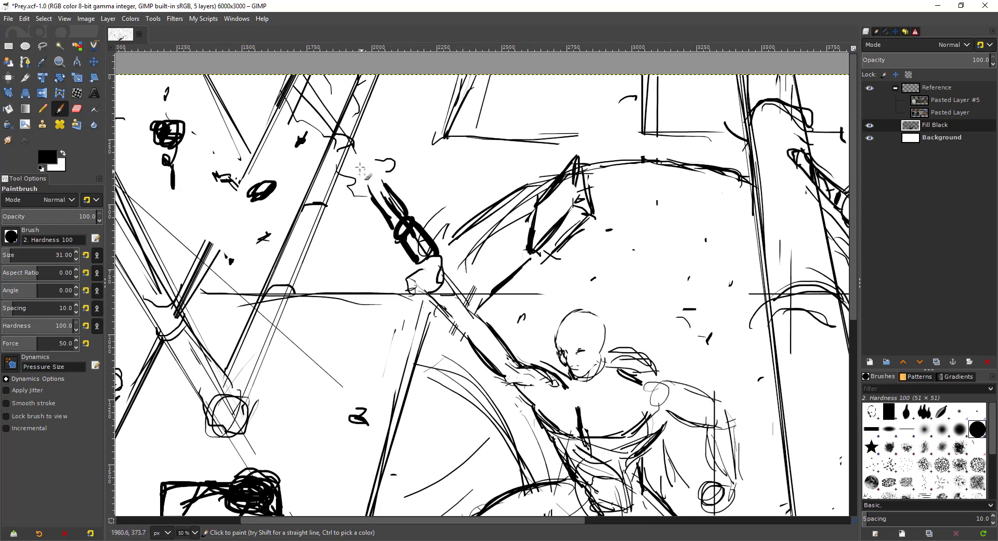
left_click_drag(356, 167, 376, 215)
Paint the weapon's rear and the grip below the raised hand, clean up its edges, and reduce the brush to size 21
scroll(376, 214, "down", 1)
scroll(392, 235, "up", 2)
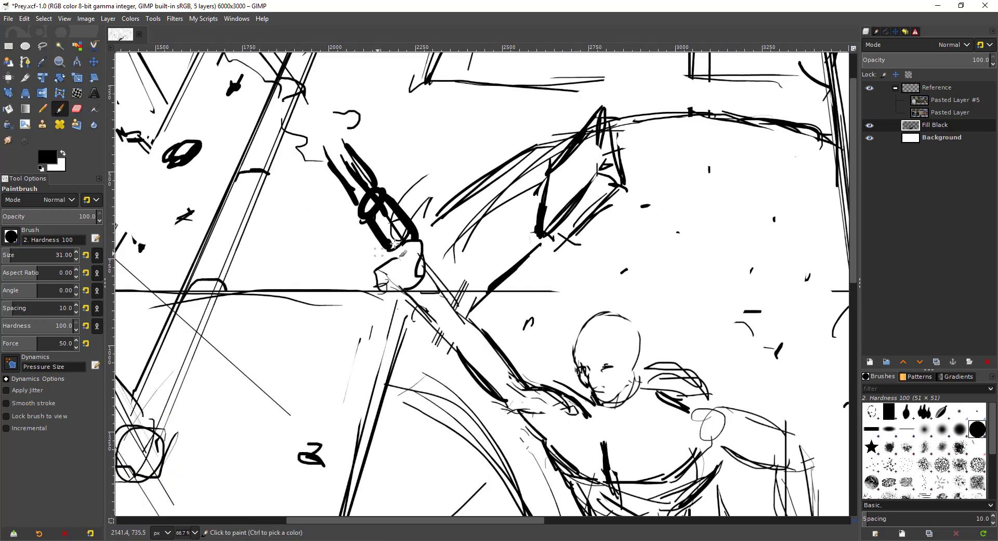
mouse_move(388, 248)
left_mouse_down()
mouse_move(369, 263)
mouse_move(370, 316)
mouse_move(353, 283)
mouse_move(374, 321)
mouse_move(351, 290)
mouse_move(361, 289)
mouse_move(378, 317)
mouse_move(396, 309)
mouse_move(366, 281)
mouse_move(378, 285)
mouse_move(349, 304)
mouse_move(378, 323)
mouse_move(356, 278)
left_mouse_up()
key("ctrl+z")
key("shift+bracketleft")
key("shift+e")
key("p")
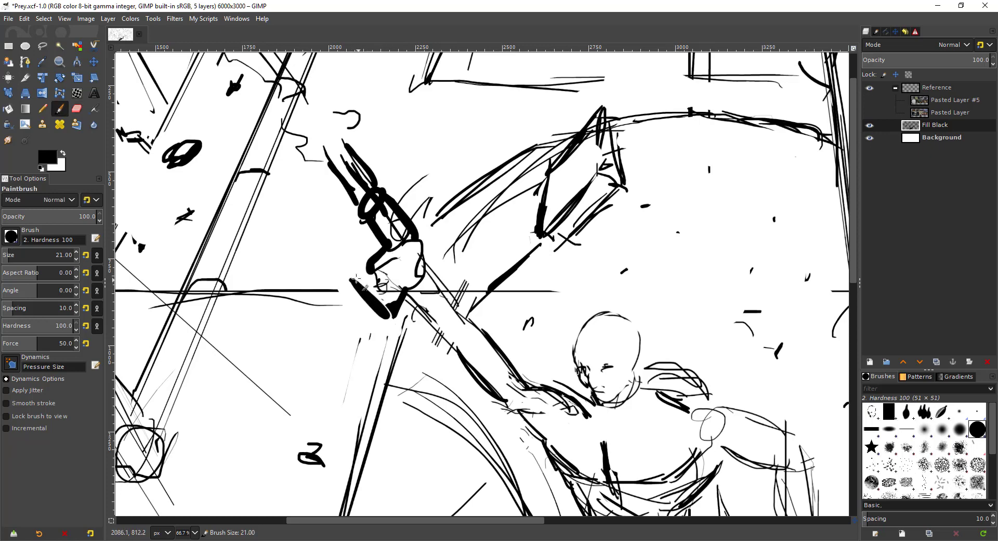
Show the Pasted Layer #5 reference images over the sketch, review them, and hide the layer again
key("minus")
key("minus")
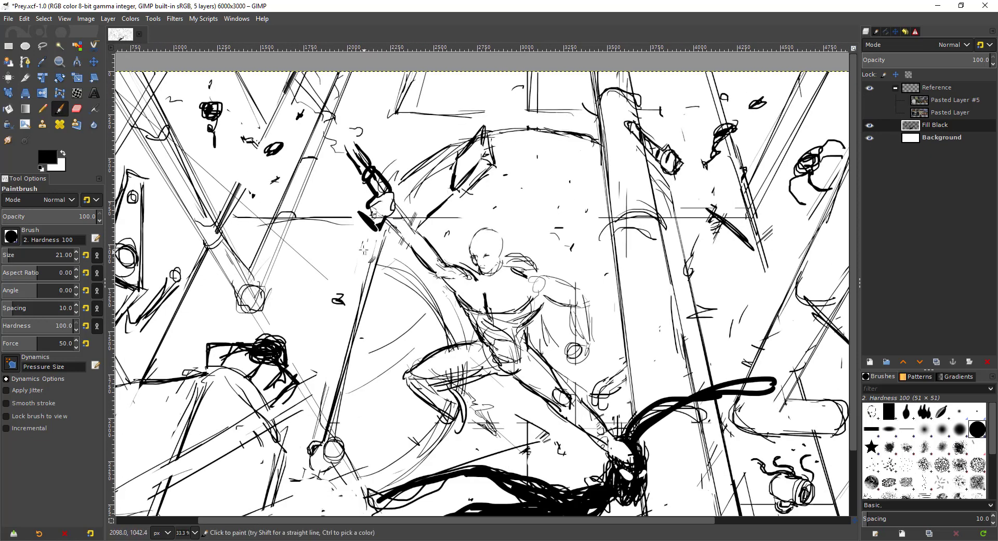
left_click(870, 100)
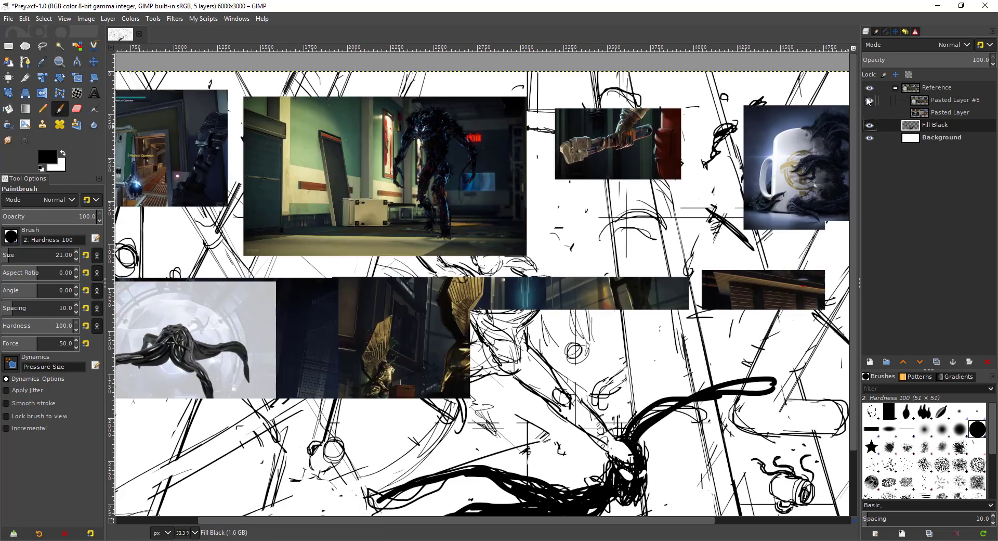
key("minus")
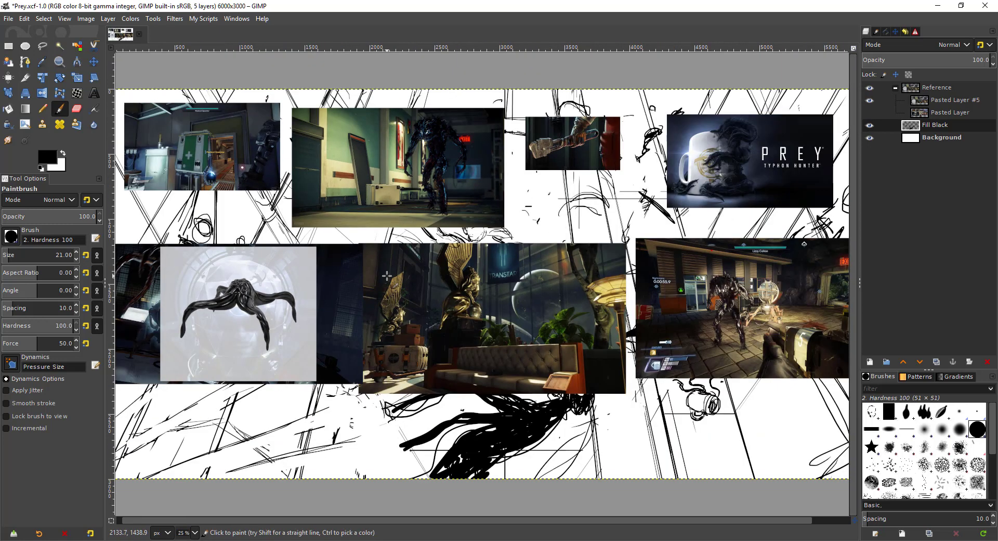
left_click(870, 100)
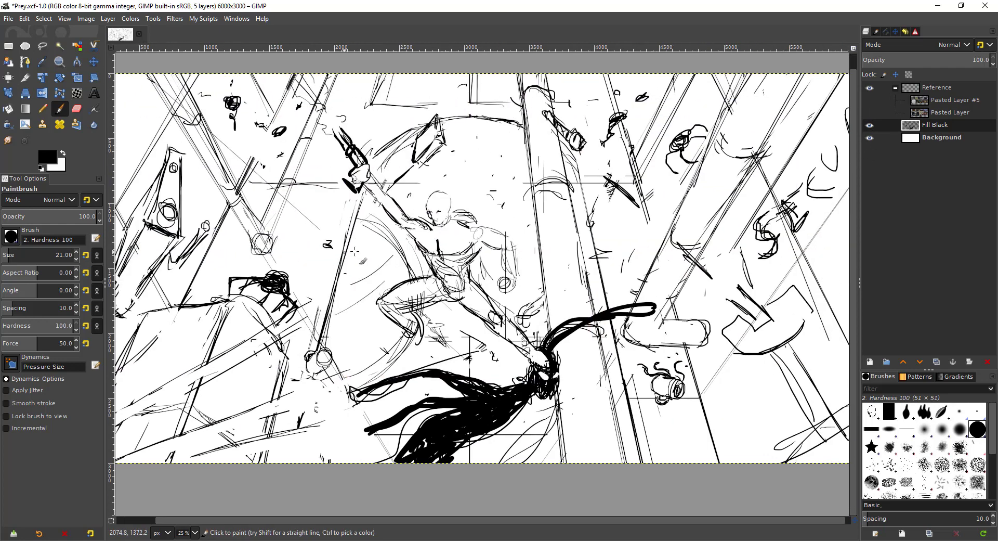
scroll(455, 331, "down", 1)
scroll(469, 342, "up", 1)
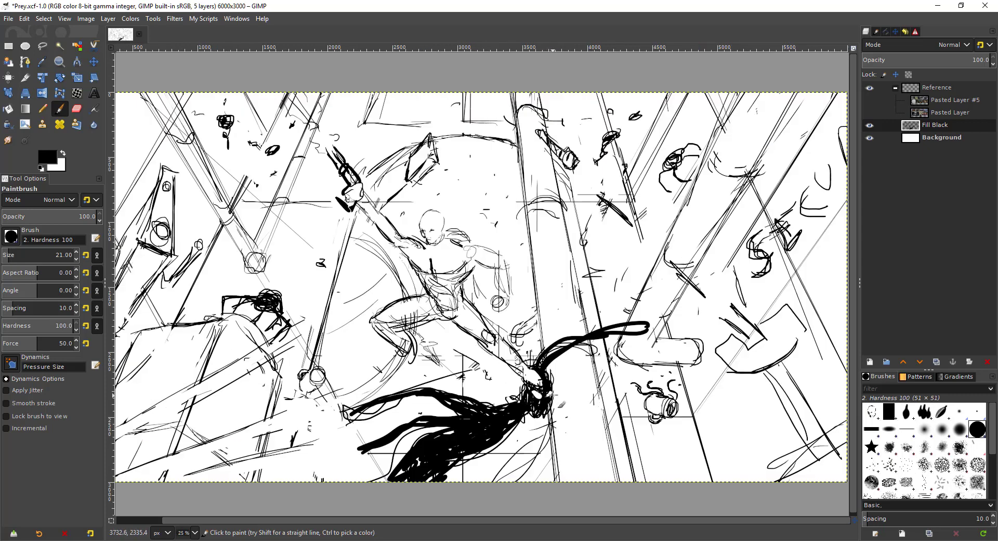
Fill the round hand of the lowered arm with black and leave a white highlight in it
left_click_drag(338, 166, 358, 215)
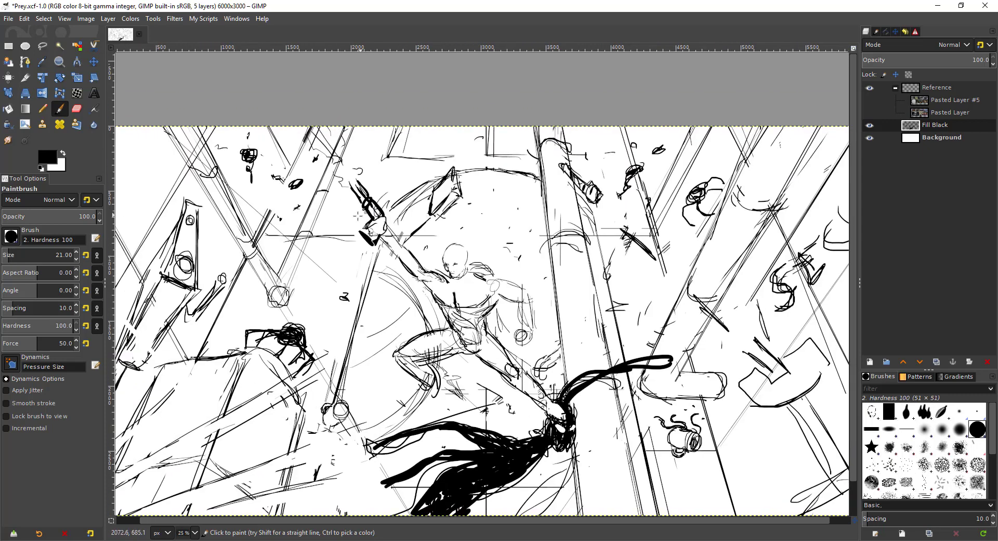
scroll(380, 201, "up", 3)
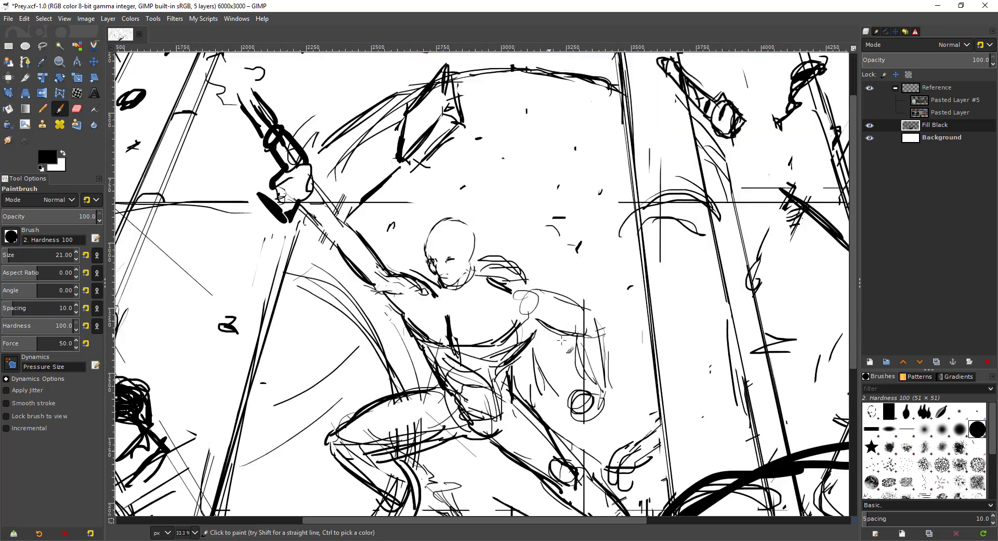
mouse_move(559, 282)
left_mouse_down()
mouse_move(535, 282)
mouse_move(526, 300)
mouse_move(561, 295)
mouse_move(551, 286)
mouse_move(528, 294)
mouse_move(557, 299)
mouse_move(546, 306)
mouse_move(545, 285)
mouse_move(529, 304)
left_mouse_up()
key("shift+e")
key("ctrl+z")
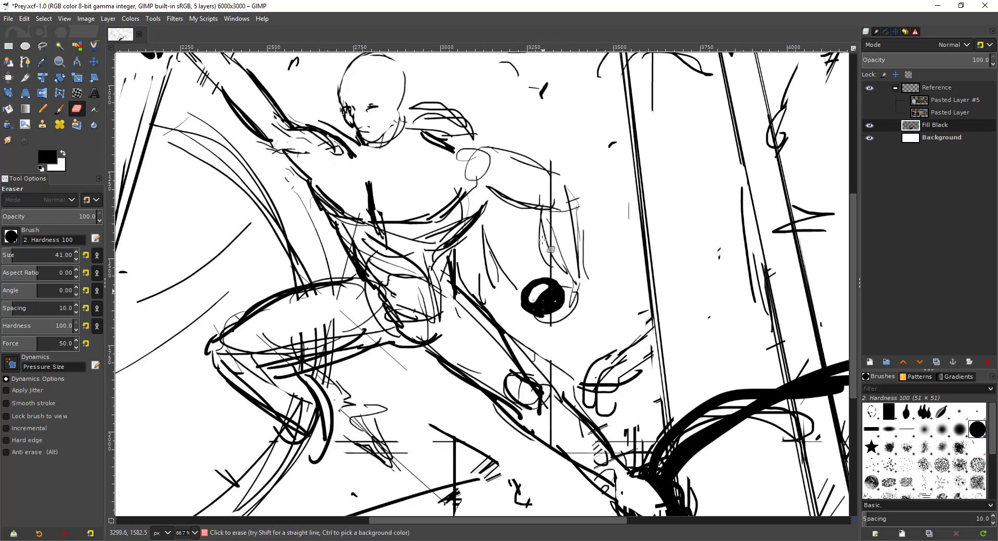
scroll(514, 264, "down", 2)
scroll(433, 250, "up", 1)
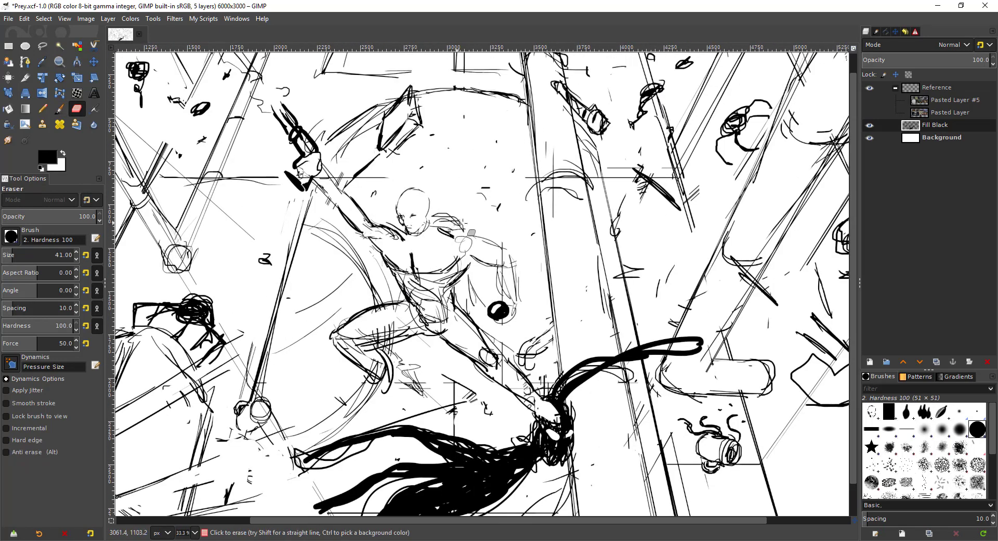
Paint bold outlines along the top and underside of the lowered arm's upper part, from the shoulder to the elbow
scroll(433, 249, "up", 2)
key("p")
mouse_move(435, 248)
left_mouse_down()
mouse_move(494, 256)
mouse_move(542, 281)
mouse_move(553, 302)
left_mouse_up()
left_click_drag(471, 290, 520, 315)
left_click_drag(481, 288, 444, 294)
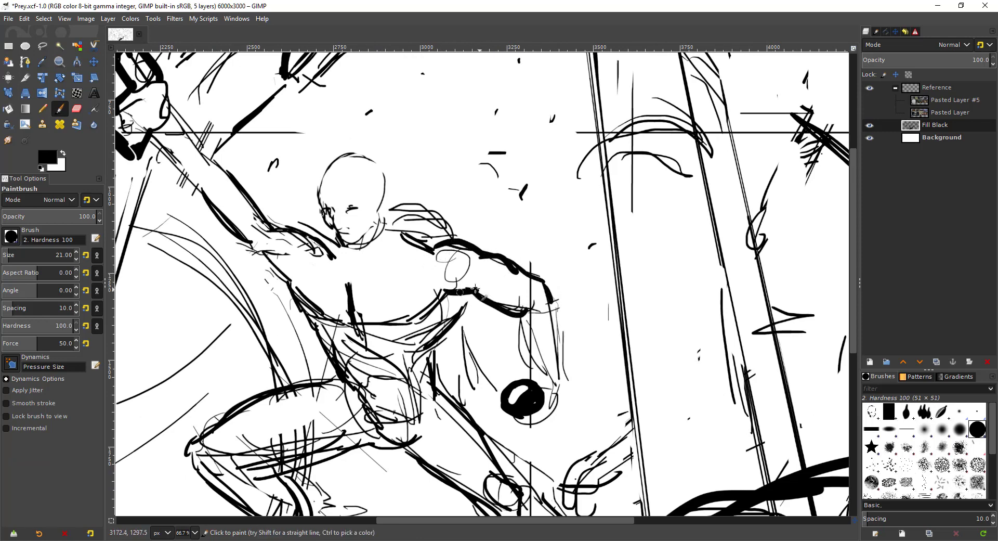
Paint bold outlines on both sides of the lowered arm's forearm and around the bottom of the hand
left_click_drag(520, 315, 541, 378)
left_click_drag(550, 300, 559, 392)
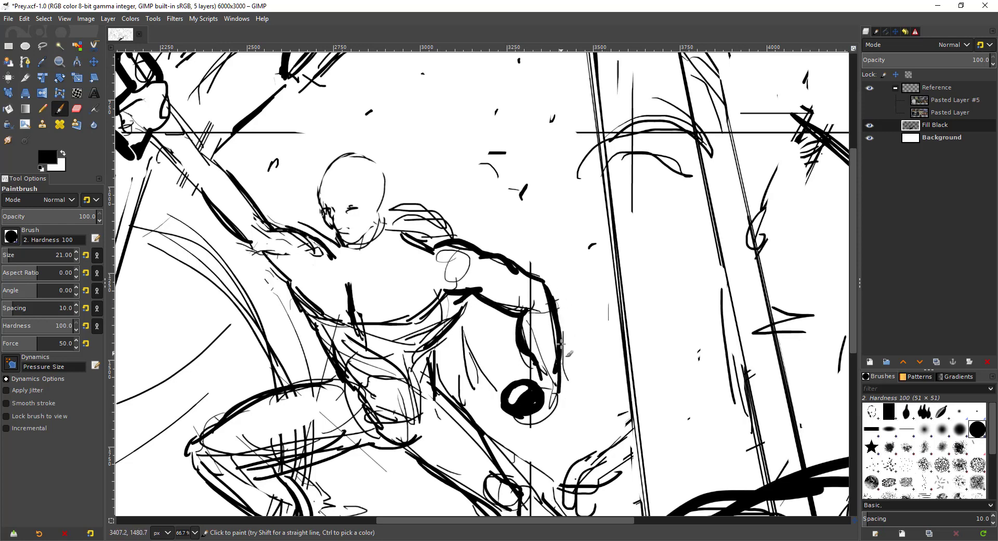
left_click_drag(561, 343, 558, 412)
mouse_move(537, 369)
left_mouse_down()
mouse_move(557, 396)
mouse_move(552, 408)
mouse_move(510, 420)
left_mouse_up()
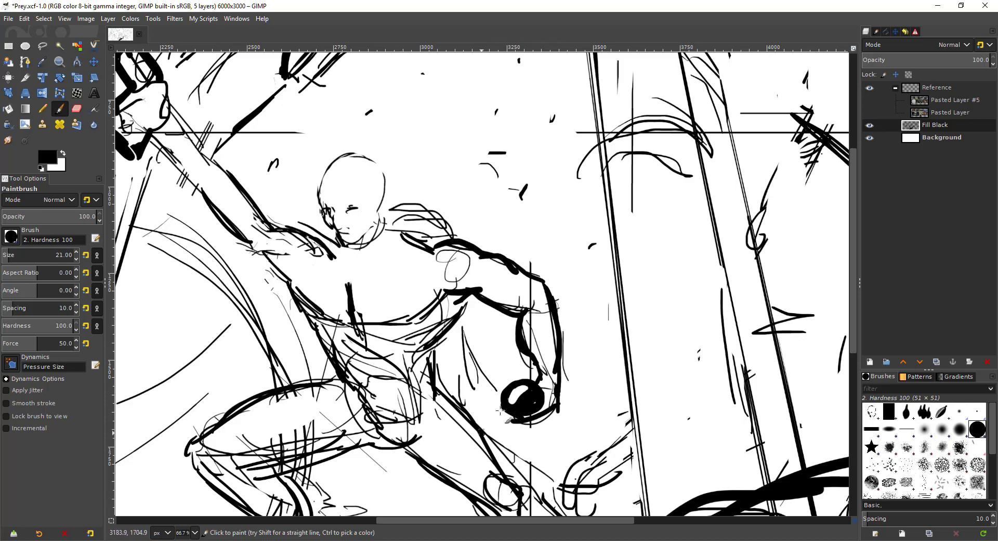
Paint a bolder contour down the side of the torso from the lowered arm's armpit to the waist
scroll(497, 338, "down", 3)
left_click_drag(390, 312, 393, 339)
scroll(460, 281, "up", 2)
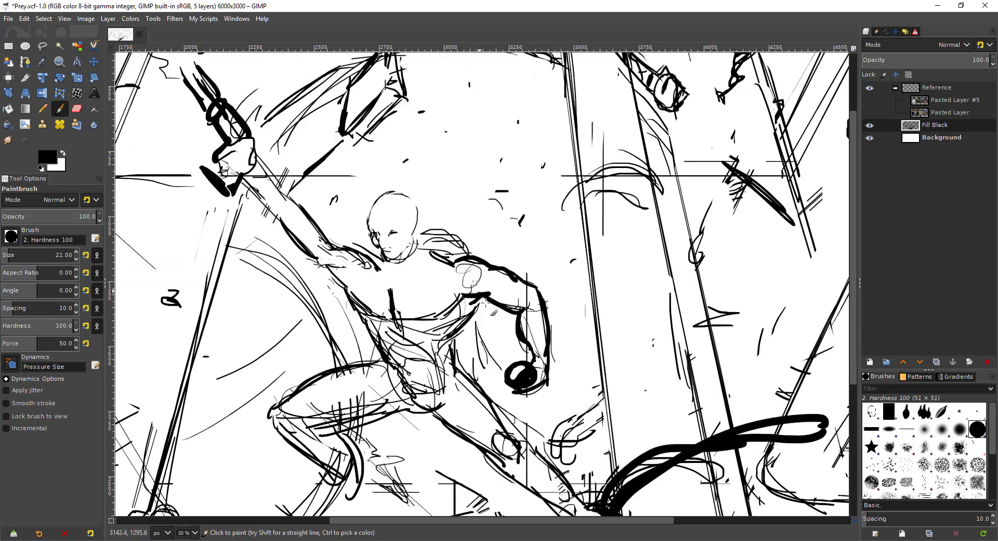
scroll(485, 302, "up", 1)
mouse_move(484, 300)
left_mouse_down()
mouse_move(427, 386)
mouse_move(452, 364)
left_mouse_up()
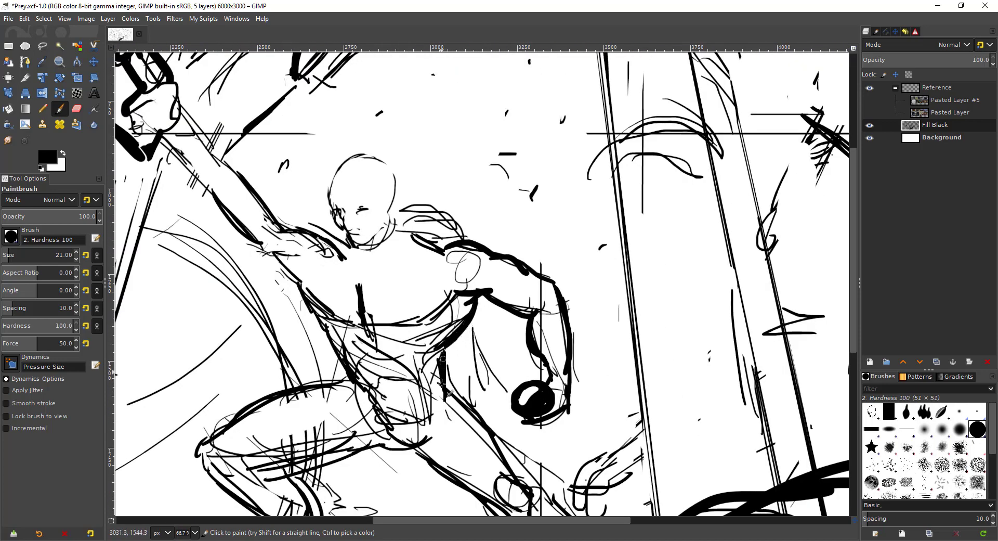
scroll(442, 383, "down", 1)
scroll(429, 265, "up", 1)
Repaint the line from the neck to the lowered arm's shoulder more boldly and clean up the rough lines beside it
scroll(421, 316, "up", 1)
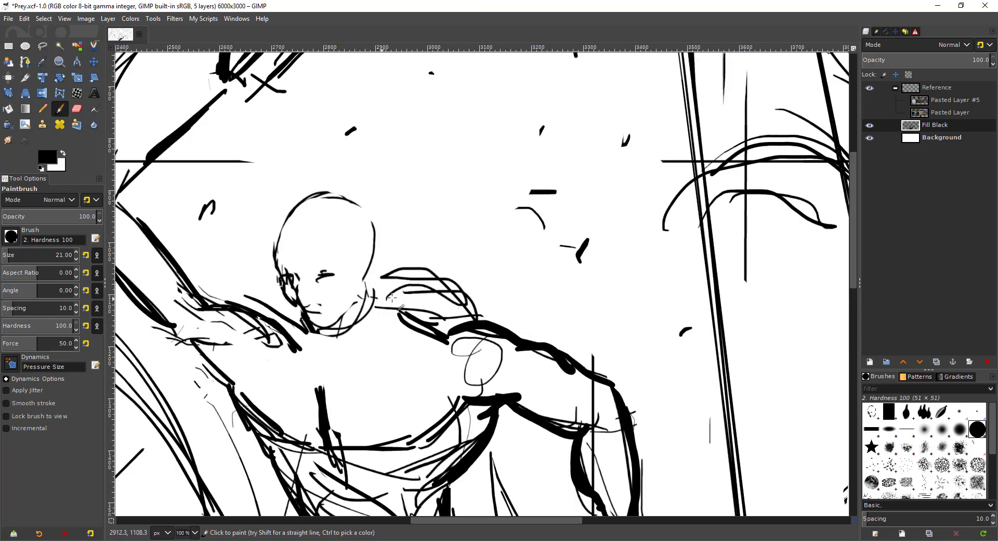
key("ctrl+z")
mouse_move(387, 303)
left_mouse_down()
mouse_move(452, 329)
mouse_move(432, 345)
mouse_move(439, 349)
left_mouse_up()
key("shift+e")
key("p")
left_click_drag(352, 306, 456, 312)
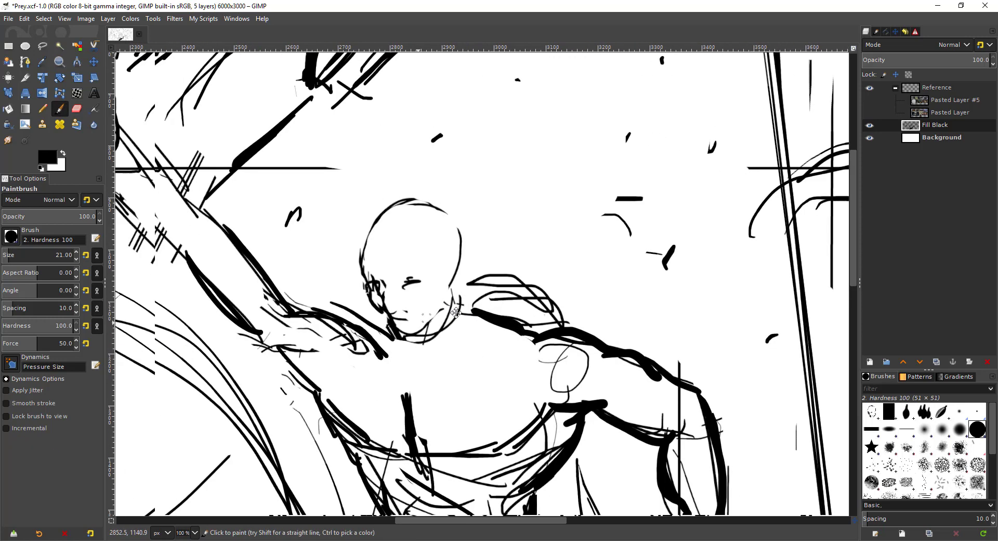
scroll(457, 313, "down", 1)
scroll(416, 150, "down", 2)
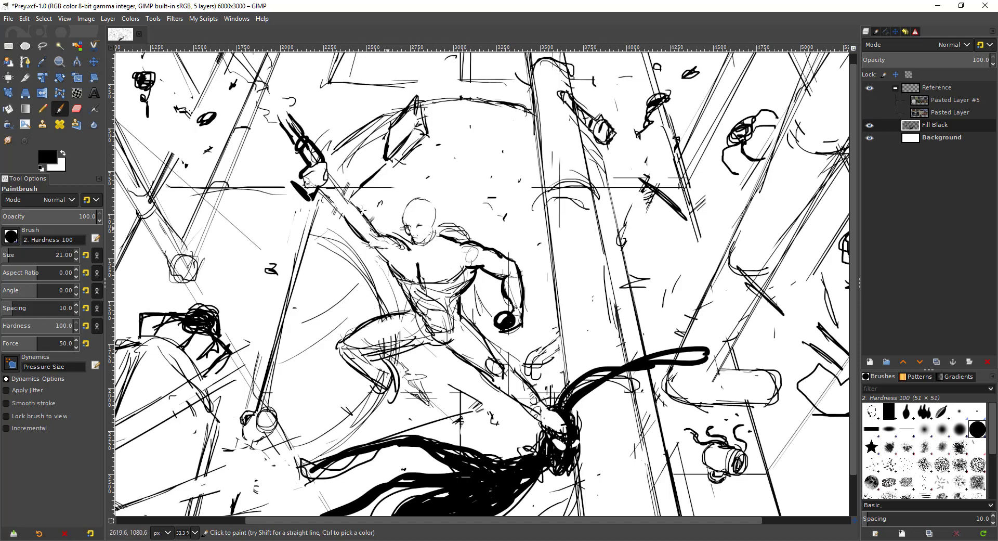
Cut the figure's head out of the sketch with a freehand selection and paste it onto its own new layer
left_click(44, 50)
scroll(363, 224, "up", 2, "ctrl")
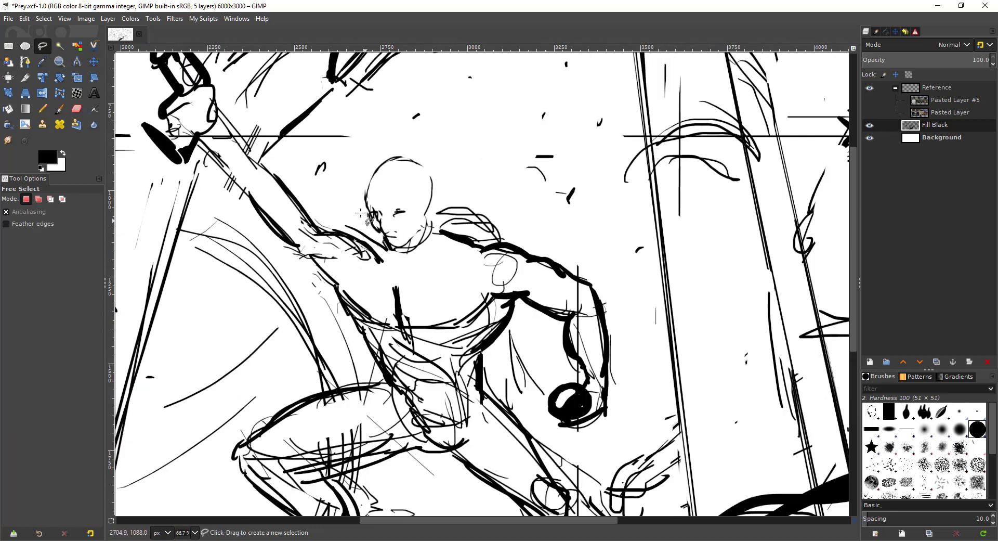
mouse_move(362, 224)
left_mouse_down()
mouse_move(435, 250)
mouse_move(442, 190)
mouse_move(408, 132)
mouse_move(355, 160)
mouse_move(353, 206)
left_mouse_up()
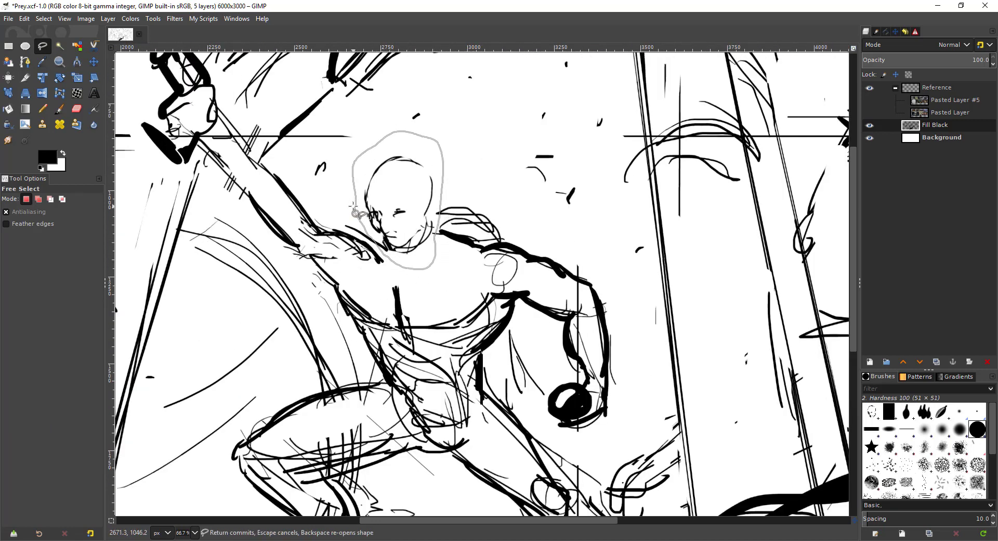
key("Return")
key("ctrl+x")
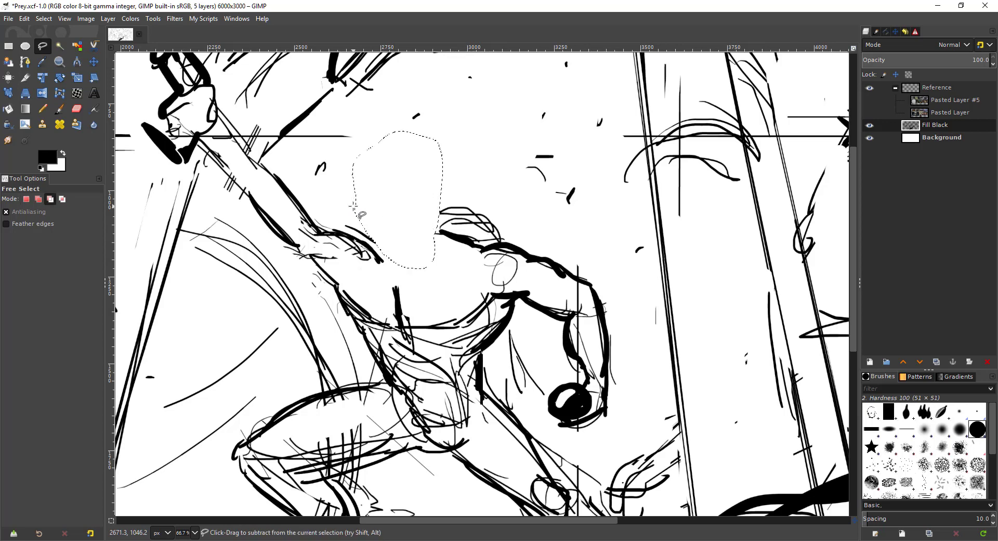
key("ctrl+v")
key("m")
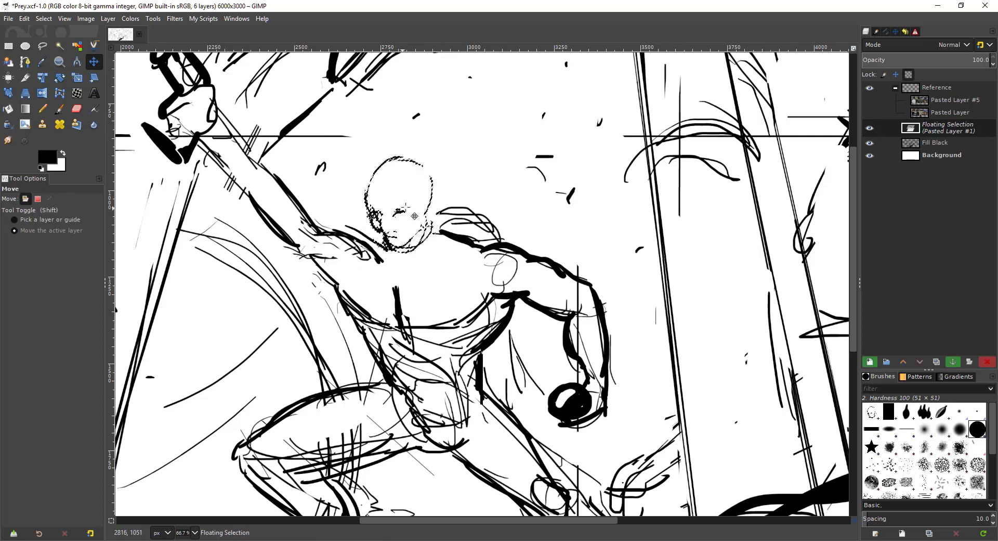
left_click(867, 359)
Shift the pasted head slightly towards the lowered arm's shoulder and scale it up a little, keeping its proportions
left_click_drag(405, 210, 416, 215)
scroll(382, 242, "down", 2)
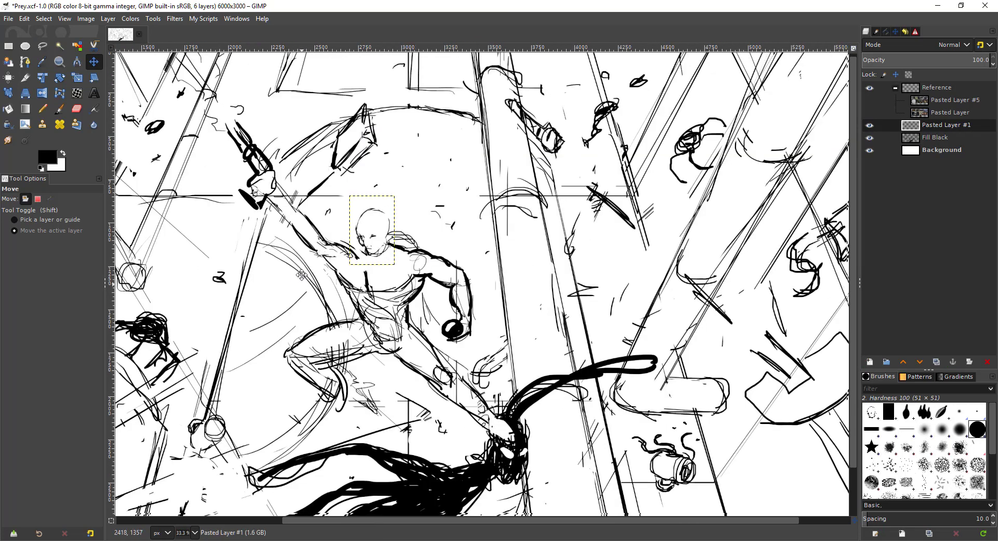
scroll(399, 236, "up", 2)
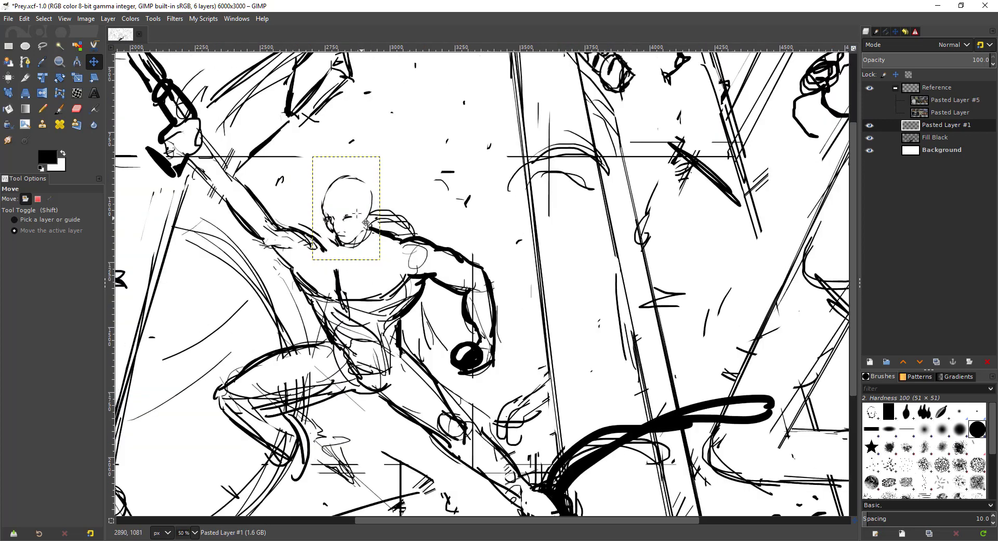
left_click(77, 78)
left_click(366, 255)
left_click_drag(366, 256, 363, 258)
key("Return")
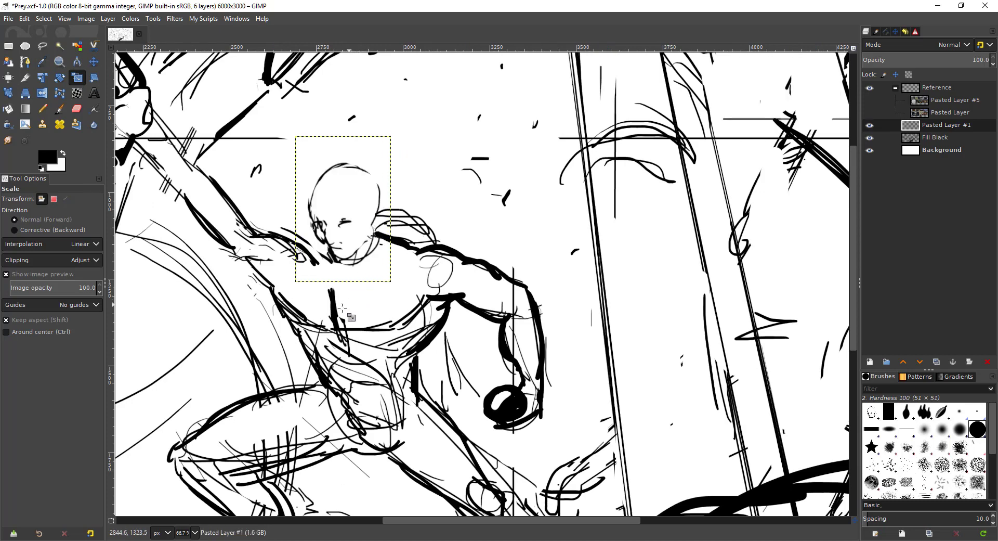
Check the head against the whole composition and merge its layer down into the Fill Black layer
key("m")
scroll(323, 306, "down", 3)
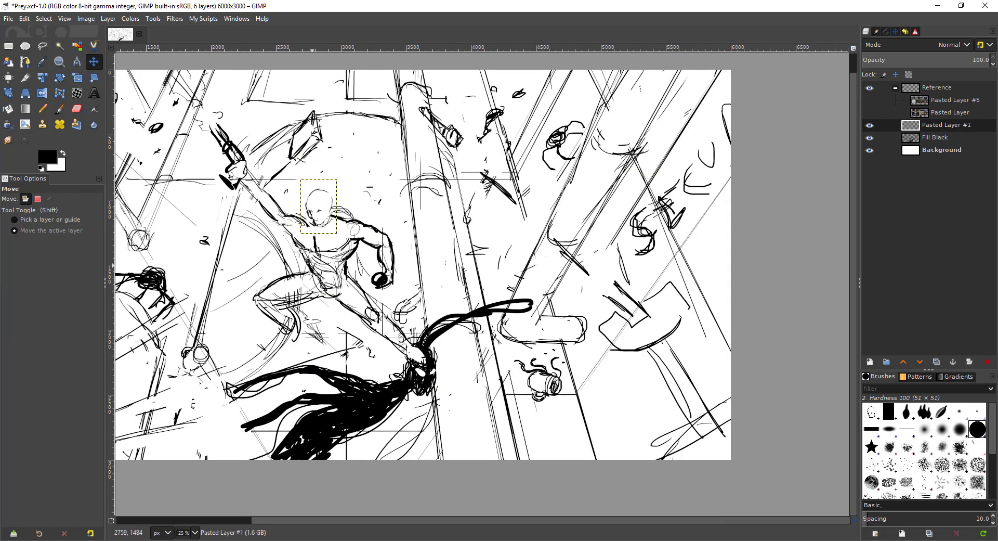
scroll(335, 213, "up", 2, "ctrl")
scroll(361, 270, "down", 3, "ctrl")
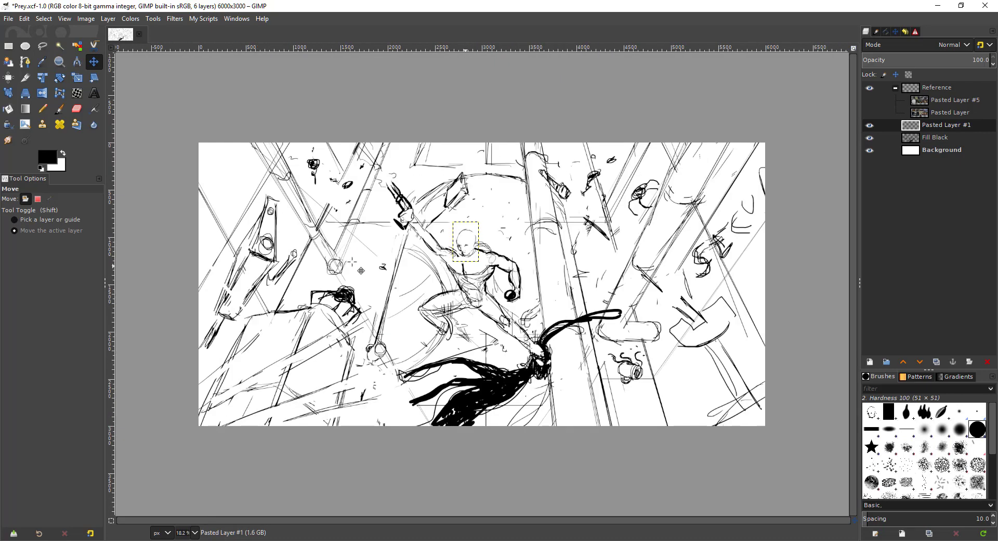
scroll(460, 298, "up", 2, "ctrl")
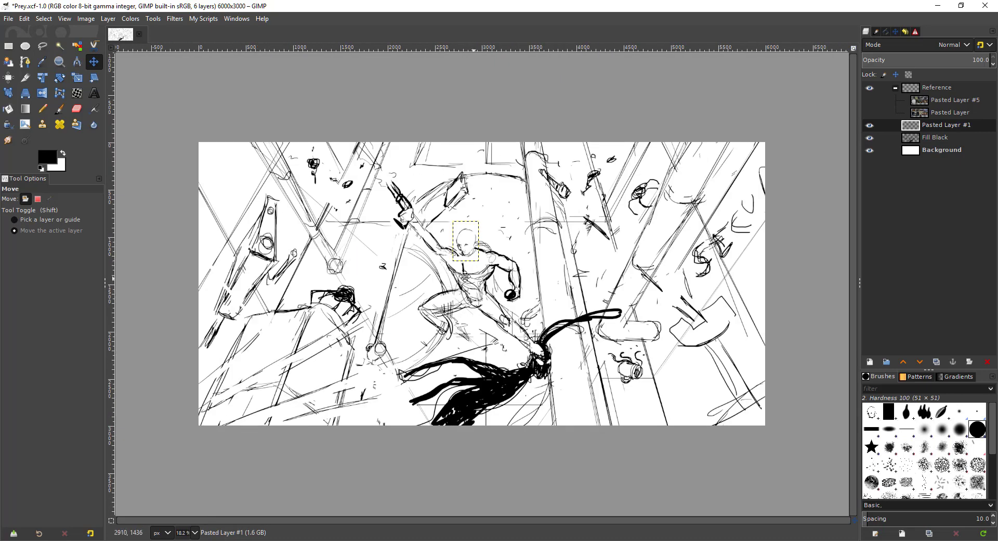
scroll(430, 231, "down", 1, "ctrl")
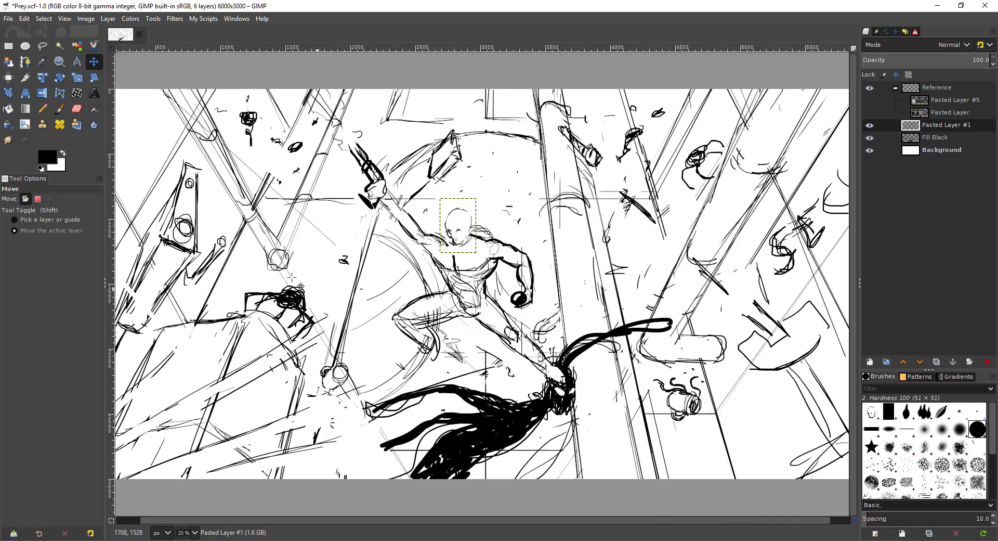
scroll(438, 228, "up", 2, "ctrl")
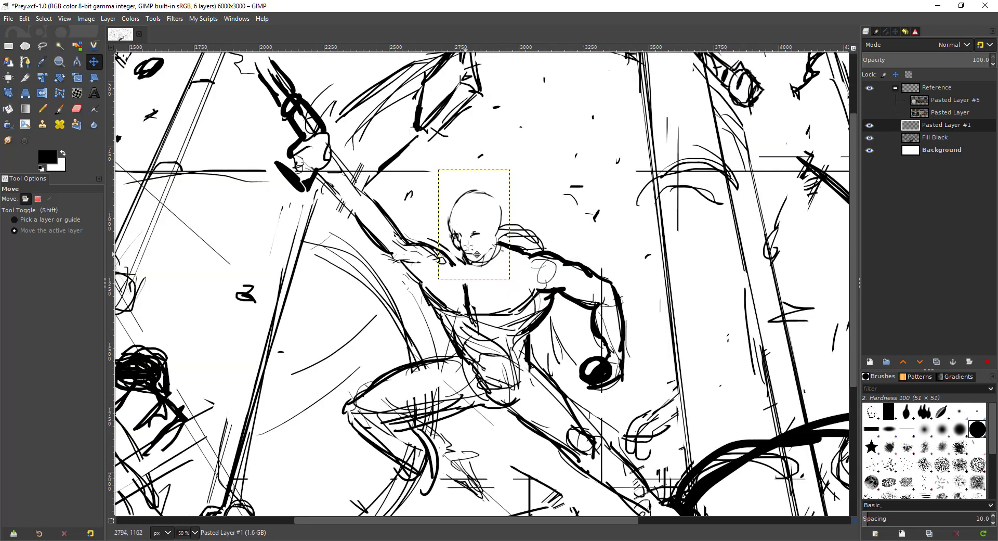
scroll(481, 244, "up", 2, "ctrl")
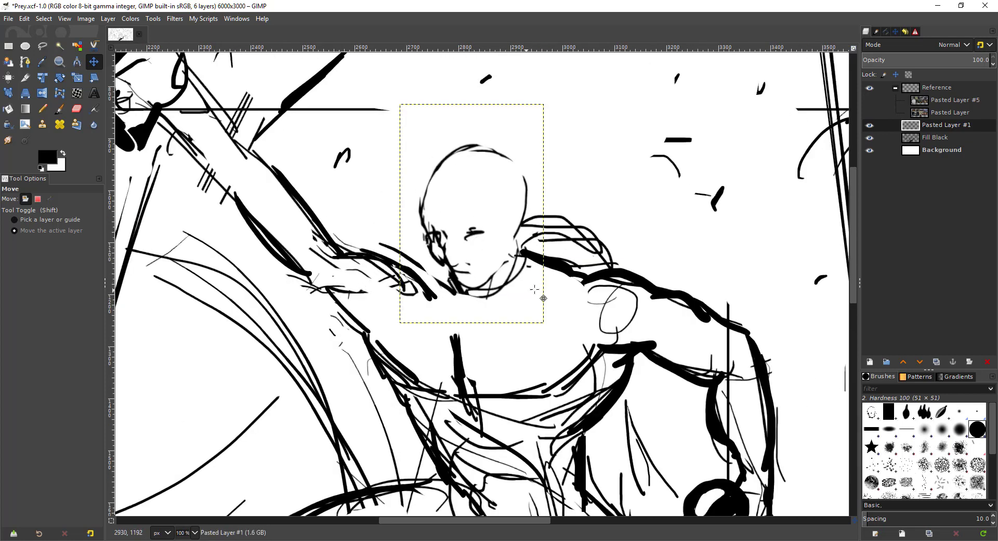
right_click(946, 129)
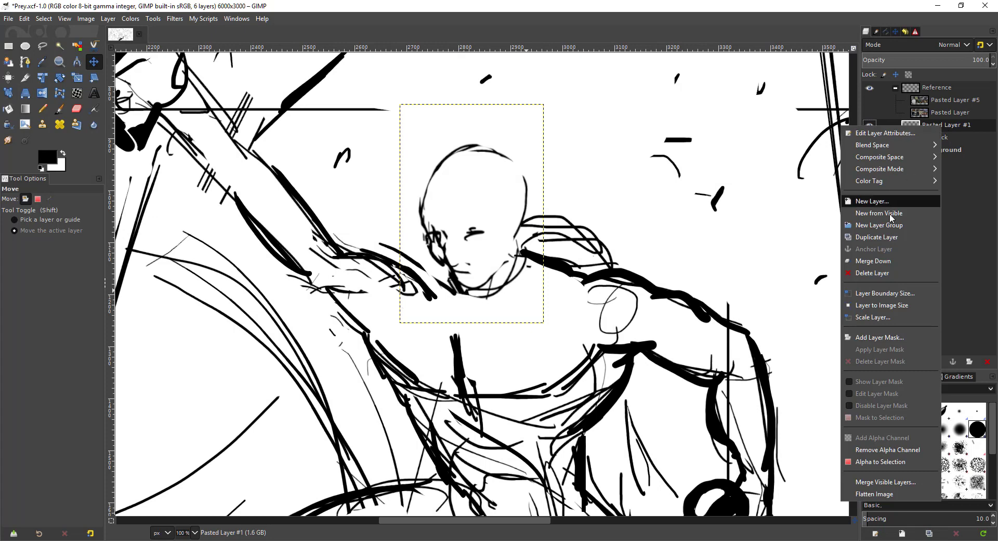
left_click(907, 261)
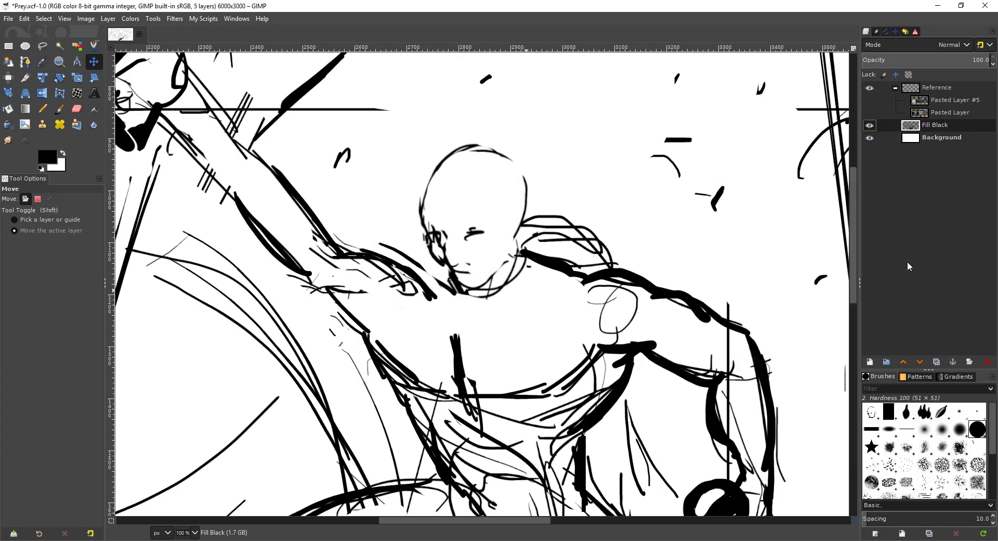
Erase the rough lines around the raised arm's shoulder and repaint the neck-to-shoulder line and the upper arm's top edge boldly
scroll(339, 208, "down", 4, "ctrl")
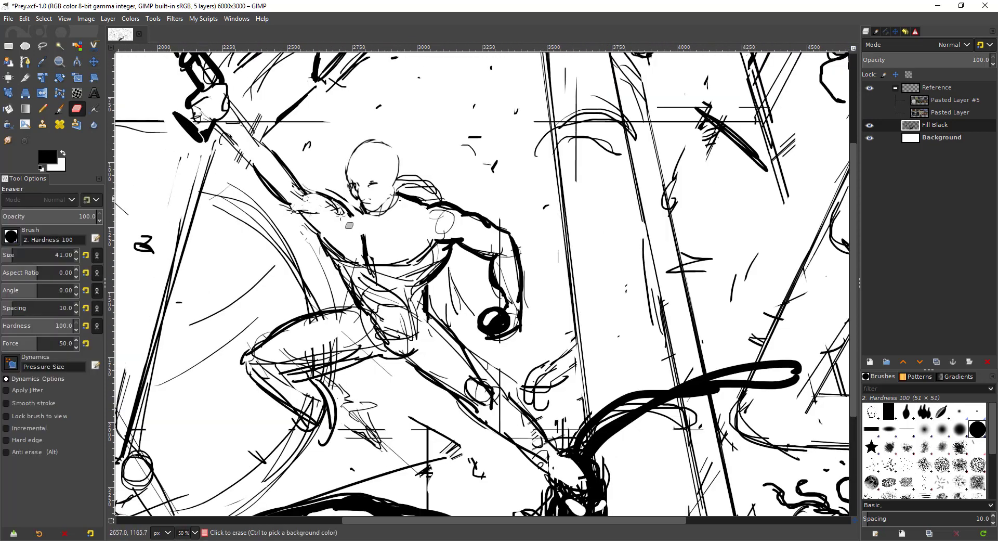
key("p")
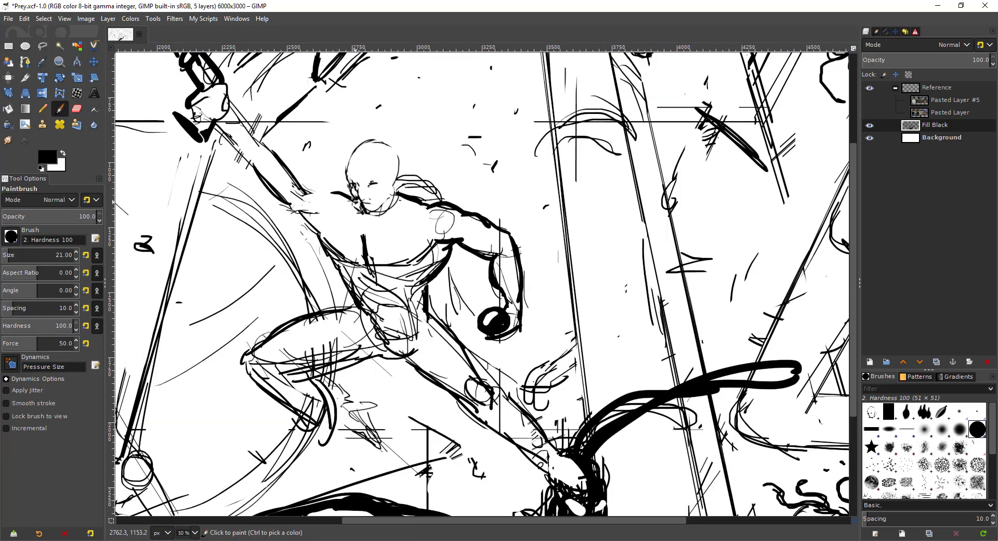
left_click(323, 194)
left_click_drag(336, 193, 321, 190)
left_click_drag(275, 149, 313, 181)
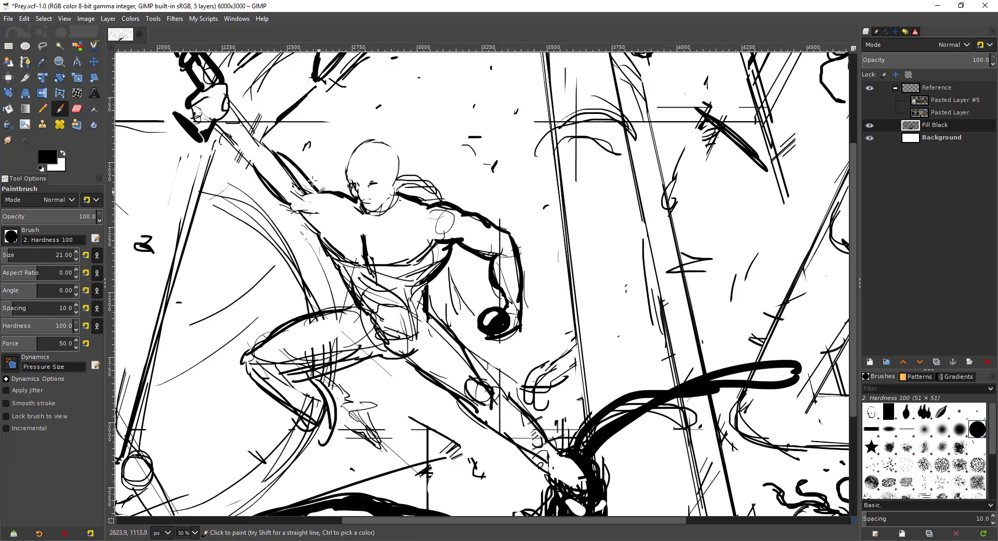
Clean up stray marks beneath the raised arm and paint a bold contour from its underside around the armpit
key("shift+e")
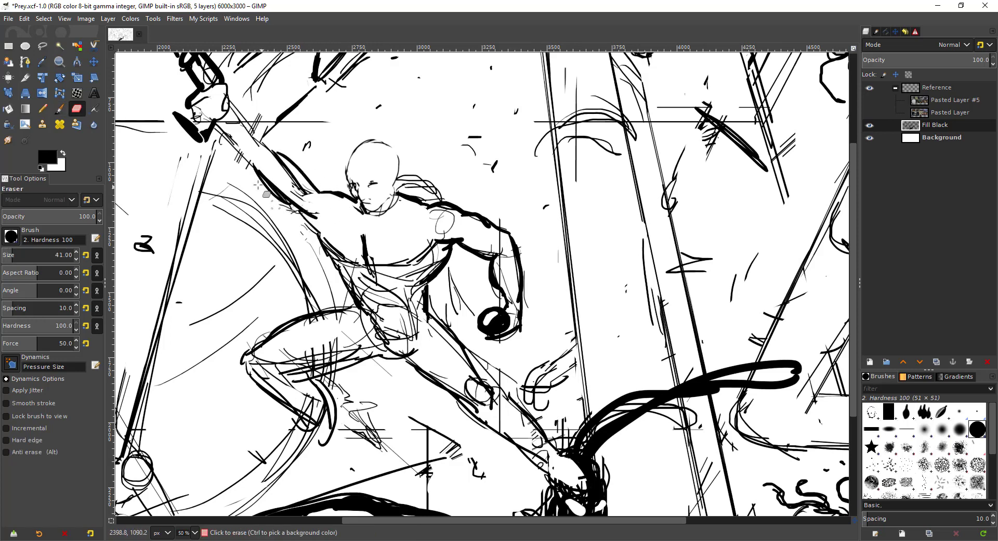
key("p")
mouse_move(314, 215)
left_mouse_down()
mouse_move(285, 203)
mouse_move(316, 252)
left_mouse_up()
key("shift+e")
key("p")
left_click_drag(318, 218, 308, 193)
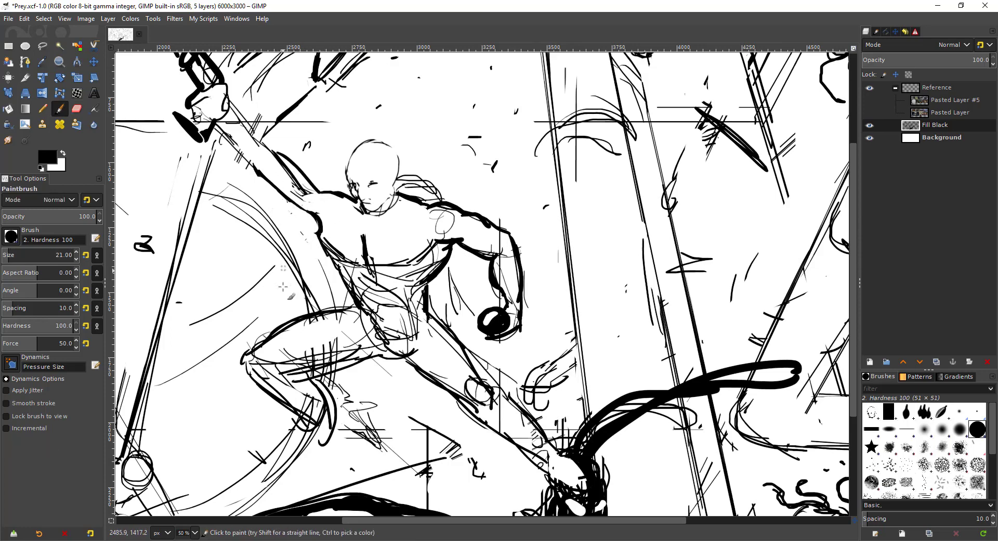
Erase the rough lines inside the raised arm and around its armpit, and repaint the upper arm's top outline
scroll(283, 286, "down", 2)
scroll(349, 221, "up", 3)
key("shift+e")
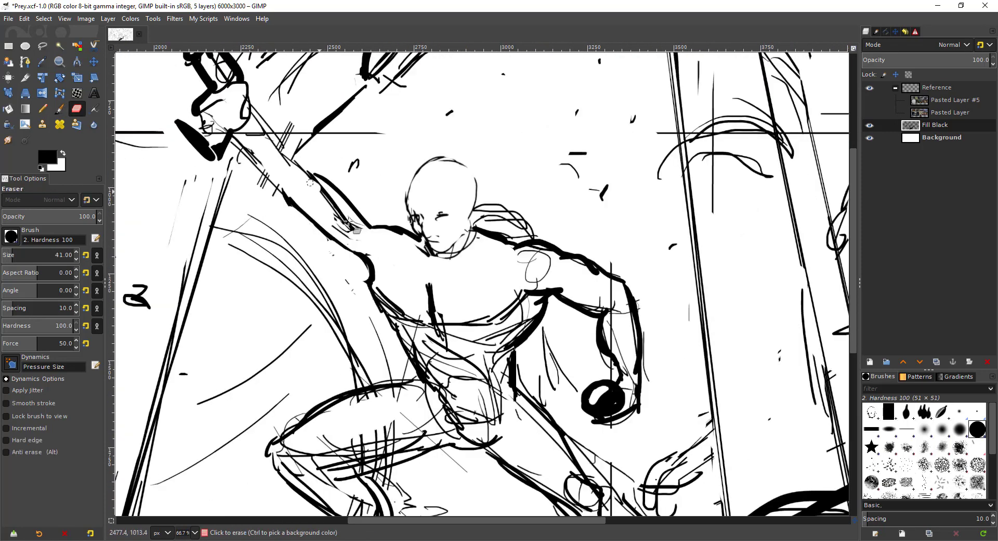
mouse_move(310, 183)
left_mouse_down()
mouse_move(363, 239)
mouse_move(382, 268)
left_mouse_up()
mouse_move(368, 236)
left_mouse_down()
mouse_move(329, 192)
mouse_move(368, 221)
mouse_move(331, 189)
mouse_move(347, 215)
left_mouse_up()
key("p")
key("shift+e")
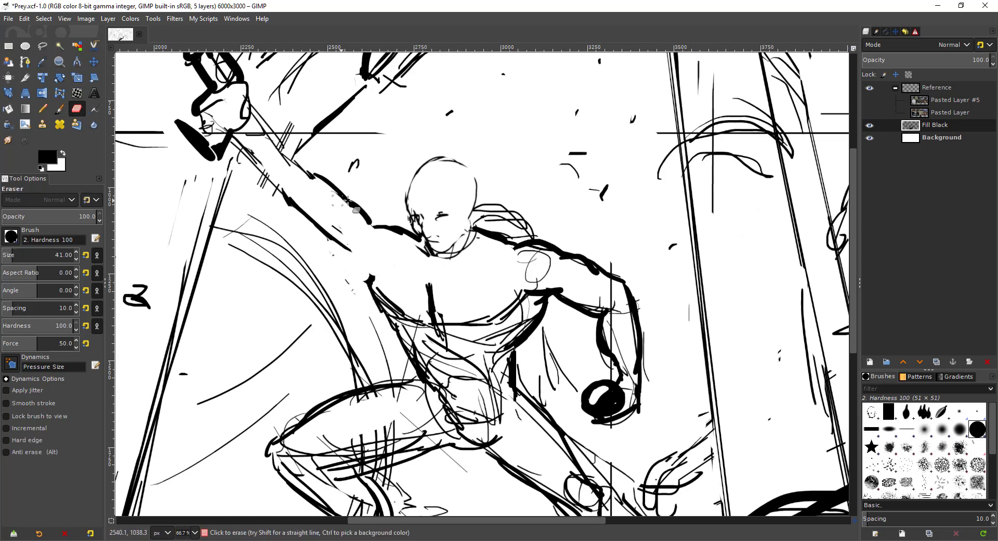
key("p")
left_click_drag(313, 176, 354, 207)
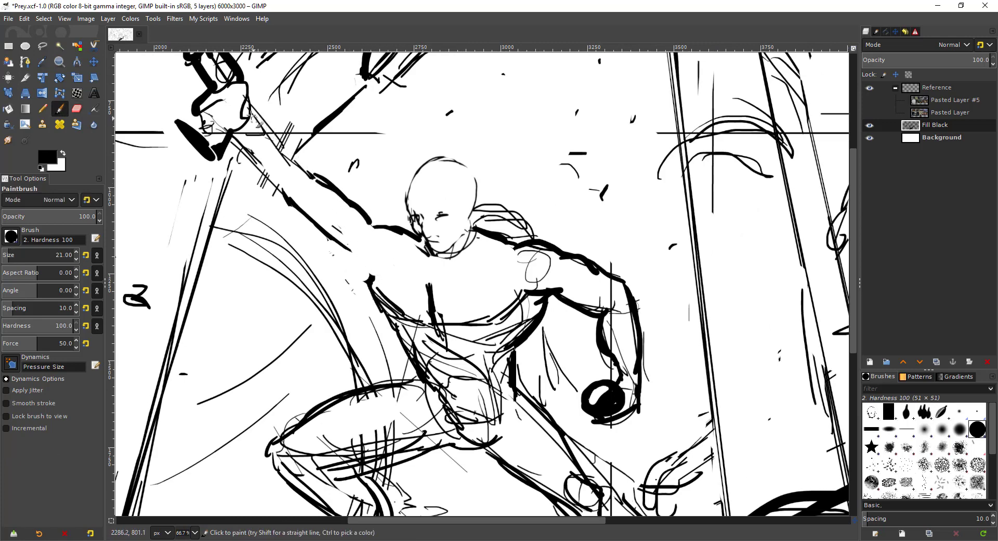
Paint bold outlines along both sides of the raised arm's forearm from the wrist to the elbow, redoing unsatisfactory strokes
left_click_drag(251, 116, 285, 146)
key("ctrl+z")
left_click_drag(251, 117, 305, 167)
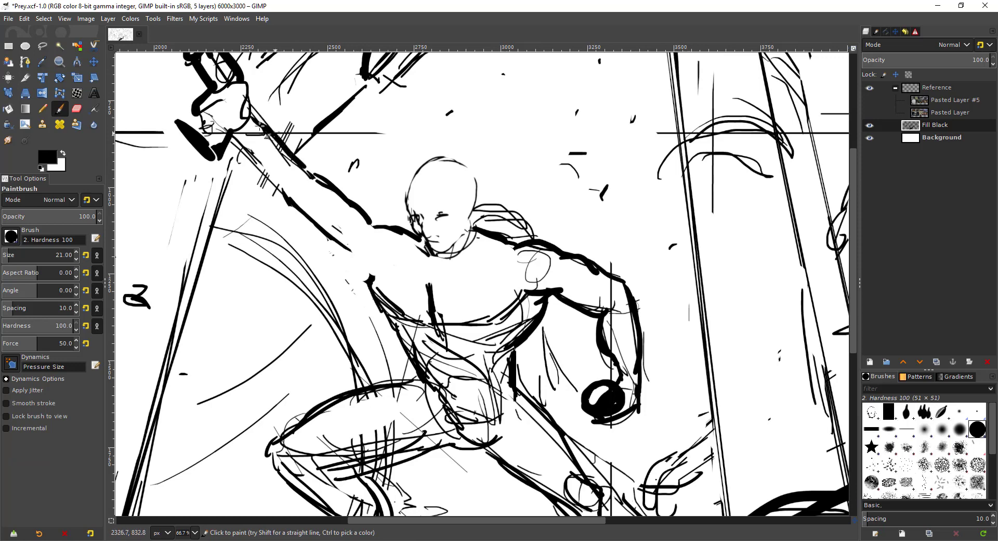
key("ctrl+z")
left_click_drag(251, 119, 307, 165)
mouse_move(232, 136)
left_mouse_down()
mouse_move(281, 195)
mouse_move(303, 201)
mouse_move(314, 188)
left_mouse_up()
Fill the scribbled head of the small crouching creature solid black and thicken its bent limb
scroll(318, 220, "down", 1)
scroll(342, 291, "down", 2)
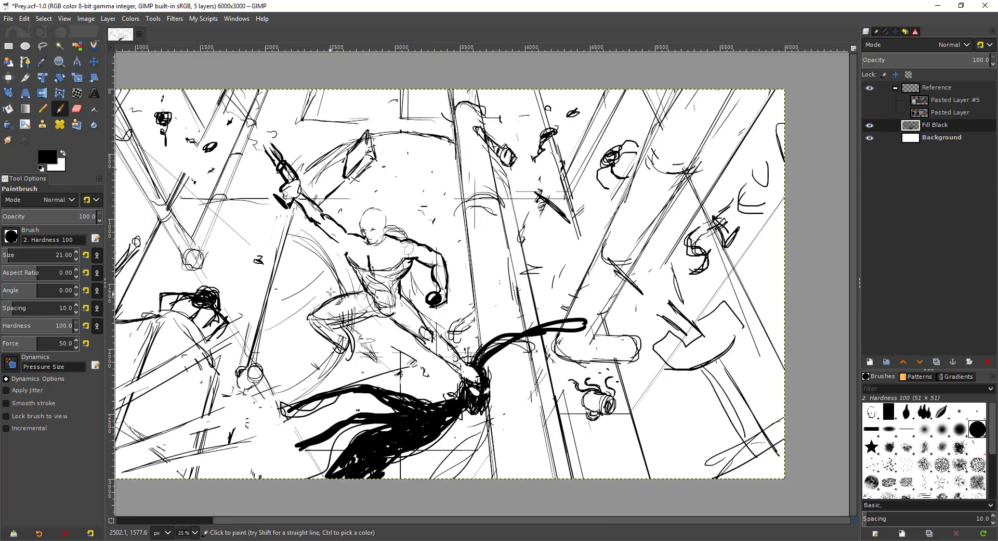
scroll(335, 286, "down", 1)
left_click_drag(401, 387, 366, 325)
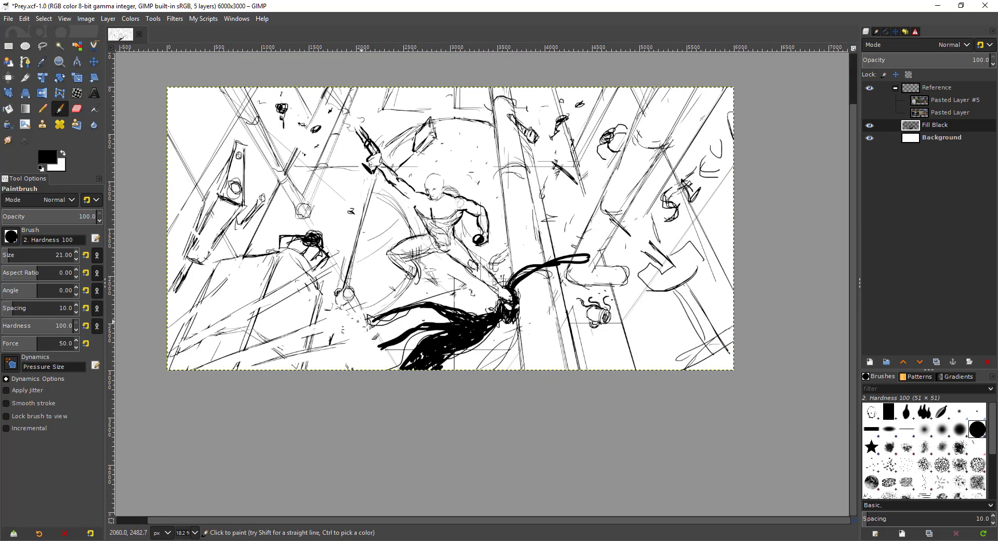
scroll(472, 278, "up", 1)
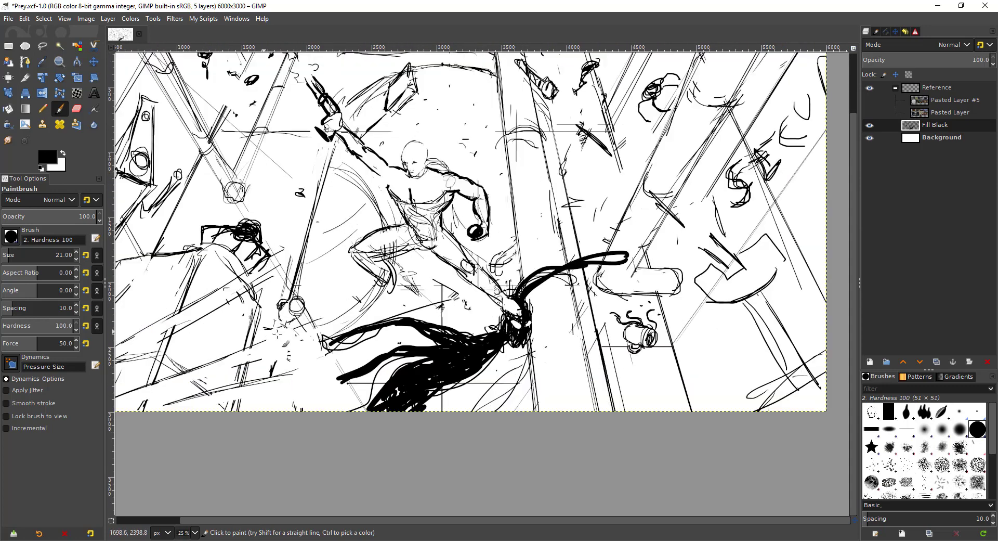
scroll(472, 325, "up", 1)
scroll(370, 222, "up", 1)
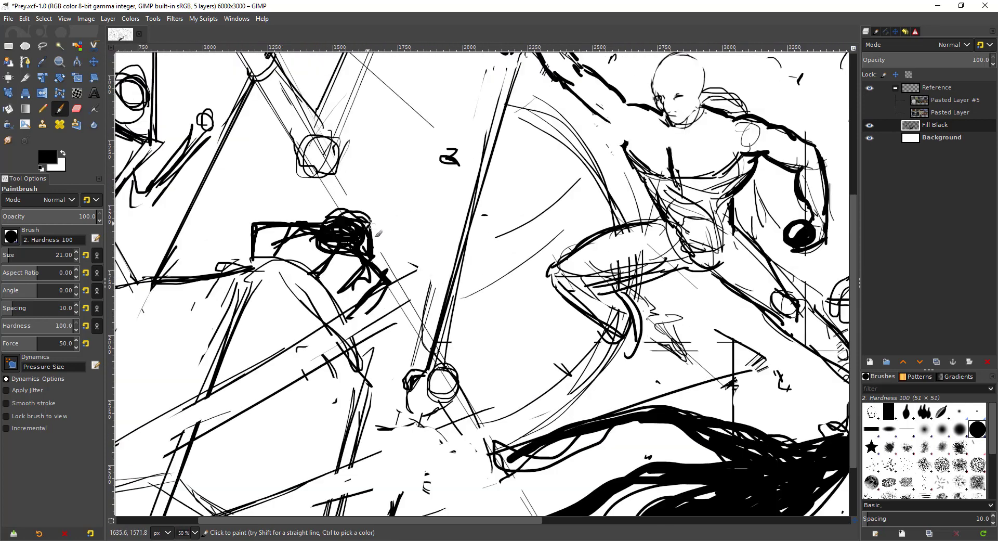
mouse_move(336, 237)
left_mouse_down()
mouse_move(365, 244)
mouse_move(338, 219)
mouse_move(347, 246)
mouse_move(361, 227)
mouse_move(331, 222)
left_mouse_up()
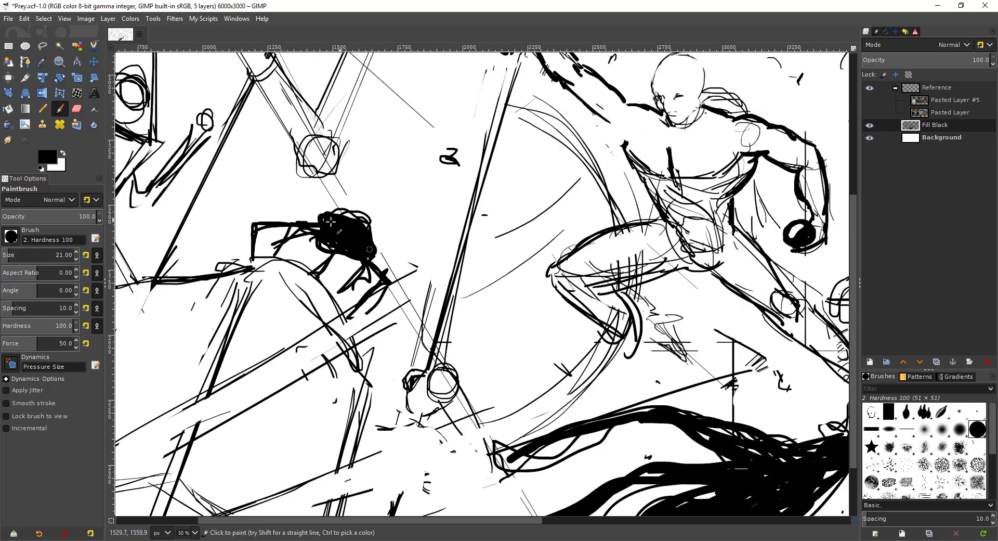
mouse_move(259, 225)
left_mouse_down()
mouse_move(356, 255)
mouse_move(377, 274)
mouse_move(448, 289)
mouse_move(264, 413)
left_mouse_up()
Paint bold strokes at the raised arm's armpit and thicken the chest edge under the lowered arm's armpit
scroll(462, 276, "up", 1)
mouse_move(441, 262)
left_mouse_down()
mouse_move(457, 285)
mouse_move(451, 296)
left_mouse_up()
left_click_drag(436, 258, 456, 287)
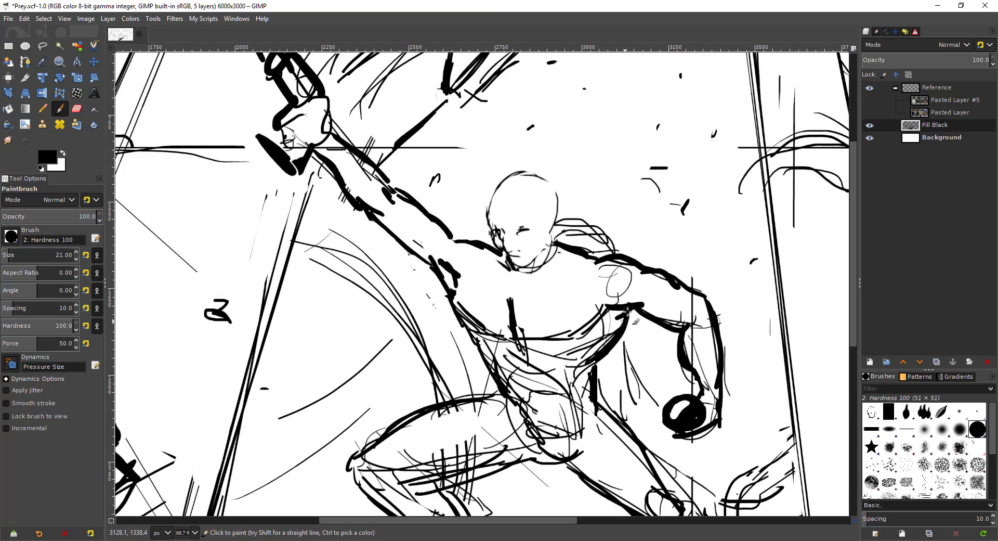
left_click_drag(628, 312, 609, 338)
Paint a bold centre line down the torso to the groin with short cross strokes marking the abdominal muscles
left_click_drag(518, 346, 541, 423)
left_click_drag(519, 350, 542, 425)
left_click_drag(504, 368, 543, 372)
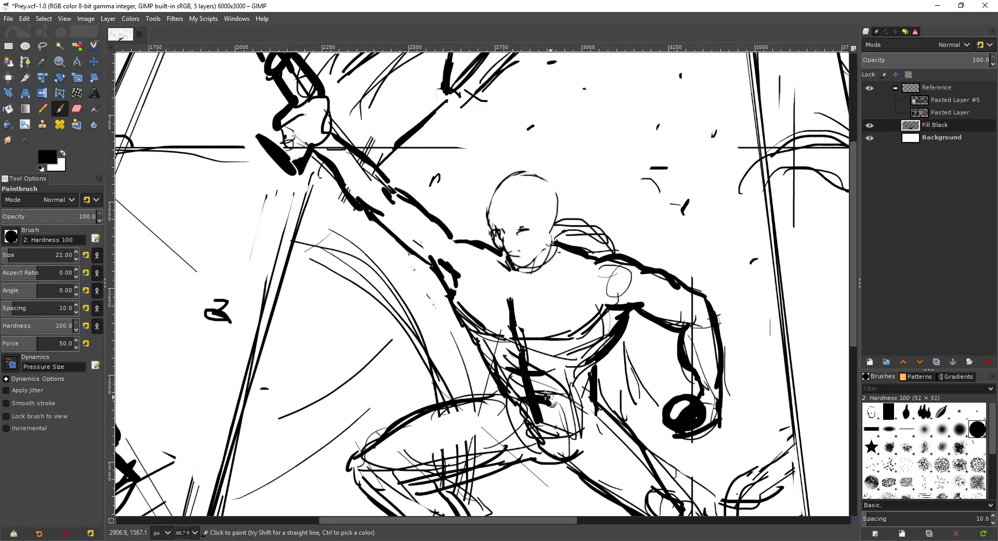
left_click_drag(540, 424, 547, 442)
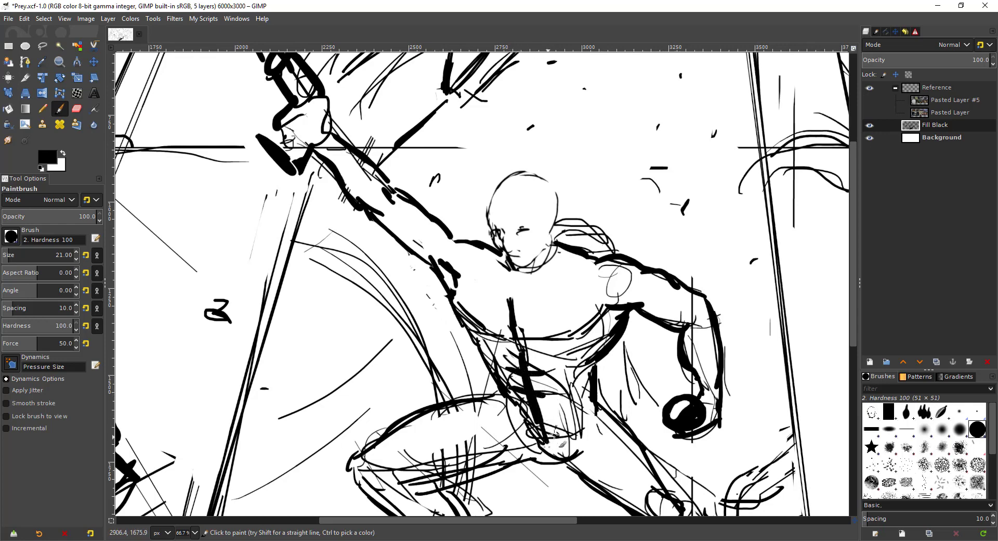
Erase small white eyes out of the small crouching creature's black head
scroll(553, 413, "down", 3)
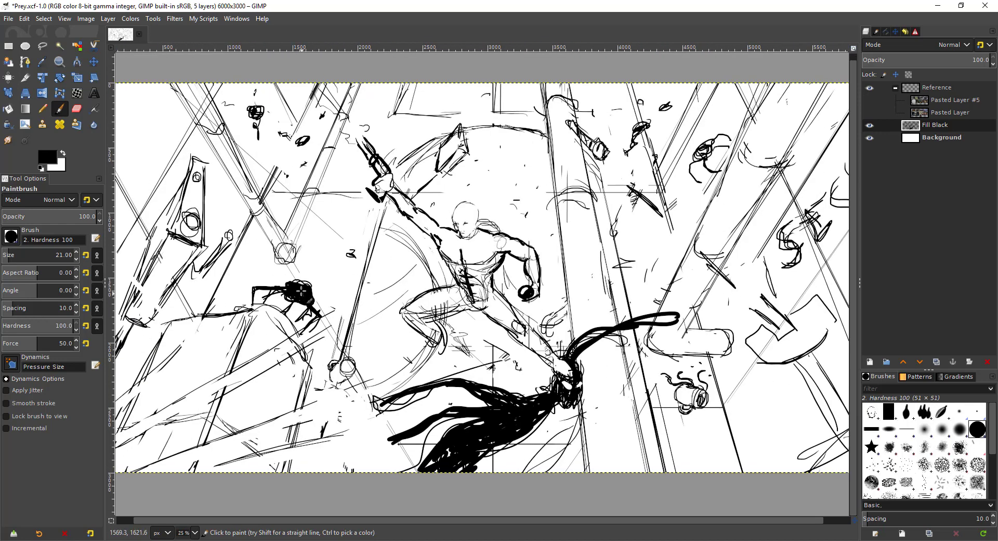
scroll(302, 291, "up", 3)
key("shift+e")
scroll(343, 260, "down", 1)
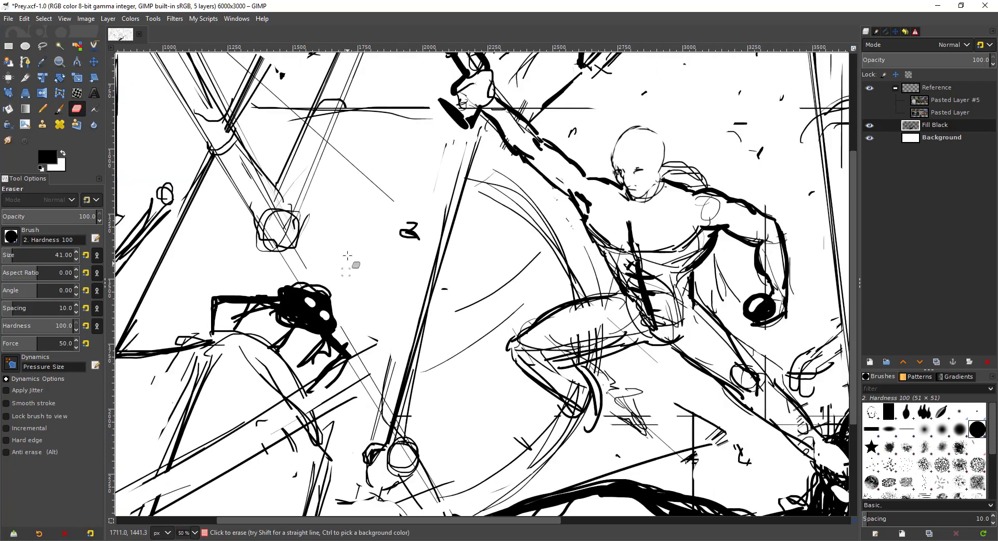
scroll(348, 255, "down", 2)
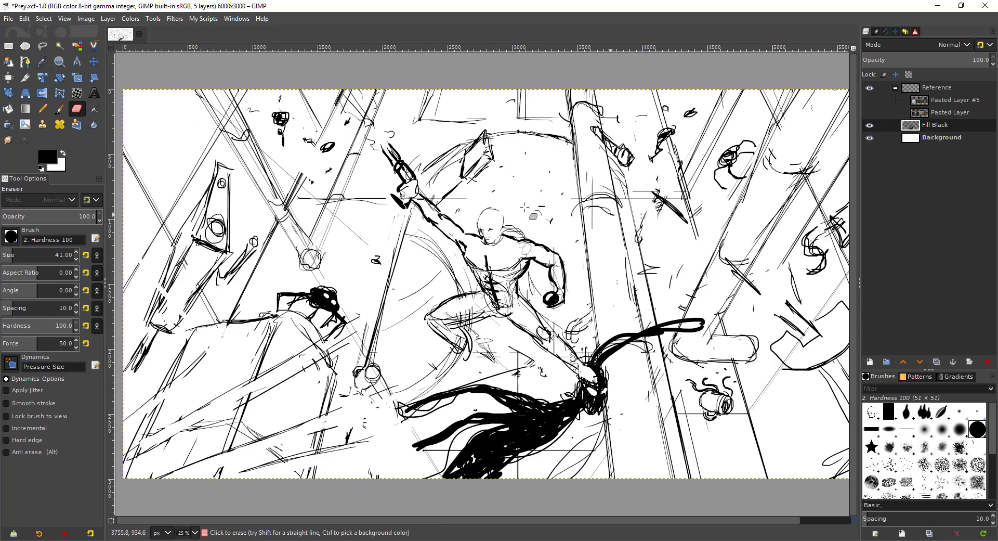
Erase the loose sketch lines along the lower right edge of the tall wedge-shaped object near the drawing's left side
left_click_drag(450, 192, 492, 245)
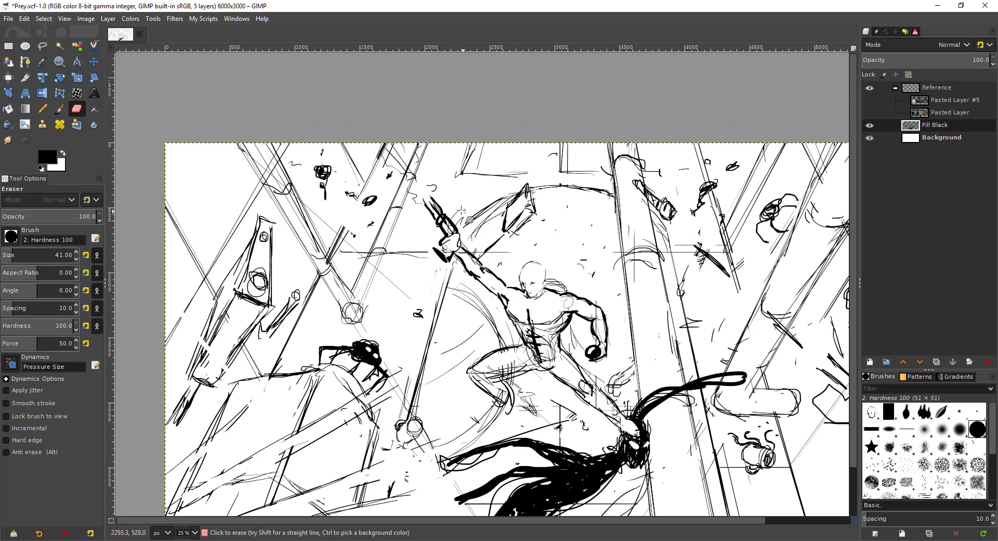
mouse_move(254, 304)
left_mouse_down()
mouse_move(247, 310)
mouse_move(389, 156)
mouse_move(387, 198)
left_mouse_up()
scroll(389, 156, "up", 1)
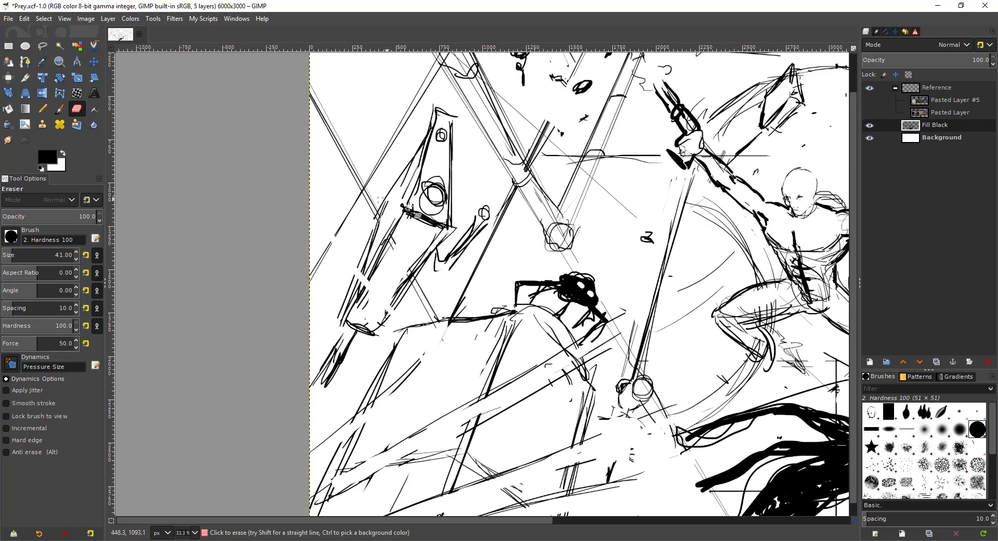
left_click(448, 232)
left_click(375, 338, "shift")
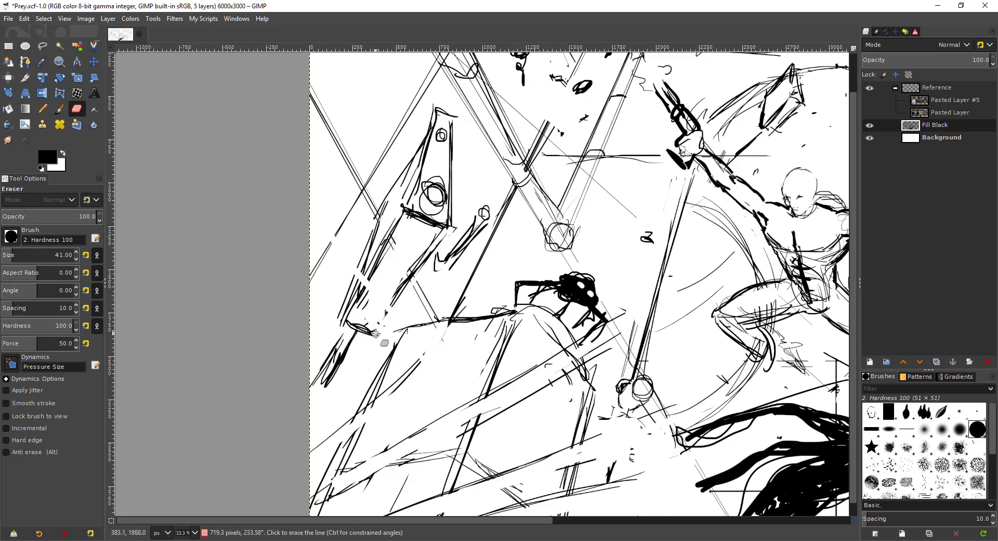
Paint straight black lines along the bottom end and lower right edge of the tall wedge-shaped object
key("p")
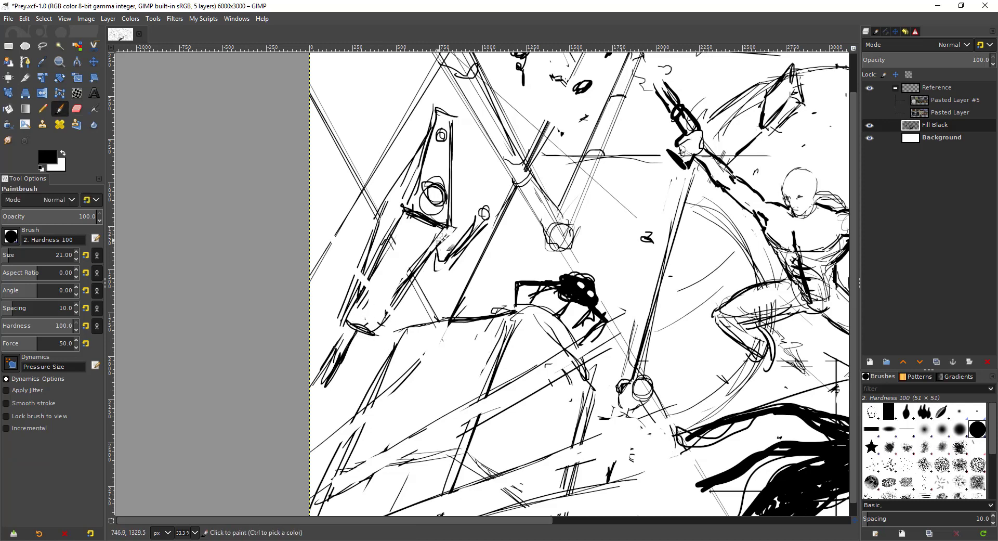
left_click(376, 335, "shift")
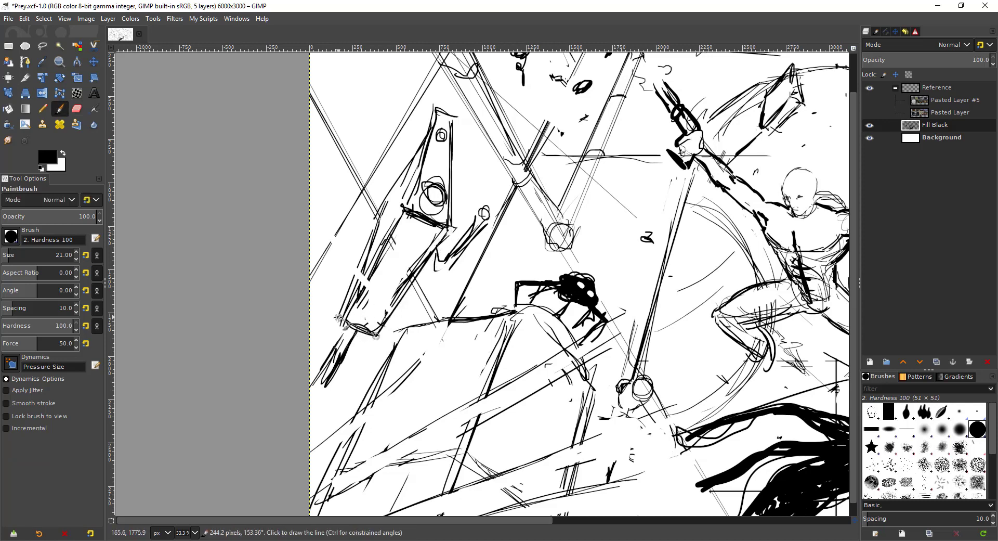
left_click(341, 319, "shift")
left_click(379, 335, "shift")
left_click(451, 227, "shift")
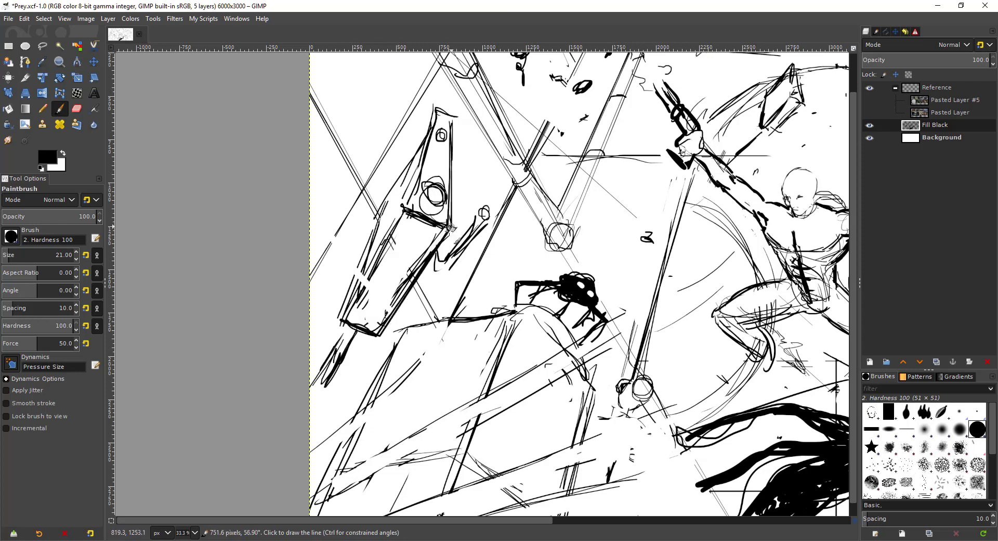
left_click(387, 326, "shift")
Thicken the wedge-shaped object's upper section with straight black lines along its right edge, narrow top and slanted left edge
left_click(453, 119)
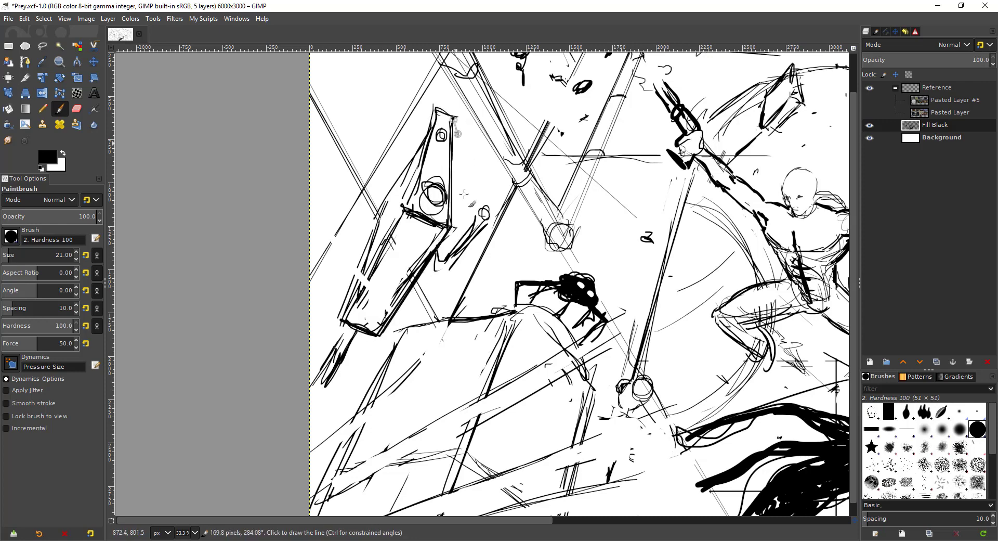
left_click(453, 118, "shift")
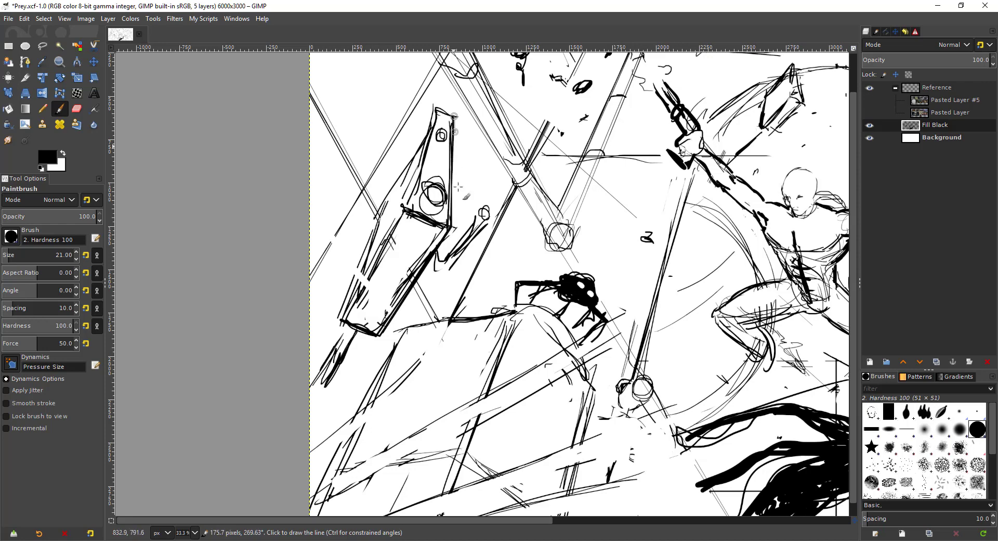
left_click(452, 225, "shift")
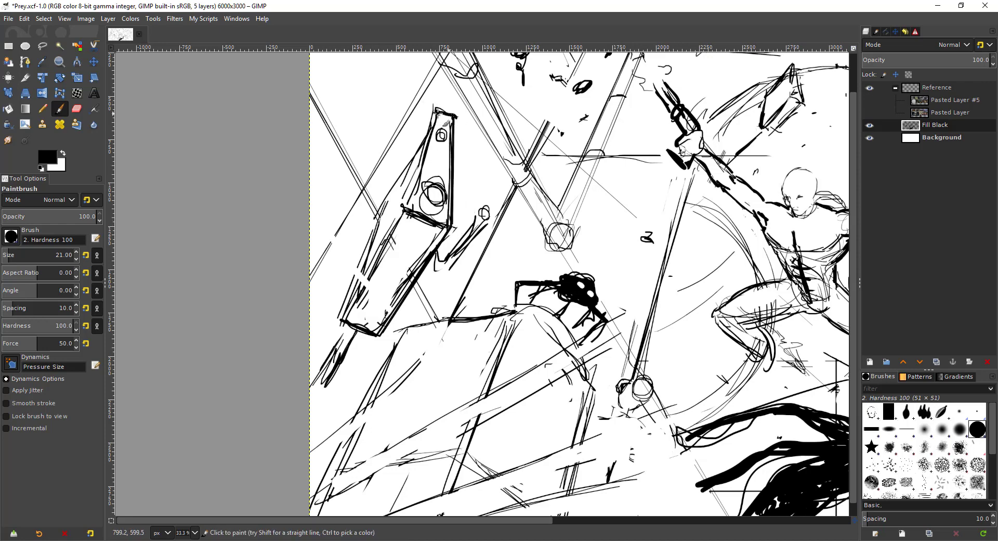
left_click(434, 113)
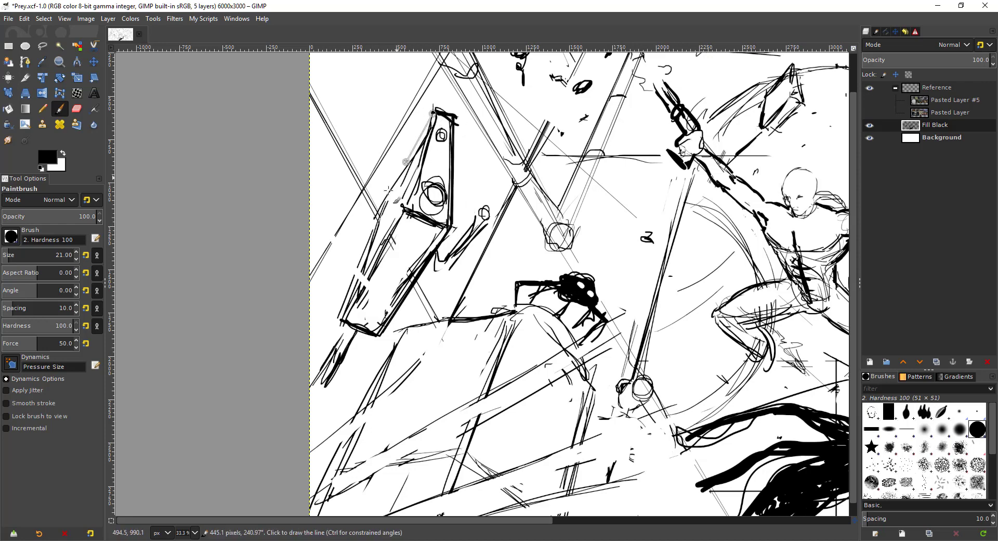
left_click(378, 213, "shift")
left_click(434, 111, "shift")
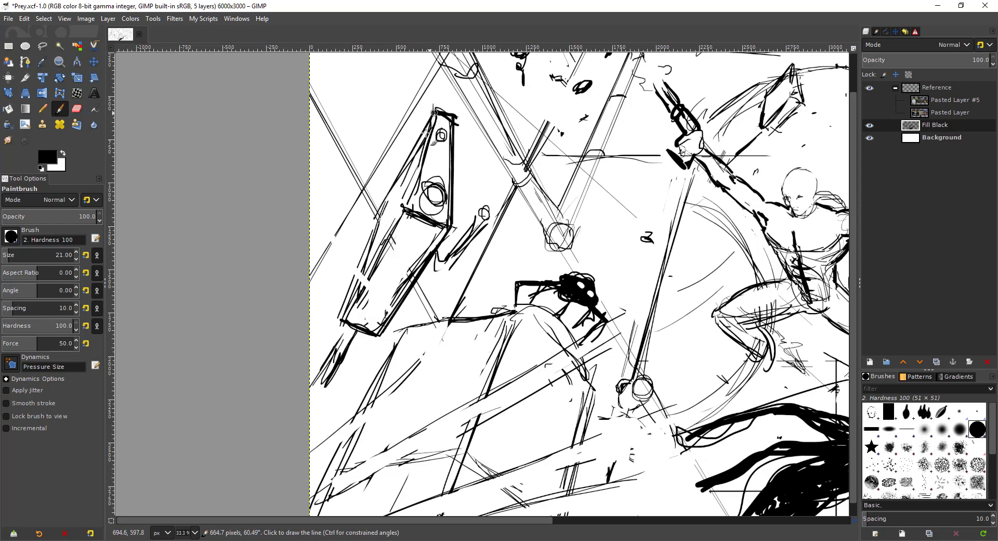
left_click(376, 216, "shift")
left_click(433, 113, "shift")
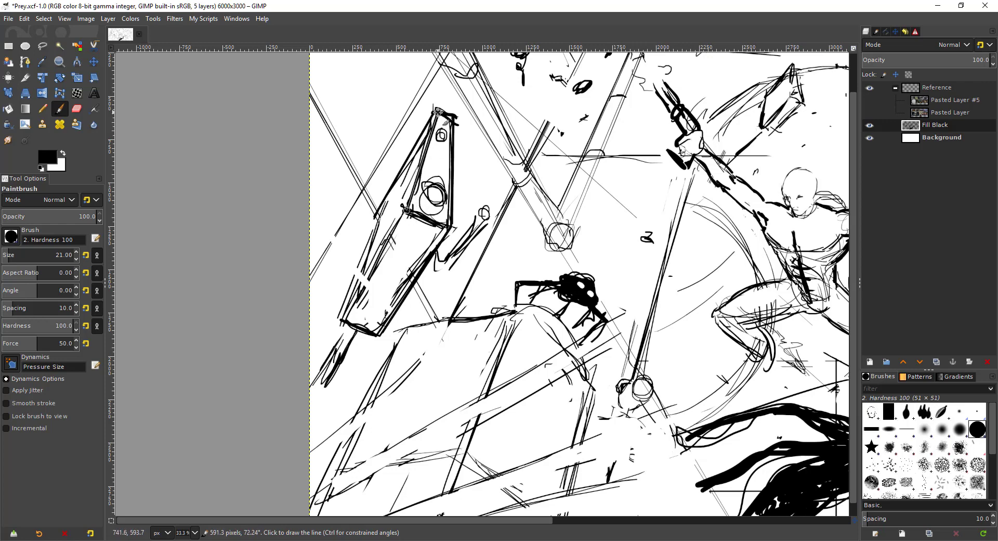
Paint straight black lines down the wedge-shaped object's lower left side to join its bottom corner
key("shift+e")
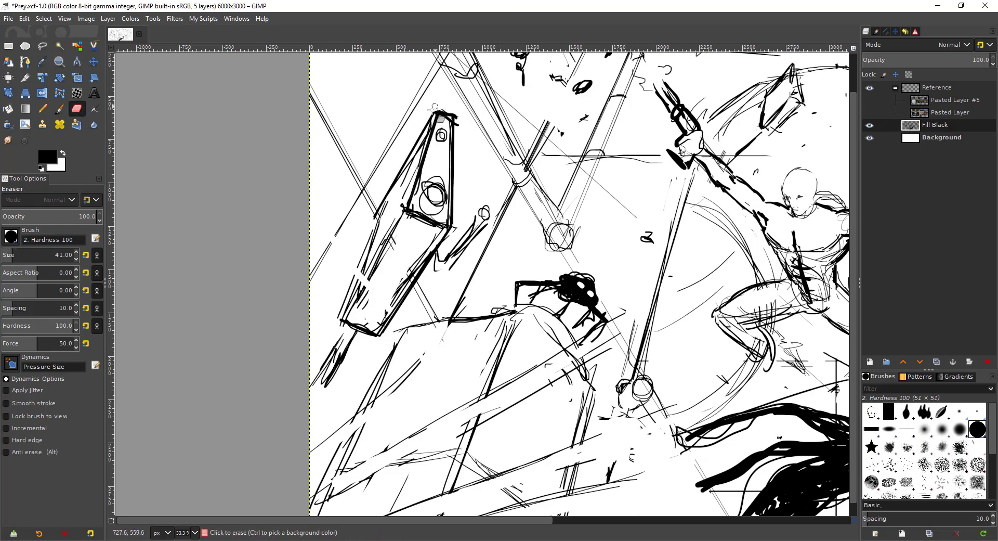
key("p")
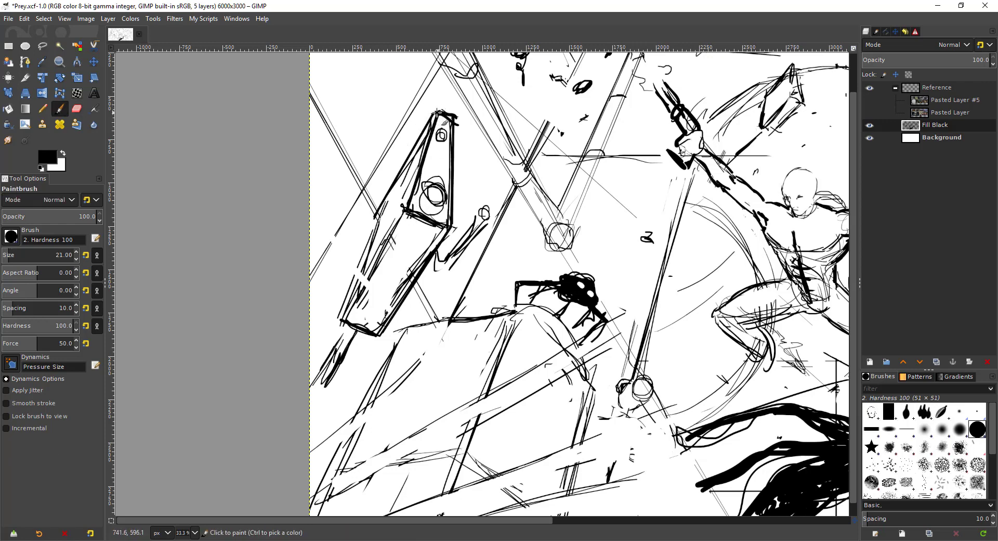
left_click(343, 318, "shift")
left_click(377, 213, "shift")
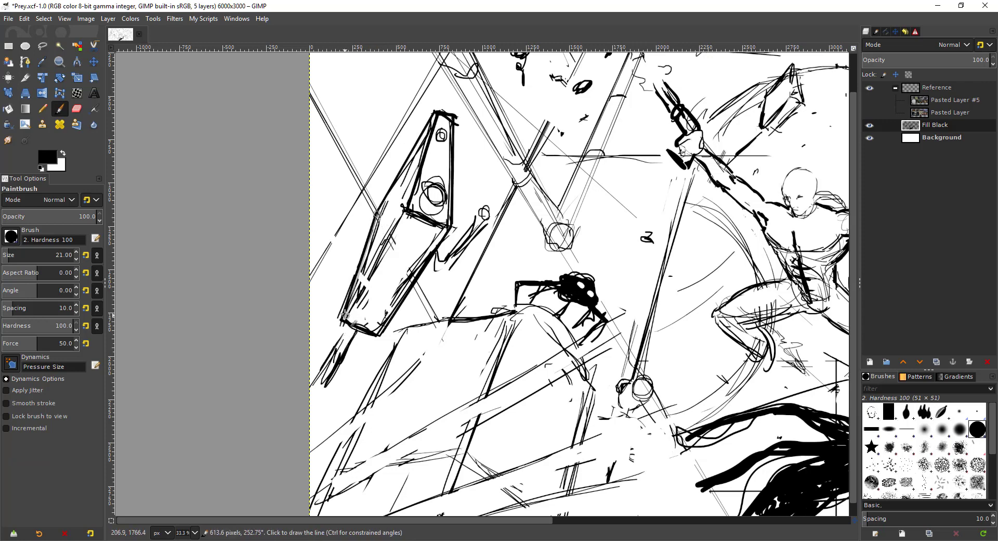
left_click(345, 314, "shift")
left_click(343, 315, "shift")
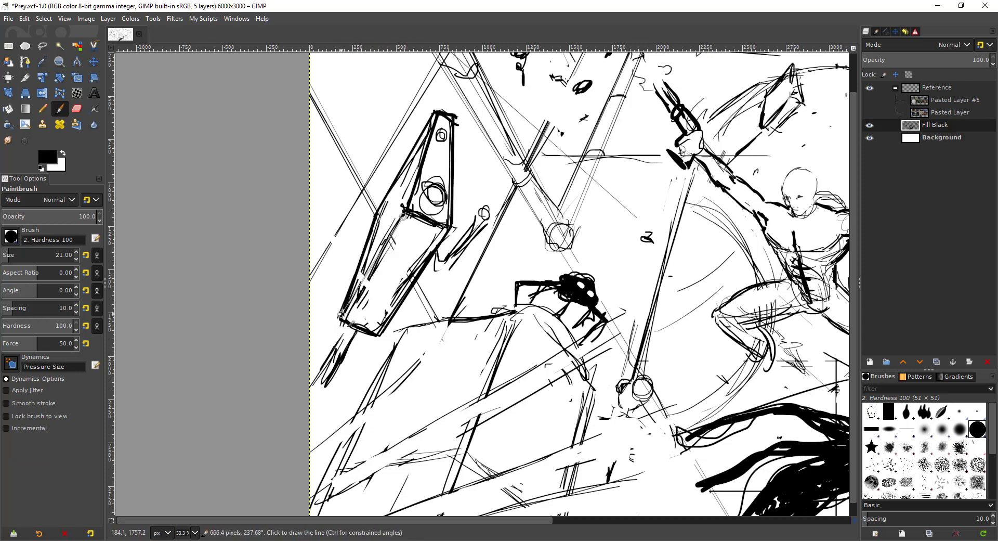
left_click(406, 212, "shift")
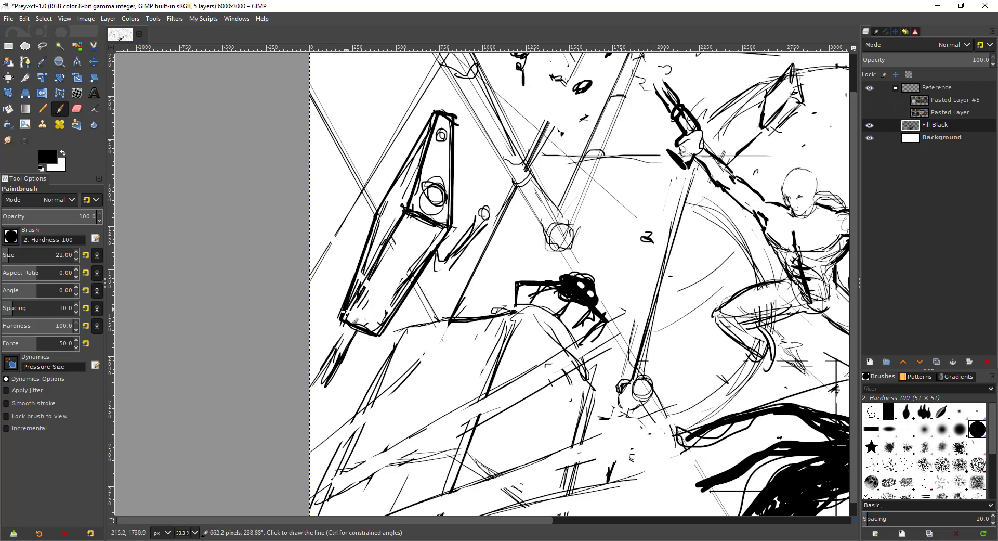
Erase stray lines in and around the wedge-shaped object and tidy its large circle into a bold ring
key("shift+e")
mouse_move(414, 268)
left_mouse_down()
mouse_move(393, 300)
mouse_move(366, 308)
mouse_move(380, 271)
mouse_move(367, 304)
left_mouse_up()
mouse_move(369, 226)
left_mouse_down()
mouse_move(390, 223)
mouse_move(383, 214)
mouse_move(406, 183)
left_mouse_up()
mouse_move(418, 148)
left_mouse_down()
mouse_move(407, 183)
mouse_move(425, 140)
left_mouse_up()
left_click_drag(382, 229, 361, 297)
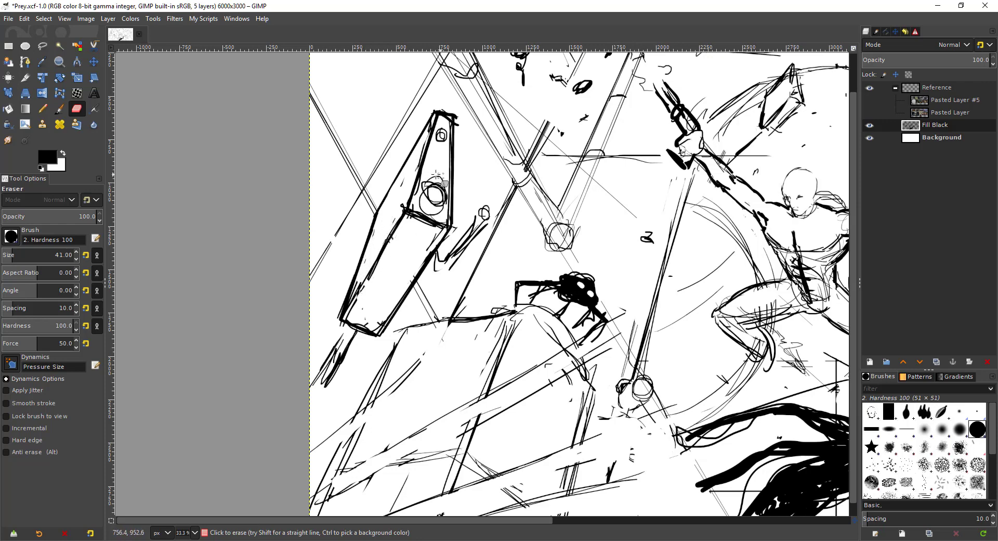
left_click_drag(437, 175, 432, 203)
key("p")
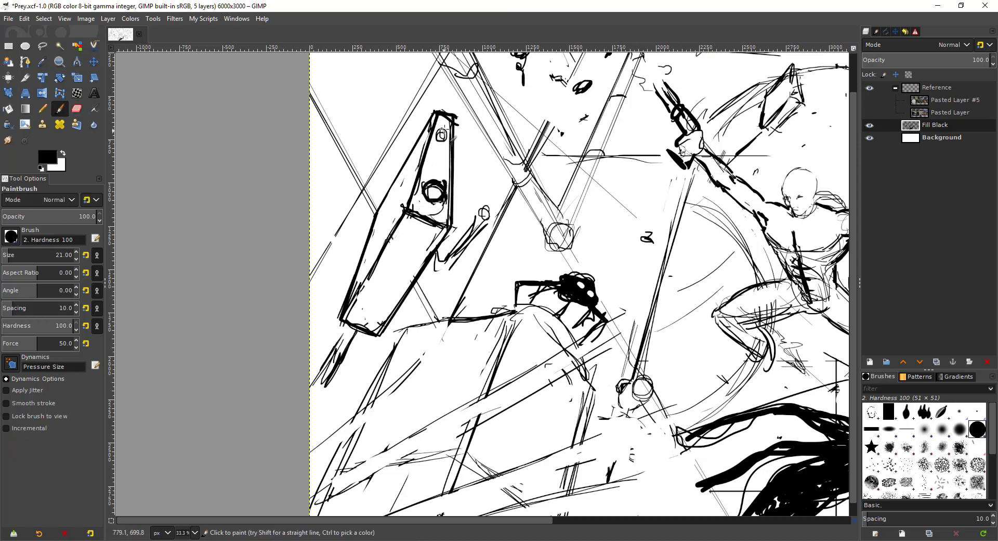
Outline the small hooked arm beside the wedge-shaped object with bold strokes and erase the scribbles inside it
left_click_drag(445, 249, 410, 229)
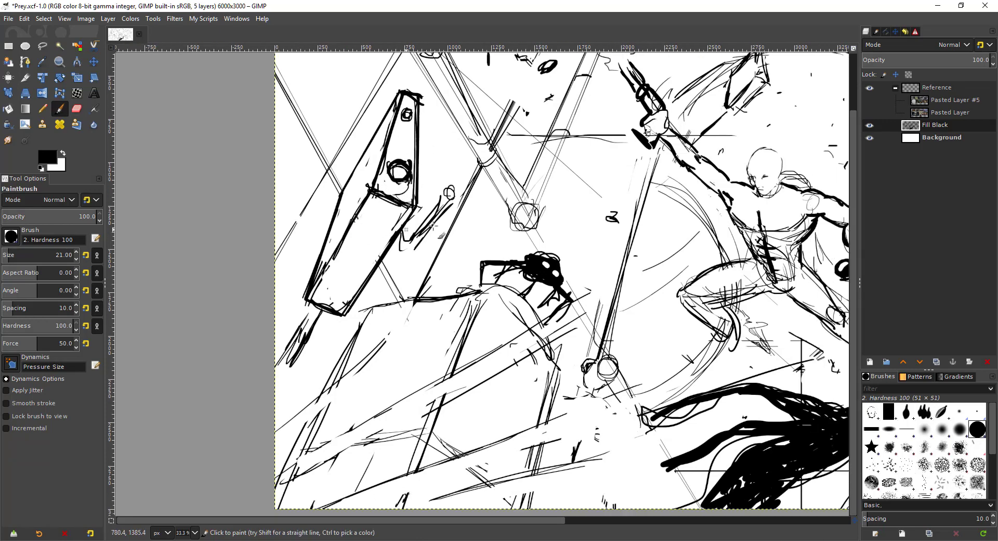
left_click_drag(446, 188, 450, 199)
left_click_drag(450, 202, 411, 240)
left_click_drag(451, 194, 416, 241)
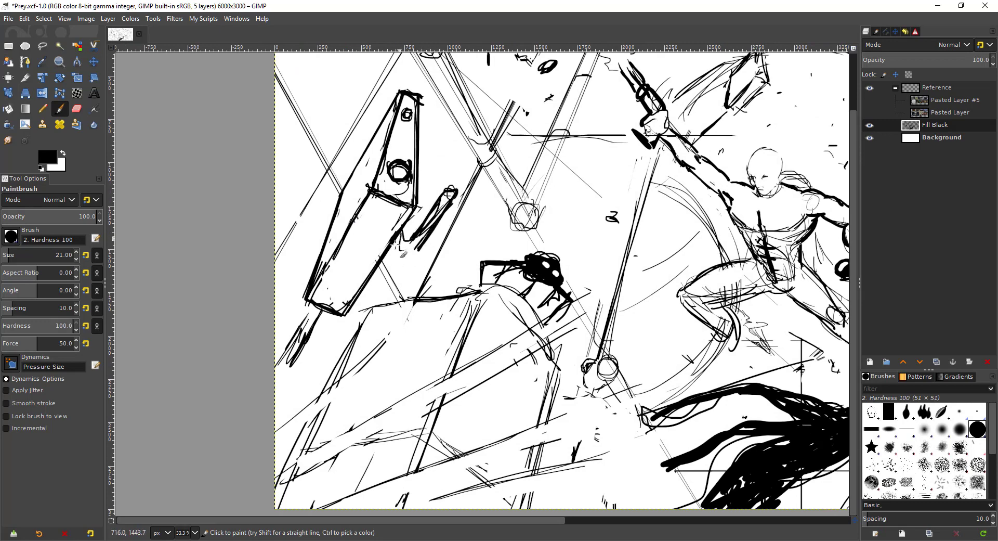
left_click_drag(403, 251, 420, 250)
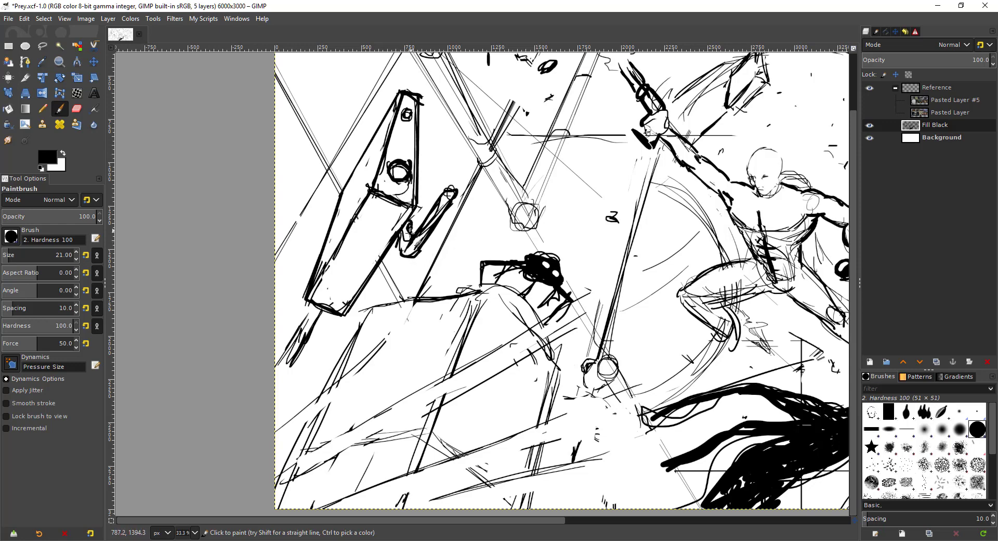
key("shift+e")
left_click_drag(406, 237, 440, 209)
key("p")
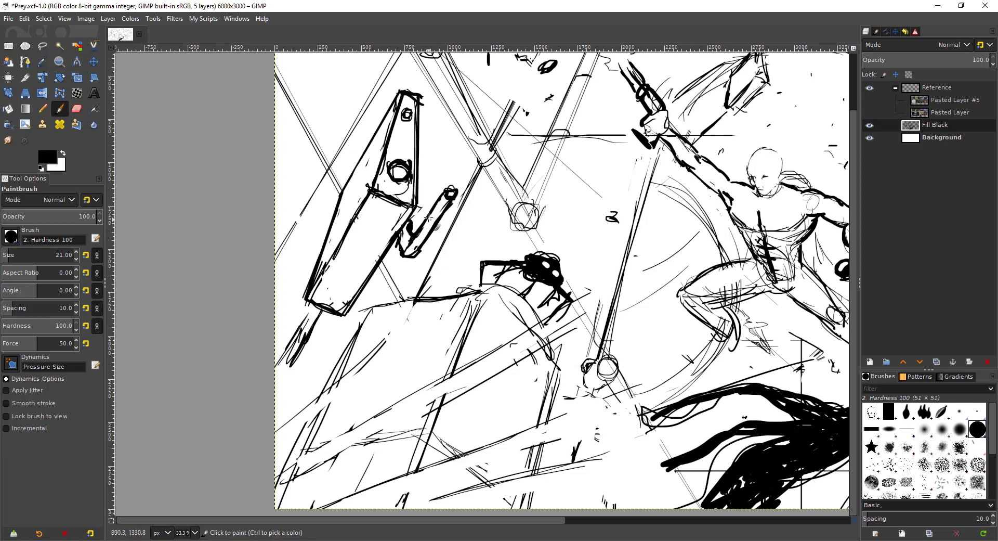
Reshape the scribbled spike below the wedge-shaped object into a slim pointed form by painting its edge and erasing loose strokes
mouse_move(431, 215)
left_mouse_down()
mouse_move(435, 225)
mouse_move(407, 236)
mouse_move(423, 210)
mouse_move(384, 219)
mouse_move(446, 152)
left_mouse_up()
key("shift+e")
key("p")
key("shift+e")
key("p")
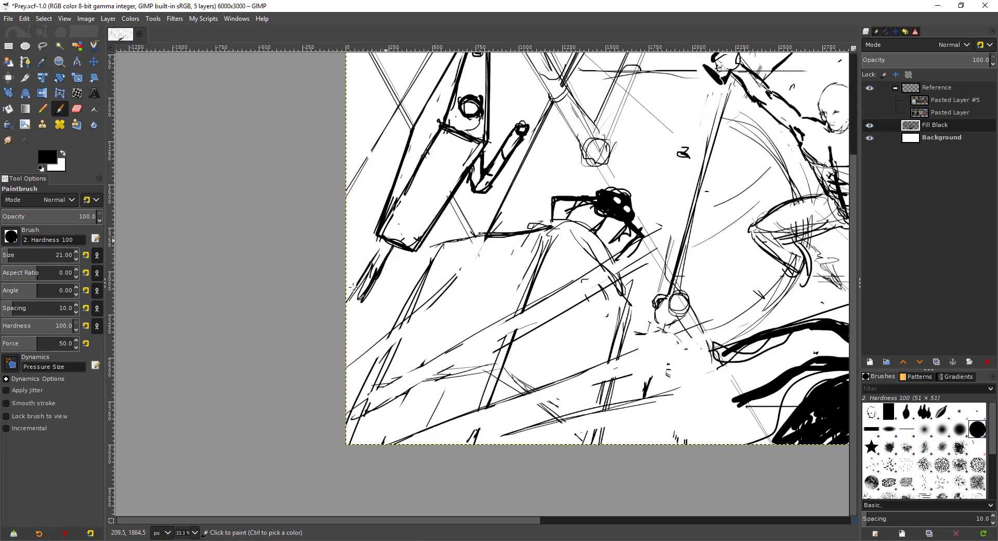
mouse_move(387, 243)
left_mouse_down()
mouse_move(349, 296)
mouse_move(362, 302)
left_mouse_up()
key("shift+e")
mouse_move(384, 257)
left_mouse_down()
mouse_move(353, 302)
mouse_move(378, 281)
mouse_move(361, 301)
mouse_move(368, 251)
mouse_move(350, 291)
mouse_move(376, 250)
mouse_move(359, 289)
left_mouse_up()
key("p")
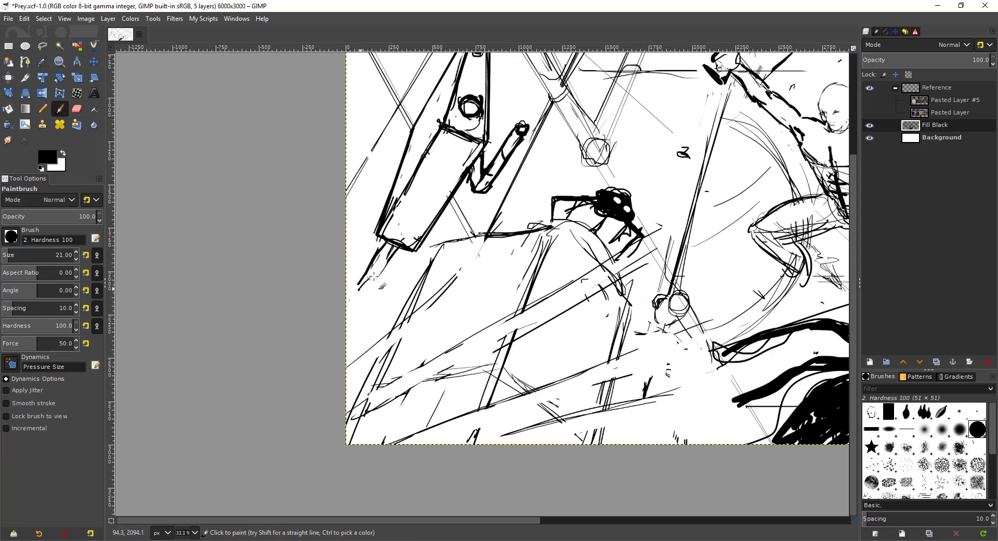
Examine the whole composition at different magnifications, comparing the strengthened wedge-shaped object with the rest of the sketch
scroll(393, 200, "down", 2)
left_click_drag(255, 291, 369, 270)
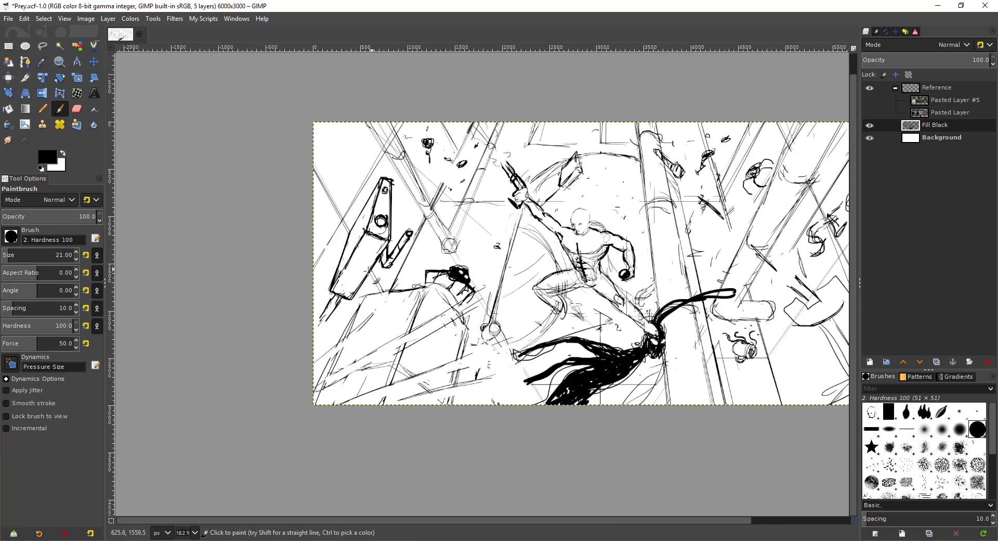
scroll(415, 203, "up", 2)
left_click_drag(335, 122, 390, 156)
scroll(390, 156, "down", 2)
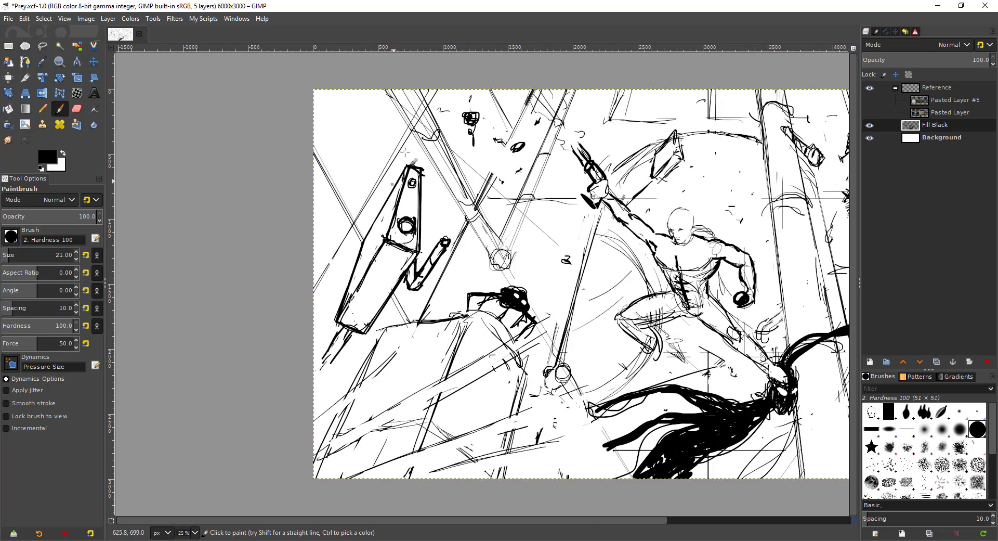
left_click_drag(294, 242, 367, 222)
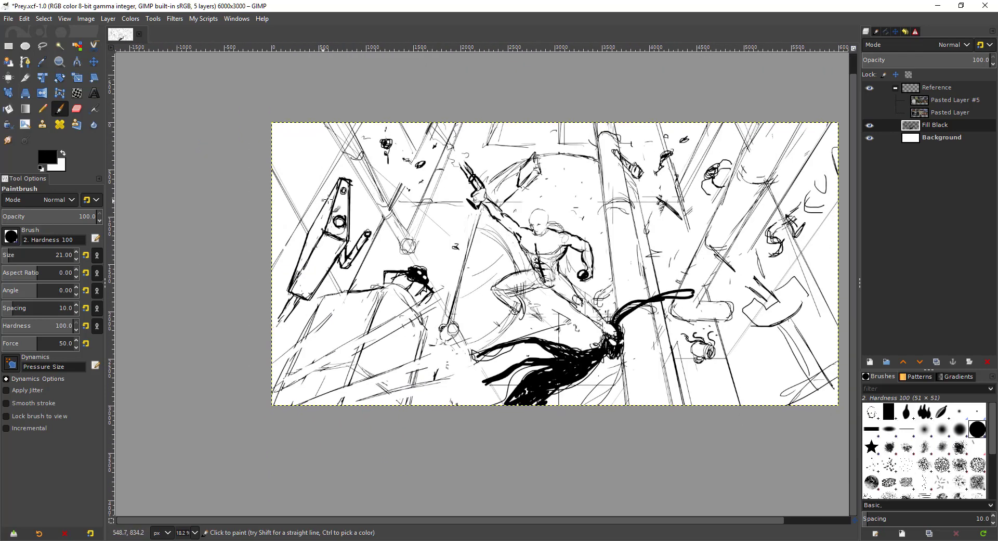
scroll(329, 199, "up", 1)
scroll(335, 216, "down", 3)
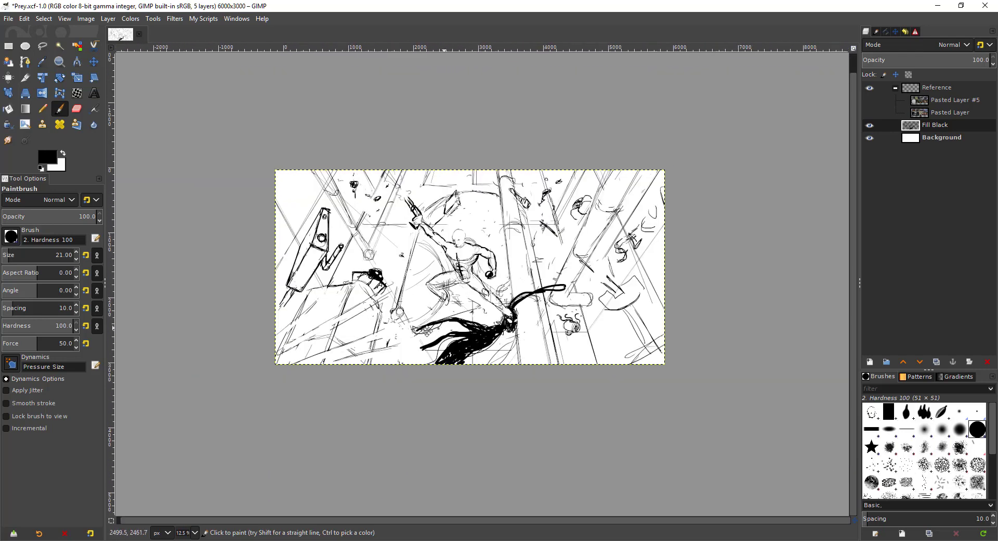
scroll(522, 191, "up", 1)
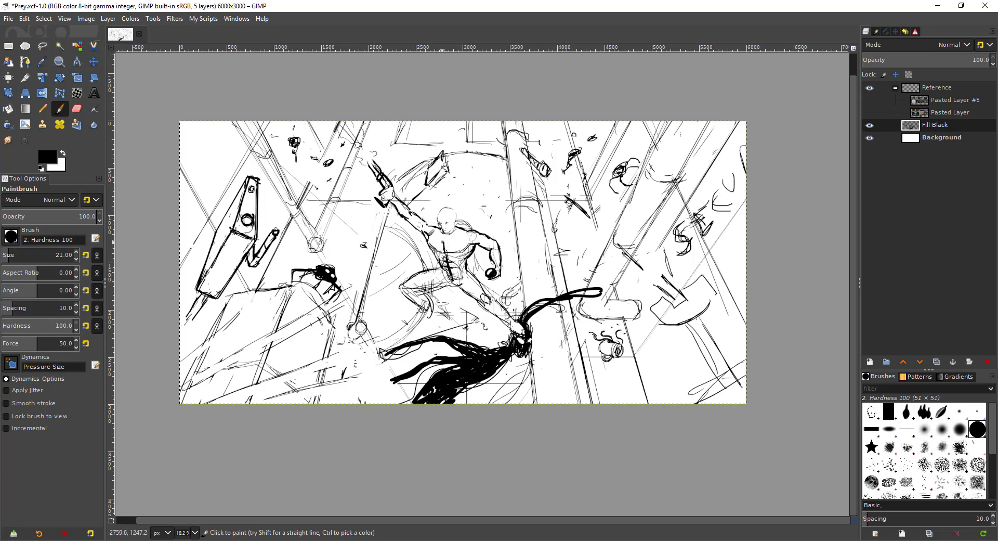
Thicken the lower and inner edges of the angular shape above the leaping figure's head with bold black strokes
mouse_move(360, 189)
left_mouse_down()
mouse_move(343, 207)
mouse_move(427, 245)
mouse_move(371, 245)
left_mouse_up()
scroll(372, 184, "up", 1)
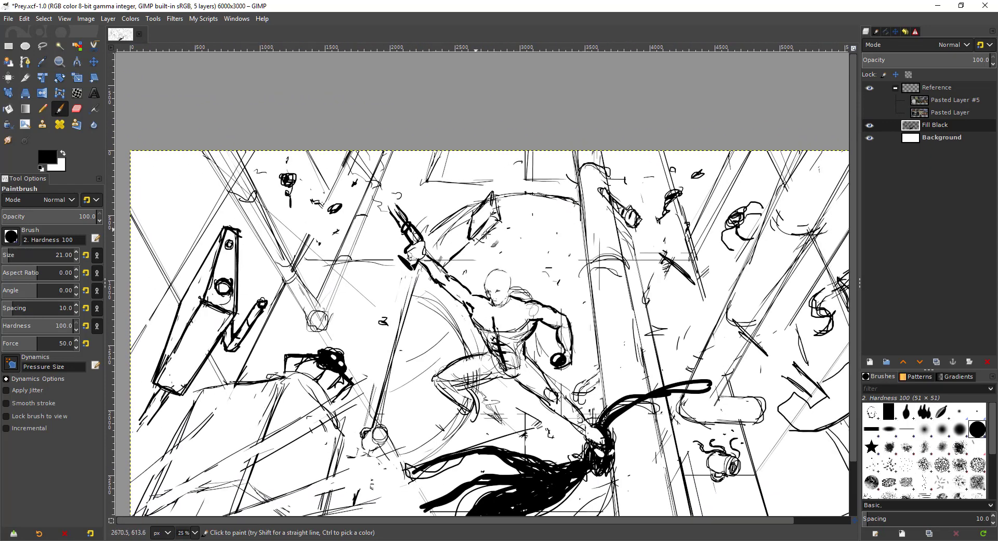
scroll(497, 218, "up", 3)
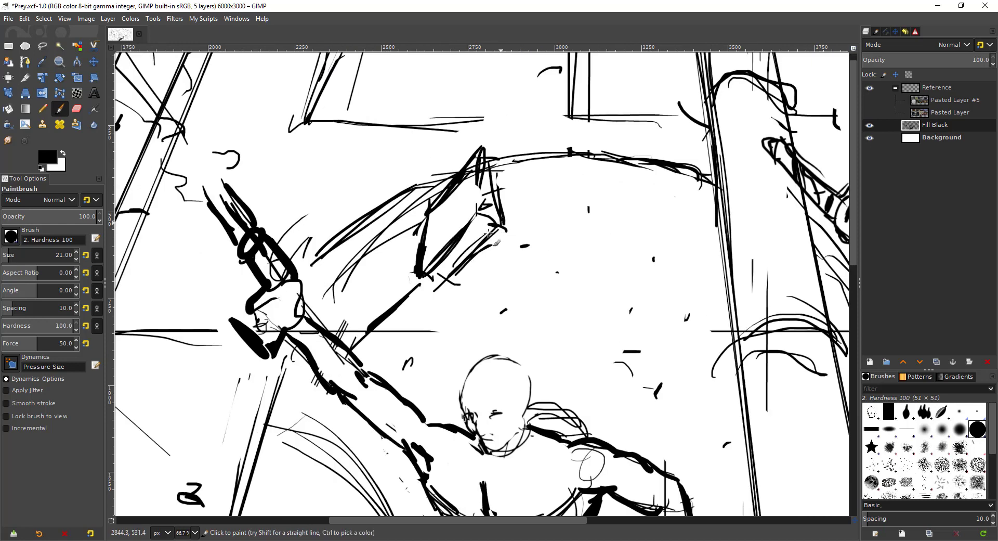
left_click_drag(438, 277, 495, 232)
key("ctrl+z")
key("ctrl+y")
key("shift+e")
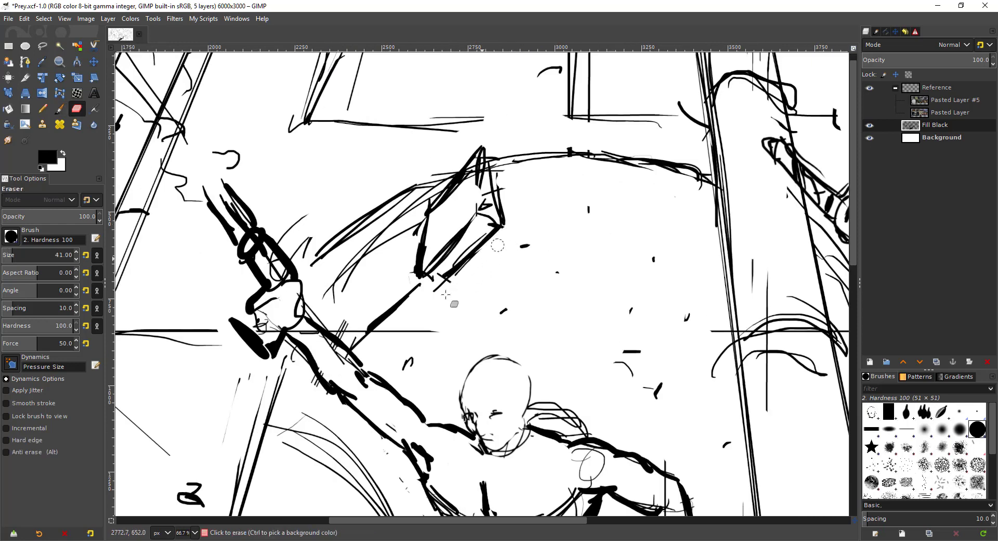
key("p")
mouse_move(435, 281)
left_mouse_down()
mouse_move(487, 214)
mouse_move(493, 227)
left_mouse_up()
left_click_drag(483, 165, 477, 212)
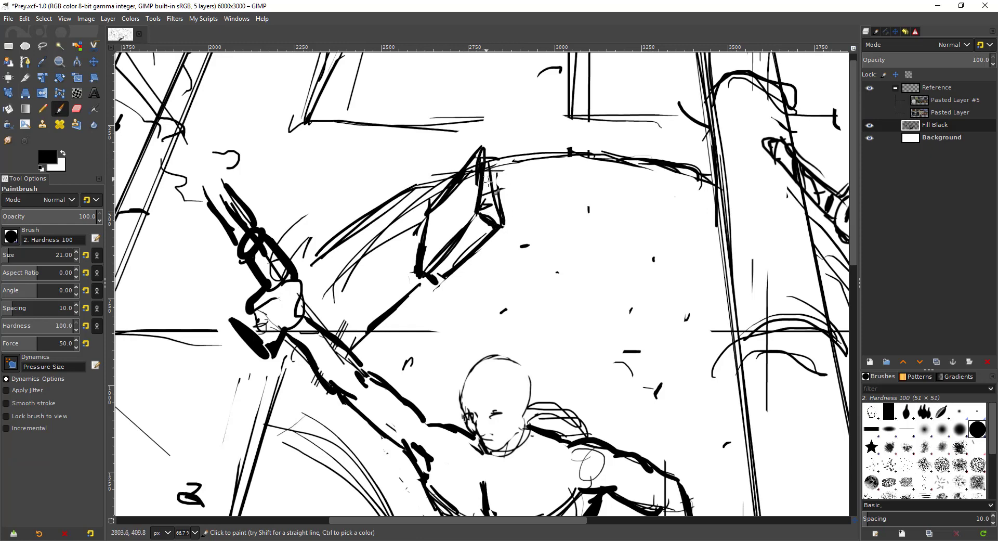
Trim the angular shape's pointed top and upper left edge with the eraser, then paint a solid black round joint at its right corner
key("shift+e")
mouse_move(491, 164)
left_mouse_down()
mouse_move(497, 204)
mouse_move(495, 185)
mouse_move(491, 200)
mouse_move(465, 164)
mouse_move(486, 140)
left_mouse_up()
key("p")
key("shift+e")
left_click_drag(452, 180, 427, 206)
key("p")
mouse_move(500, 207)
left_mouse_down()
mouse_move(494, 213)
mouse_move(511, 207)
left_mouse_up()
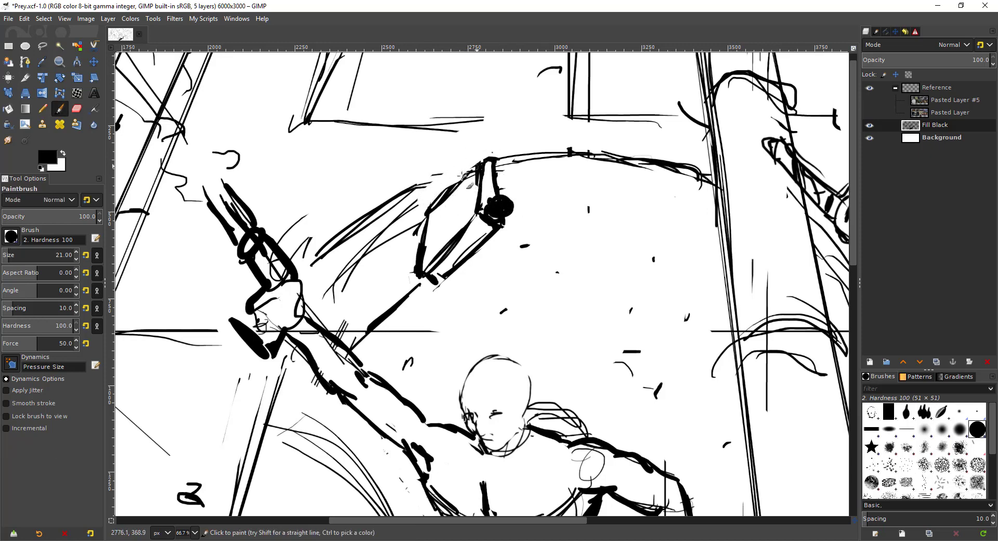
Thicken the upper left and left edges of the angular shape above the leaping figure, erasing stray strokes around its pointed top
left_click_drag(478, 166, 421, 216)
key("shift+e")
mouse_move(476, 177)
left_mouse_down()
mouse_move(436, 213)
mouse_move(488, 175)
left_mouse_up()
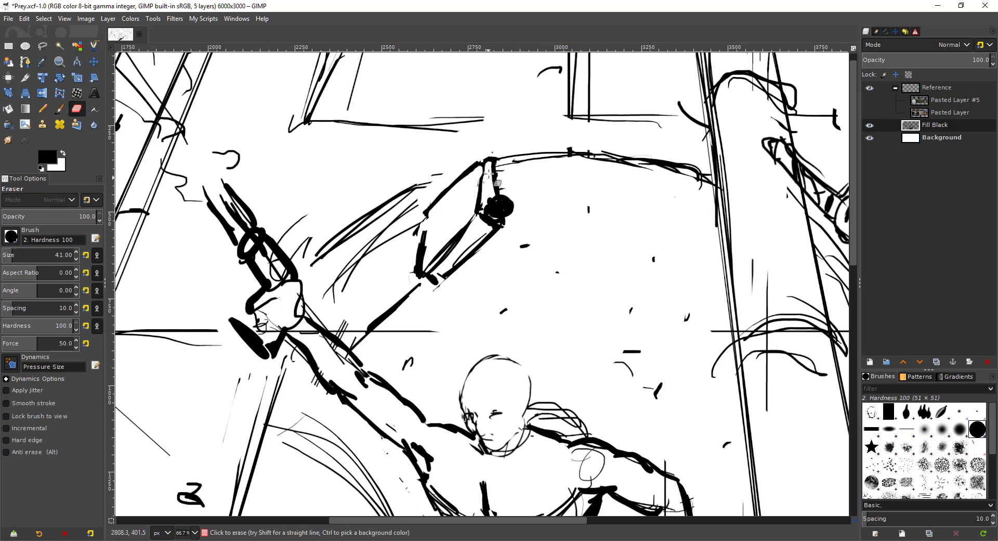
key("p")
mouse_move(426, 212)
left_mouse_down()
mouse_move(421, 251)
mouse_move(481, 223)
mouse_move(462, 256)
left_mouse_up()
key("shift+e")
Strengthen the angular shape's inner and lower edges and the loose line trailing from its lower corner with black strokes
key("p")
left_click_drag(478, 215, 430, 262)
key("ctrl+z")
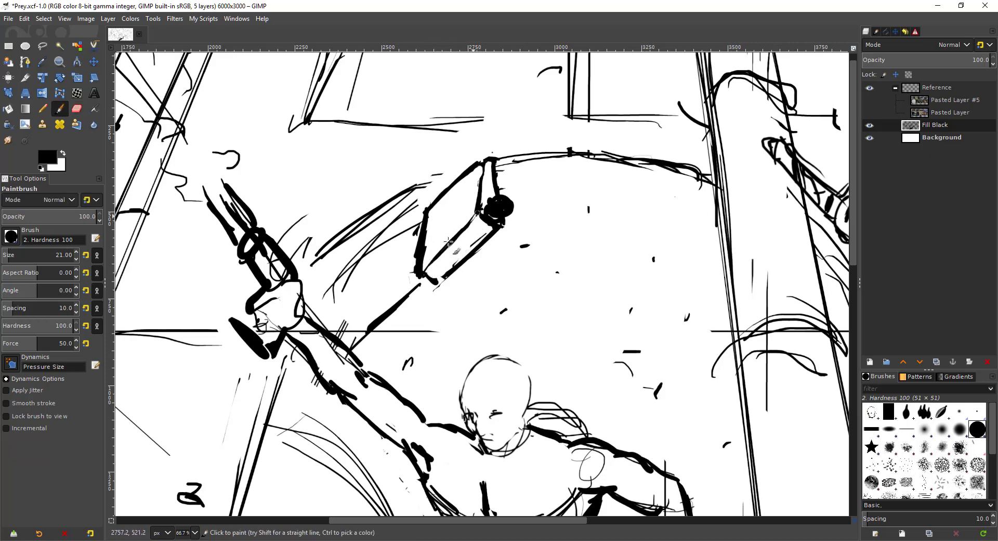
left_click_drag(478, 213, 424, 264)
left_click_drag(486, 236, 363, 338)
key("shift+e")
key("p")
left_click_drag(415, 286, 380, 321)
scroll(372, 307, "down", 3)
scroll(494, 219, "down", 2)
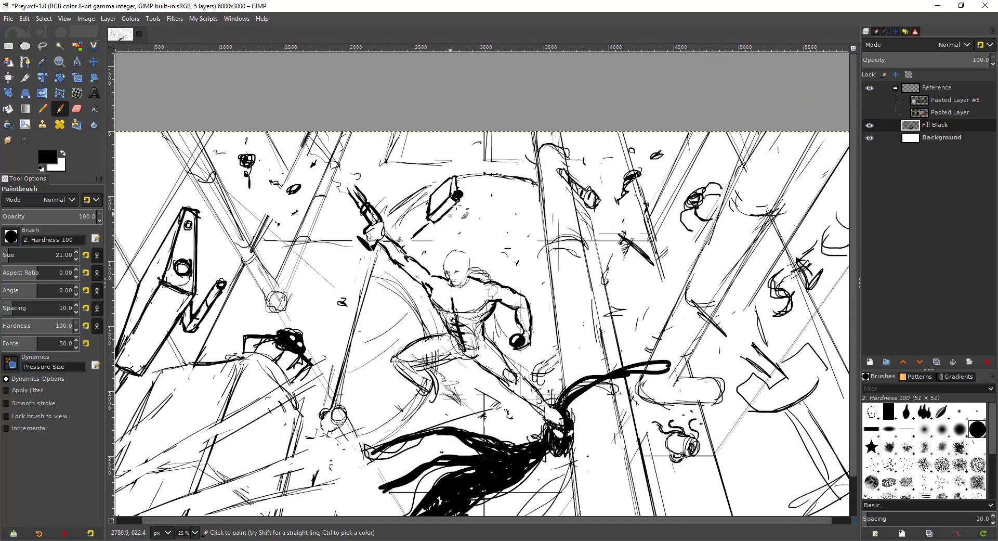
Paint the slanted upper right edge and the long central edge of the block beneath the small dark creature with straight black lines
scroll(436, 211, "up", 3)
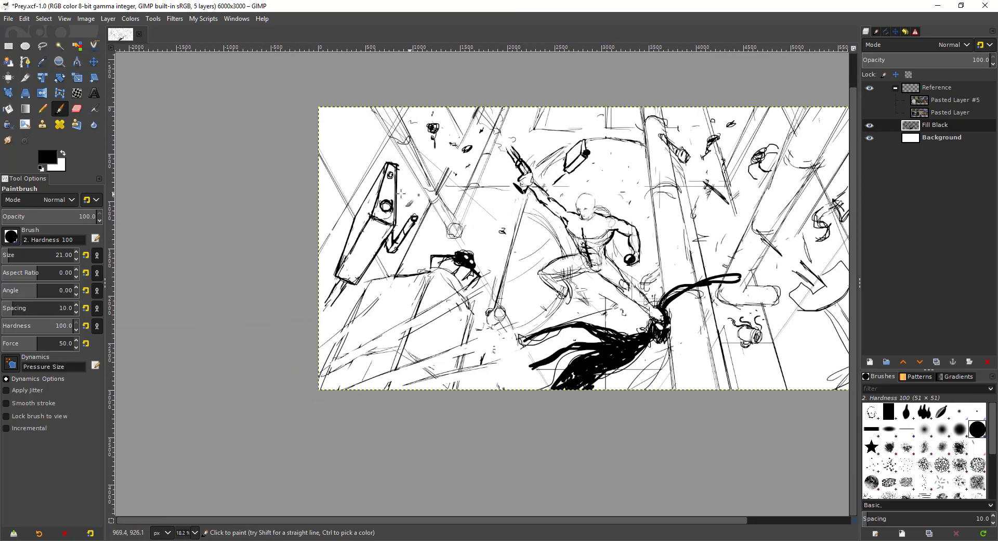
scroll(402, 200, "down", 2)
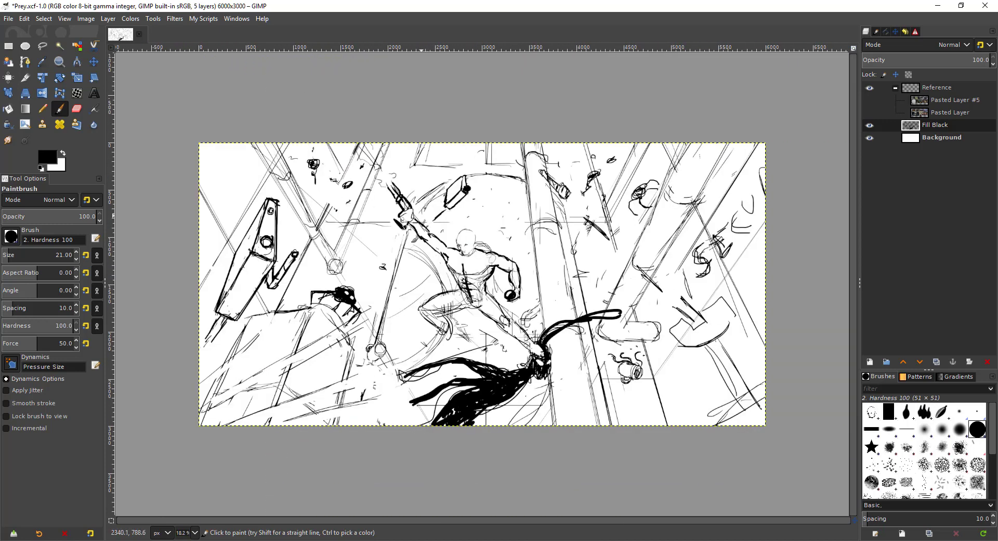
scroll(345, 282, "up", 1)
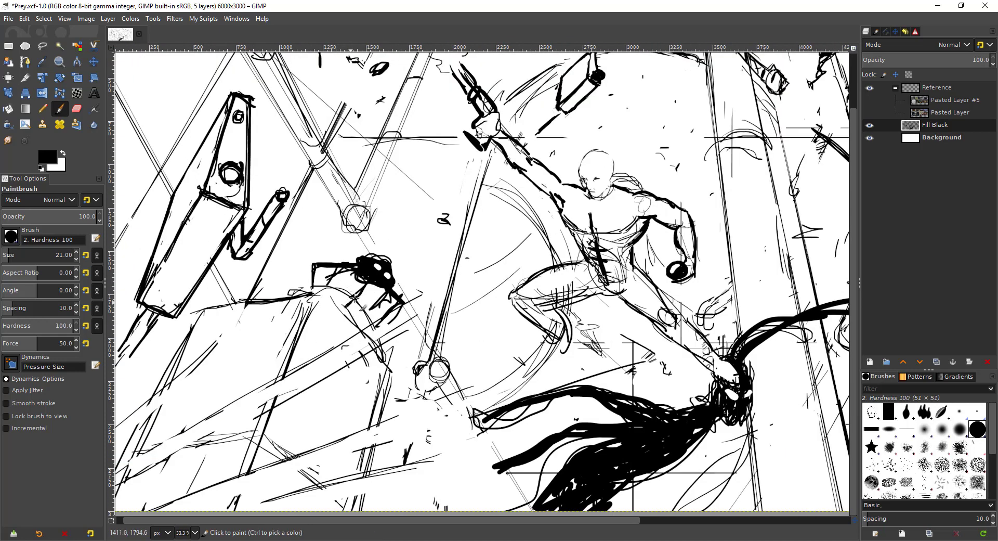
left_click_drag(354, 298, 345, 313)
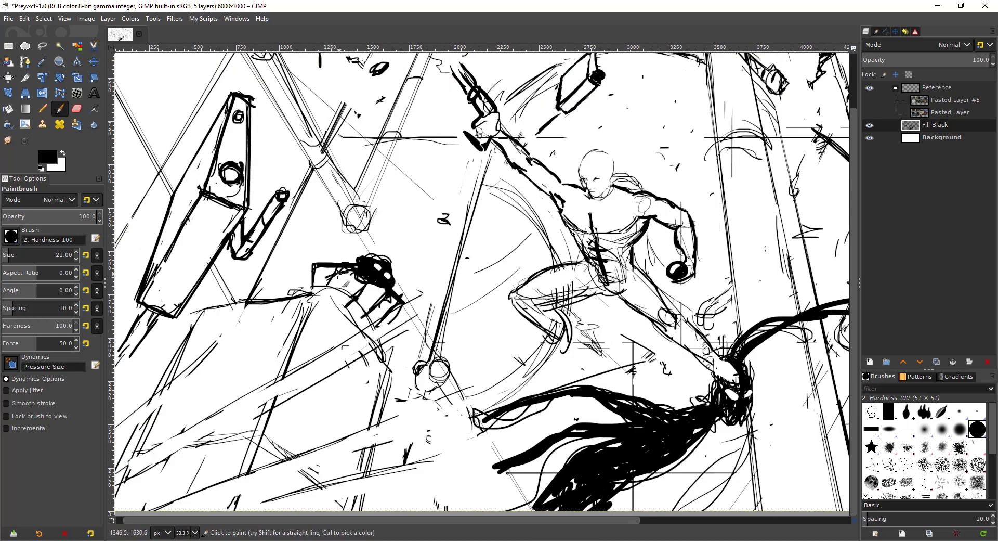
left_click_drag(337, 273, 324, 300)
left_click(396, 367, "shift")
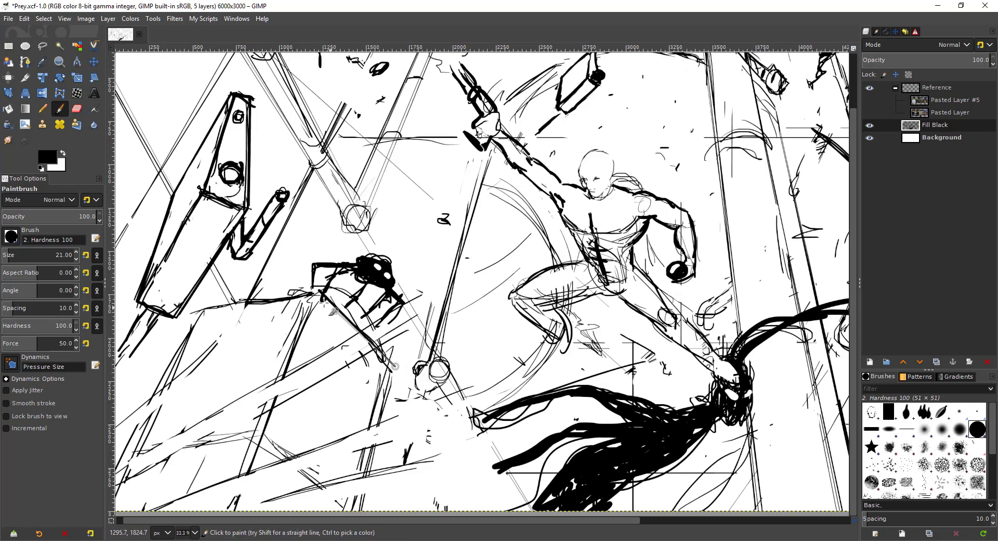
scroll(336, 309, "down", 5)
scroll(335, 309, "left", 3)
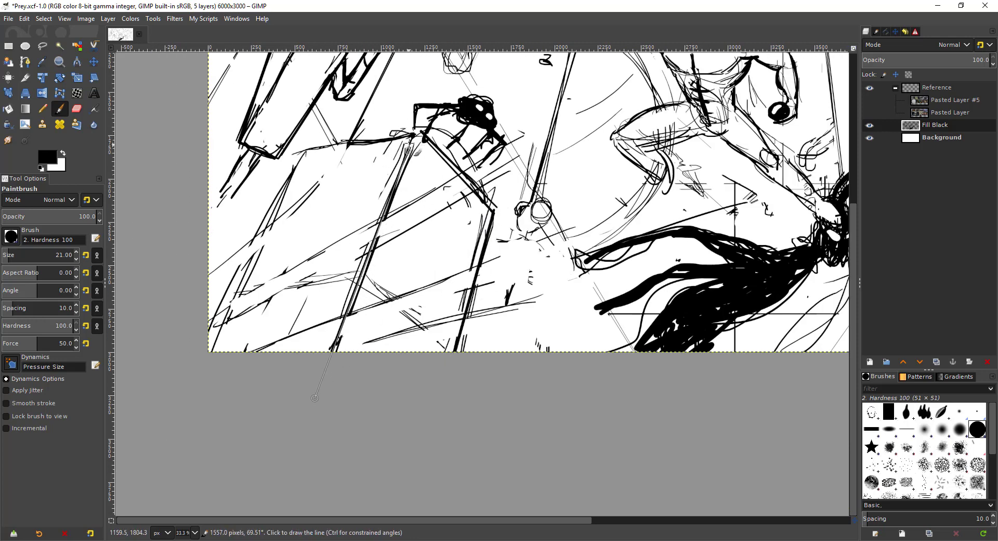
left_click(315, 397, "shift")
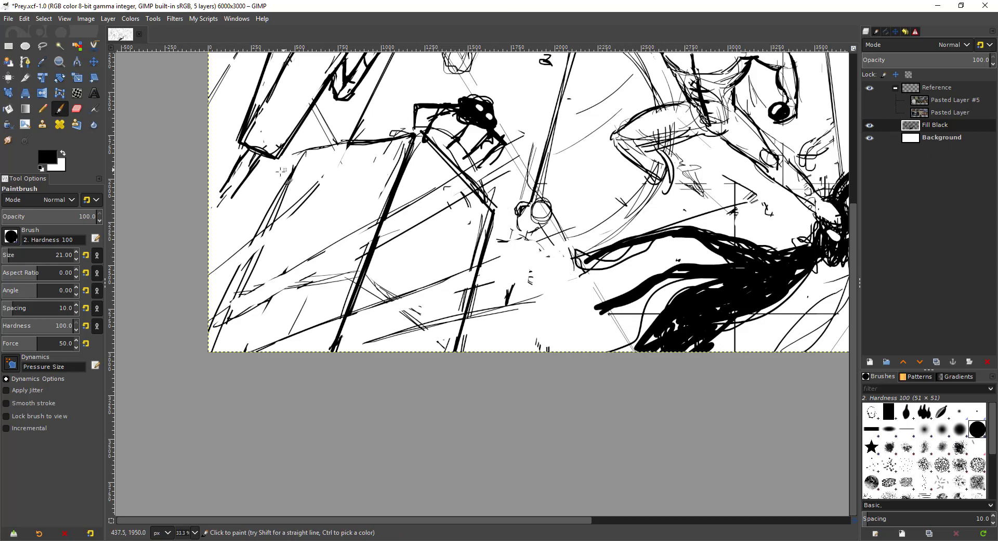
Draw straight black lines for the block's long left edge and its top edge
left_click(304, 151, "shift")
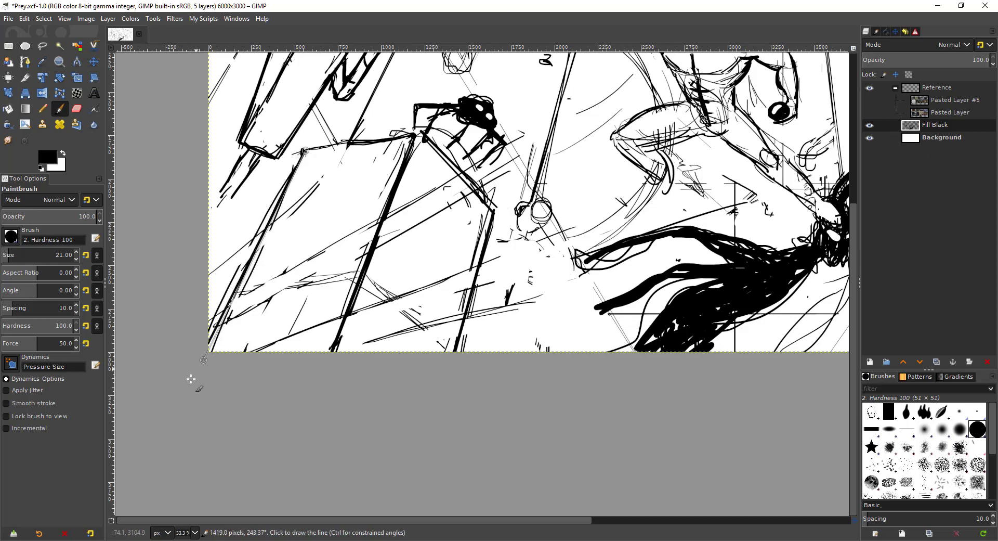
left_click(420, 133, "shift")
key("ctrl+z")
left_click(300, 153)
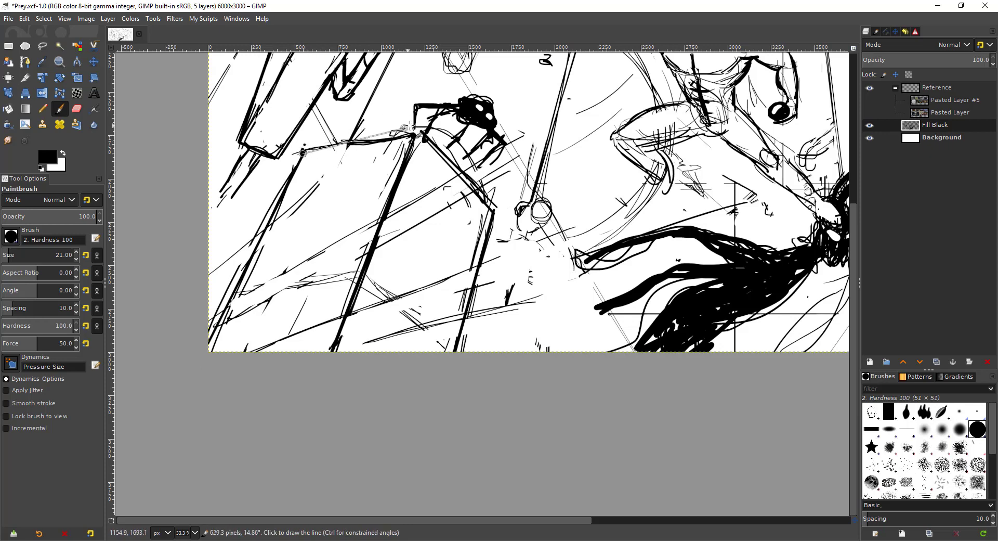
left_click(422, 130, "shift")
Erase gaps in the block's long left and central edges where the diagonal band crosses them
key("shift+e")
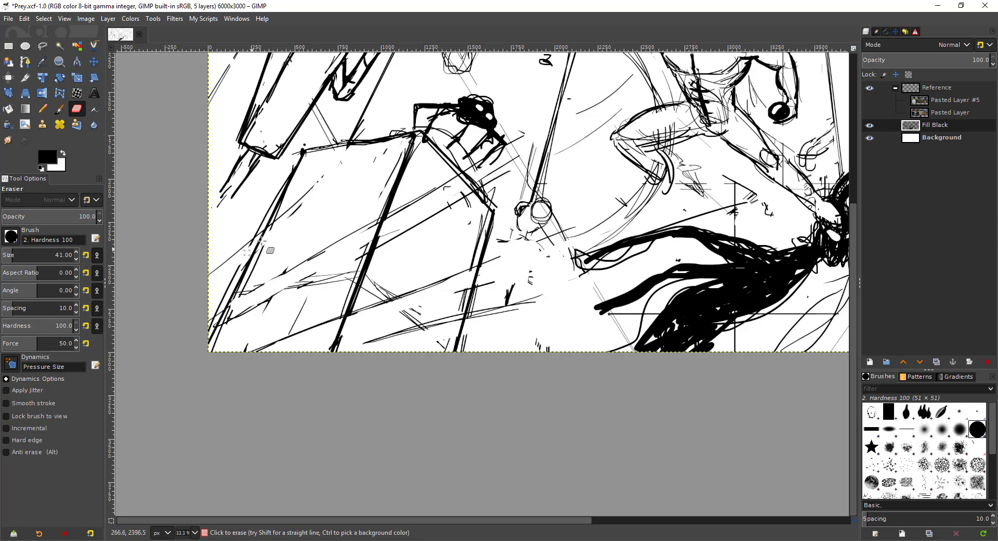
mouse_move(391, 218)
left_mouse_down()
mouse_move(371, 250)
mouse_move(375, 242)
left_mouse_up()
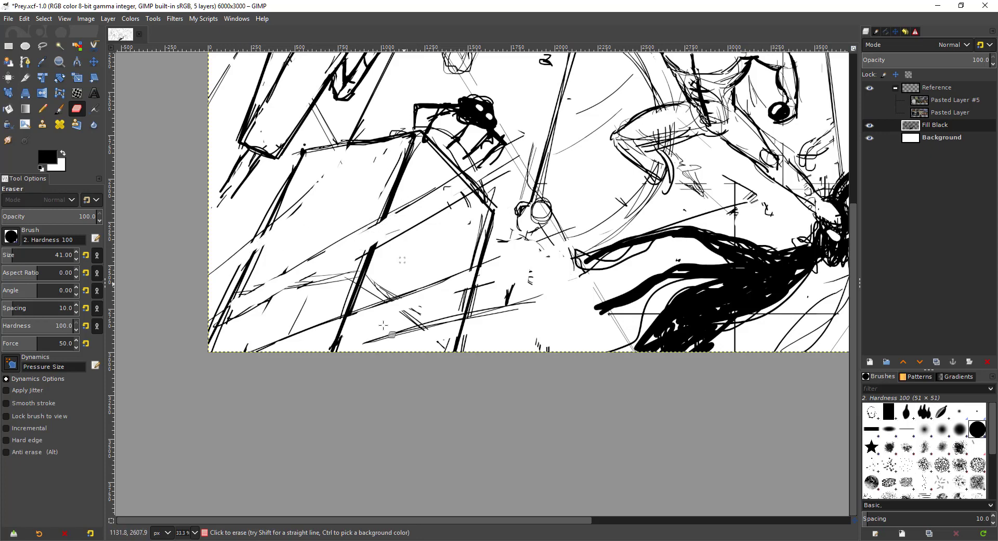
scroll(362, 229, "down", 1)
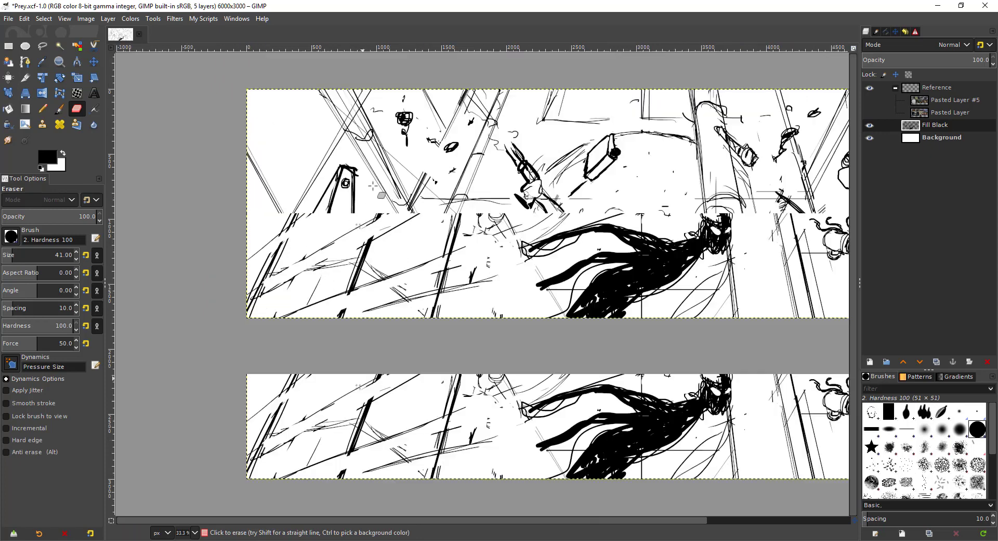
scroll(349, 270, "down", 2)
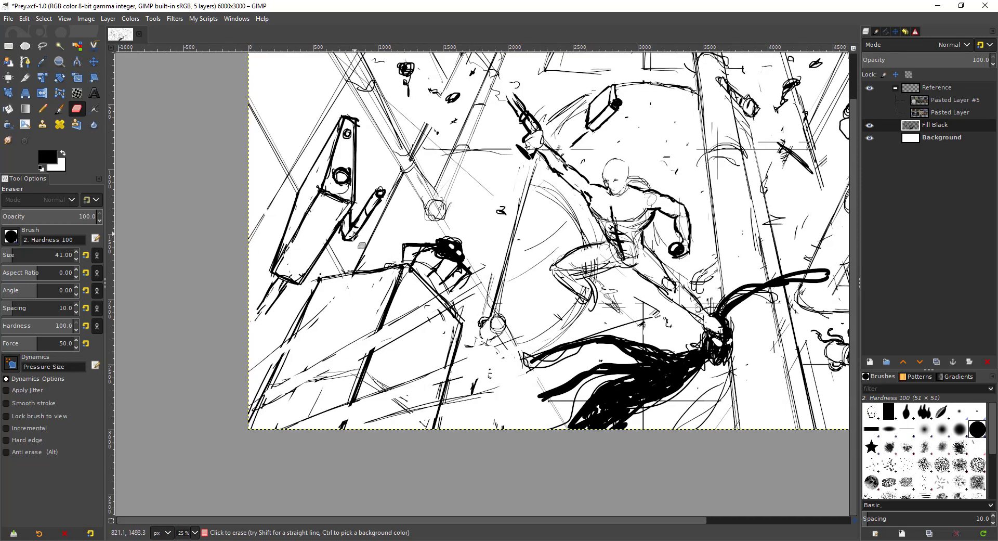
scroll(289, 313, "up", 1)
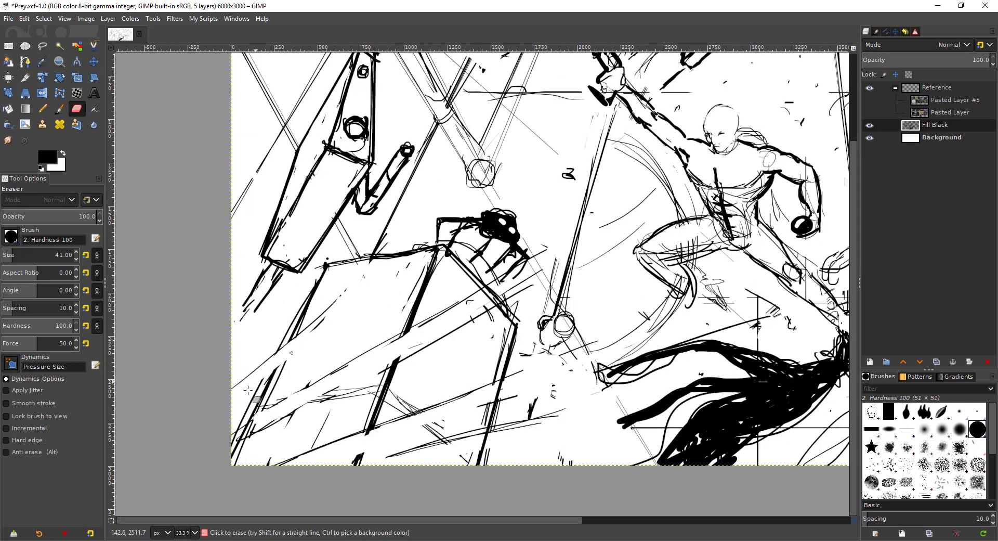
Paint bold black strokes along the diagonal band crossing the block's lower left part
key("p")
left_click_drag(303, 354, 238, 396)
scroll(401, 255, "down", 2)
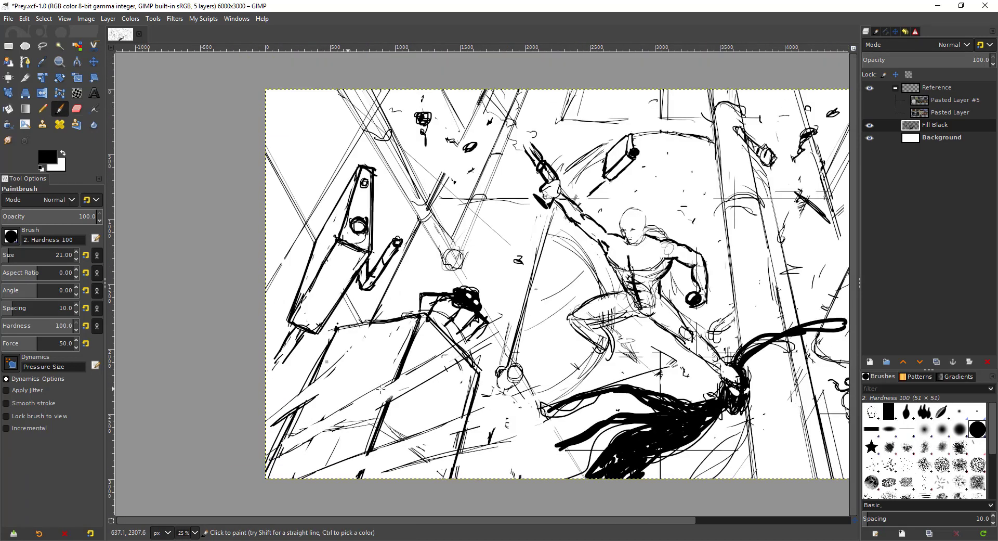
scroll(402, 389, "up", 1)
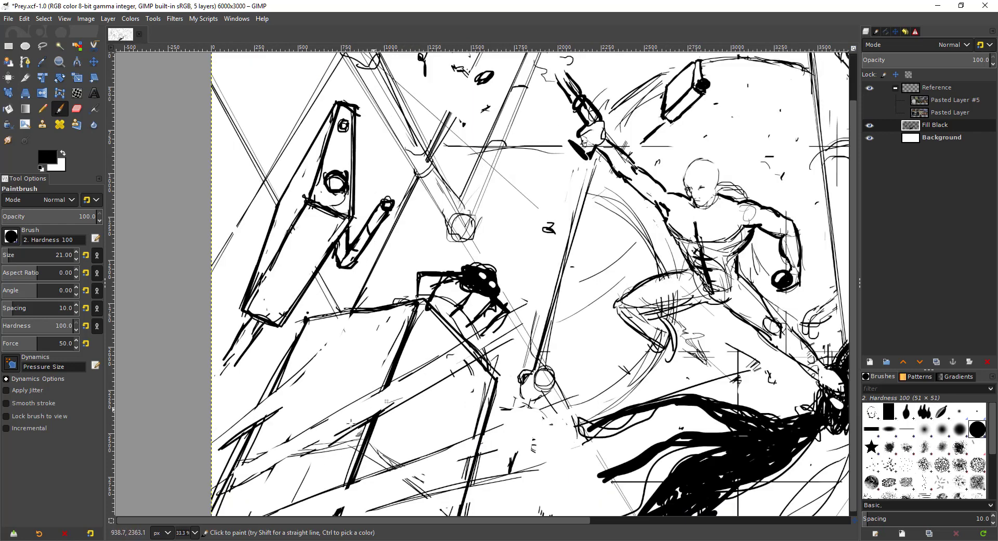
scroll(321, 448, "down", 3)
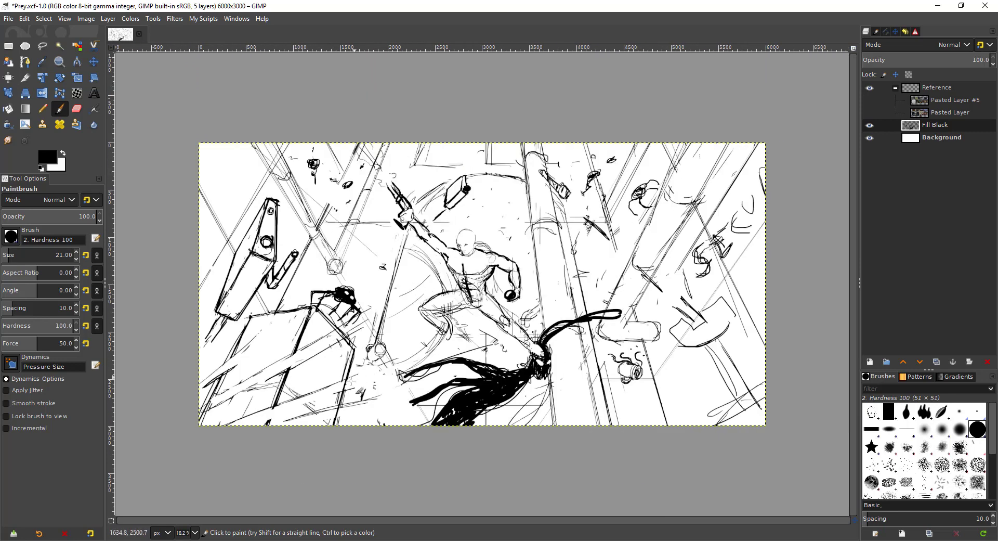
scroll(308, 341, "up", 1)
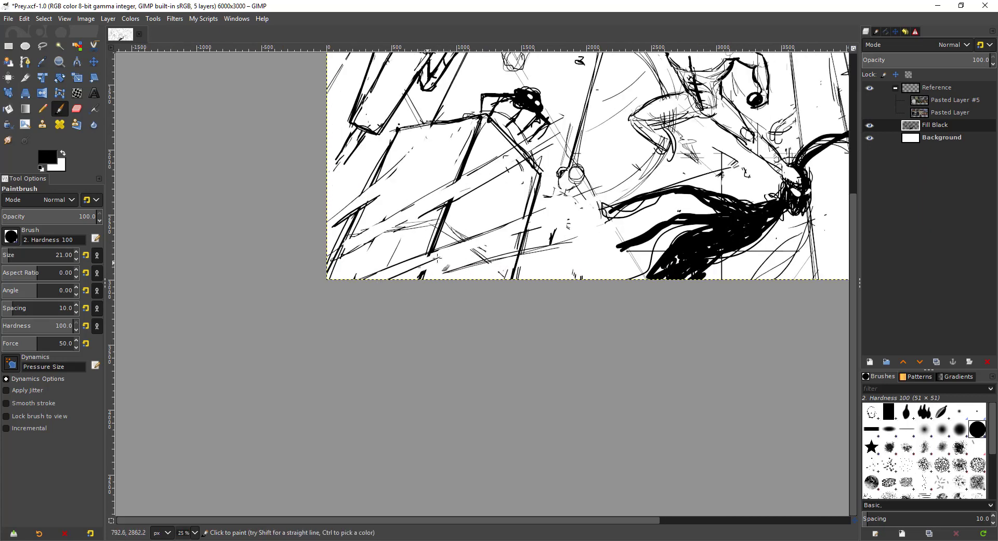
Undo the last stroke, then paint along the lower diagonal line near the canvas's bottom edge and undo the extra stroke
key("ctrl+z")
left_click_drag(445, 257, 386, 279)
mouse_move(468, 243)
left_mouse_down()
mouse_move(411, 266)
mouse_move(435, 261)
left_mouse_up()
key("ctrl+z")
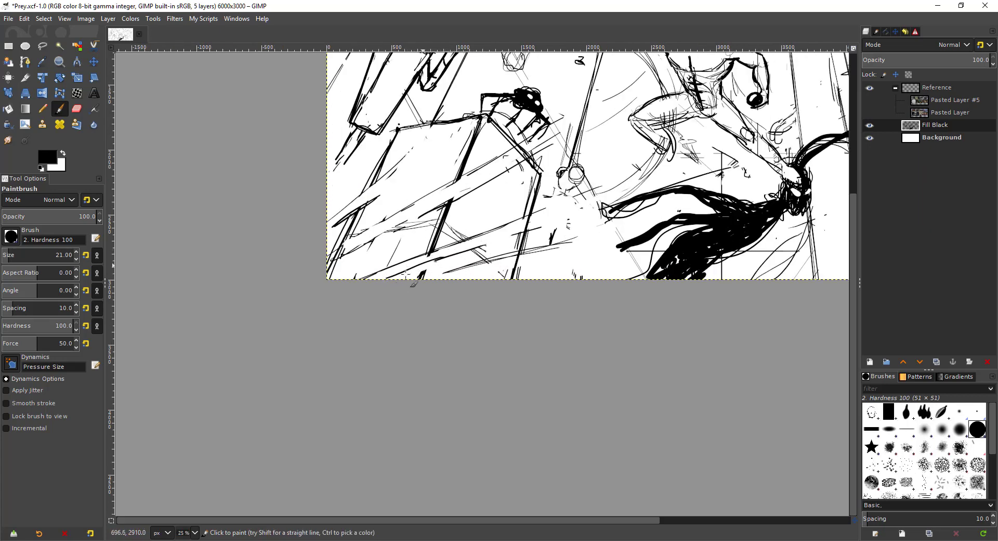
Fill the spider-like creature's body and the two small floating shapes beside it with solid black
scroll(511, 181, "down", 3)
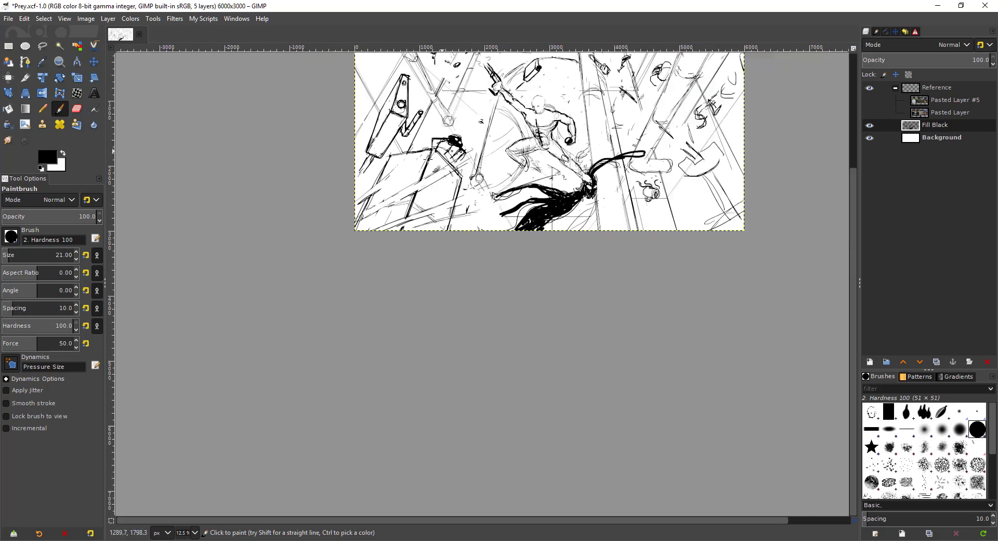
left_click_drag(323, 232, 371, 229)
left_click_drag(493, 128, 471, 198)
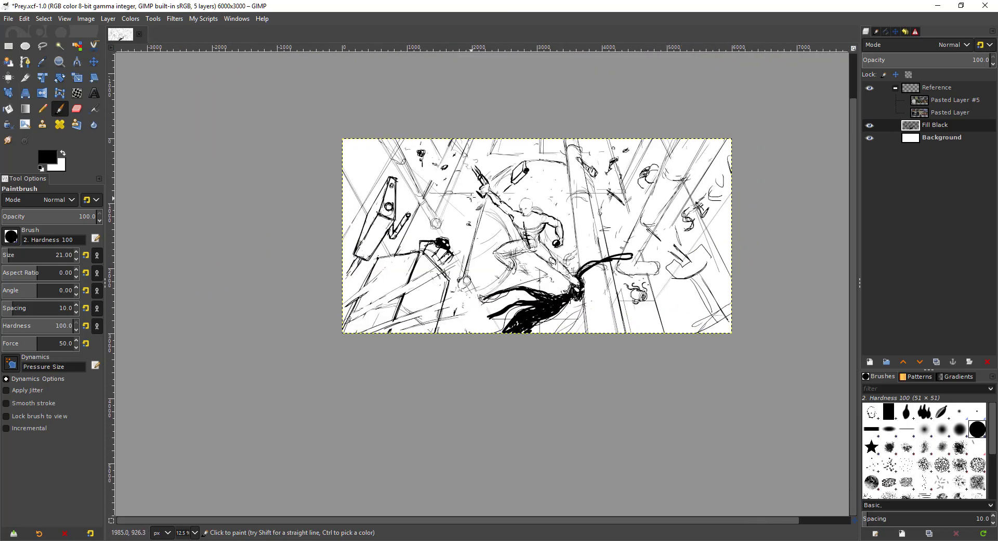
scroll(477, 187, "up", 1)
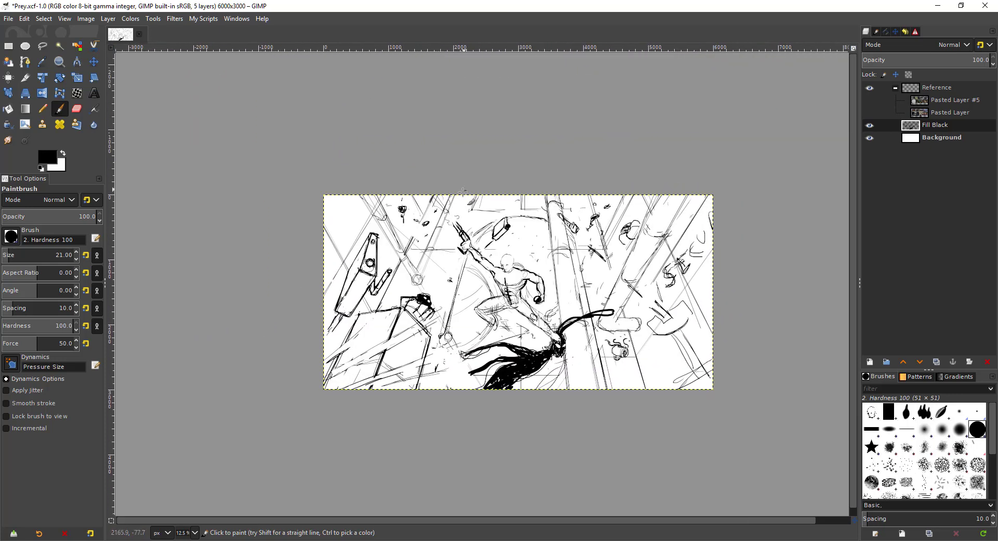
scroll(707, 202, "up", 3)
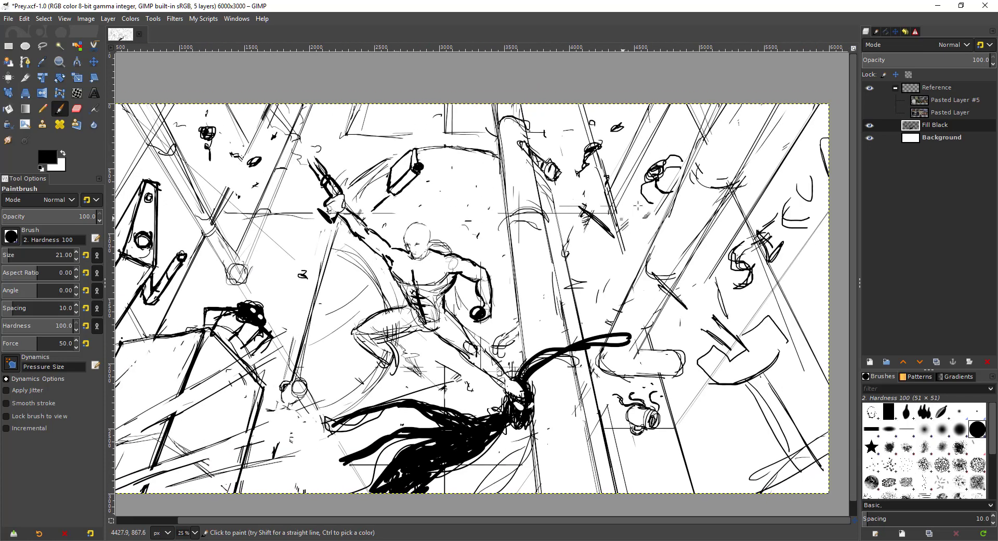
left_click_drag(663, 177, 665, 173)
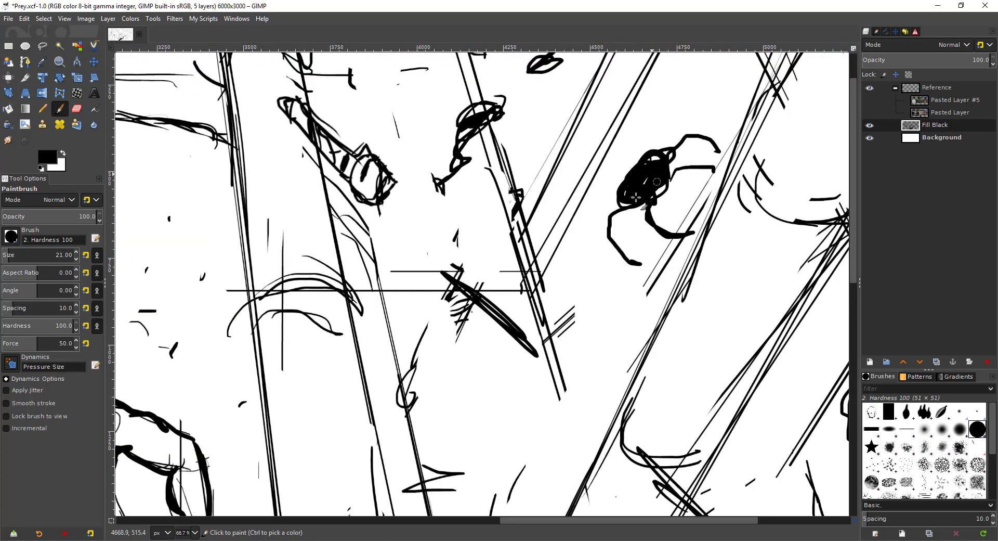
mouse_move(481, 236)
left_mouse_down()
mouse_move(506, 263)
mouse_move(541, 340)
left_mouse_up()
mouse_move(558, 211)
left_mouse_down()
mouse_move(530, 215)
mouse_move(551, 209)
left_mouse_up()
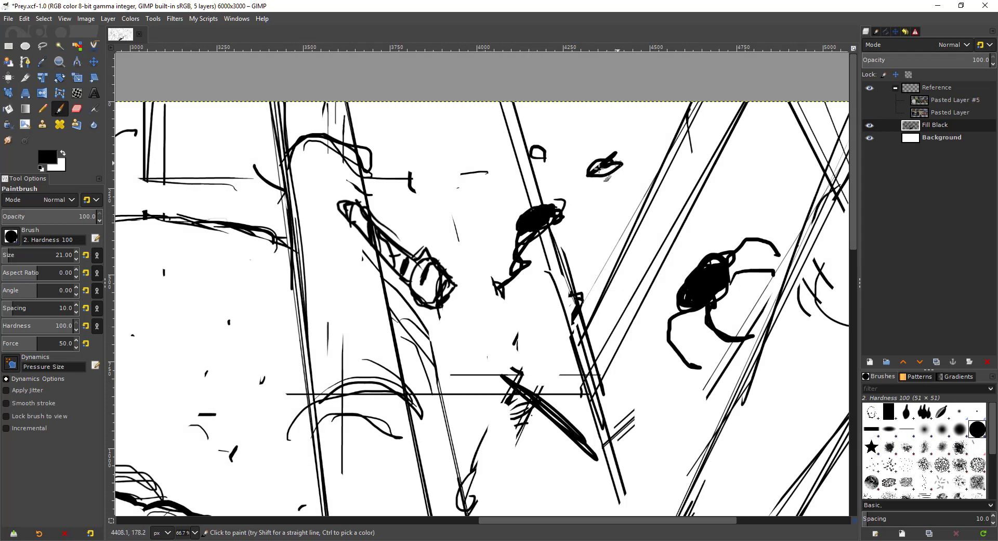
left_click_drag(598, 170, 612, 164)
Paint a bold upper contour for the foot of the leaping figure's bent leg and erase the old scribbles around it
scroll(600, 165, "down", 4)
scroll(439, 263, "up", 1)
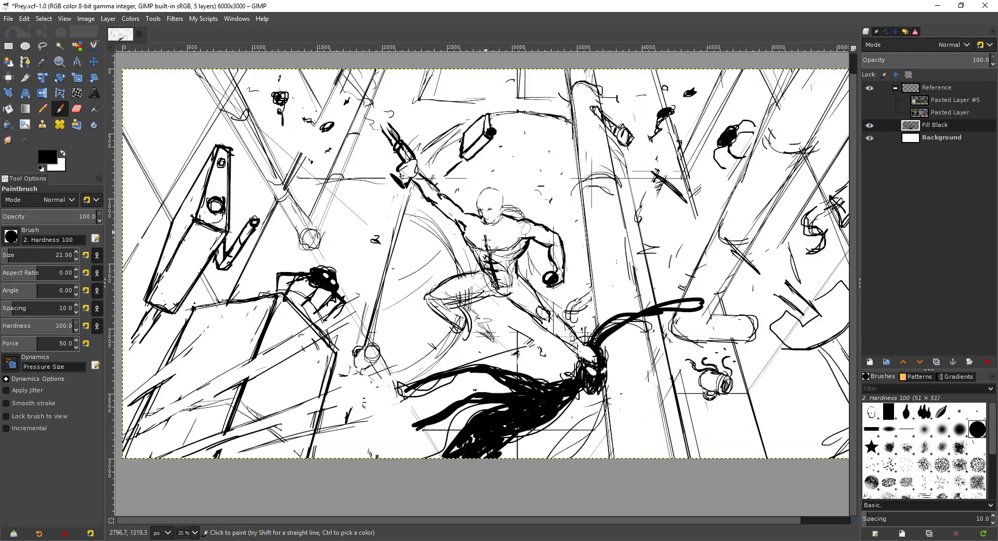
scroll(440, 254, "down", 1)
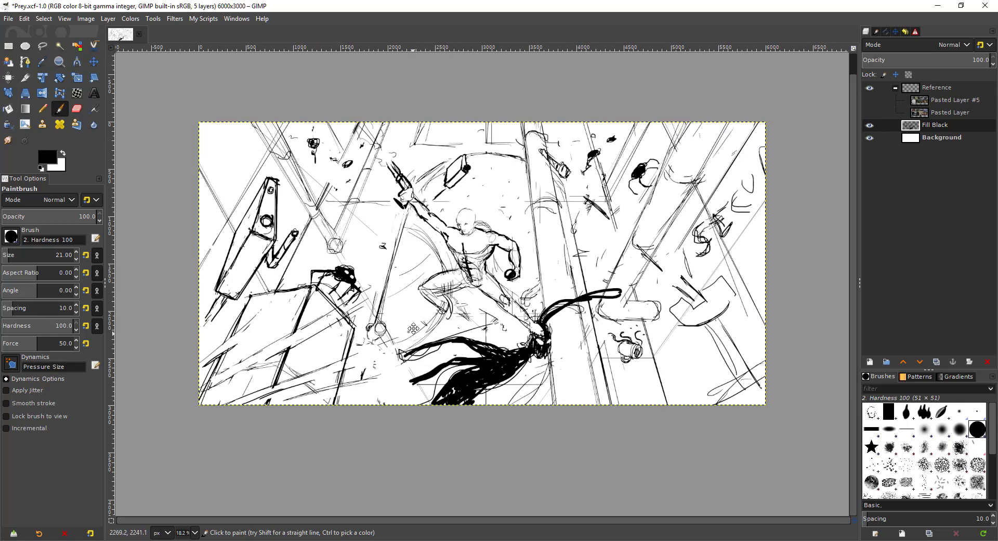
scroll(413, 329, "up", 2)
scroll(477, 320, "up", 2)
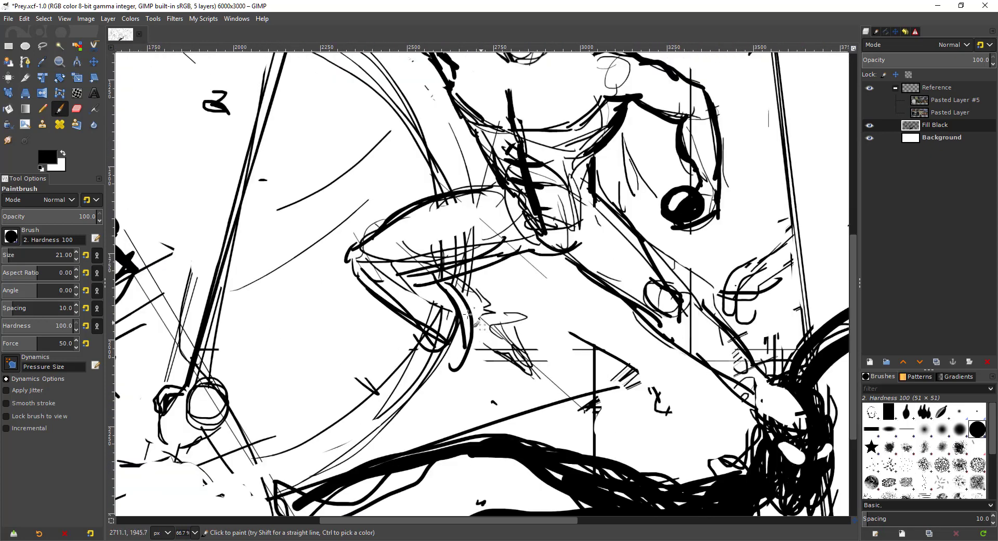
mouse_move(464, 310)
left_mouse_down()
mouse_move(526, 364)
mouse_move(513, 377)
mouse_move(522, 372)
left_mouse_up()
left_click_drag(522, 372, 530, 382)
key("shift+e")
mouse_move(489, 344)
left_mouse_down()
mouse_move(514, 376)
mouse_move(530, 368)
mouse_move(506, 380)
mouse_move(539, 371)
mouse_move(522, 383)
left_mouse_up()
Outline the sole and toes of the bent leg's foot in bold black, refining the contour and its join with the ankle
key("p")
key("shift+e")
key("p")
key("shift+e")
key("p")
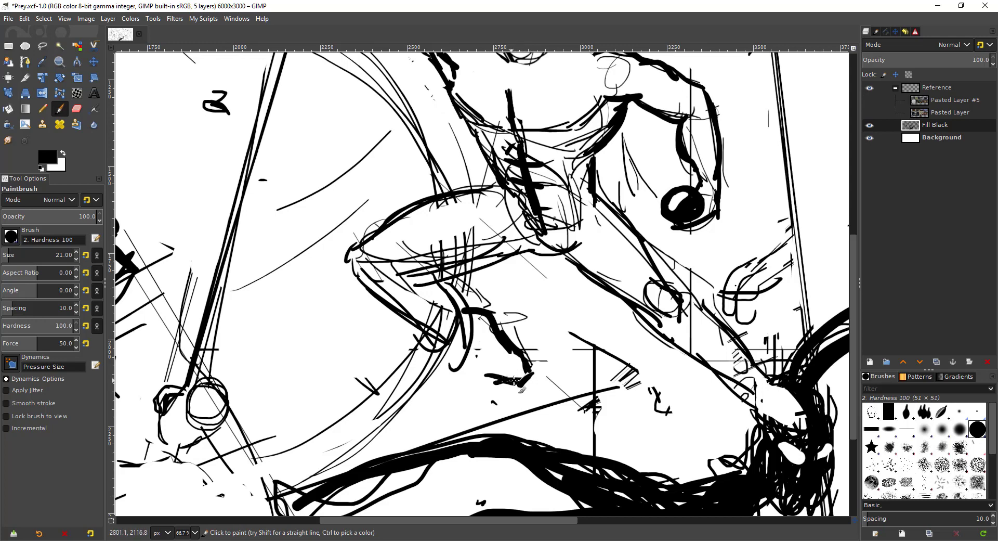
left_click_drag(466, 354, 491, 377)
key("shift+e")
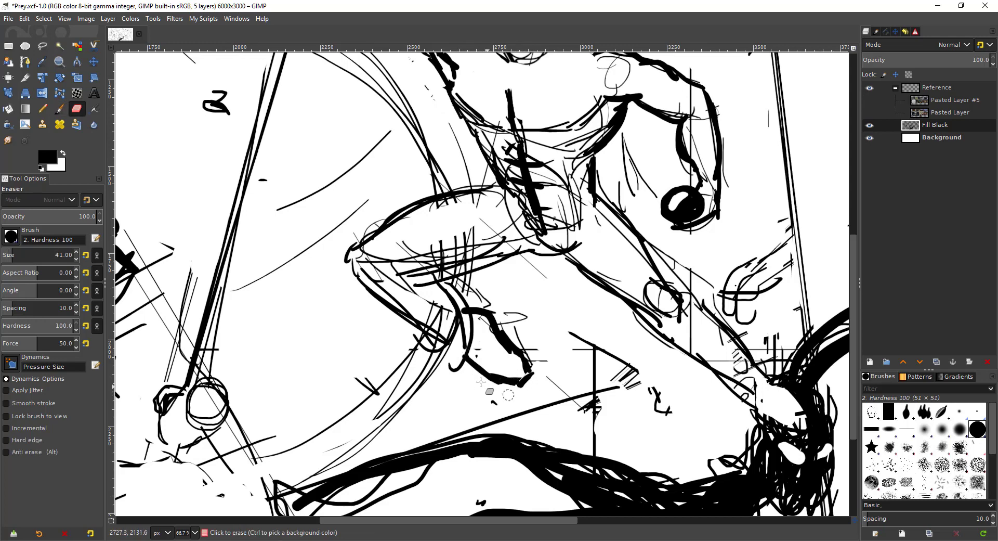
key("p")
mouse_move(527, 317)
left_mouse_down()
mouse_move(501, 303)
mouse_move(466, 286)
left_mouse_up()
Erase the leftover sketch lines beside the foot and above the large dark creature's back
key("shift+e")
mouse_move(520, 321)
left_mouse_down()
mouse_move(551, 385)
mouse_move(572, 375)
mouse_move(607, 414)
left_mouse_up()
scroll(572, 375, "down", 2)
scroll(555, 400, "up", 1)
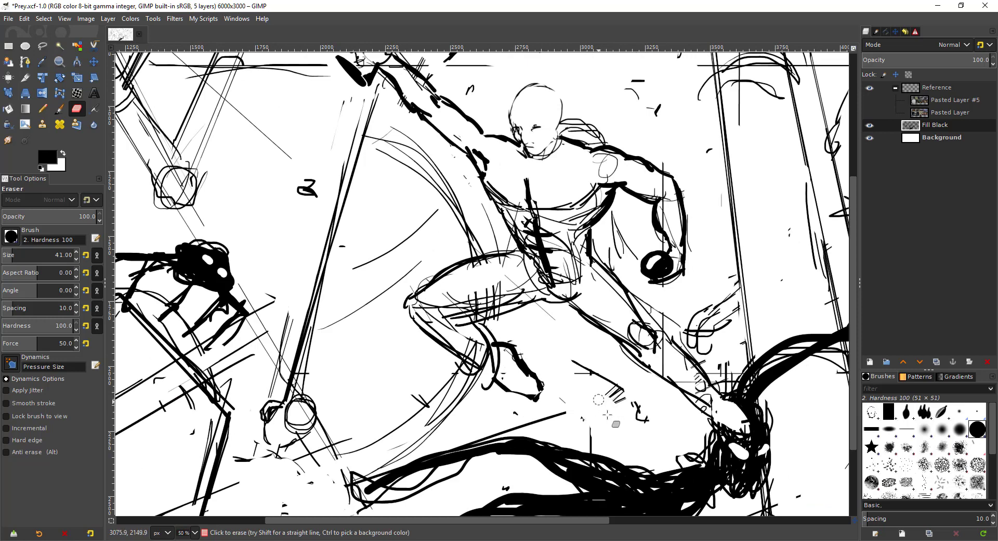
left_click_drag(512, 427, 551, 416)
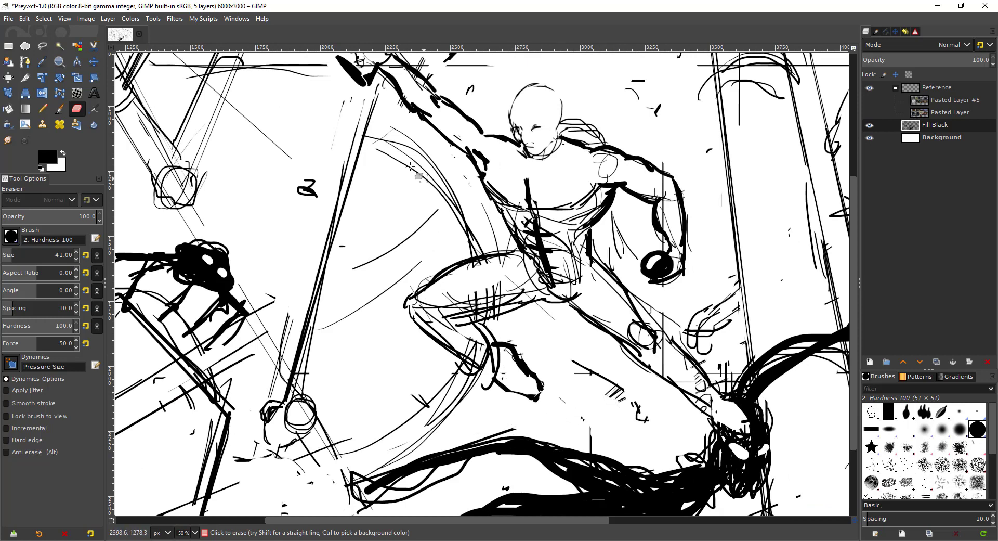
Try to paint a bold black arc along the sweeping curve beneath the leaping figure's raised arm
key("p")
left_click_drag(370, 123, 399, 135)
left_click_drag(439, 172, 489, 245)
key("ctrl+z")
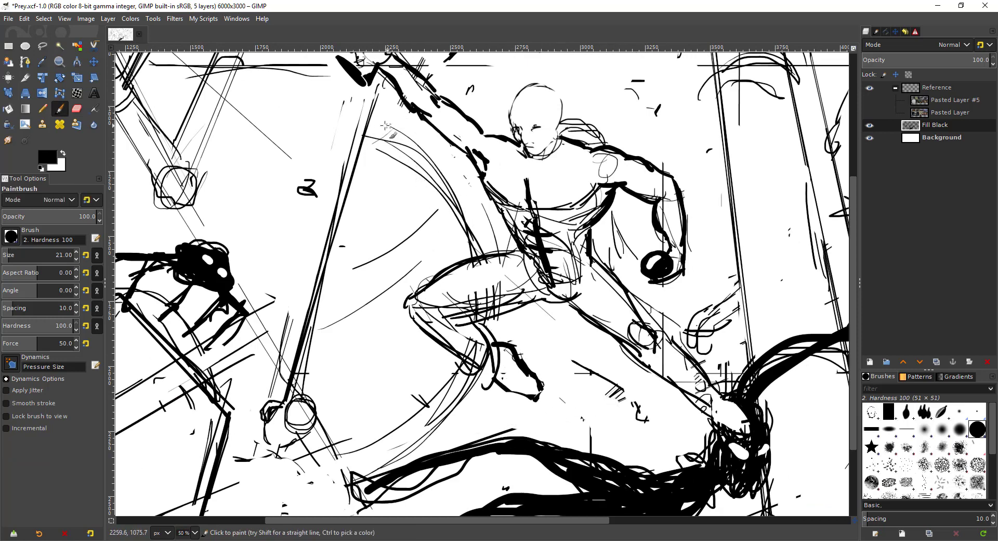
left_click_drag(384, 126, 489, 273)
key("ctrl+z")
left_click_drag(375, 118, 479, 257)
key("ctrl+z")
left_click_drag(379, 118, 487, 277)
key("ctrl+z")
mouse_move(375, 119)
left_mouse_down()
mouse_move(440, 166)
mouse_move(482, 258)
left_mouse_up()
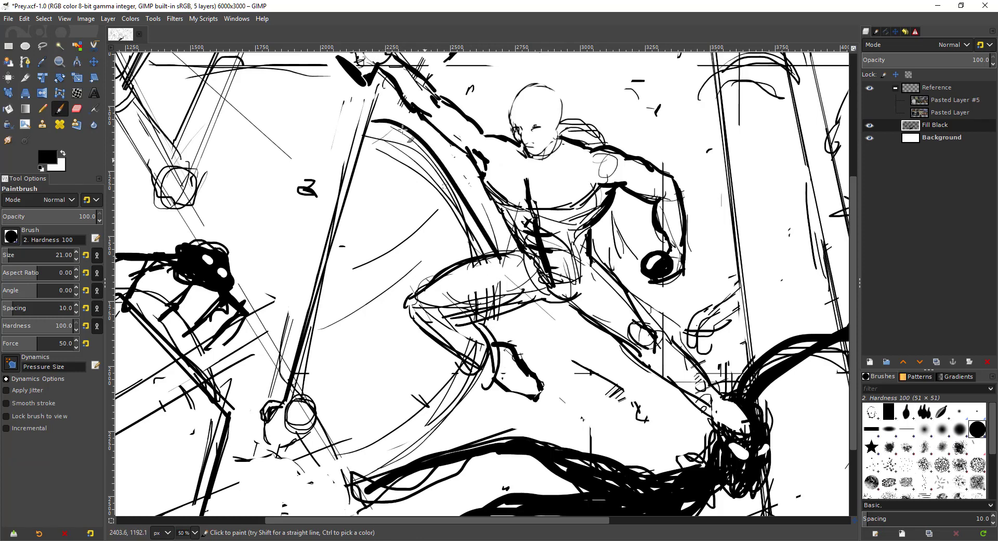
key("ctrl+z")
Erase the stray sketch marks between the leaping figure's bent foot and the large dark creature
scroll(414, 148, "down", 1)
scroll(511, 336, "up", 1)
scroll(520, 337, "up", 1)
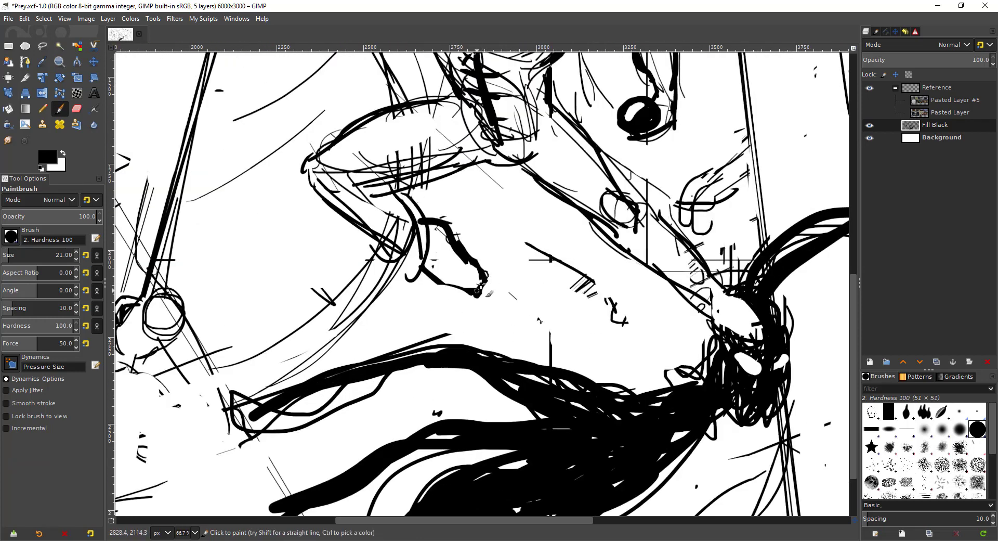
scroll(567, 285, "down", 2)
key("shift+e")
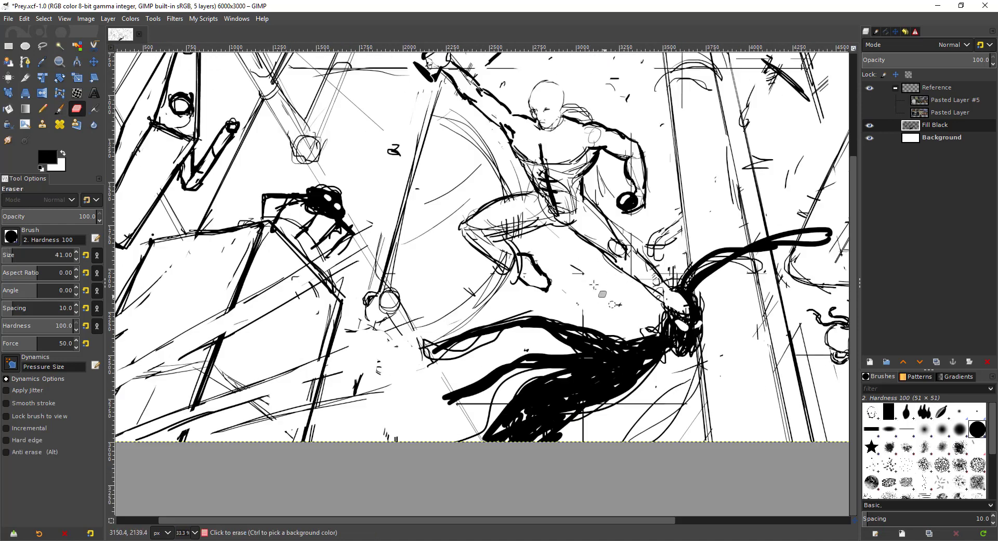
left_click_drag(583, 277, 508, 293)
scroll(578, 294, "up", 1)
mouse_move(578, 294)
left_mouse_down()
mouse_move(541, 291)
mouse_move(503, 264)
left_mouse_up()
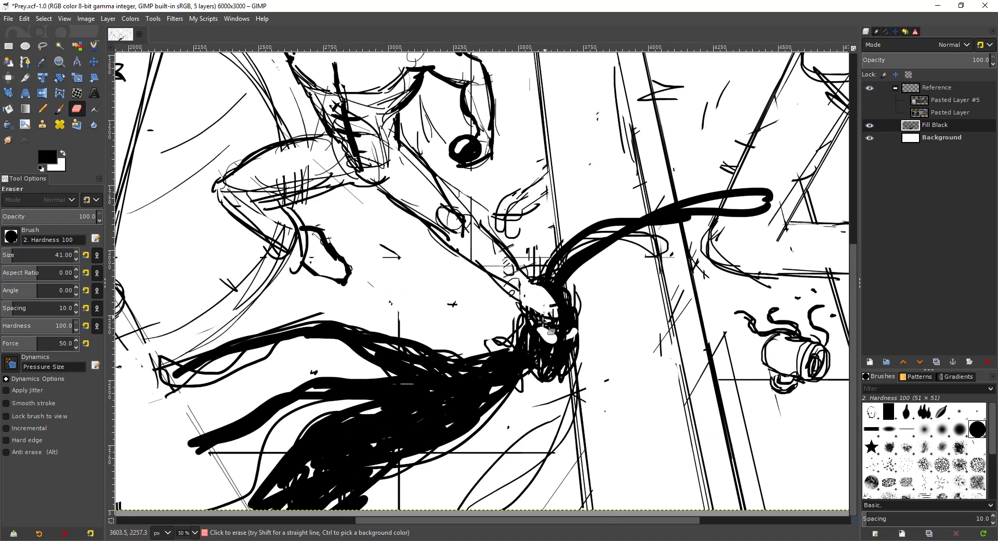
Erase the scribbles over the outstretched foot where it lands on the dark creature's head
mouse_move(529, 295)
left_mouse_down()
mouse_move(552, 314)
mouse_move(539, 298)
mouse_move(579, 302)
mouse_move(524, 303)
mouse_move(568, 316)
mouse_move(533, 313)
mouse_move(549, 288)
mouse_move(540, 281)
mouse_move(565, 296)
mouse_move(540, 291)
mouse_move(574, 304)
left_mouse_up()
key("p")
key("shift+e")
scroll(502, 341, "down", 2)
left_click_drag(328, 378, 354, 342)
scroll(404, 281, "up", 1)
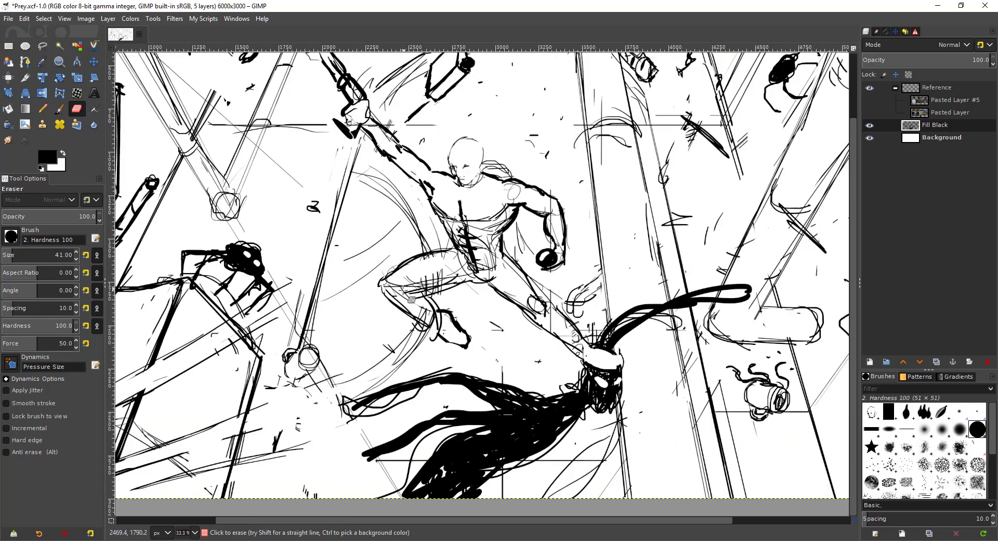
Erase stray sketch marks around the small floating shapes and near the leaping figure's raised weapon hand
scroll(404, 294, "down", 1)
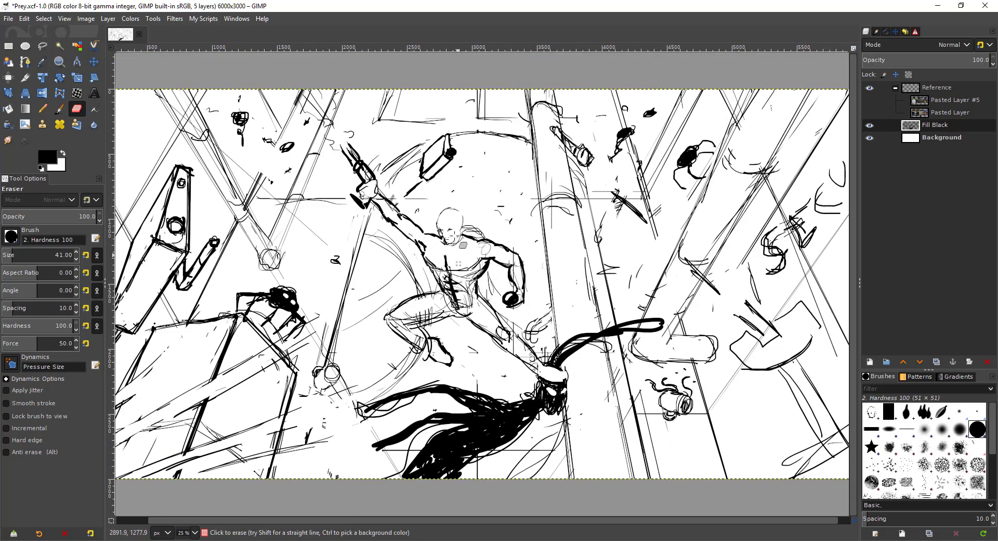
scroll(454, 234, "up", 3)
scroll(437, 235, "down", 2)
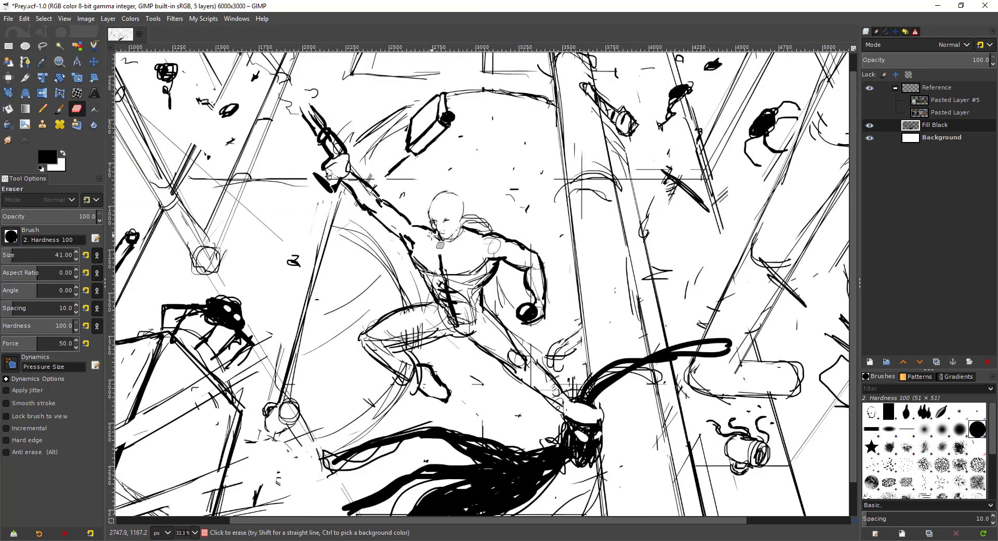
left_click_drag(601, 214, 550, 285)
scroll(576, 249, "down", 1)
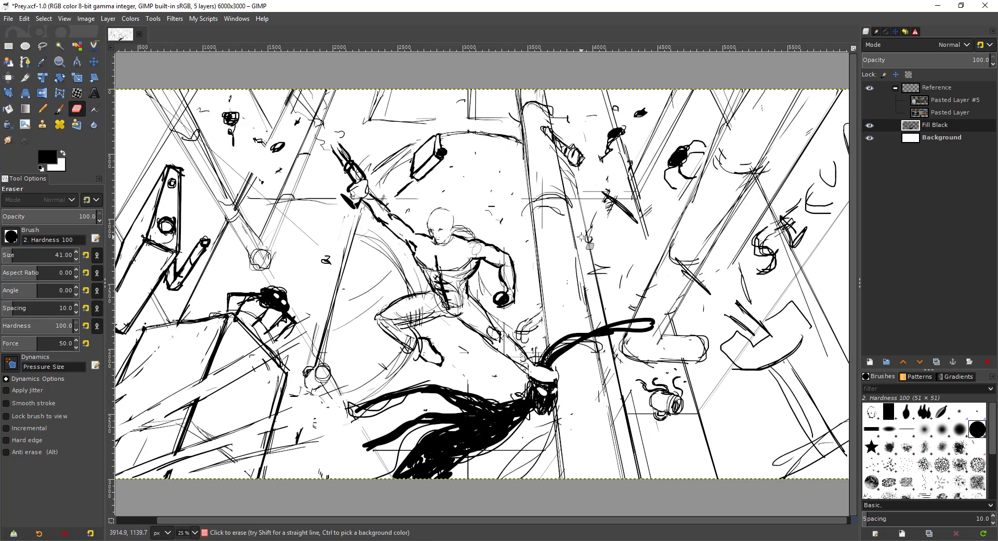
left_click_drag(270, 330, 372, 293)
left_click_drag(378, 250, 351, 287)
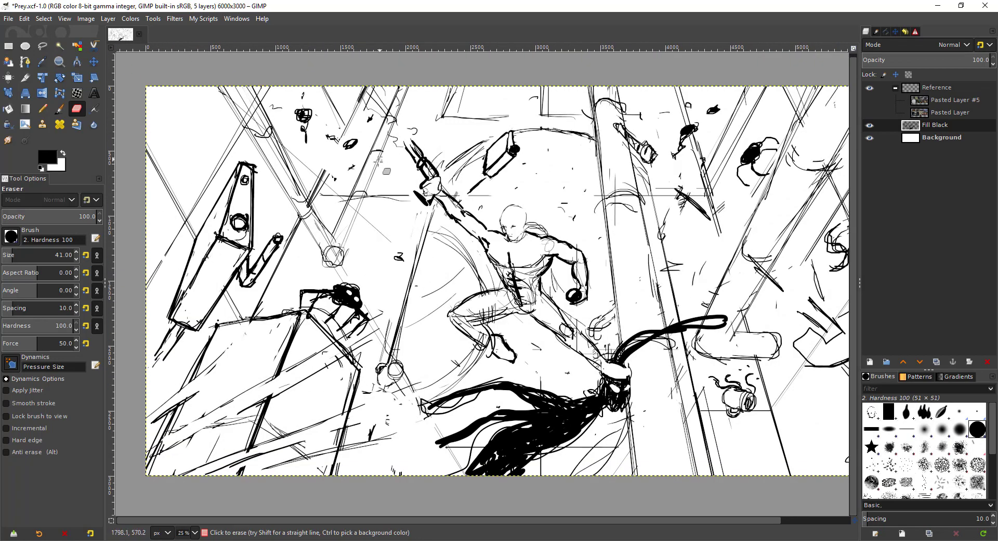
left_click_drag(379, 161, 382, 223)
scroll(414, 198, "up", 2)
scroll(422, 198, "down", 1)
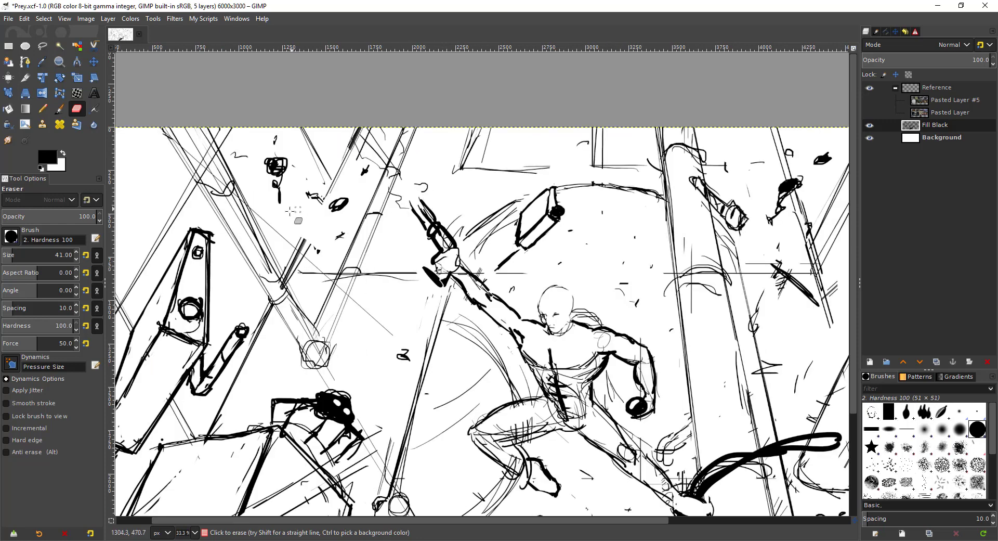
left_click_drag(289, 211, 333, 205)
Fill the two small floating shapes between the arms of the V-shaped beam with solid black
scroll(314, 156, "up", 2)
mouse_move(316, 158)
left_mouse_down()
mouse_move(332, 165)
mouse_move(324, 171)
left_mouse_up()
key("p")
mouse_move(318, 152)
left_mouse_down()
mouse_move(333, 170)
mouse_move(320, 153)
mouse_move(311, 165)
mouse_move(337, 148)
mouse_move(320, 176)
mouse_move(337, 168)
mouse_move(322, 193)
left_mouse_up()
mouse_move(437, 235)
left_mouse_down()
mouse_move(452, 244)
mouse_move(437, 251)
mouse_move(448, 275)
left_mouse_up()
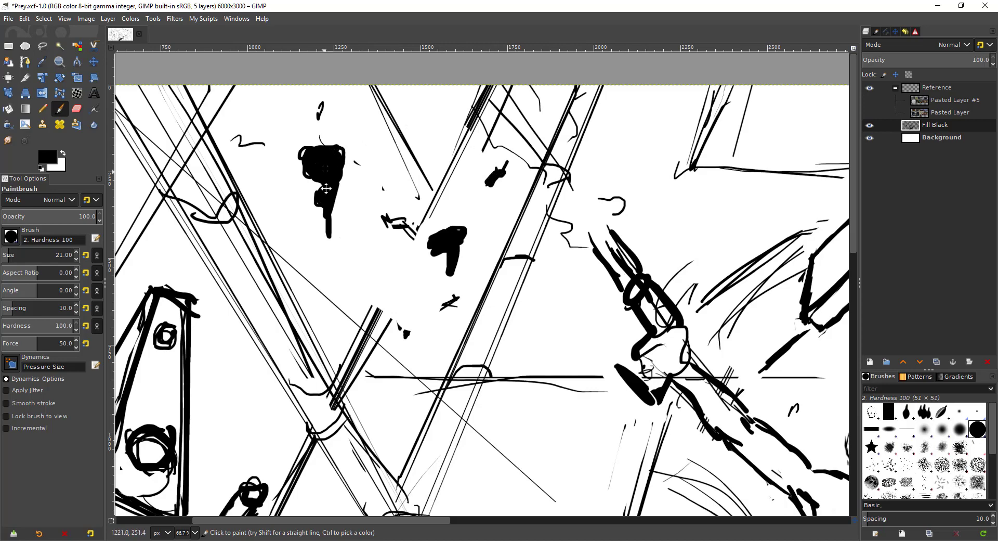
left_click_drag(326, 188, 405, 301)
Erase the extra sketch lines inside the upper end of the V-shaped beam's thick arm
scroll(365, 203, "down", 2)
left_click_drag(334, 242, 364, 129)
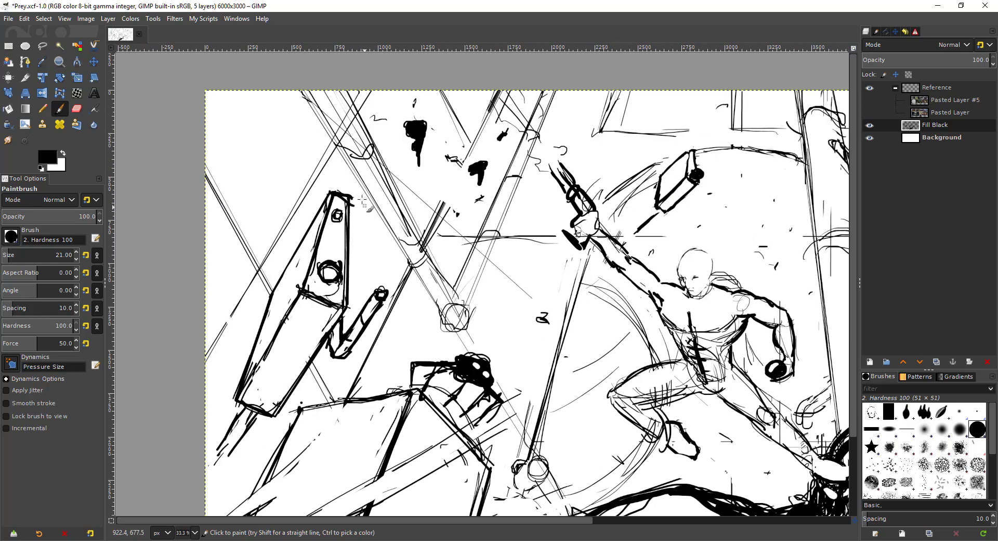
scroll(387, 229, "up", 1)
left_click_drag(394, 238, 401, 305)
scroll(336, 104, "down", 2)
left_click_drag(301, 169, 349, 235)
scroll(345, 162, "up", 1)
key("shift+e")
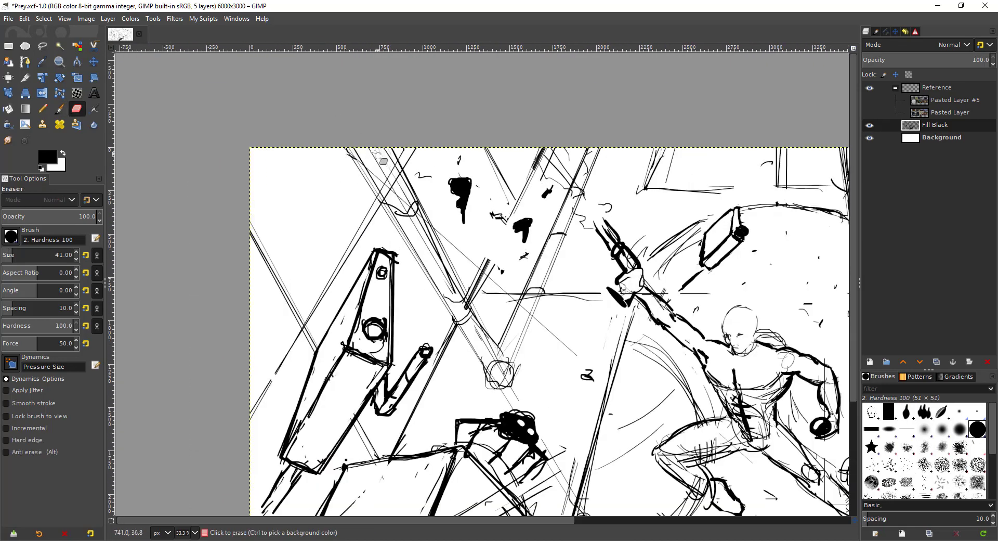
left_click_drag(389, 179, 386, 189)
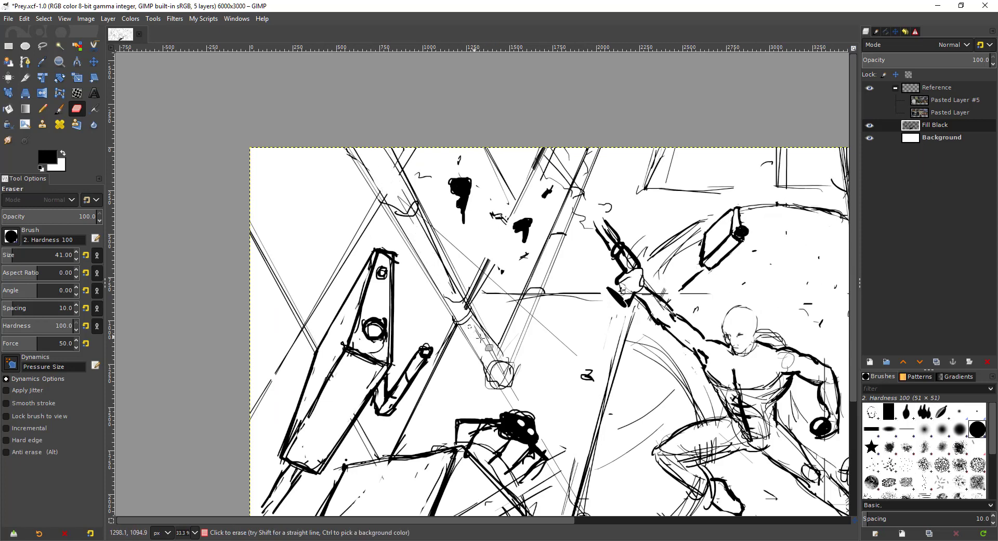
scroll(541, 176, "down", 2)
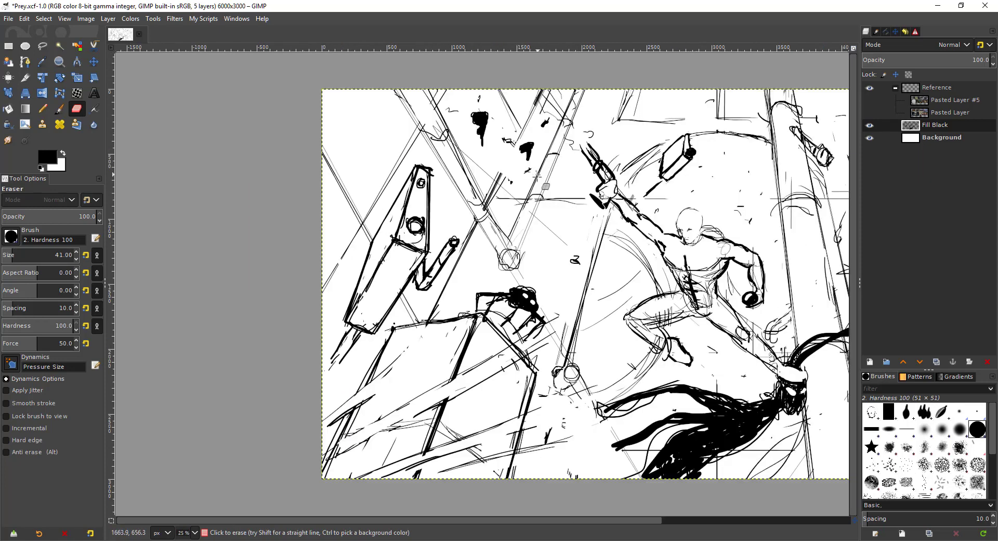
scroll(464, 314, "up", 1)
left_click_drag(384, 288, 489, 319)
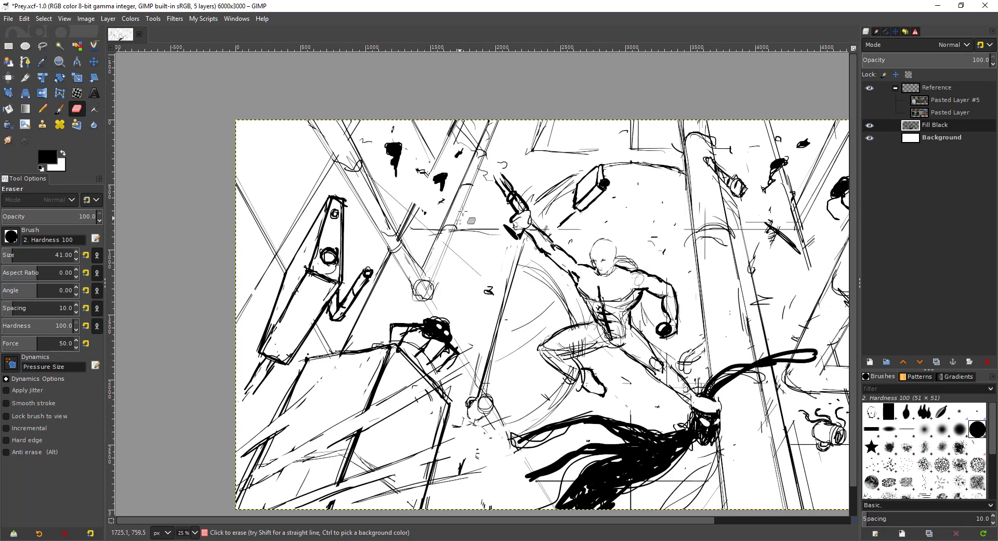
Paint a bold straight line along the outer edge of the V-shaped beam's thin arm, down to the tip
scroll(495, 133, "up", 1)
key("p")
left_click(499, 118)
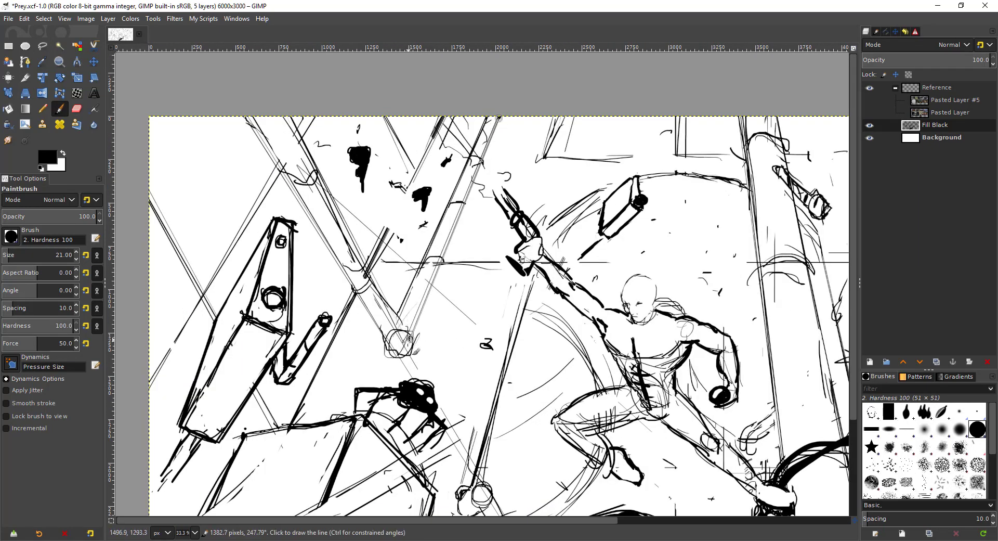
left_click(426, 313, "shift")
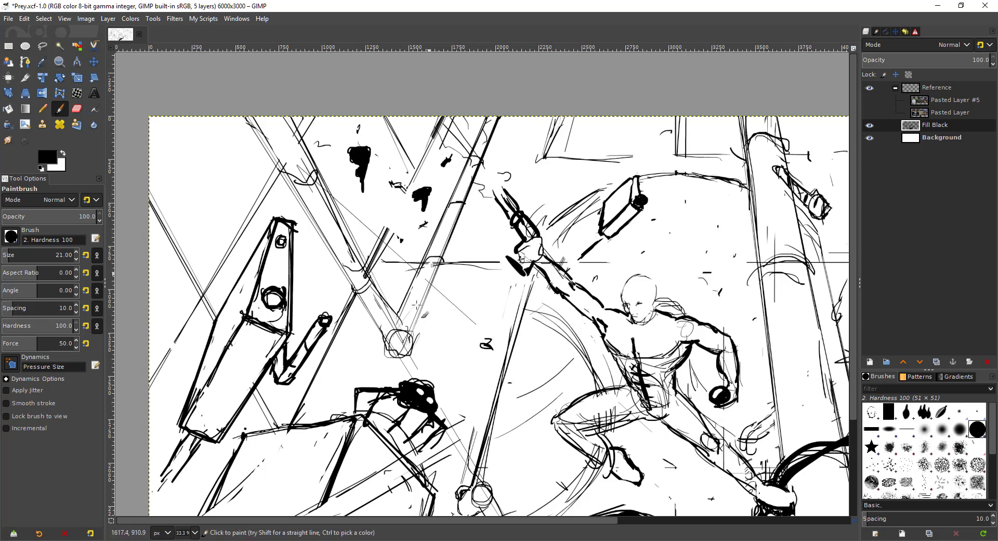
left_click_drag(438, 262, 414, 325)
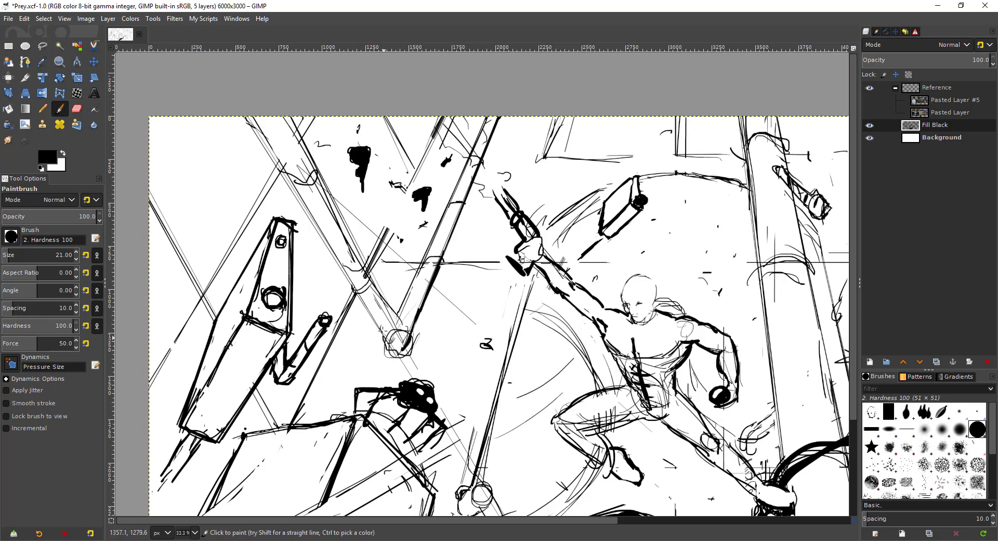
Paint bold straight lines along both edges of the V-shaped beam's thick arm, up to the canvas edge
scroll(381, 288, "down", 1)
left_click(255, 114)
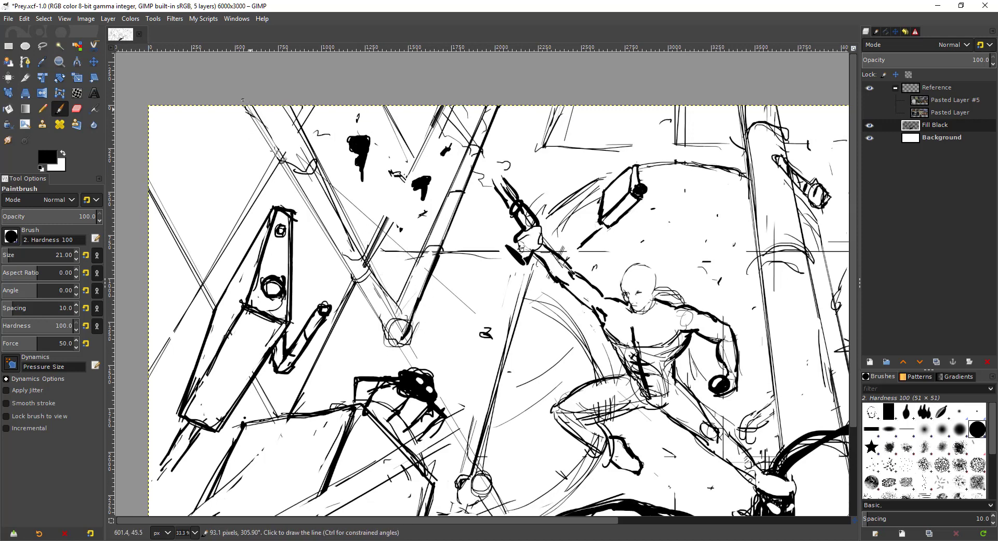
left_click(389, 330, "shift")
left_click(253, 115, "shift")
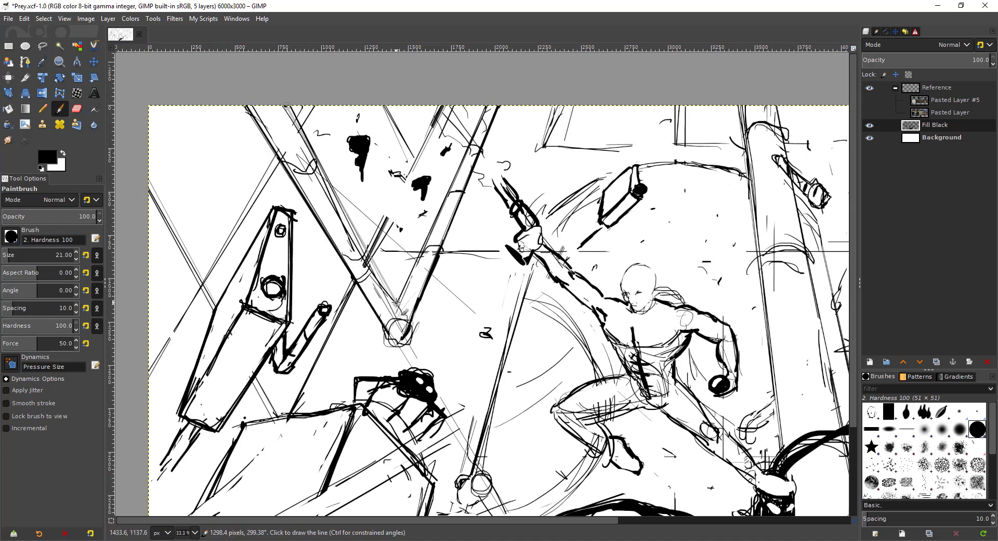
left_click(287, 119, "shift")
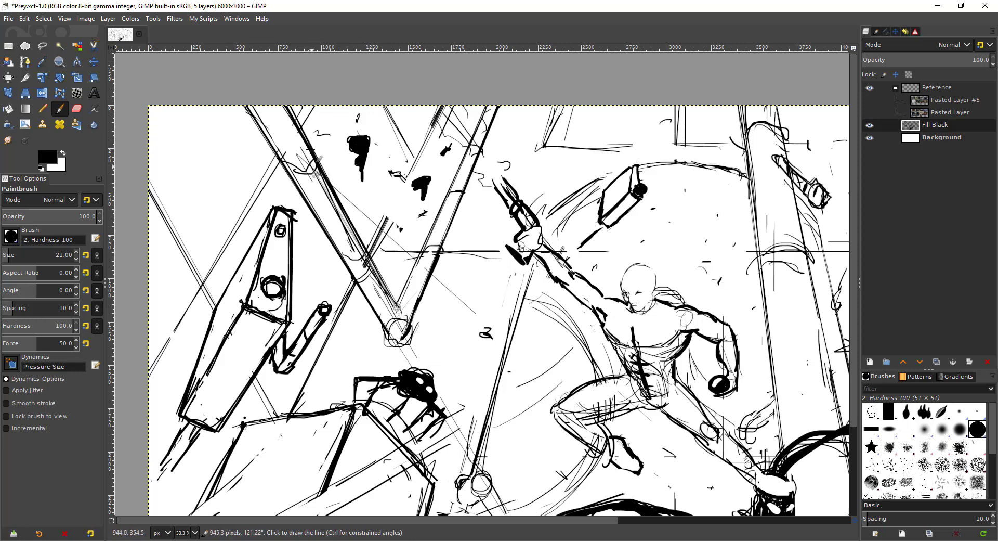
left_click(286, 102, "shift")
Erase the rough lines in the thick arm and around the V-shaped beam's tip, and outline the tip as a bold rounded end
key("shift+e")
left_click_drag(366, 271, 321, 190)
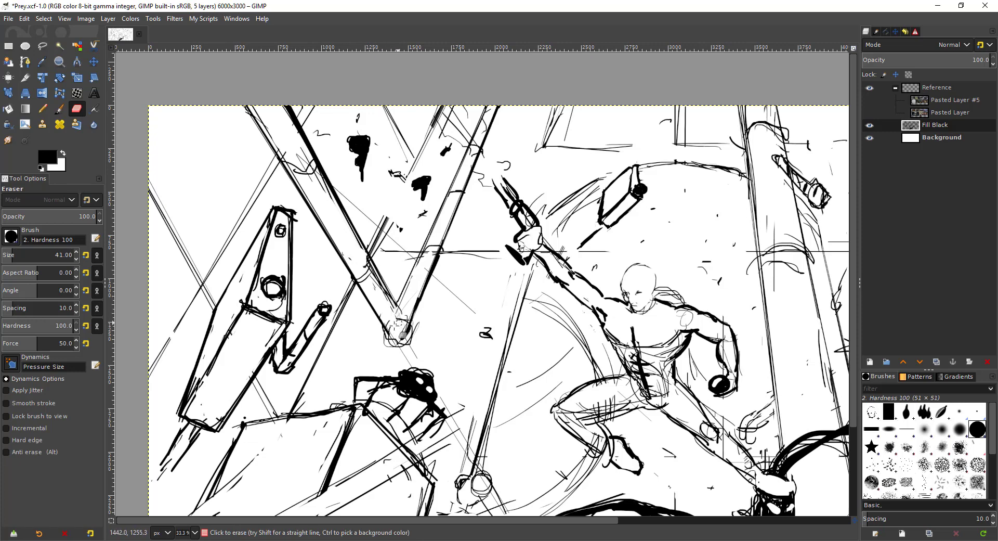
key("p")
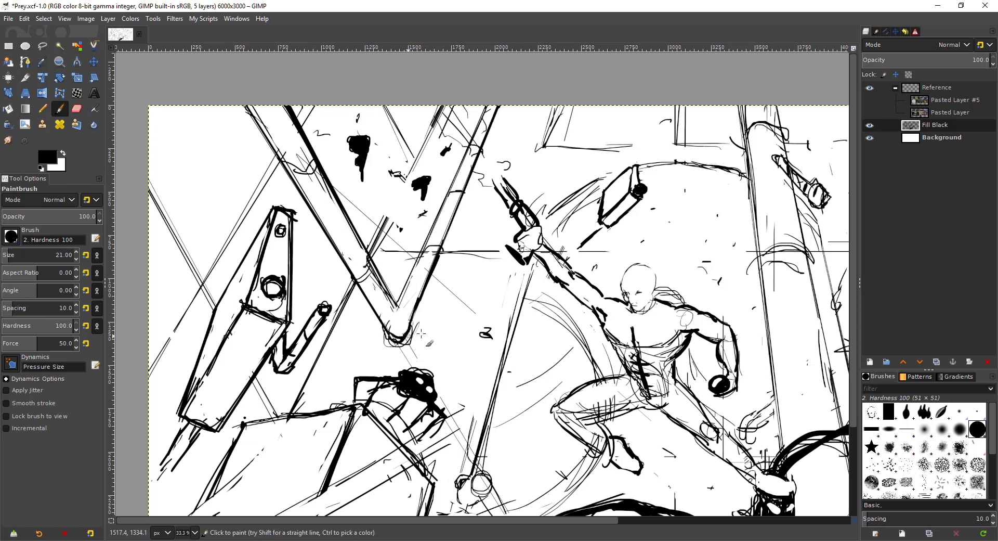
key("shift+e")
mouse_move(416, 337)
left_mouse_down()
mouse_move(399, 351)
mouse_move(422, 331)
mouse_move(391, 350)
mouse_move(408, 334)
left_mouse_up()
key("p")
Paint bold curved bands across the V-shaped beam's thin arm and erase the leftover lines around them
key("plus")
key("shift+e")
mouse_move(427, 242)
left_mouse_down()
mouse_move(445, 251)
mouse_move(418, 245)
left_mouse_up()
key("plus")
key("p")
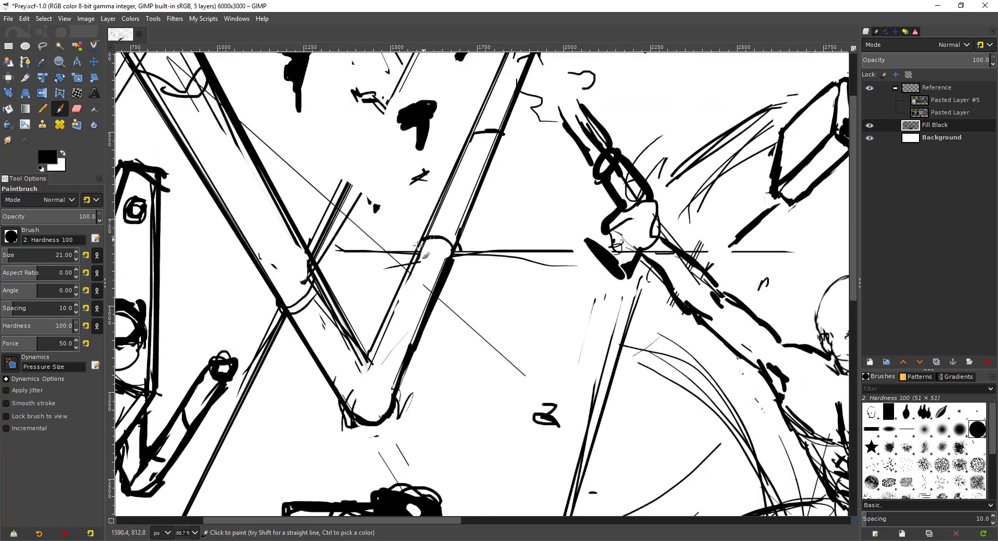
scroll(451, 240, "up", 5)
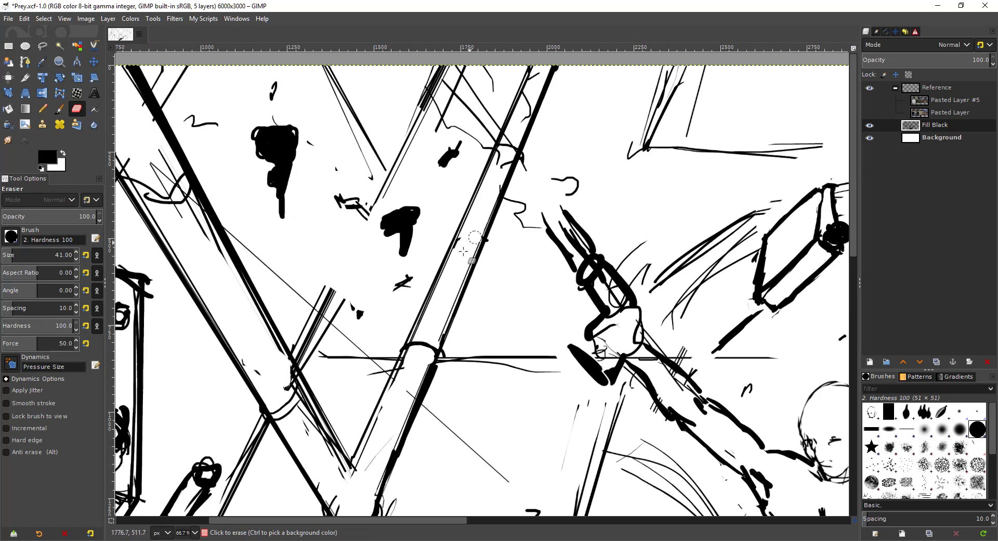
left_click_drag(459, 235, 481, 242)
scroll(457, 242, "up", 3)
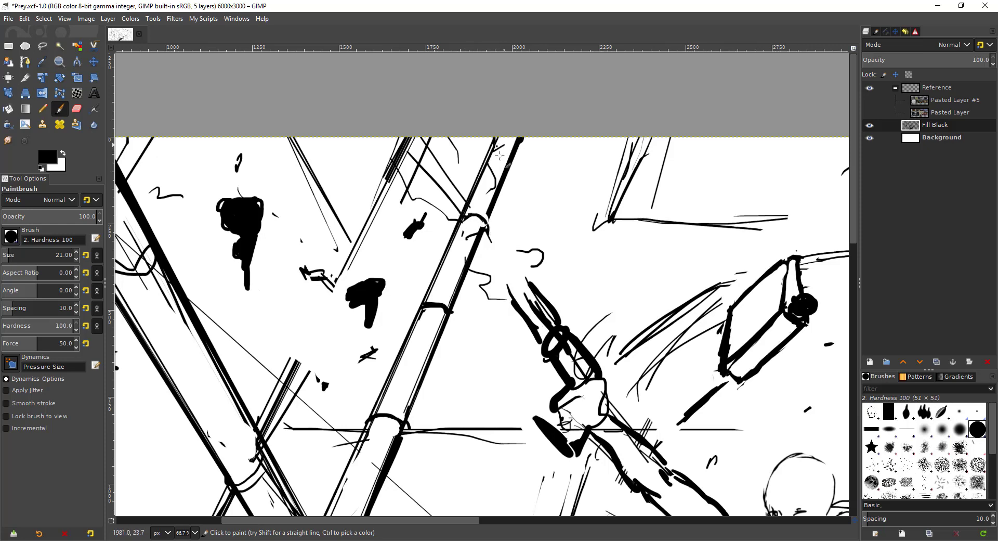
Paint two bold curved bands across the V-shaped beam's thick arm and erase the scribbles beside the upper one
scroll(333, 230, "down", 1)
left_click_drag(307, 367, 441, 305)
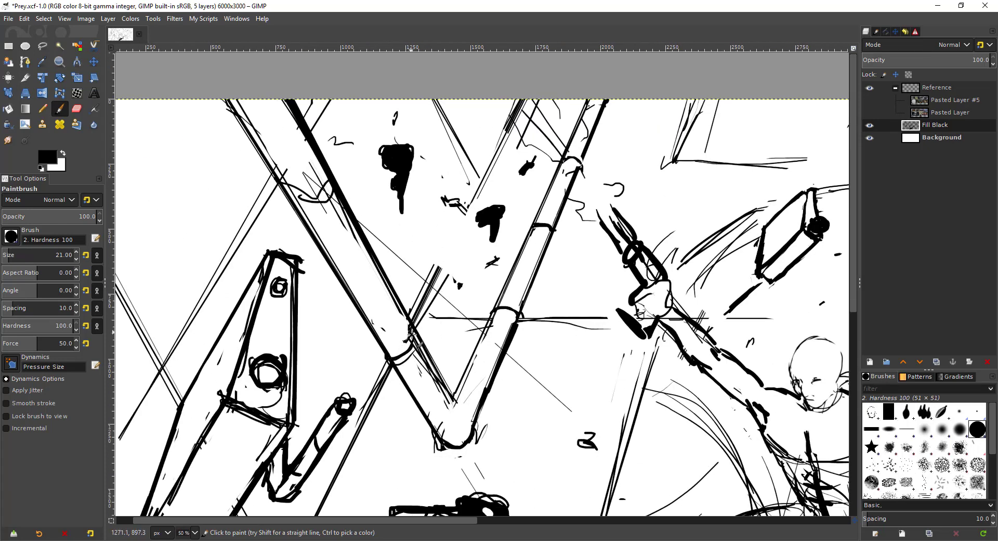
left_click_drag(418, 335, 390, 359)
mouse_move(302, 213)
left_mouse_down()
mouse_move(390, 276)
mouse_move(438, 245)
left_mouse_up()
key("shift+e")
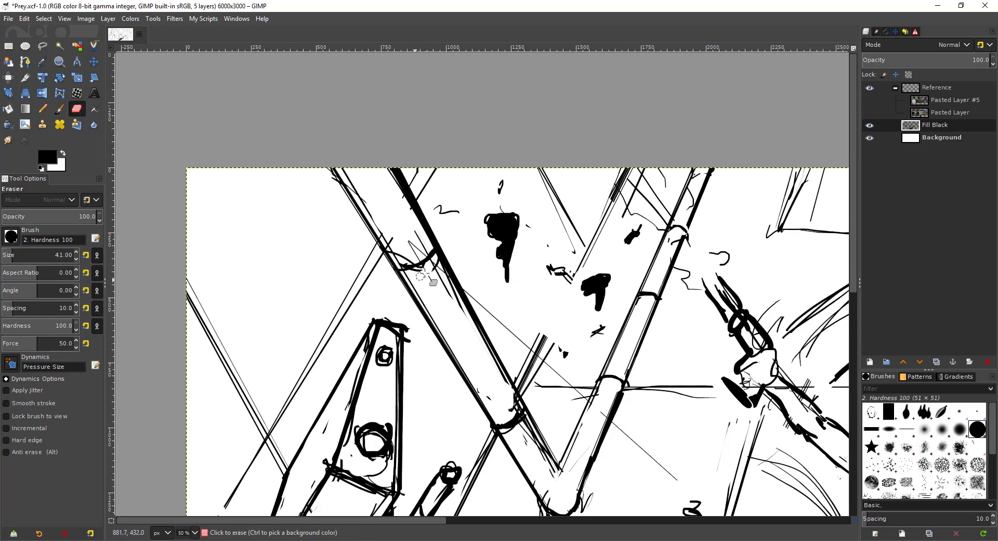
mouse_move(418, 278)
left_mouse_down()
mouse_move(436, 268)
mouse_move(391, 242)
mouse_move(407, 258)
left_mouse_up()
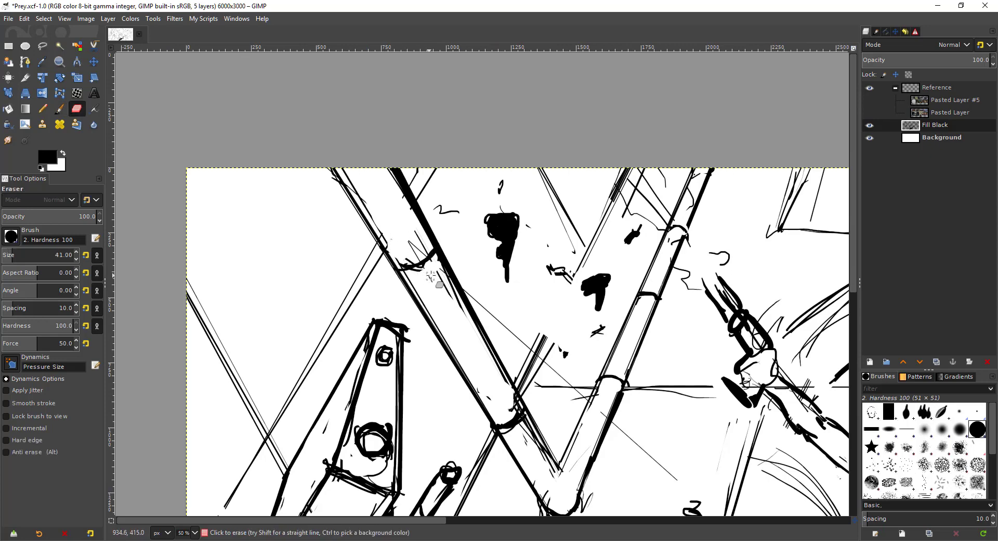
Examine the V-shaped beam and the surrounding sketch for leftover rough lines, both close up and as a whole
scroll(452, 312, "down", 2)
scroll(462, 331, "down", 3)
scroll(462, 330, "down", 1)
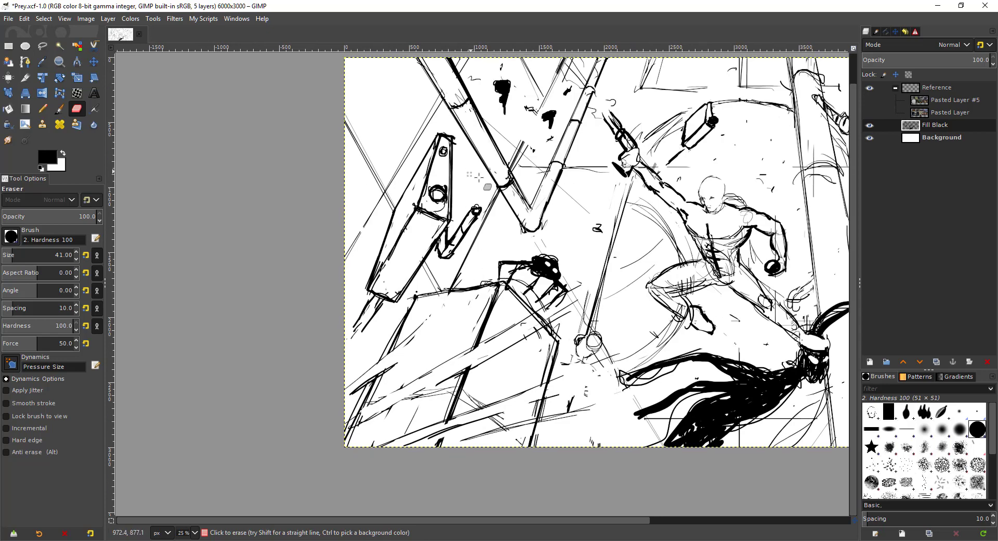
scroll(488, 188, "up", 2)
scroll(497, 275, "up", 2)
scroll(497, 275, "right", 2)
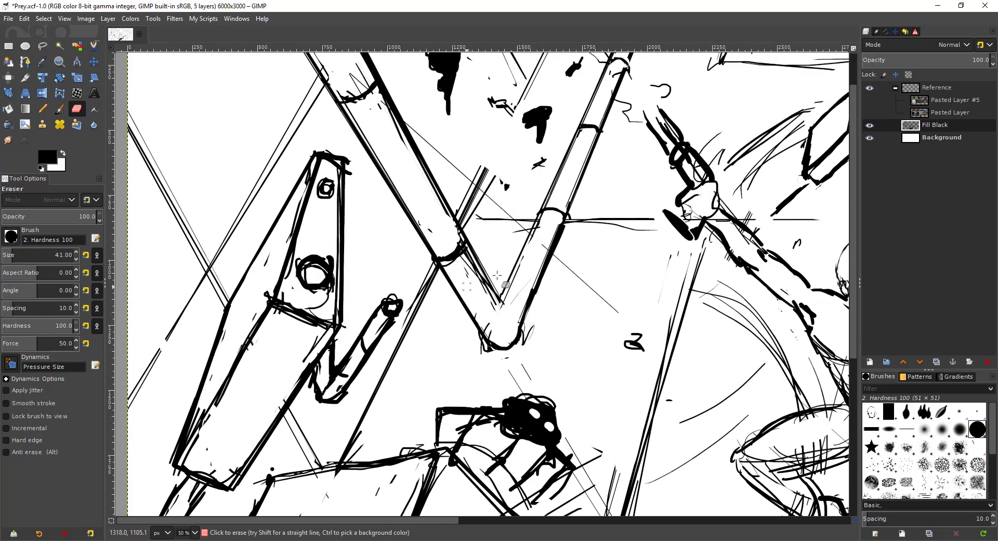
scroll(520, 229, "down", 2)
scroll(524, 208, "down", 1)
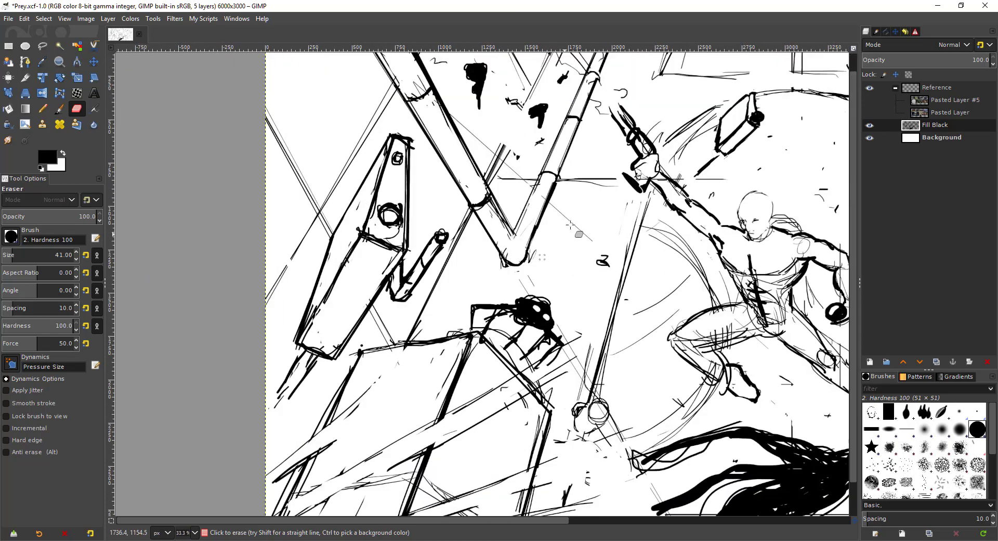
scroll(529, 184, "up", 2)
scroll(468, 140, "up", 5)
scroll(468, 140, "left", 1)
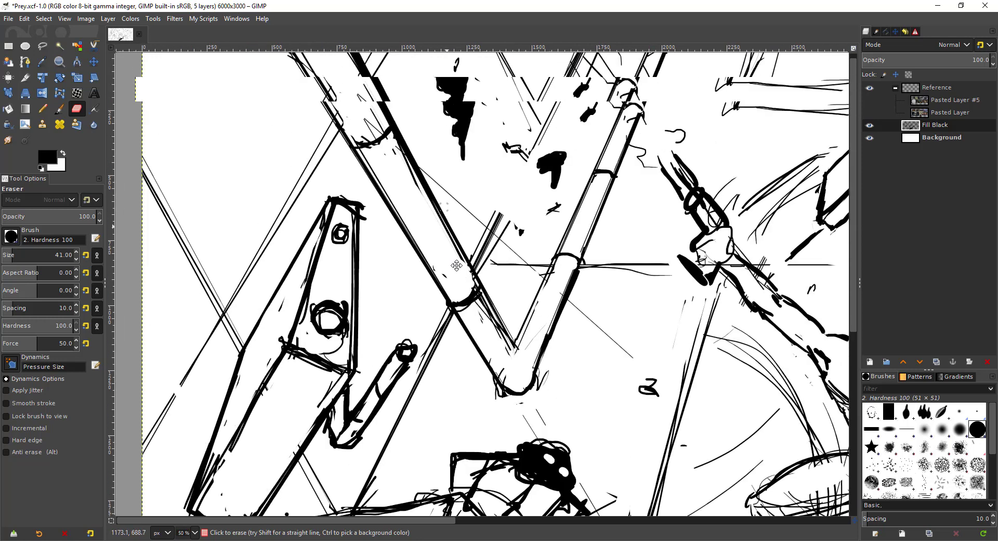
Paint a bold line along the inner edge of the V-shaped beam's thin arm and erase the stray specks beside it
key("p")
left_click_drag(560, 183, 486, 331)
key("shift+e")
left_click_drag(528, 204, 531, 207)
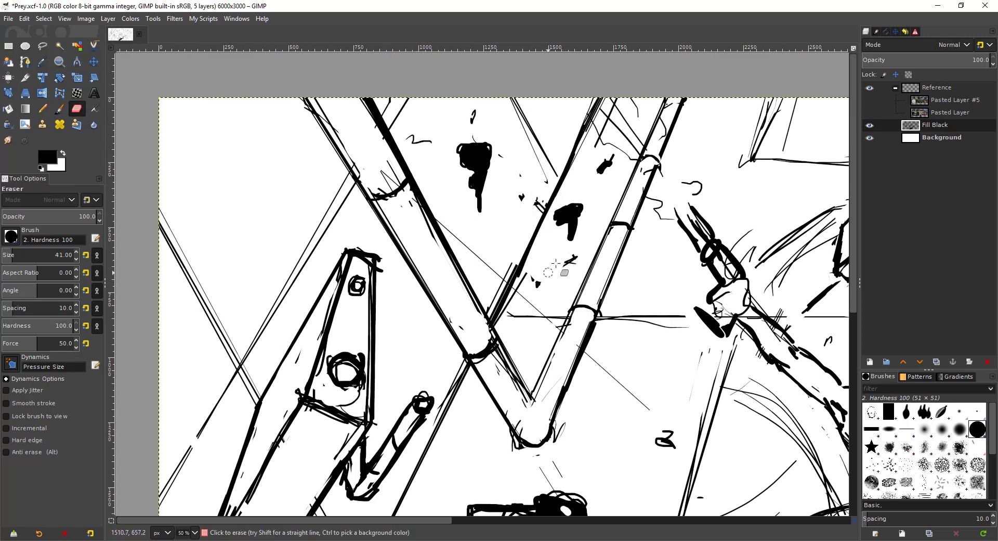
left_click_drag(535, 276, 531, 281)
key("p")
mouse_move(553, 208)
left_mouse_down()
mouse_move(559, 252)
mouse_move(512, 301)
left_mouse_up()
key("p")
Examine the arc above the leaping figure, the tall beam beside it, and the overall composition for remaining rough areas
key("minus")
key("minus")
left_click_drag(677, 238, 540, 293)
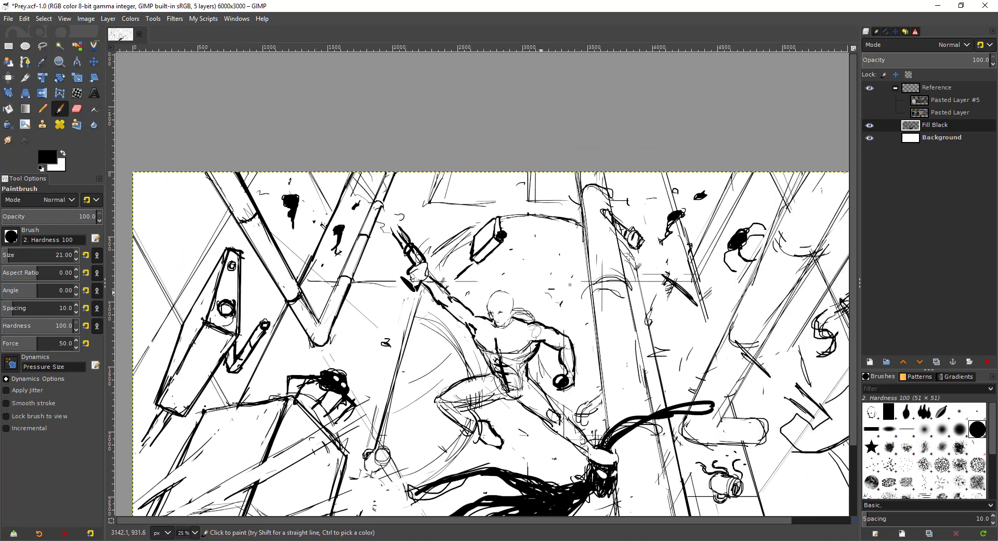
left_click_drag(700, 232, 666, 256)
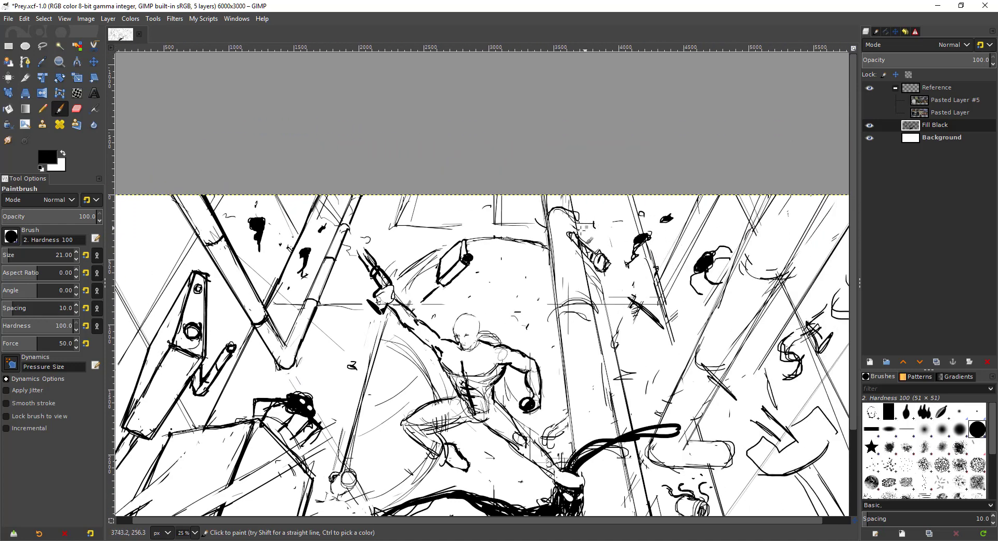
scroll(586, 229, "up", 3)
key("shift+e")
left_click_drag(570, 273, 548, 219)
key("p")
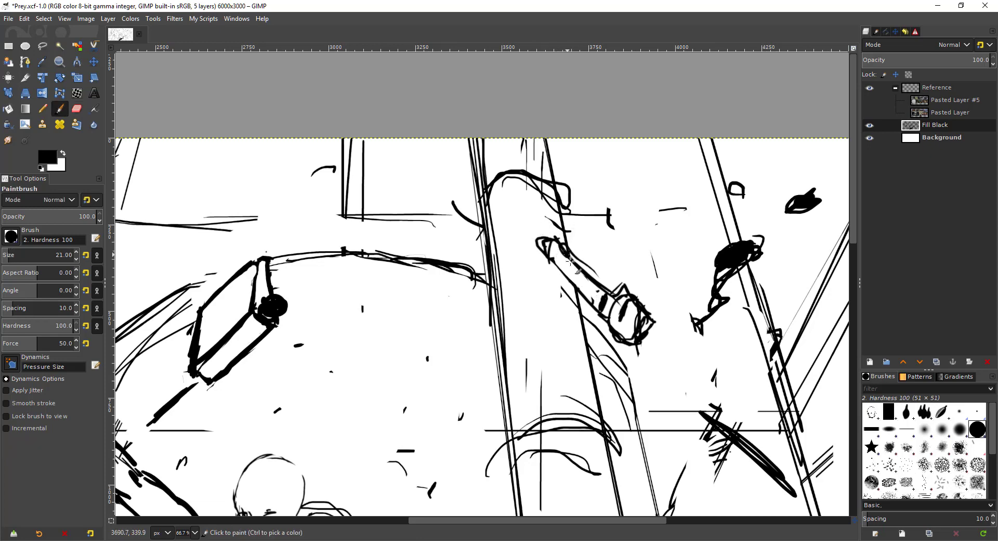
scroll(542, 217, "down", 3)
mouse_move(414, 424)
left_mouse_down()
mouse_move(400, 321)
mouse_move(437, 340)
left_mouse_up()
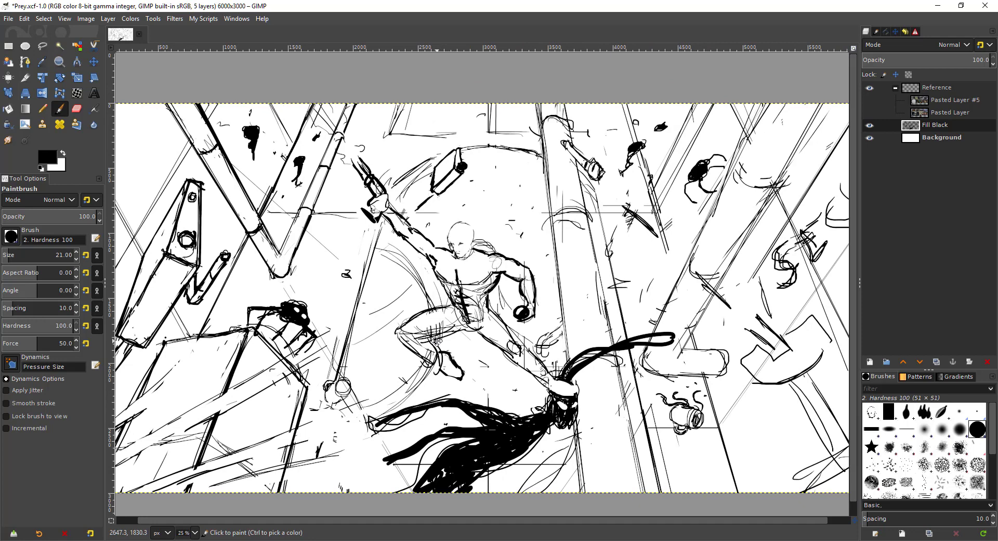
left_click_drag(287, 295, 342, 259)
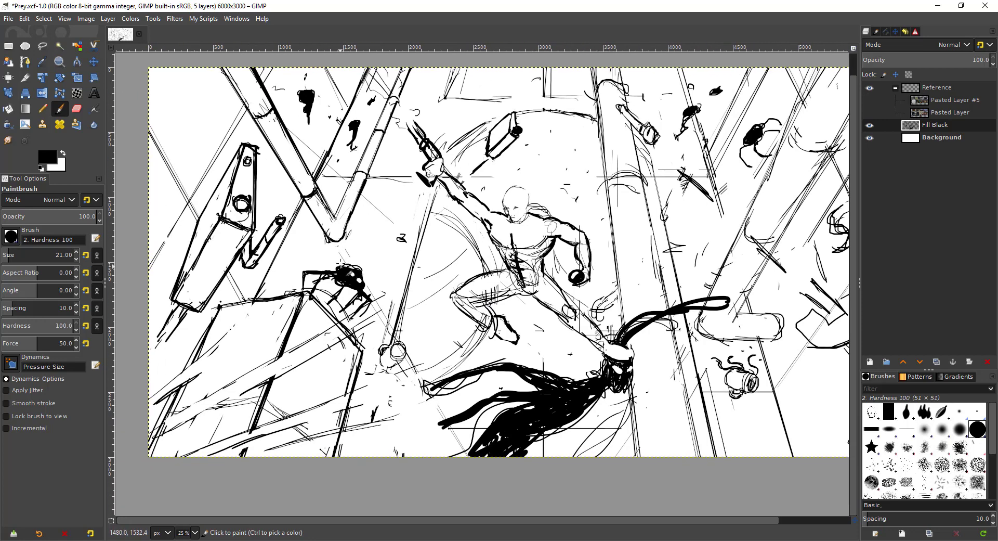
scroll(342, 260, "down", 1)
scroll(358, 252, "up", 1)
scroll(367, 236, "down", 1)
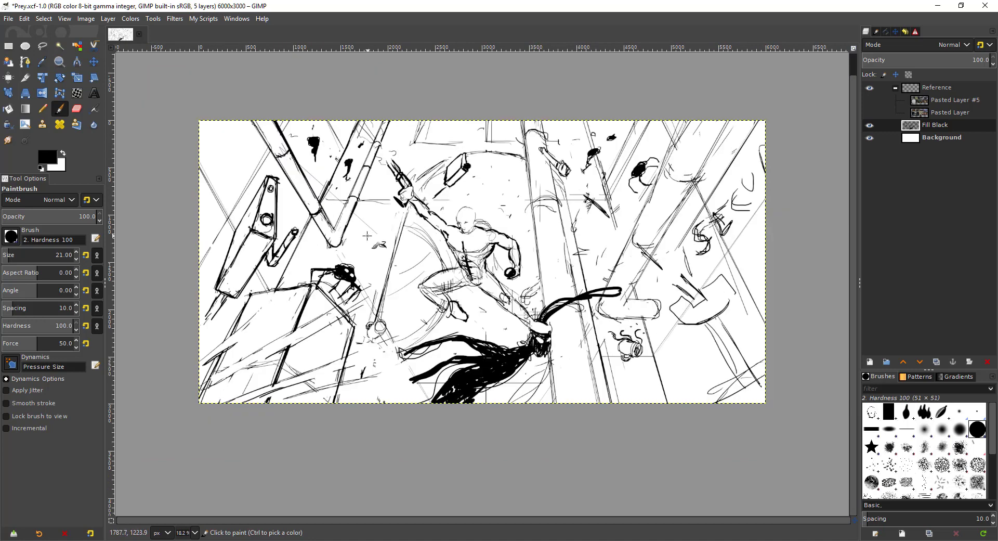
left_click_drag(304, 268, 291, 270)
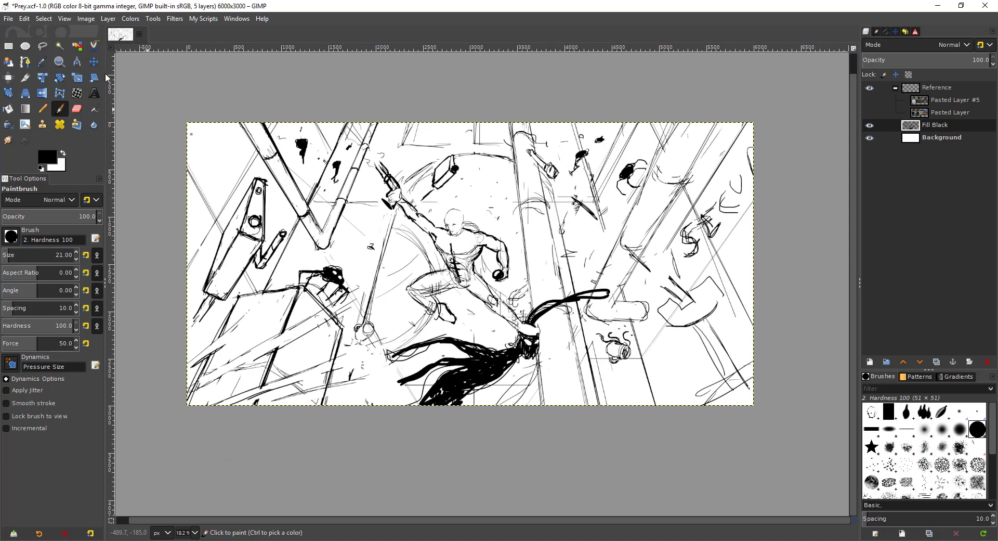
Create an elliptical selection of 1671 × 1121 px at 2231, 333 that follows the sketched arc above the leaping figure
key("e")
scroll(289, 211, "up", 2)
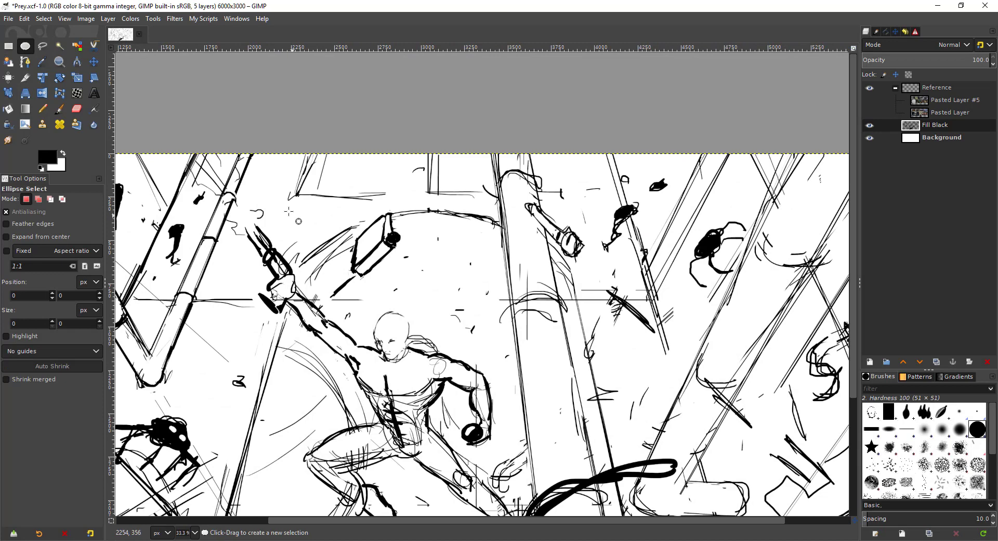
left_click_drag(289, 212, 587, 391)
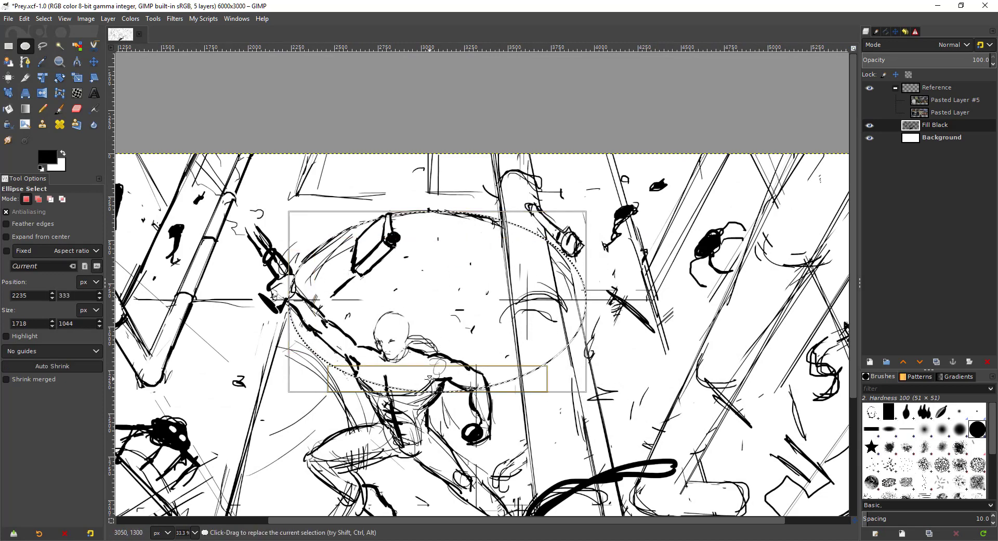
mouse_move(432, 384)
left_mouse_down()
mouse_move(433, 421)
mouse_move(414, 392)
left_mouse_up()
left_click_drag(569, 314, 561, 302)
left_click_drag(294, 295, 297, 301)
left_click_drag(327, 273, 327, 272)
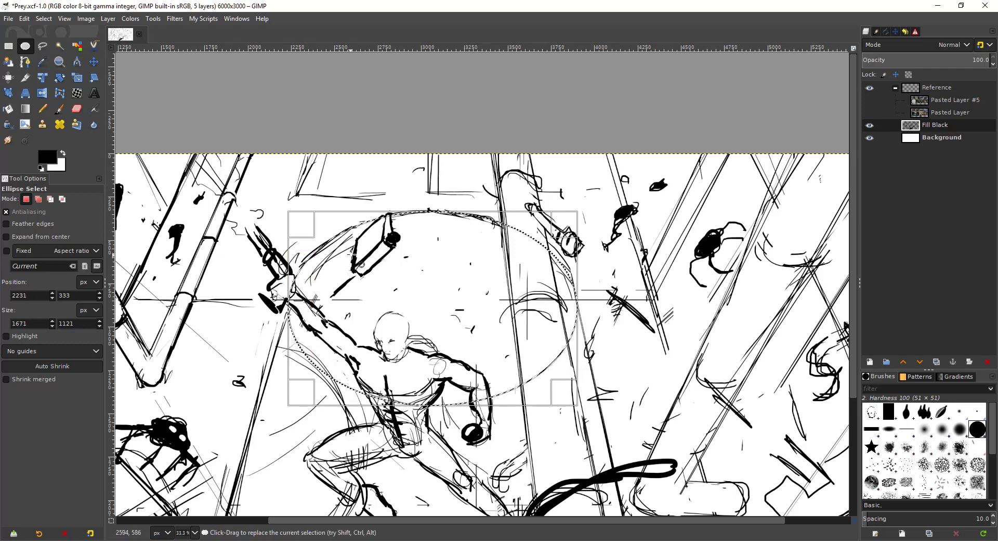
key("alt+e")
key("s")
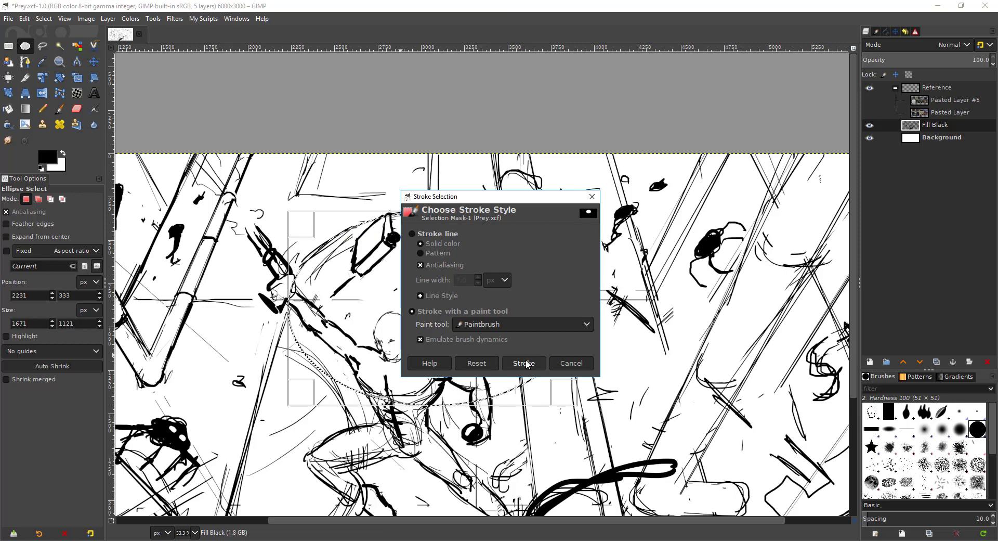
left_click(573, 363)
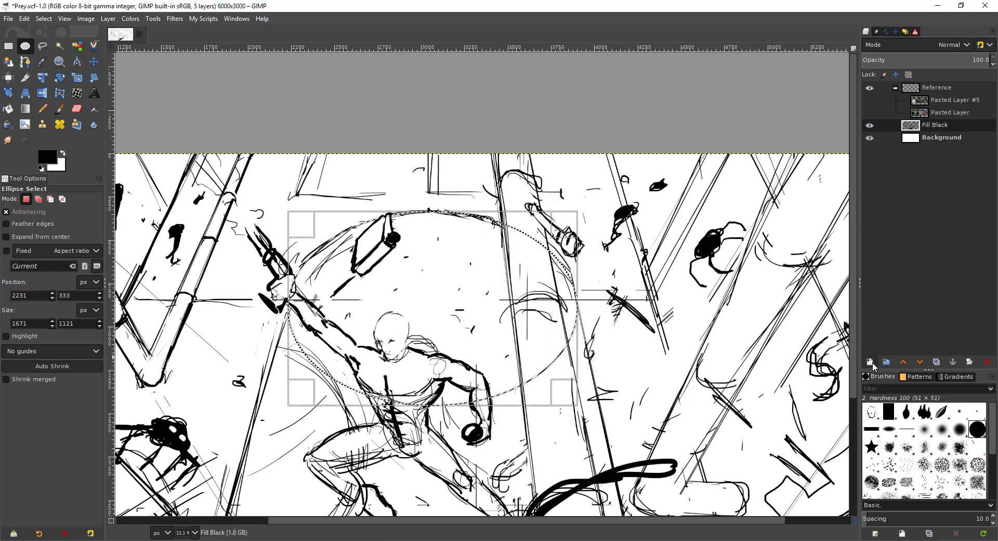
Add a new transparent 6000 × 3000 px layer directly above the Fill Black layer
left_click(870, 362)
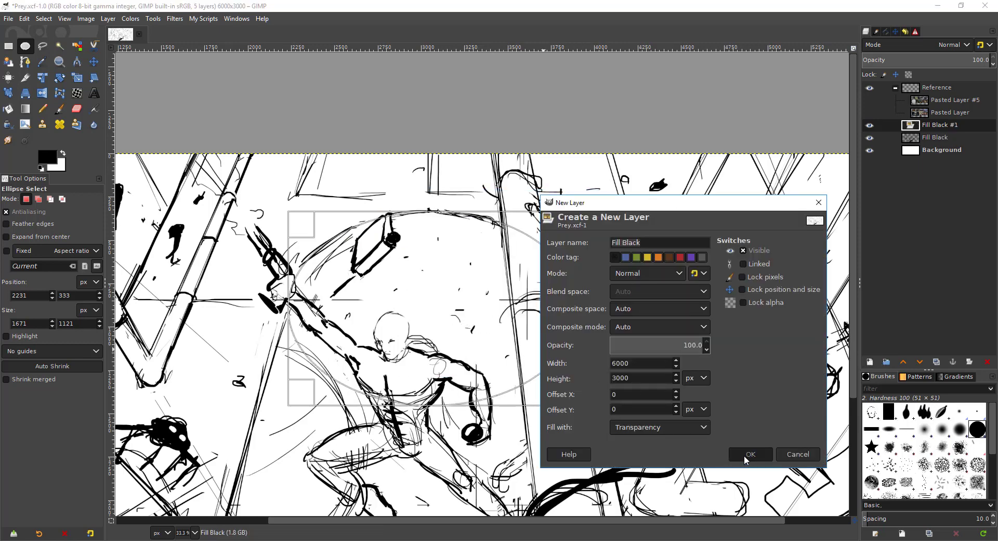
left_click(749, 456)
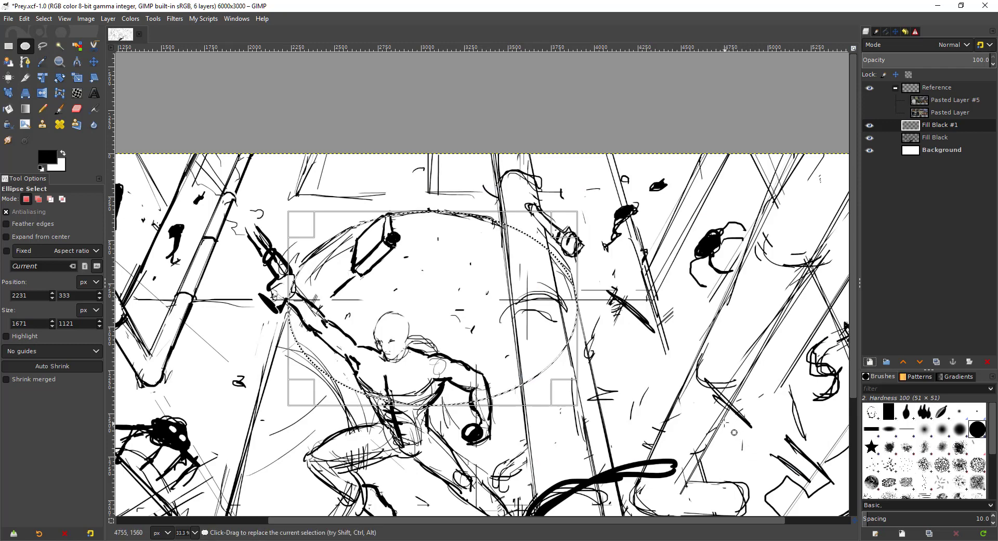
Try stroking the elliptical selection with the Paintbrush on the new layer, and undo the deselection and the stroke
key("alt+e")
key("s")
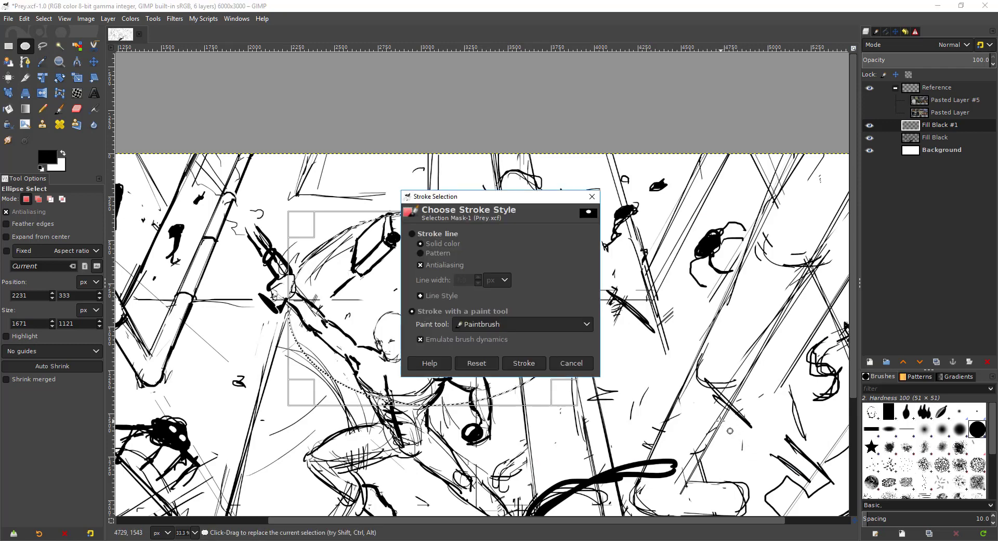
left_click(521, 363)
left_click_drag(459, 378, 466, 381)
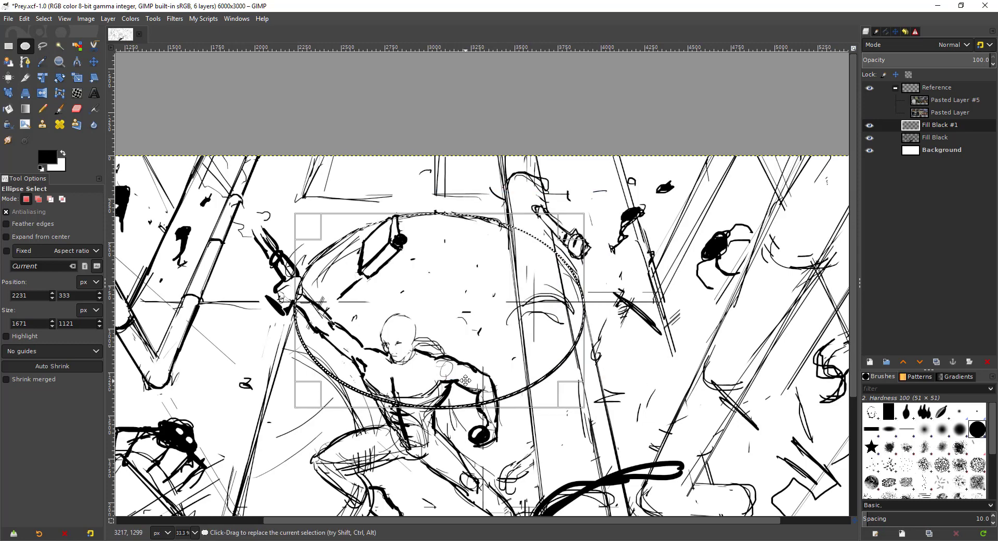
key("ctrl+shift+a")
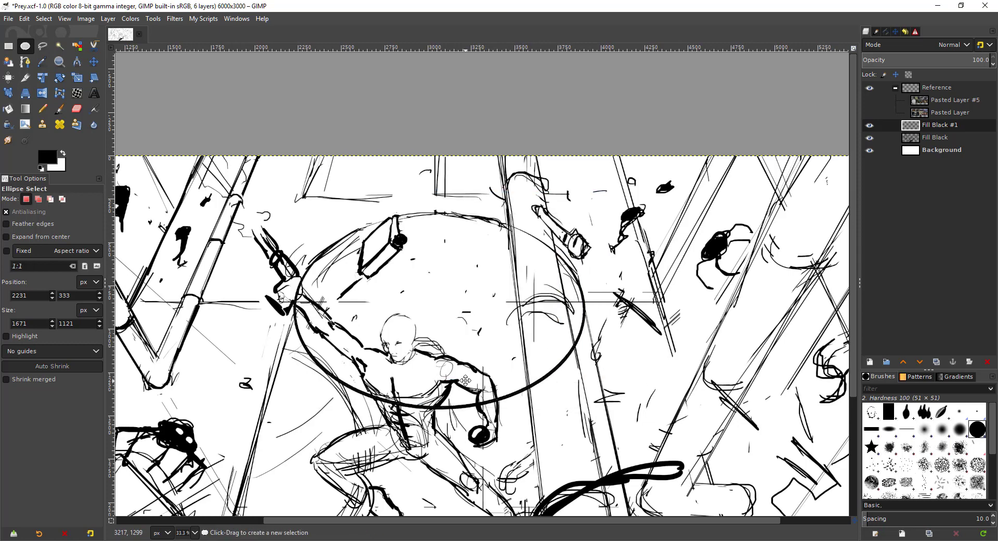
key("ctrl+z")
key("ctrl+z")
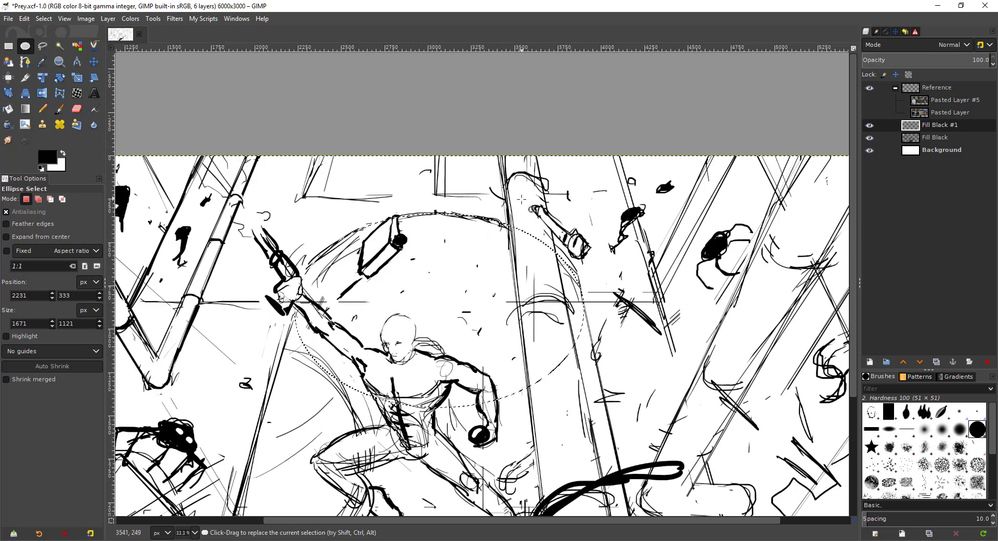
Stroke the elliptical selection with a solid-color line 7.0 px wide and clear the selection
key("alt+s")
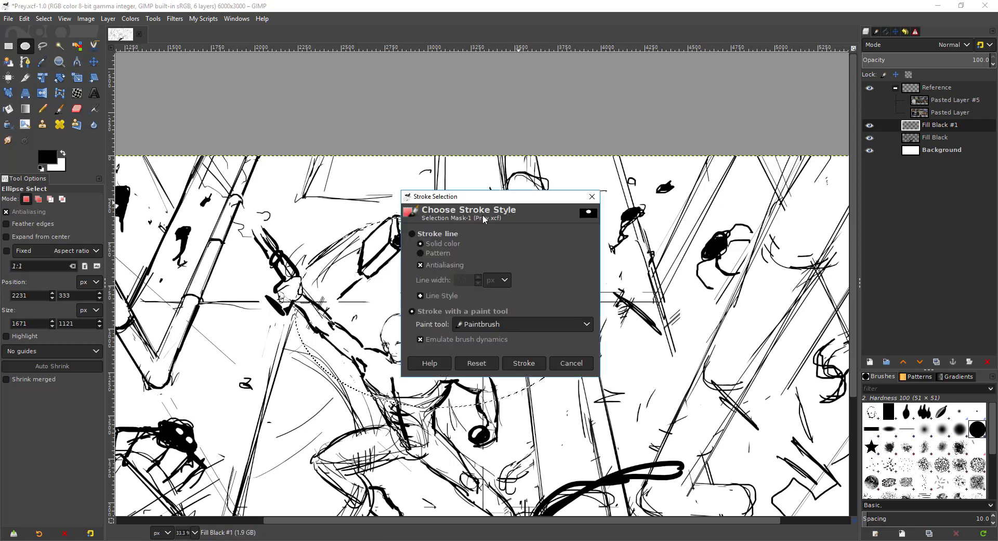
left_click(434, 234)
left_click(522, 364)
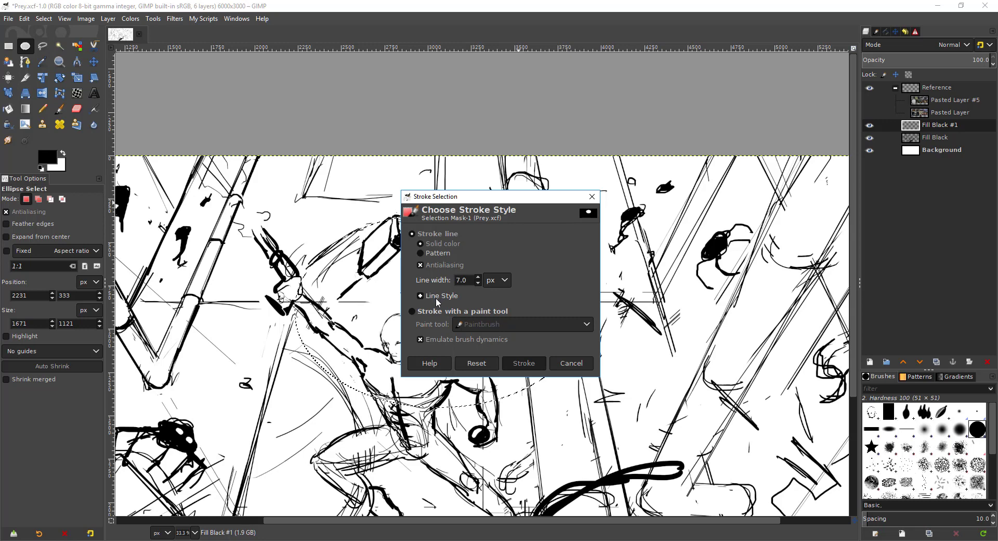
key("Return")
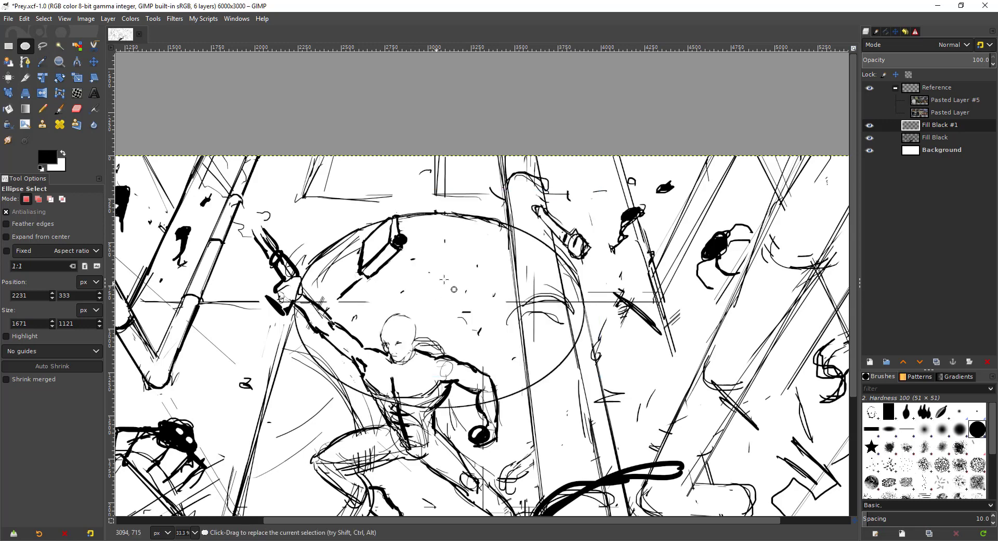
left_click_drag(432, 298, 422, 309)
key("ctrl+shift+a")
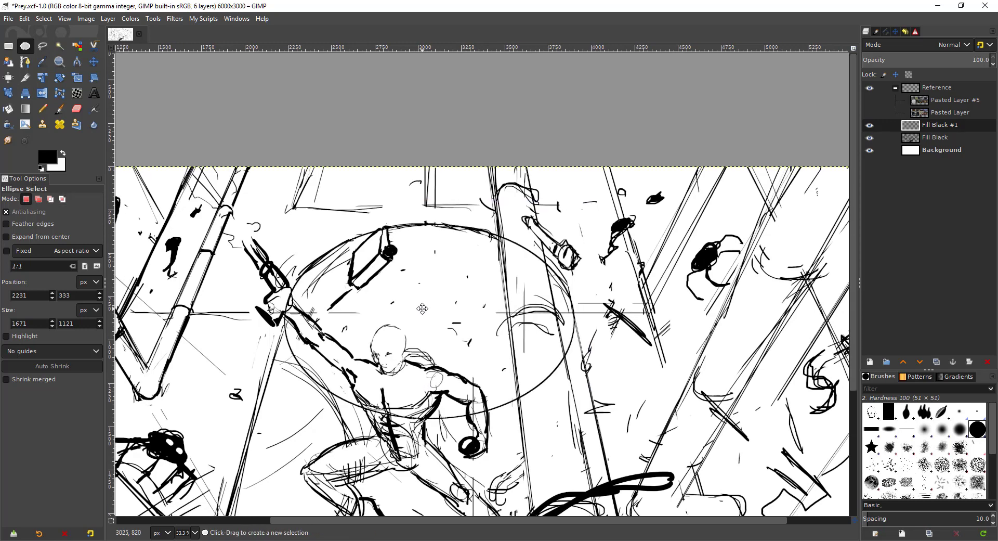
left_click_drag(469, 263, 462, 259)
Enlarge the Eraser to size 61 and erase the ellipse's sides and lower half, keeping only the upper arc above the figure
key("shift+e")
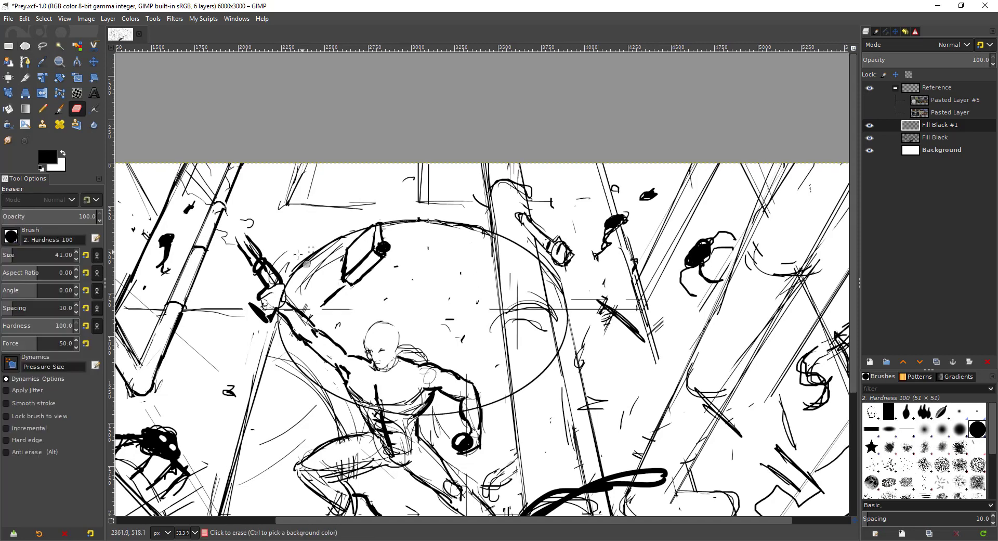
key("shift+bracketright")
key("shift+bracketright")
mouse_move(568, 307)
left_mouse_down()
mouse_move(568, 349)
mouse_move(557, 320)
left_mouse_up()
mouse_move(556, 353)
left_mouse_down()
mouse_move(547, 371)
mouse_move(551, 361)
mouse_move(527, 382)
left_mouse_up()
mouse_move(474, 400)
left_mouse_down()
mouse_move(452, 416)
mouse_move(375, 422)
mouse_move(433, 403)
mouse_move(399, 420)
mouse_move(399, 378)
mouse_move(359, 401)
mouse_move(362, 381)
mouse_move(340, 357)
mouse_move(305, 378)
mouse_move(300, 337)
mouse_move(290, 346)
mouse_move(291, 308)
mouse_move(286, 337)
left_mouse_up()
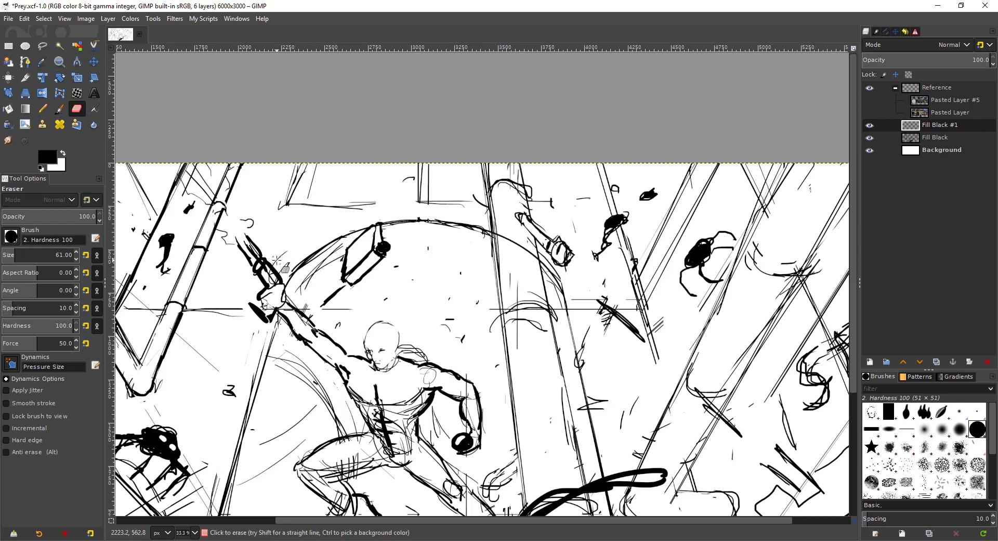
scroll(265, 267, "down", 2)
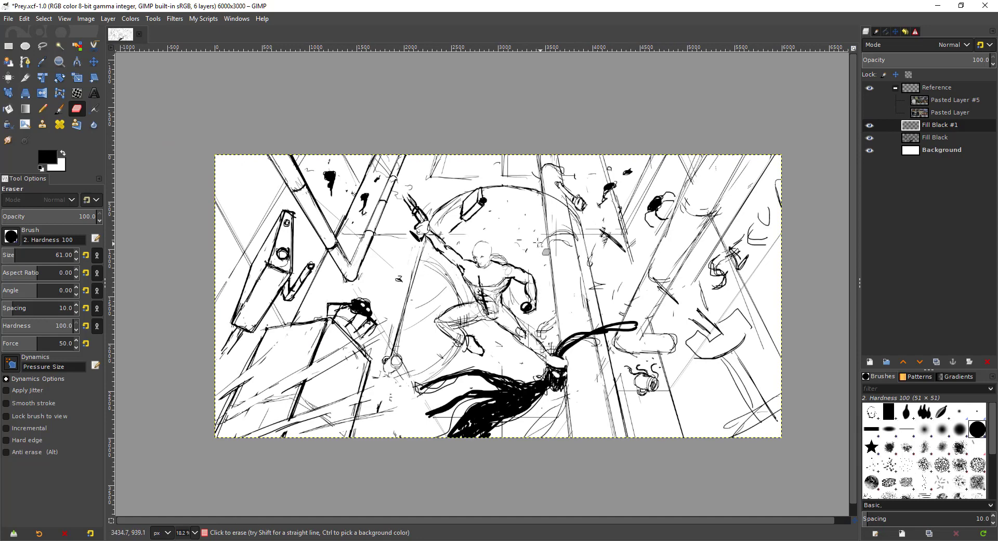
Create a smaller elliptical selection of 1511 × 1015 px at 2315, 421, just inside the outlined arc
key("e")
scroll(378, 217, "up", 2)
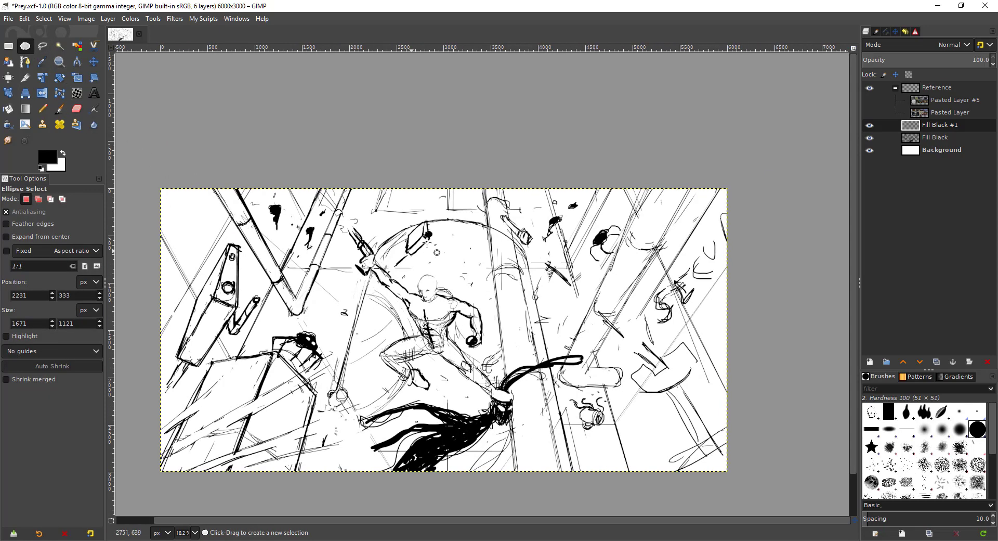
left_click_drag(356, 183, 608, 352)
left_click_drag(483, 180, 481, 191)
left_click_drag(365, 257, 361, 257)
left_click_drag(587, 258, 586, 260)
scroll(431, 253, "down", 2)
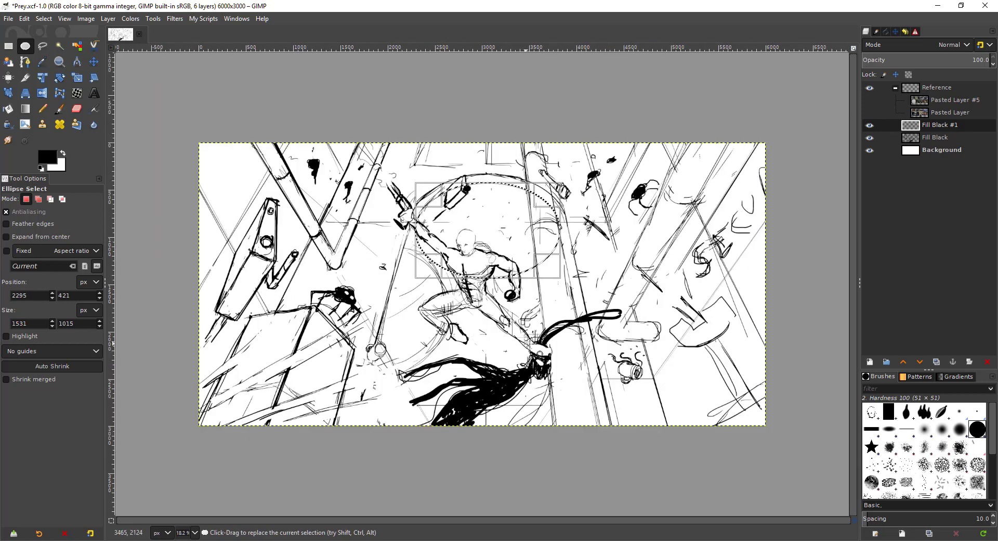
scroll(556, 365, "up", 1)
scroll(566, 375, "down", 1)
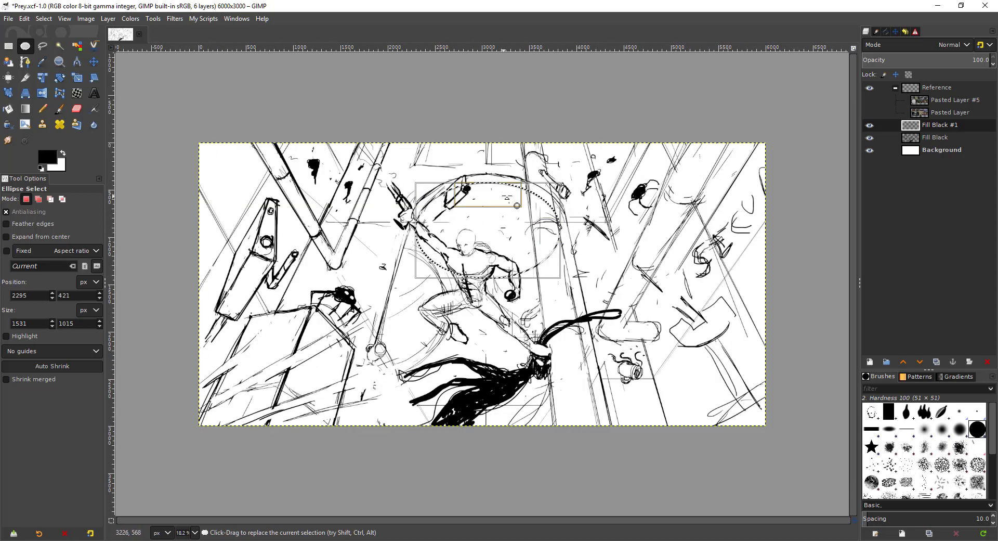
scroll(450, 165, "up", 1)
scroll(395, 197, "up", 1)
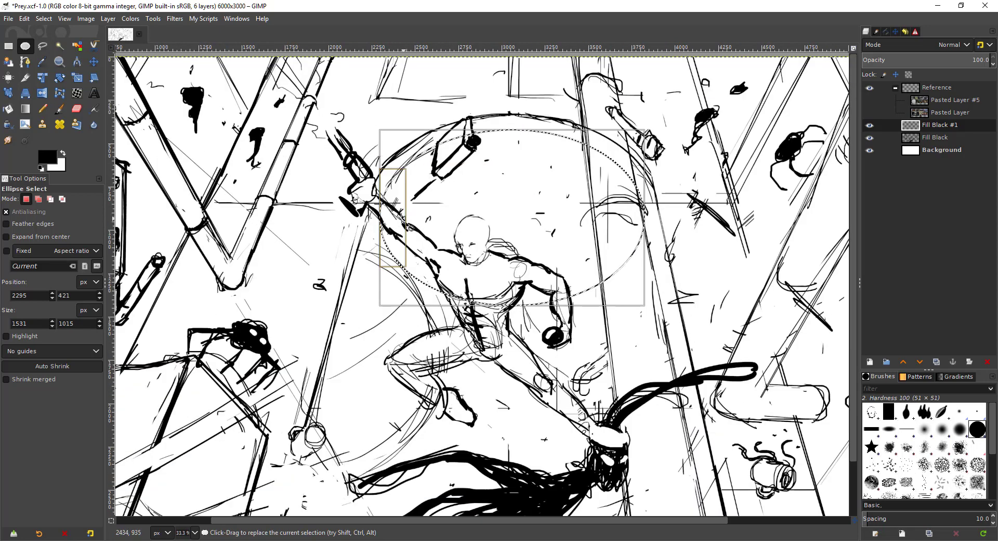
left_click_drag(401, 216, 402, 215)
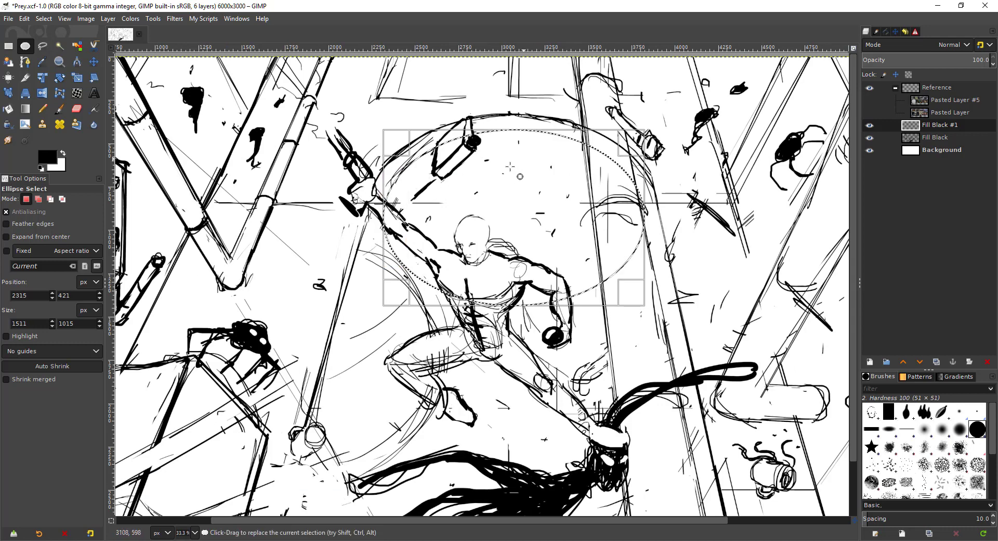
Stroke the smaller elliptical selection with a solid-color line 7.0 px wide and clear the selection
key("ctrl+alt+s")
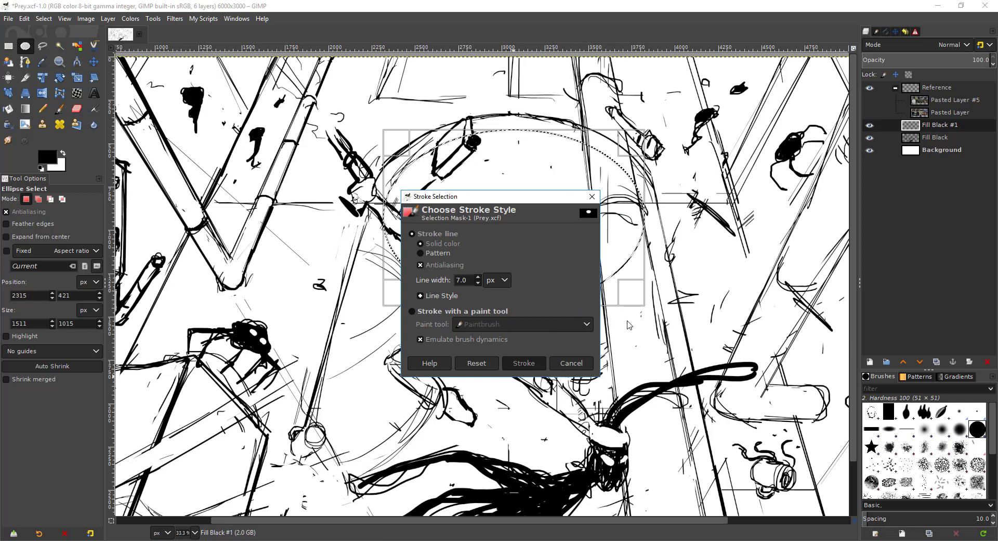
key("Return")
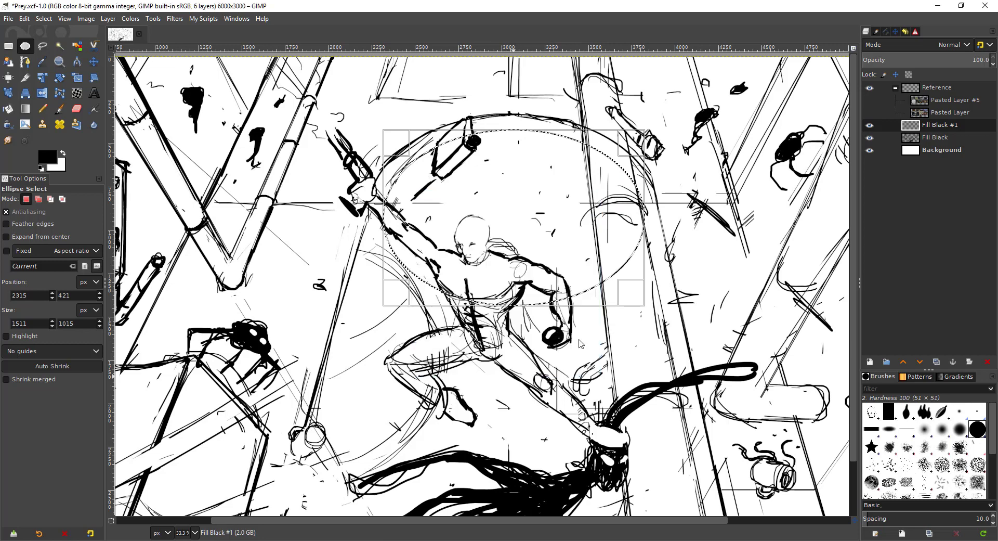
key("ctrl+shift+a")
key("m")
key("ctrl+z")
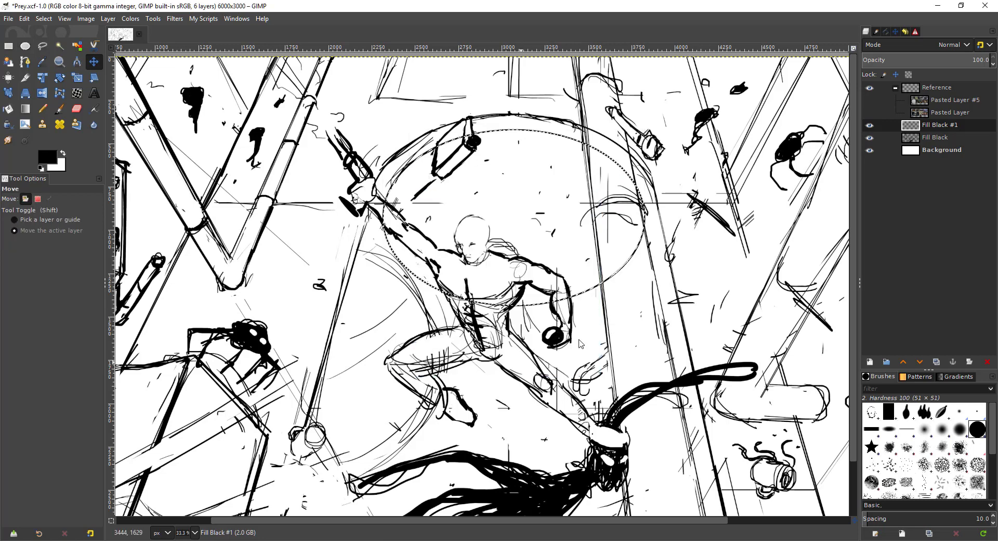
key("ctrl+shift+a")
Erase the sides and lower half of the smaller ellipse, keeping only its upper arc above the figure
key("shift+e")
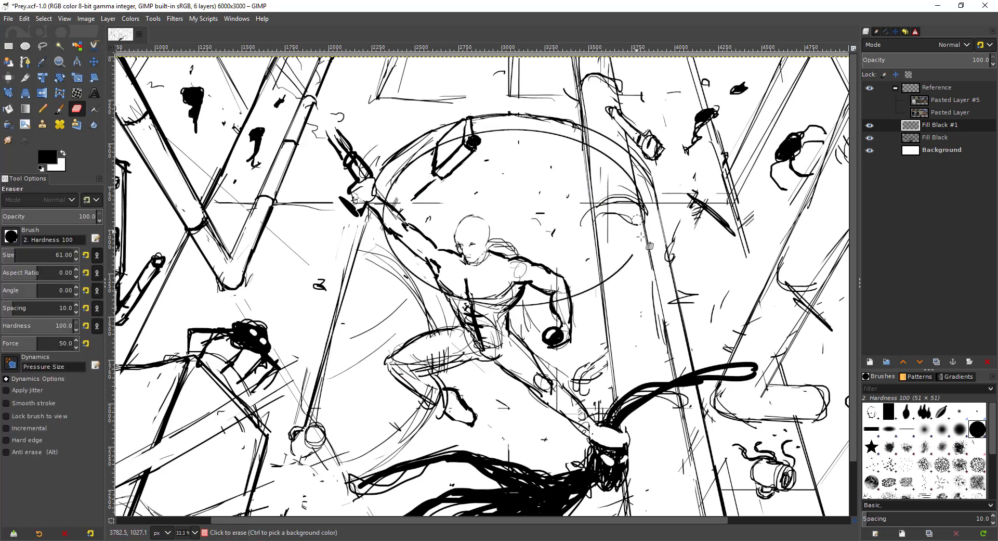
mouse_move(634, 244)
left_mouse_down()
mouse_move(617, 265)
mouse_move(552, 300)
mouse_move(525, 309)
mouse_move(500, 295)
mouse_move(463, 306)
mouse_move(485, 309)
mouse_move(468, 293)
mouse_move(430, 298)
mouse_move(434, 260)
mouse_move(403, 229)
mouse_move(397, 202)
mouse_move(384, 220)
left_mouse_up()
Paint a straight slanted line from the arc's end beside the raised hand down past the canvas's lower edge, forming the pillar's right side
key("p")
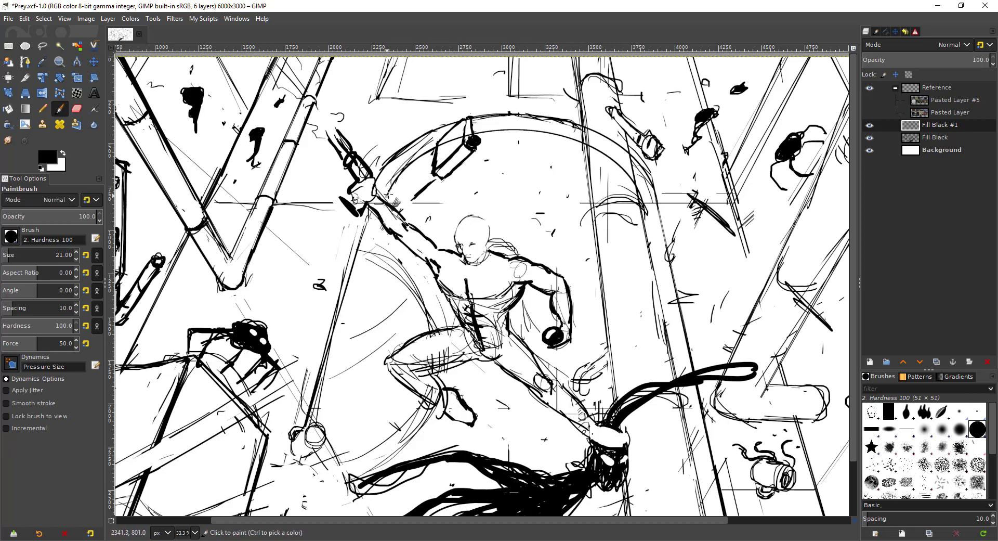
left_click(388, 195)
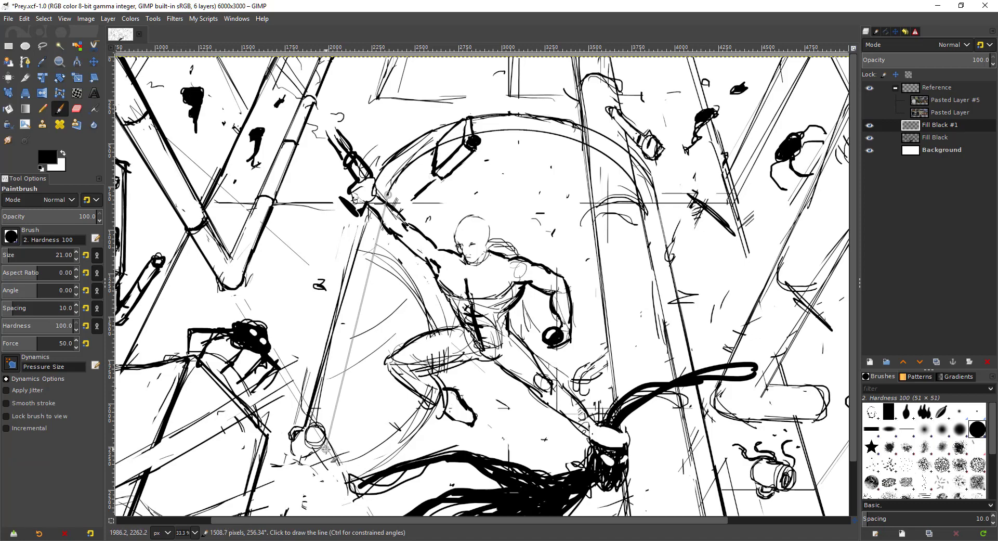
left_click_drag(347, 434, 392, 384)
scroll(383, 262, "down", 1)
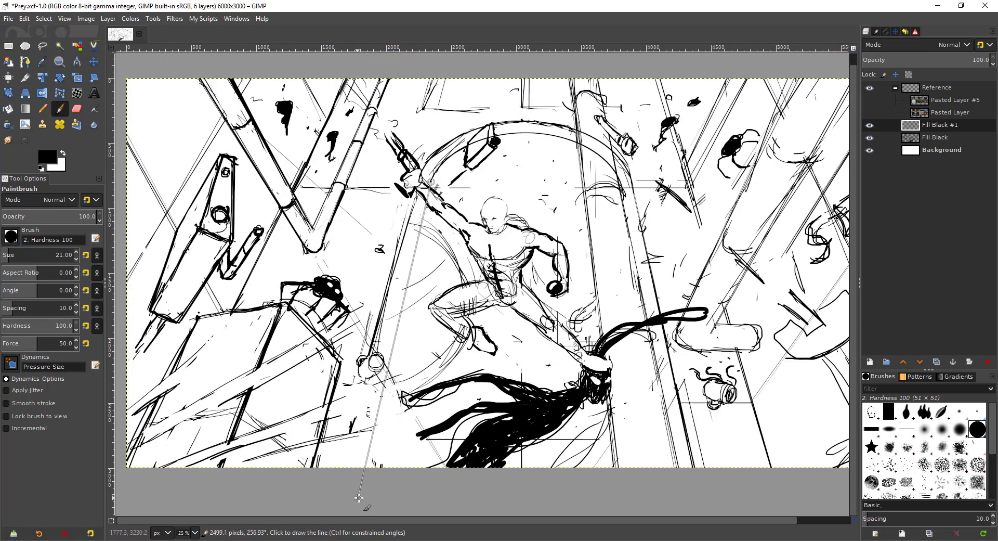
left_click(357, 498)
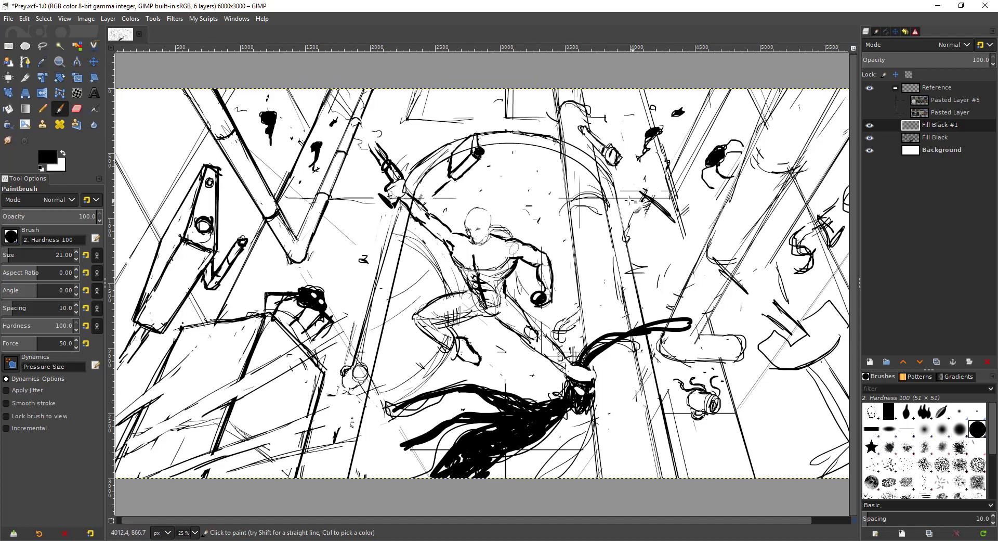
Erase the parts of both arc lines that cross the tall pillar right of the figure, so they stop at its edge
scroll(574, 164, "up", 2)
scroll(586, 202, "down", 2)
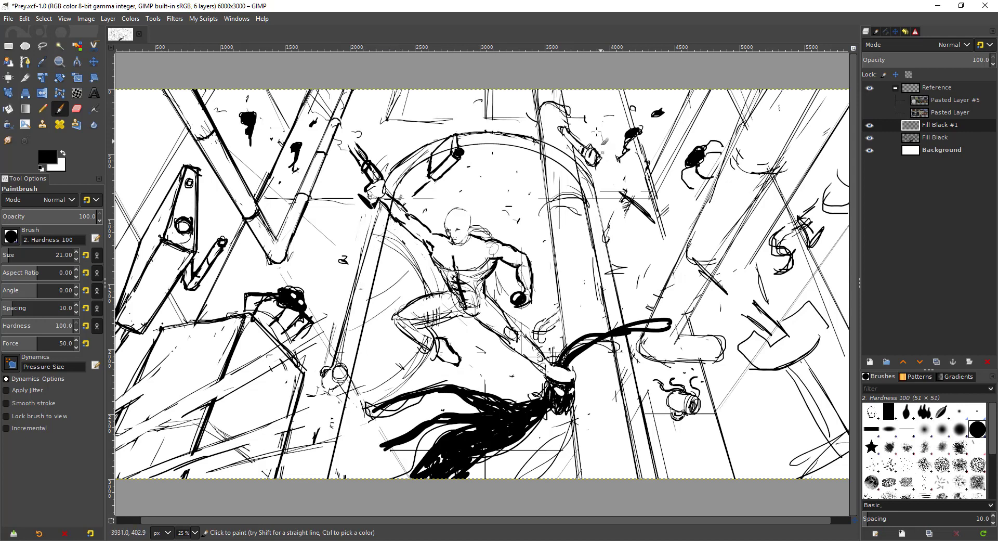
scroll(597, 132, "up", 1)
scroll(597, 133, "up", 2)
key("shift+e")
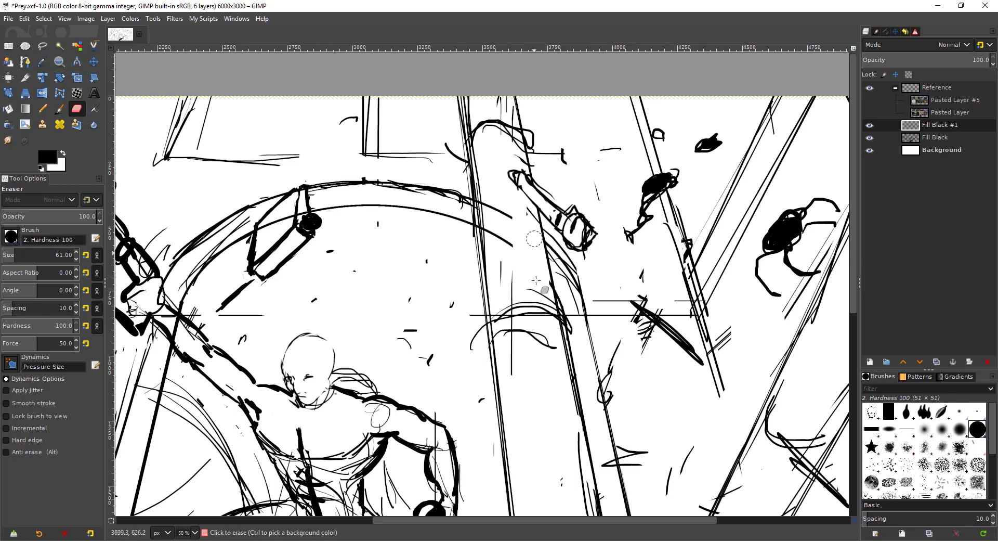
mouse_move(535, 281)
left_mouse_down()
mouse_move(499, 250)
mouse_move(488, 213)
mouse_move(509, 273)
left_mouse_up()
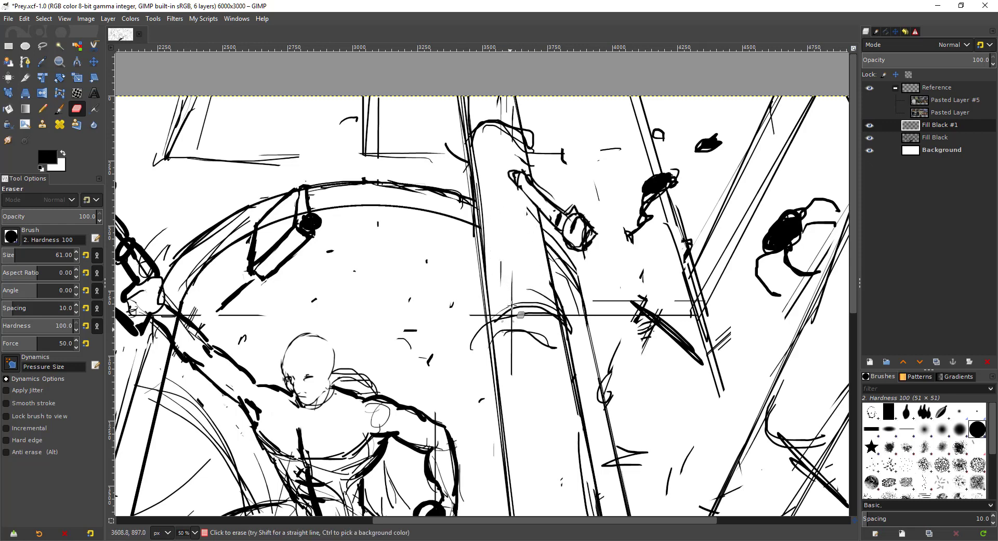
Save the drawing to Prey.xcf
scroll(517, 320, "down", 3)
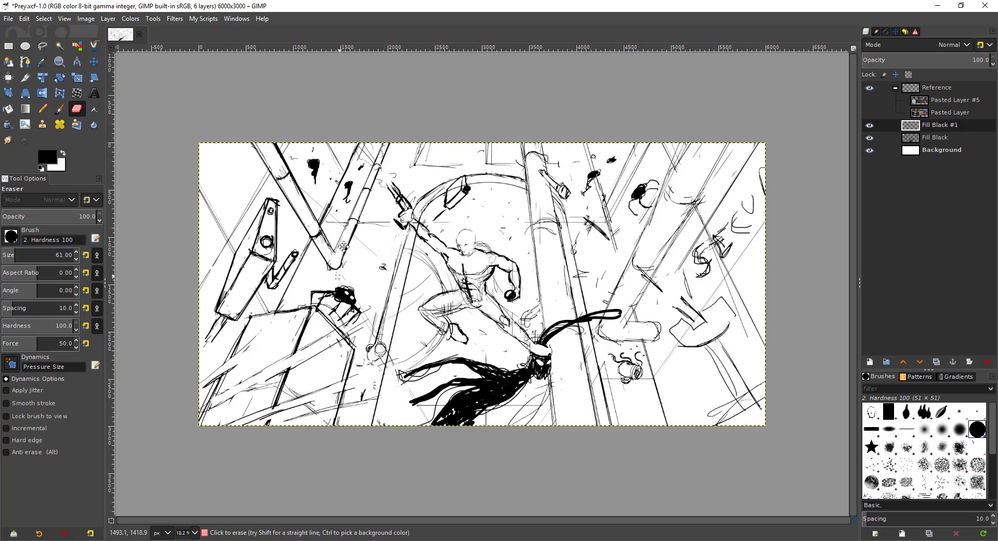
scroll(347, 254, "down", 1)
scroll(352, 262, "up", 1)
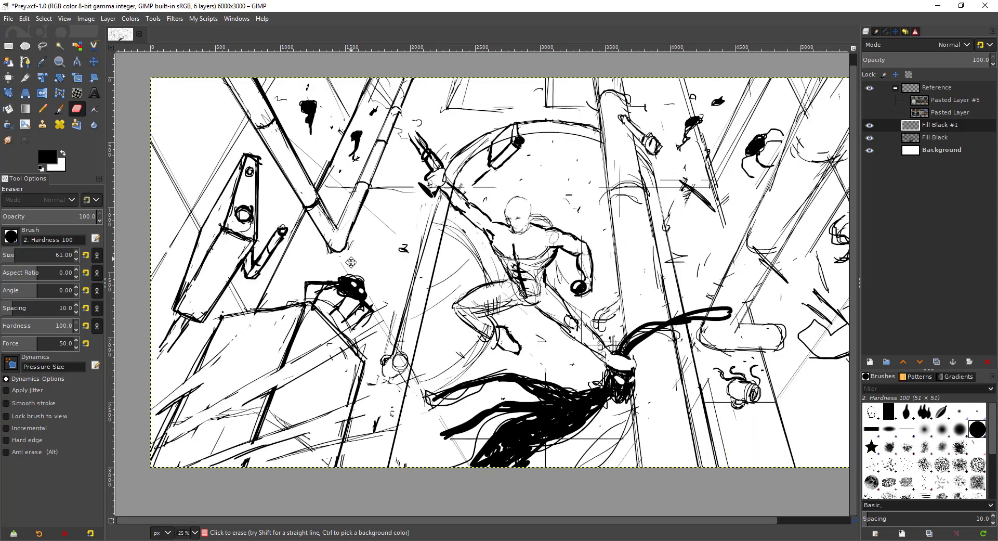
key("ctrl+s")
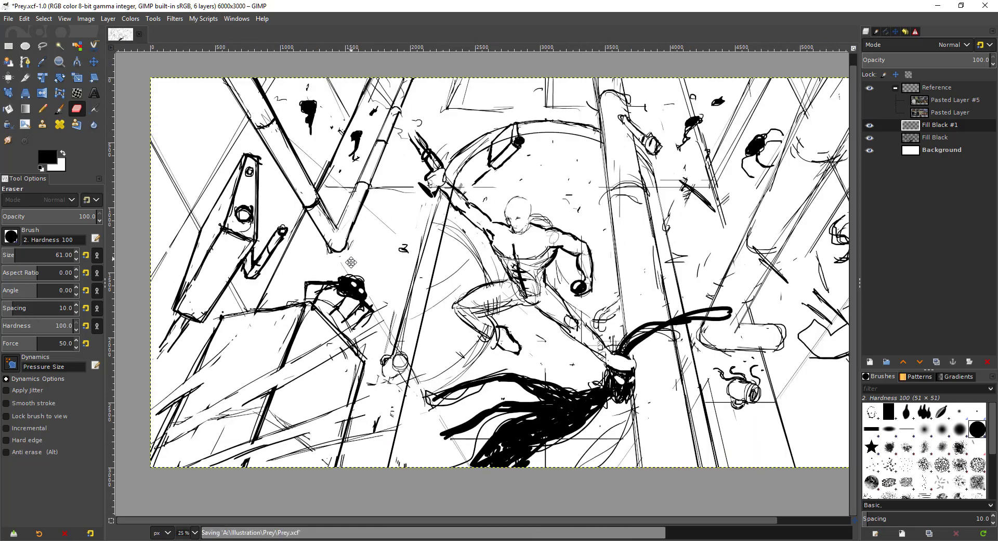
Erase the arc lines running through the inside of the floating box near the raised hand
mouse_move(523, 157)
left_mouse_down()
mouse_move(499, 169)
mouse_move(483, 169)
mouse_move(486, 150)
mouse_move(475, 163)
mouse_move(471, 166)
left_mouse_up()
scroll(489, 158, "up", 2)
scroll(468, 166, "down", 2)
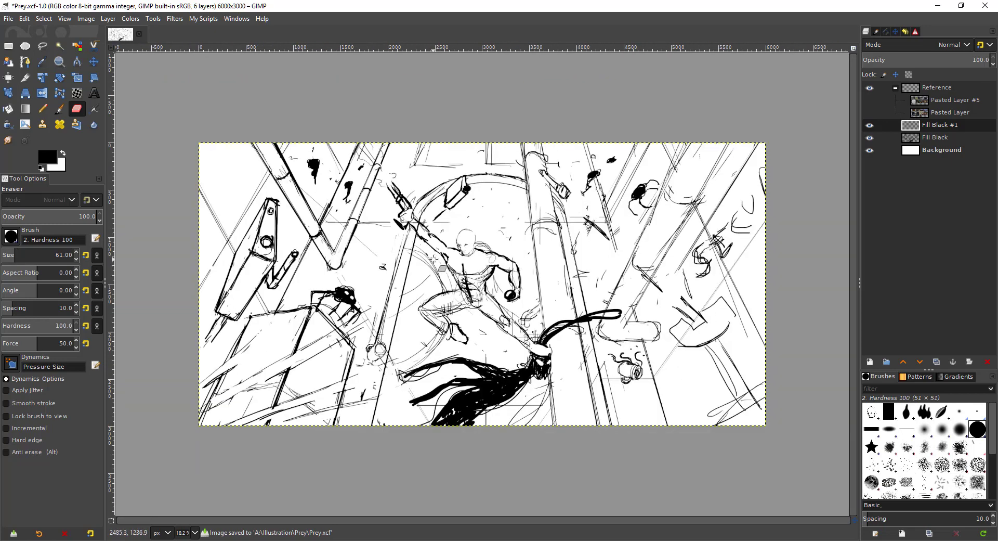
Paint bold black shading strokes along the underside of the figure's raised arm
scroll(434, 258, "up", 1)
key("p")
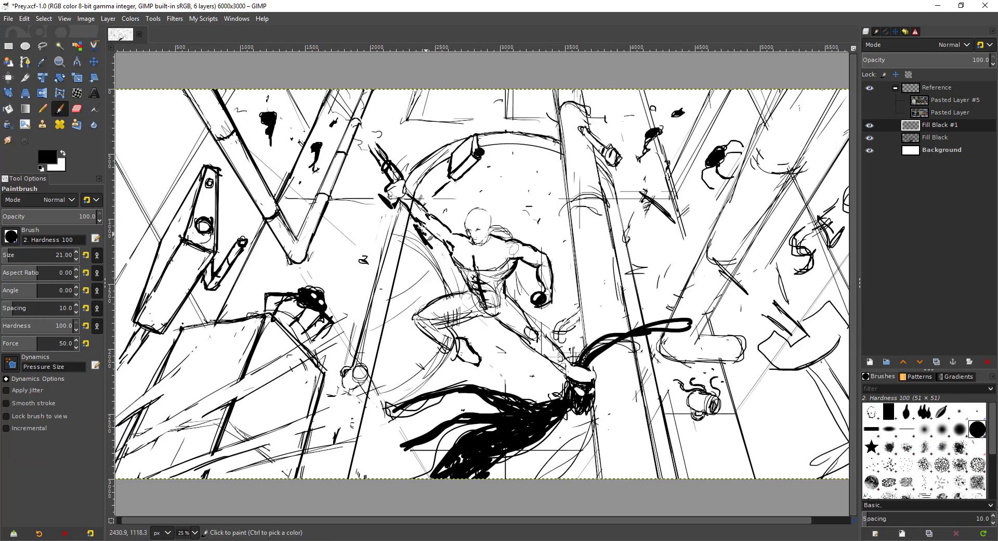
left_click_drag(420, 225, 432, 241)
scroll(422, 173, "up", 2)
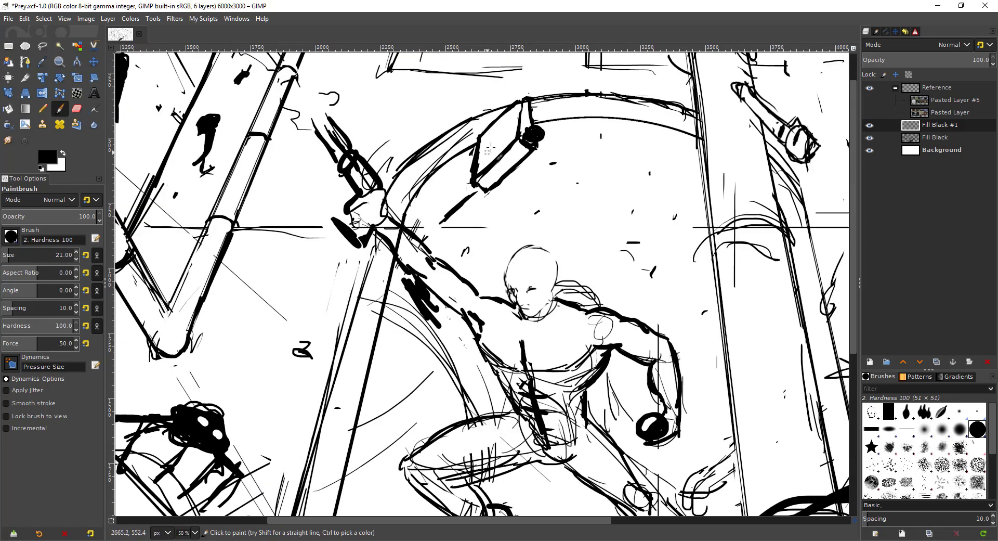
Thicken the arch's inner edge near the raised hand and ink the leaping figure's hair with the Paintbrush
left_click_drag(450, 161, 431, 181)
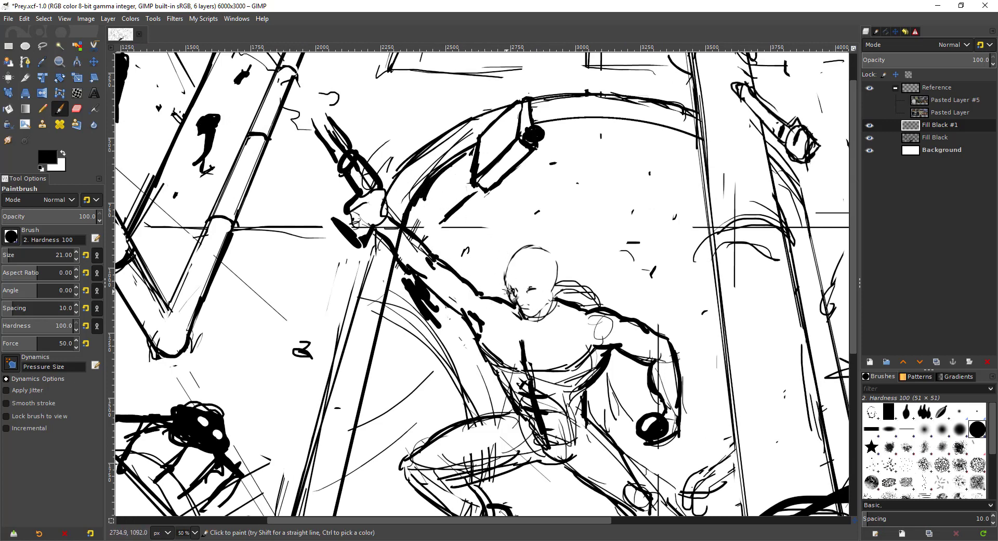
mouse_move(507, 283)
left_mouse_down()
mouse_move(519, 250)
mouse_move(533, 246)
mouse_move(559, 253)
mouse_move(499, 271)
mouse_move(546, 277)
mouse_move(515, 278)
mouse_move(559, 260)
mouse_move(560, 285)
mouse_move(576, 282)
mouse_move(599, 305)
left_mouse_up()
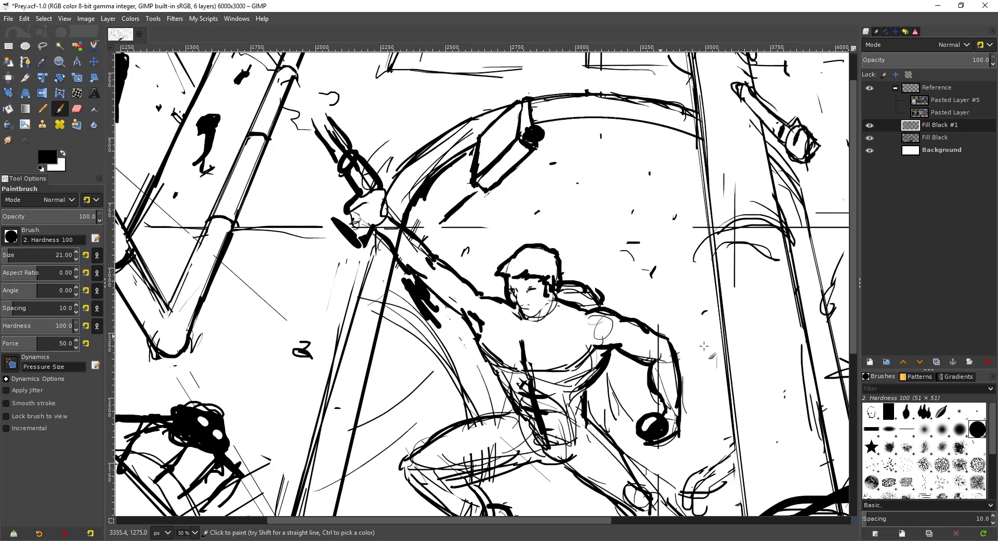
Ink a heavier upper contour along the figure's extended leg, from the hip down to the foot
scroll(647, 348, "down", 4)
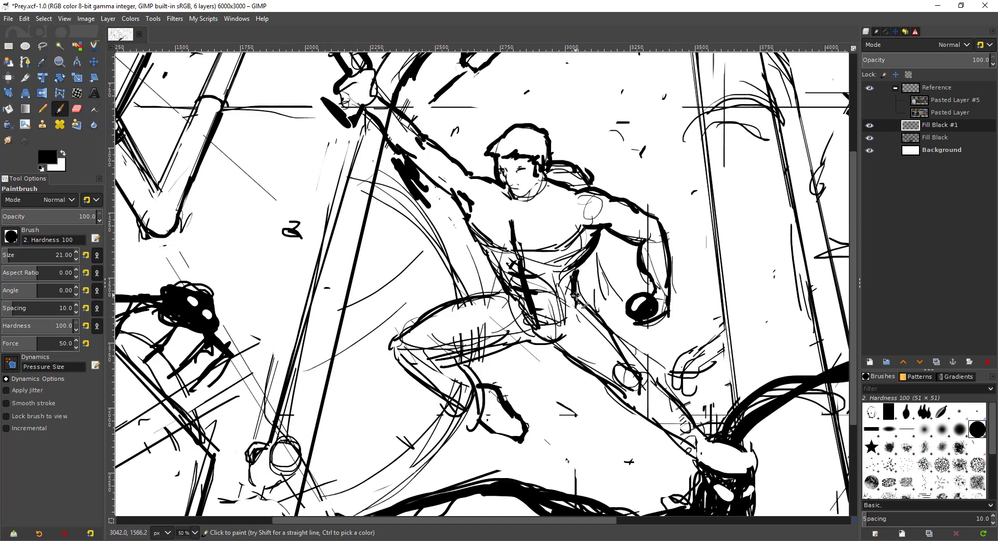
mouse_move(575, 297)
left_mouse_down()
mouse_move(629, 354)
mouse_move(609, 322)
mouse_move(628, 357)
left_mouse_up()
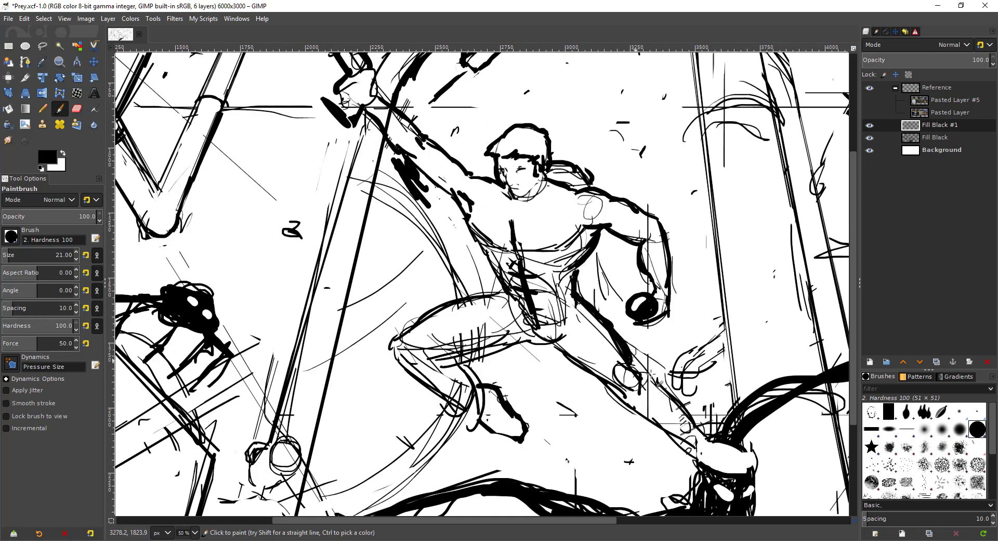
scroll(650, 374, "down", 5)
scroll(650, 374, "right", 5)
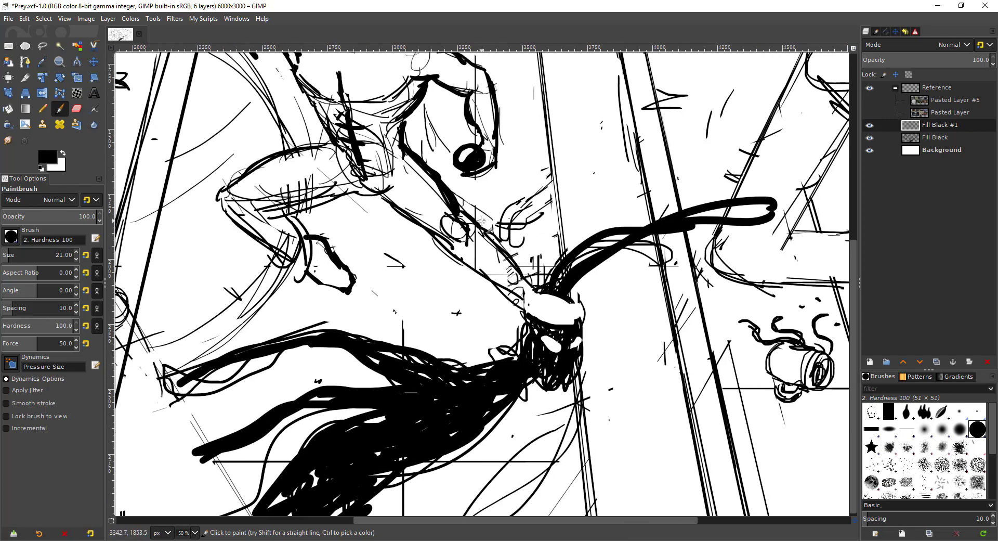
scroll(460, 281, "down", 3)
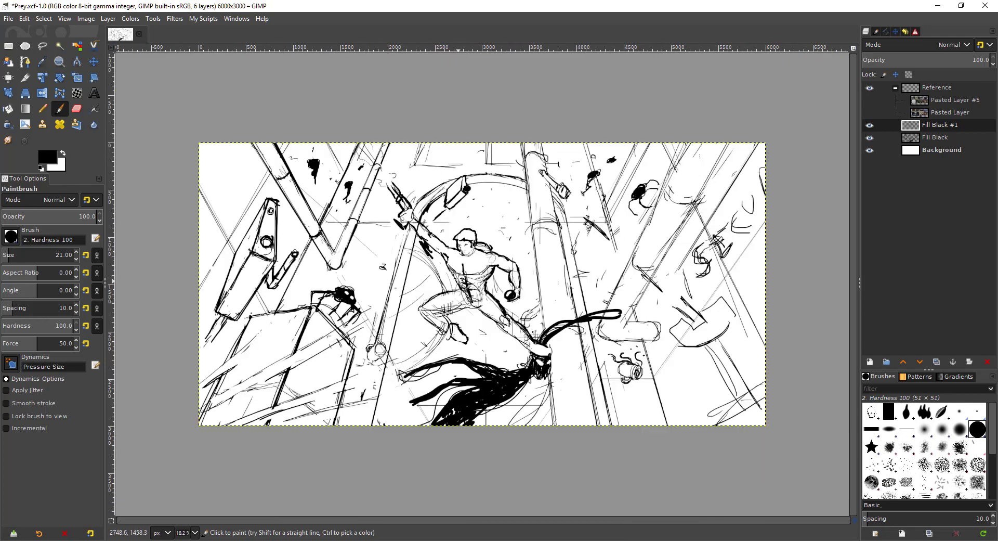
scroll(500, 304, "up", 2)
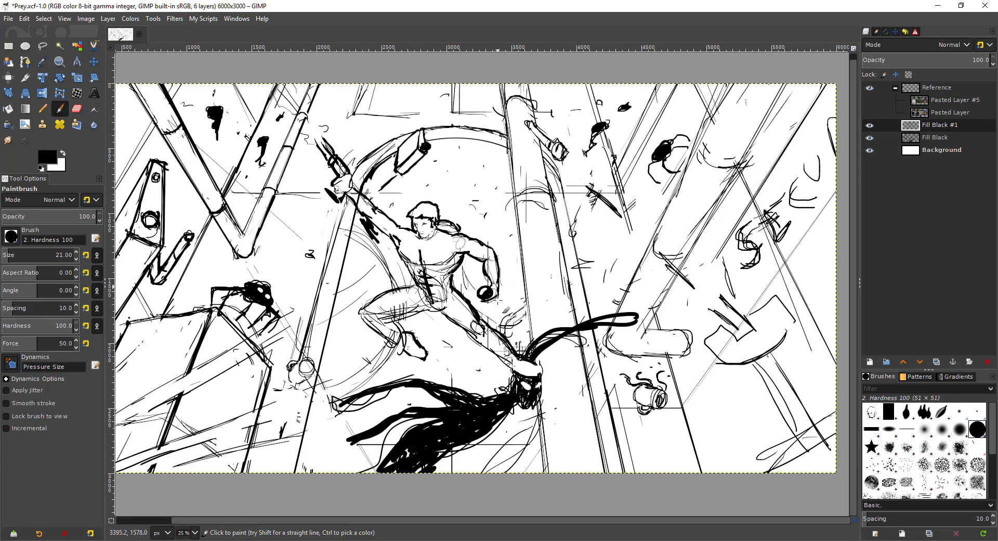
scroll(500, 300, "up", 2)
scroll(521, 320, "down", 2)
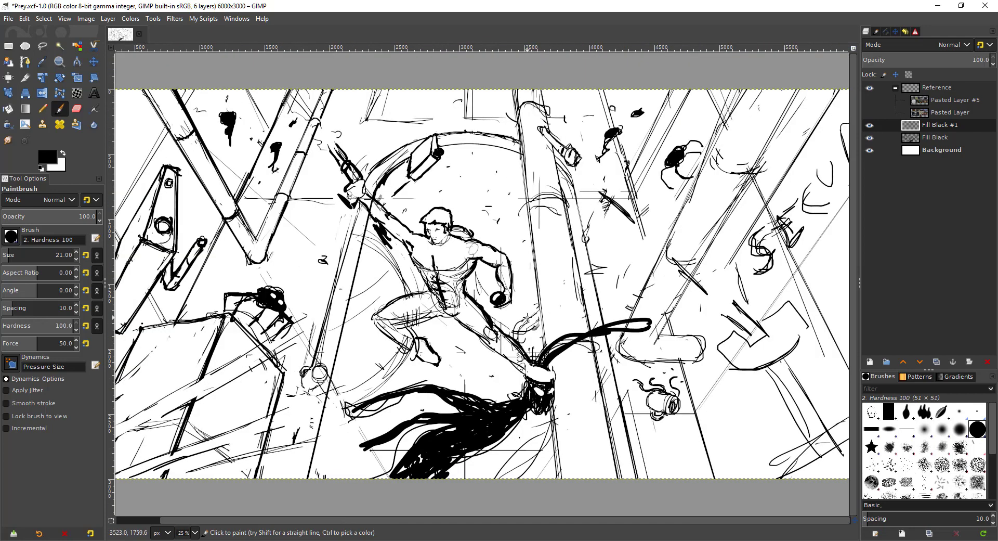
scroll(541, 323, "up", 3)
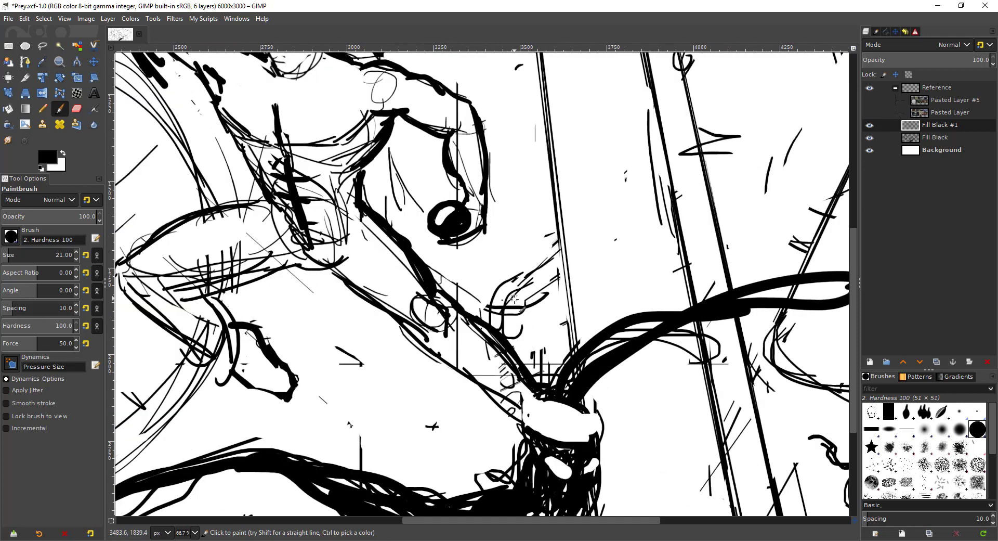
Merge the Fill Black #1 layer down and erase the loose sketch lines between the extended leg and the central pillar
key("shift+e")
left_click(517, 288)
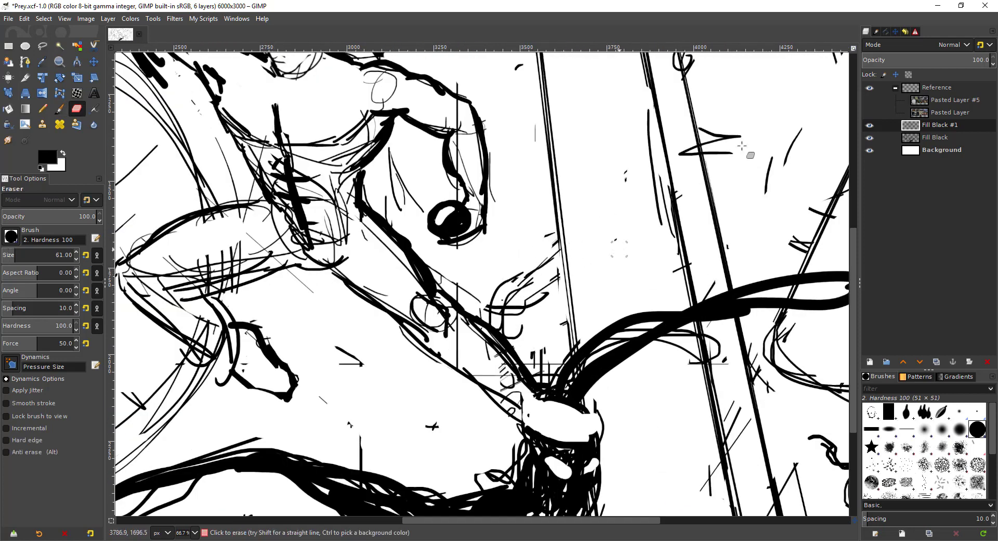
right_click(938, 129)
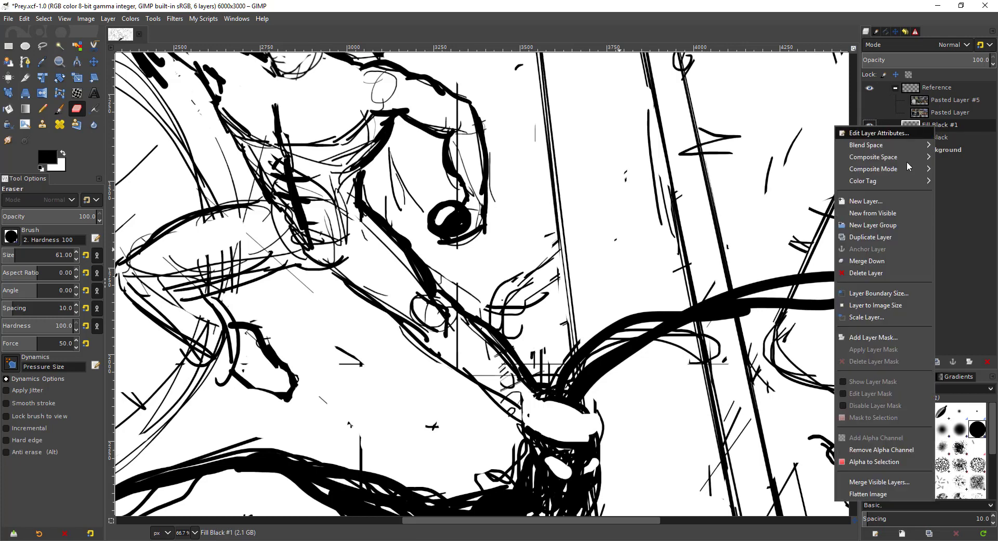
left_click(890, 267)
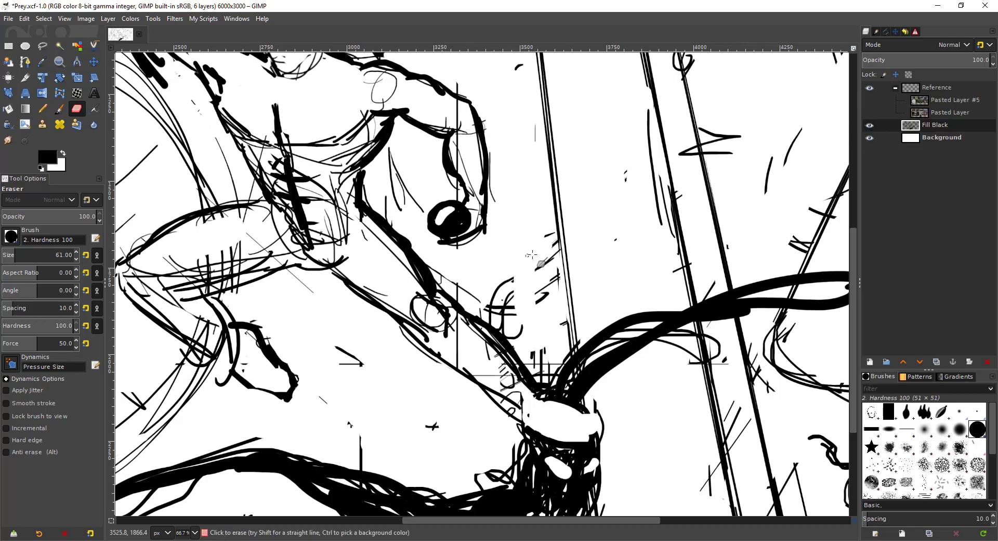
mouse_move(514, 274)
left_mouse_down()
mouse_move(507, 291)
mouse_move(525, 328)
mouse_move(514, 338)
left_mouse_up()
Ink a thick straight line along the central pillar's near edge, from the canvas top down to the creature's head
key("p")
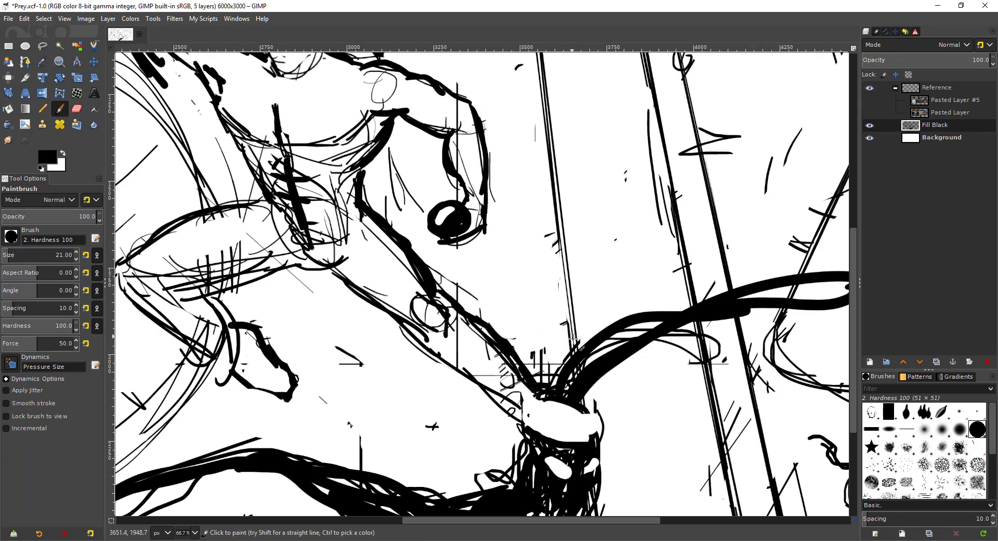
left_click_drag(549, 204, 579, 460)
scroll(585, 462, "down", 1)
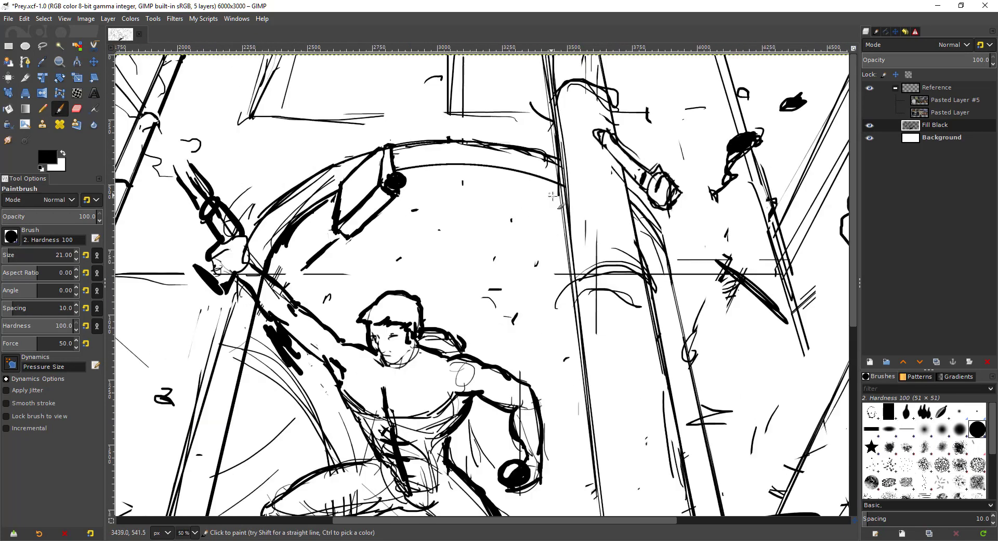
left_click_drag(566, 73, 572, 169)
left_click(557, 152, "shift")
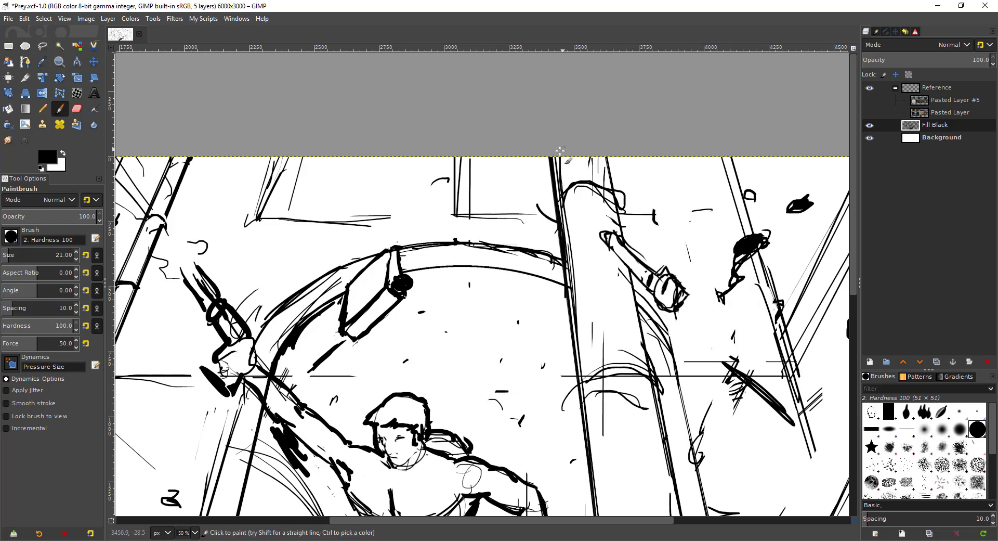
mouse_move(586, 390)
left_mouse_down()
mouse_move(549, 175)
mouse_move(585, 386)
mouse_move(547, 197)
left_mouse_up()
left_click(580, 460, "shift")
left_click_drag(298, 248, 385, 252)
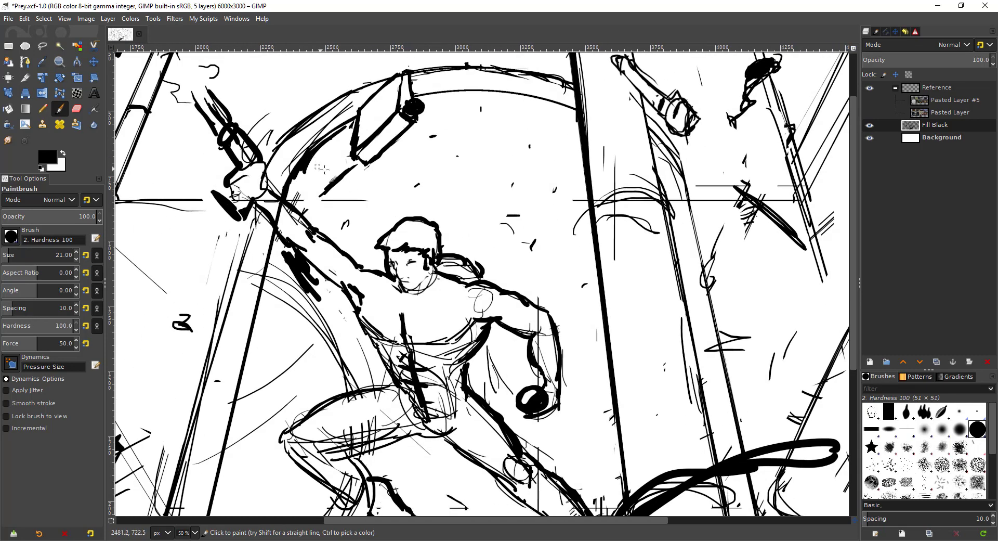
Bucket-fill the area inside the arch behind the figure with black, using the Fill similar colors option
key("shift+b")
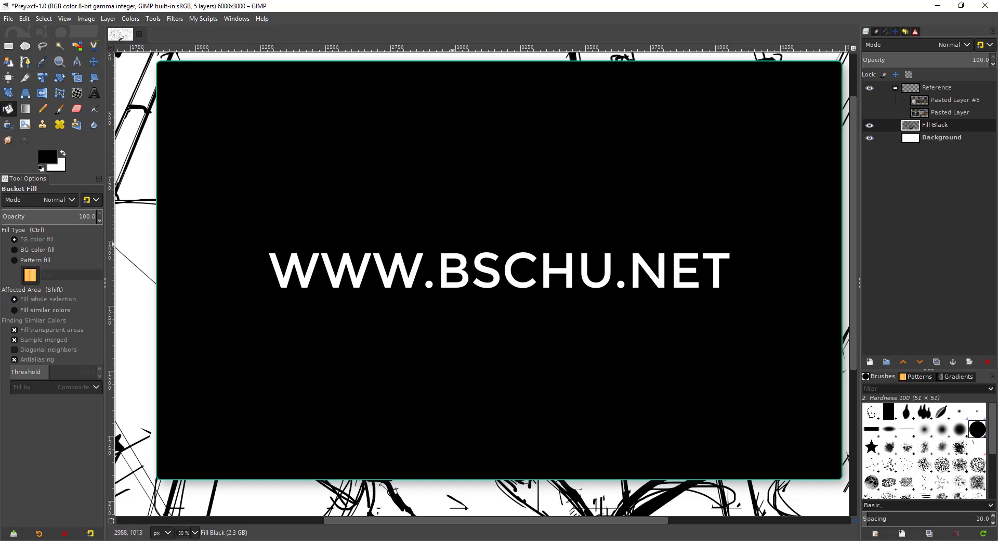
key("minus")
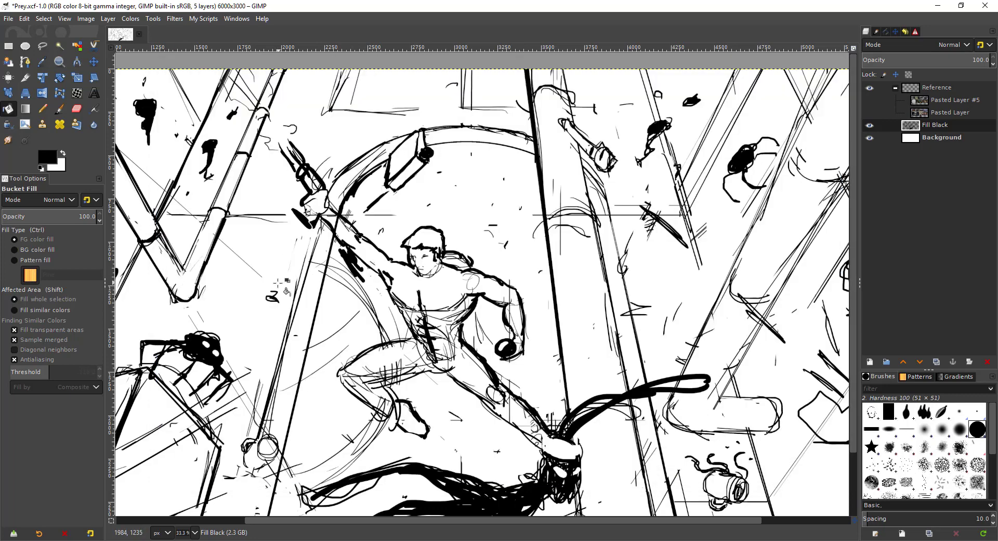
scroll(311, 336, "down", 5)
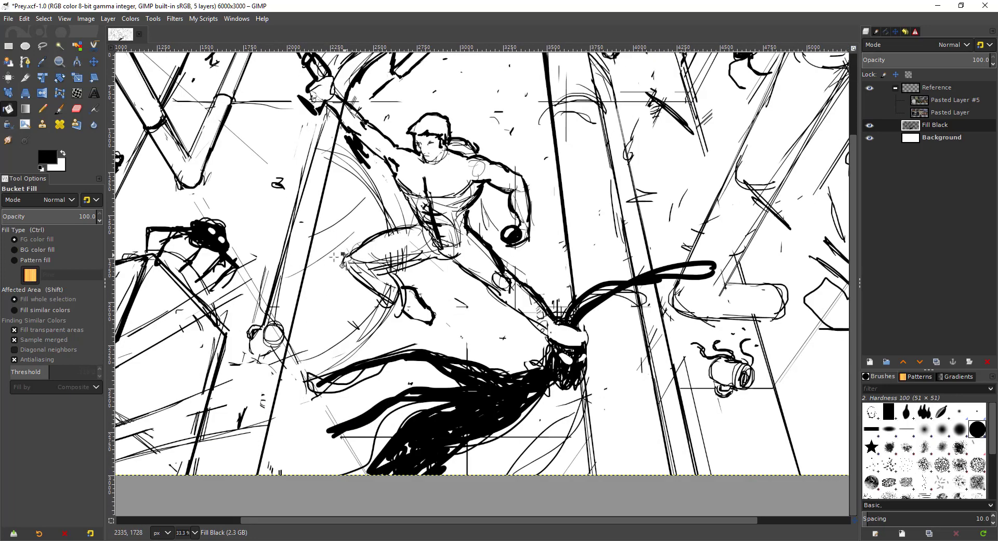
left_click(30, 310)
left_click(509, 146)
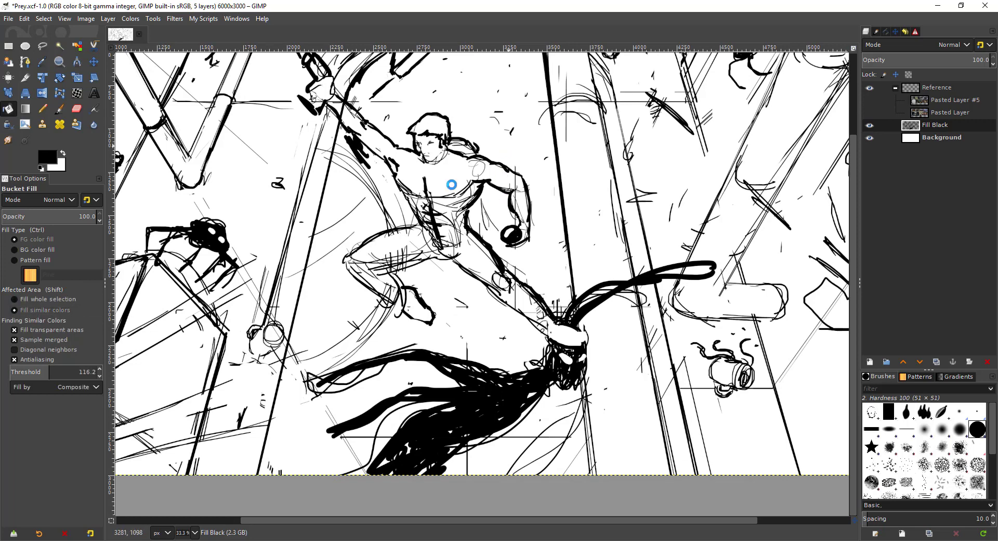
scroll(439, 242, "up", 3)
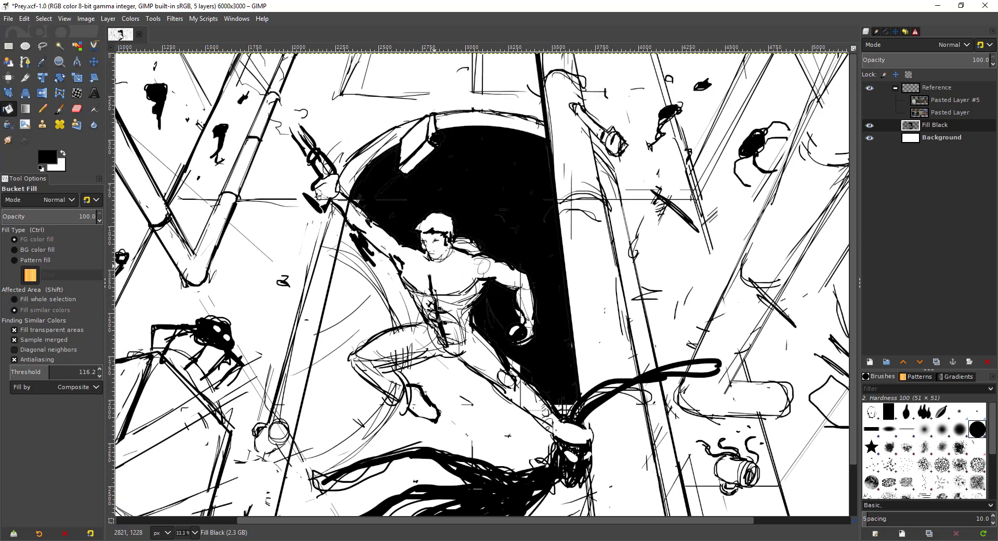
Paint a heavier black contour along the underside of the figure's bent thigh
scroll(460, 288, "down", 3)
scroll(432, 256, "up", 1)
key("p")
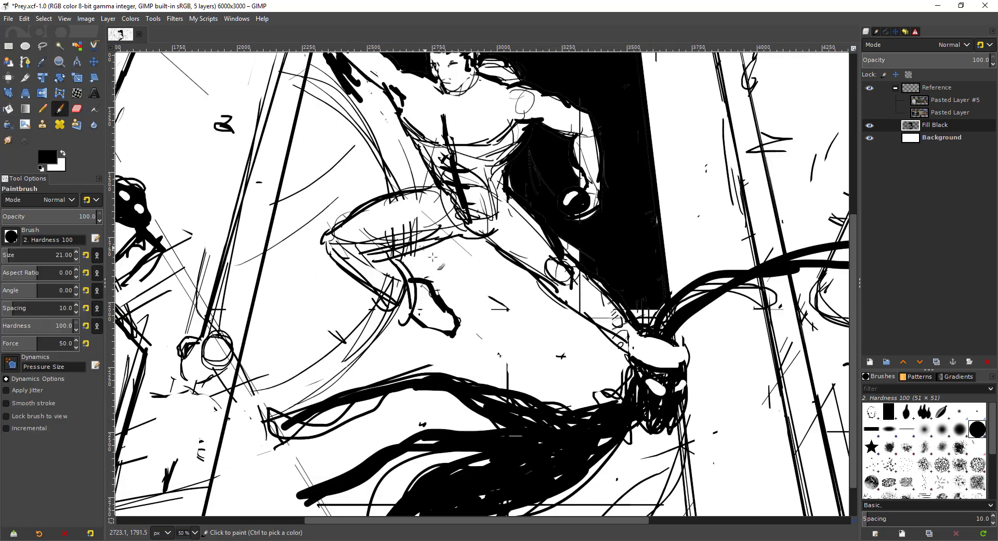
left_click_drag(398, 259, 475, 238)
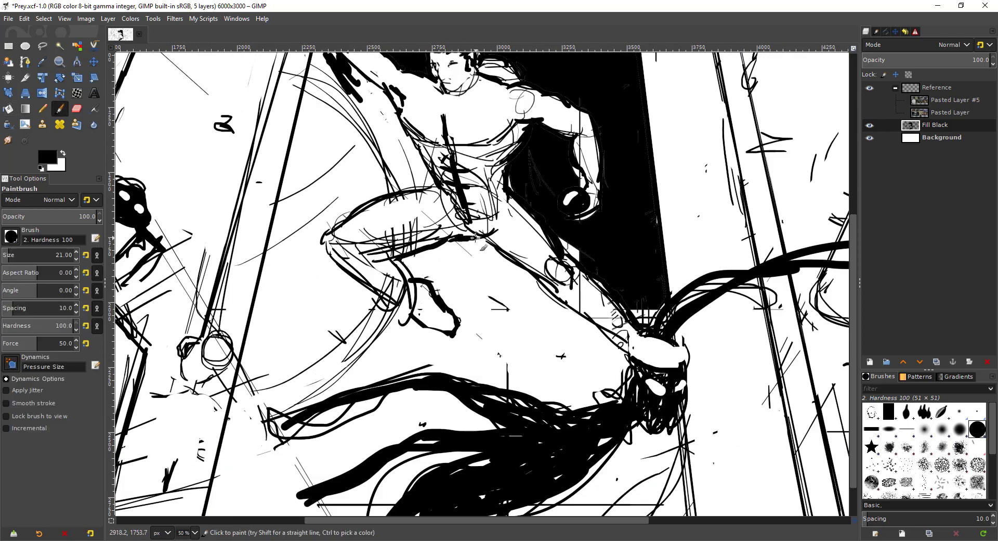
Thicken the underside of the extended leg and ink heavy black strokes above the creature's upper tentacle to its head
left_click_drag(542, 291, 433, 142)
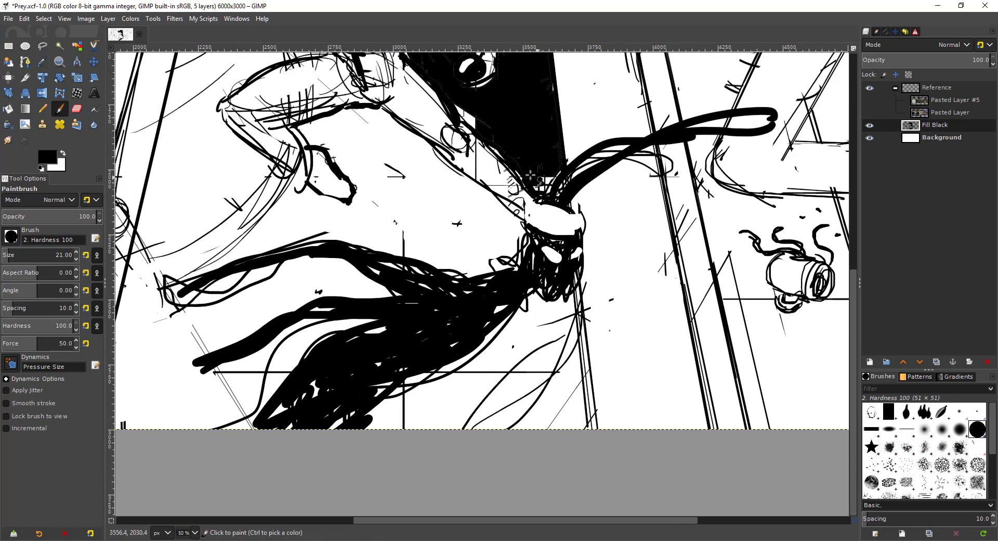
mouse_move(391, 121)
left_mouse_down()
mouse_move(454, 160)
mouse_move(513, 216)
mouse_move(509, 249)
mouse_move(469, 265)
mouse_move(505, 249)
left_mouse_up()
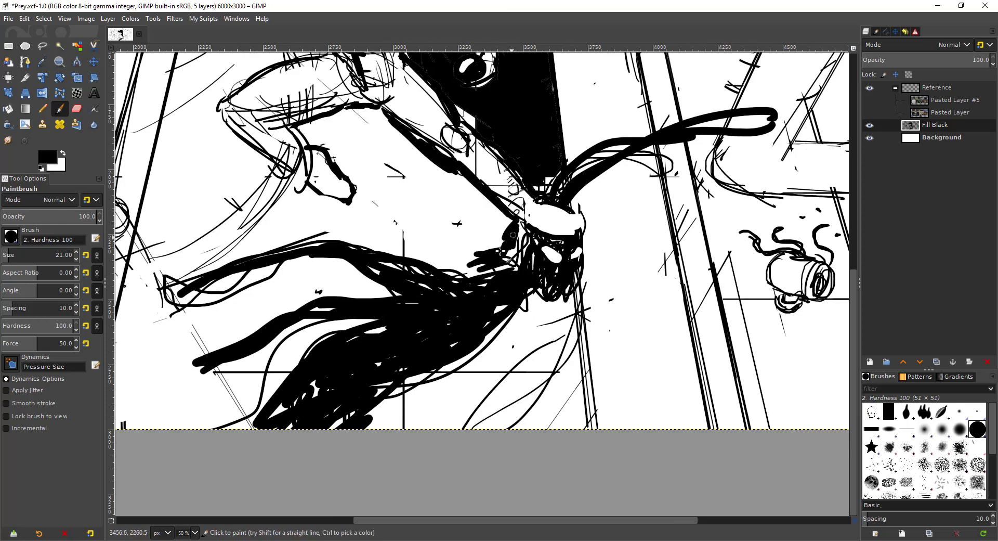
left_click_drag(245, 239, 356, 262)
mouse_move(289, 286)
left_mouse_down()
mouse_move(426, 251)
mouse_move(565, 286)
mouse_move(594, 285)
mouse_move(608, 267)
left_mouse_up()
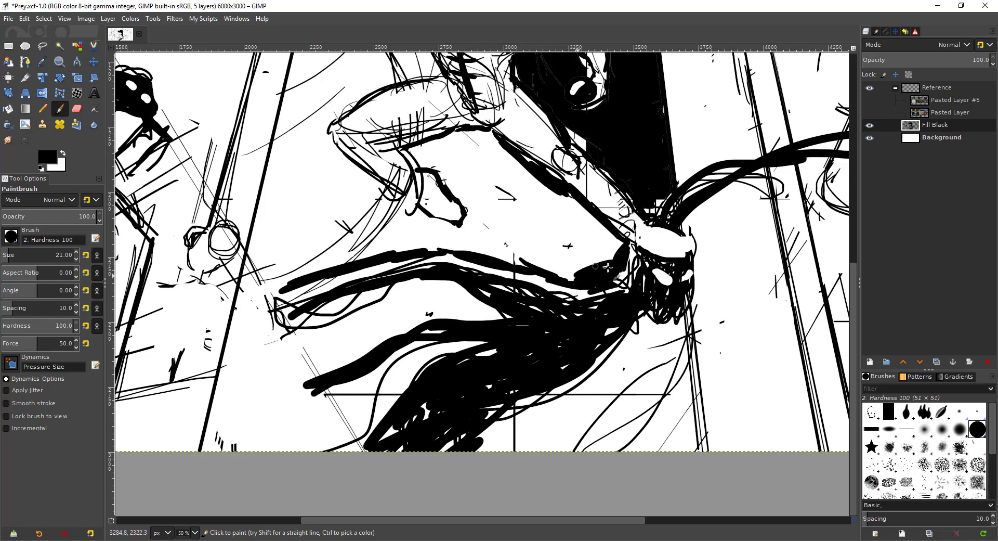
Draw an elliptical selection of about 1485 × 1407 px whose edge follows the sketched arc beside the figure's torso
scroll(327, 225, "up", 5)
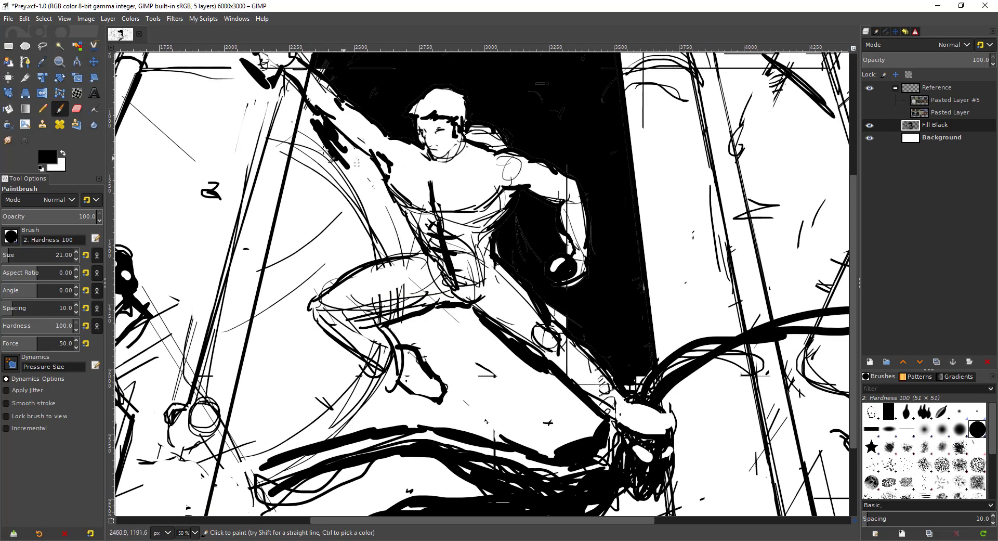
left_click_drag(238, 178, 368, 229)
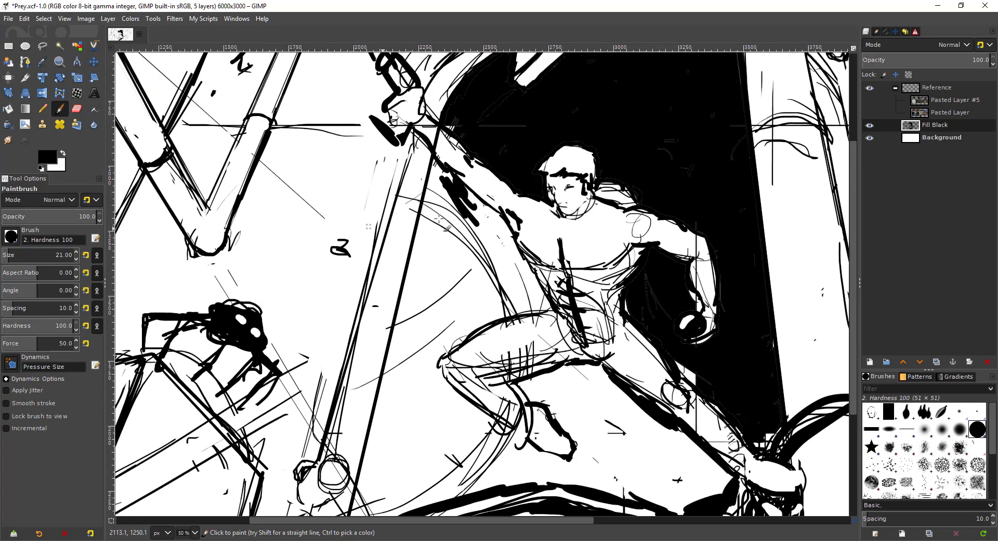
key("minus")
left_click(26, 47)
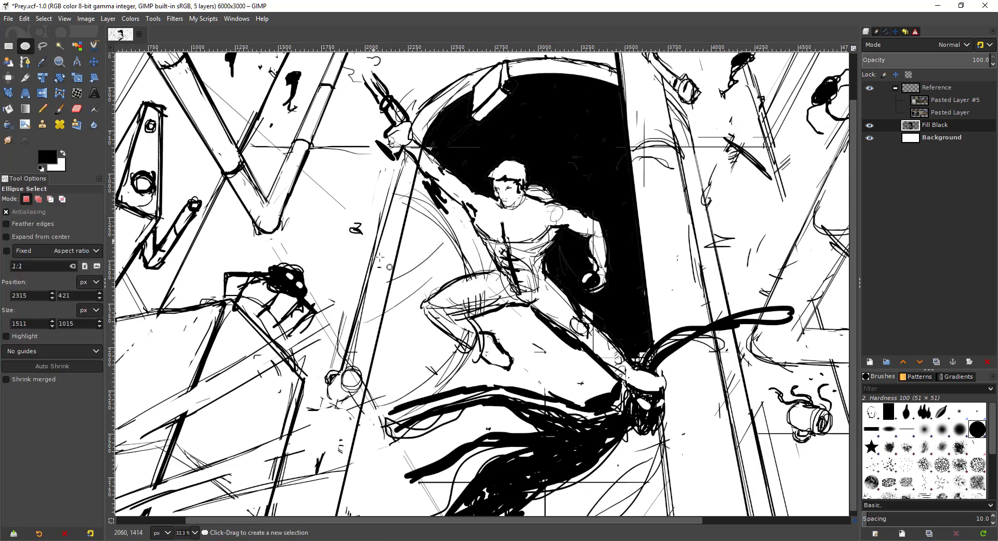
mouse_move(271, 166)
left_mouse_down()
mouse_move(332, 366)
mouse_move(471, 422)
left_mouse_up()
left_click_drag(477, 414, 477, 414)
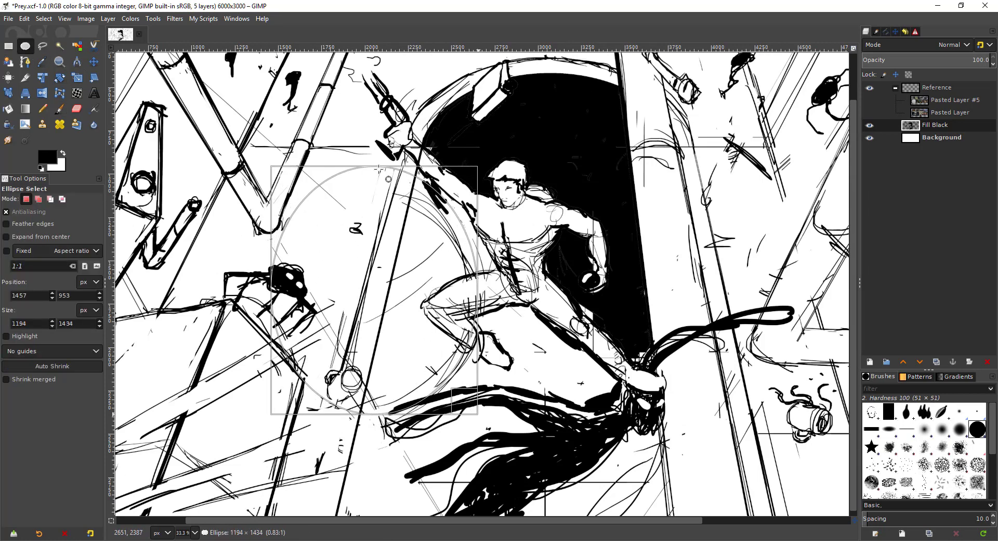
left_click(385, 178)
left_click_drag(385, 178, 372, 273)
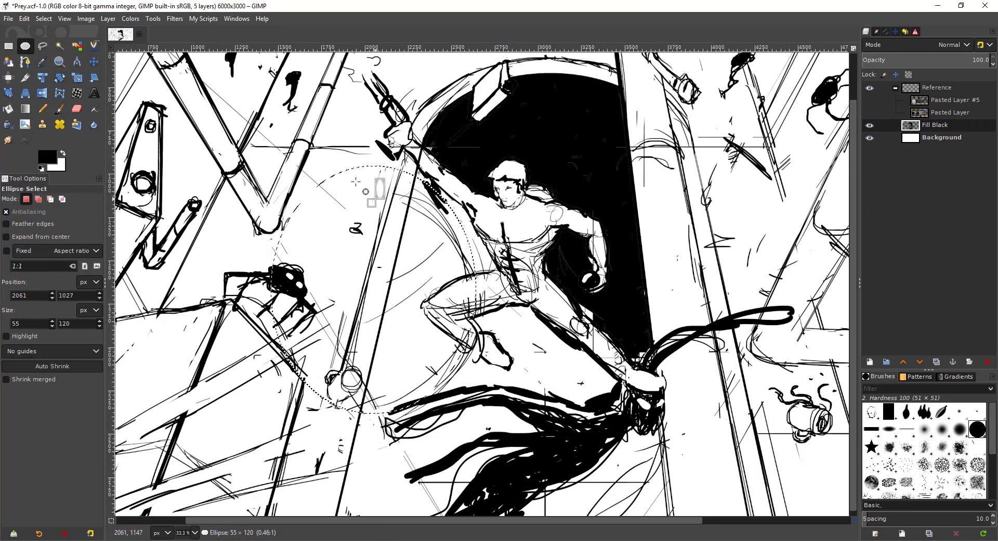
left_click_drag(294, 172, 467, 415)
left_click_drag(297, 297, 233, 297)
left_click_drag(455, 292, 462, 291)
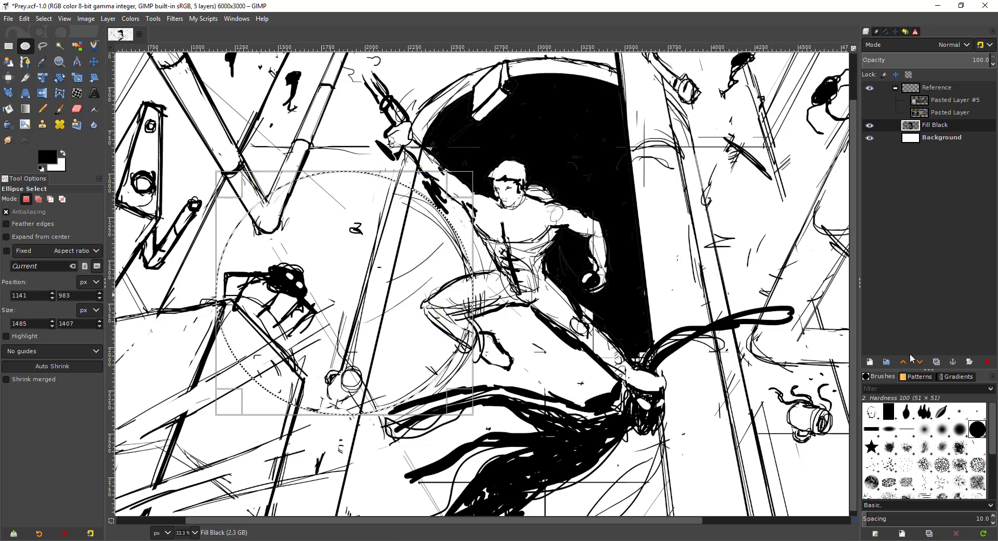
Stroke the elliptical selection with a 7 px solid antialiased line on a new transparent layer and clear the selection
left_click(868, 360)
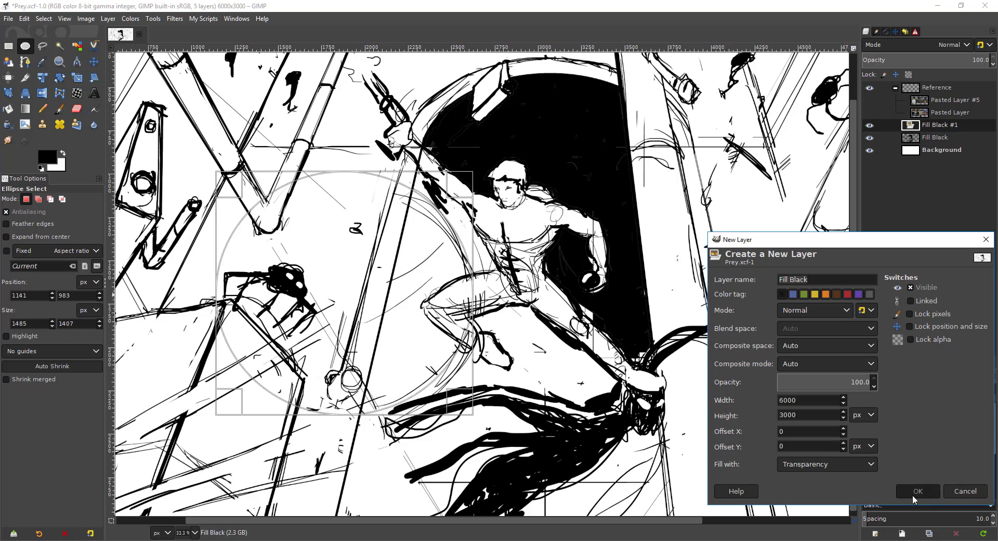
left_click(914, 494)
key("s")
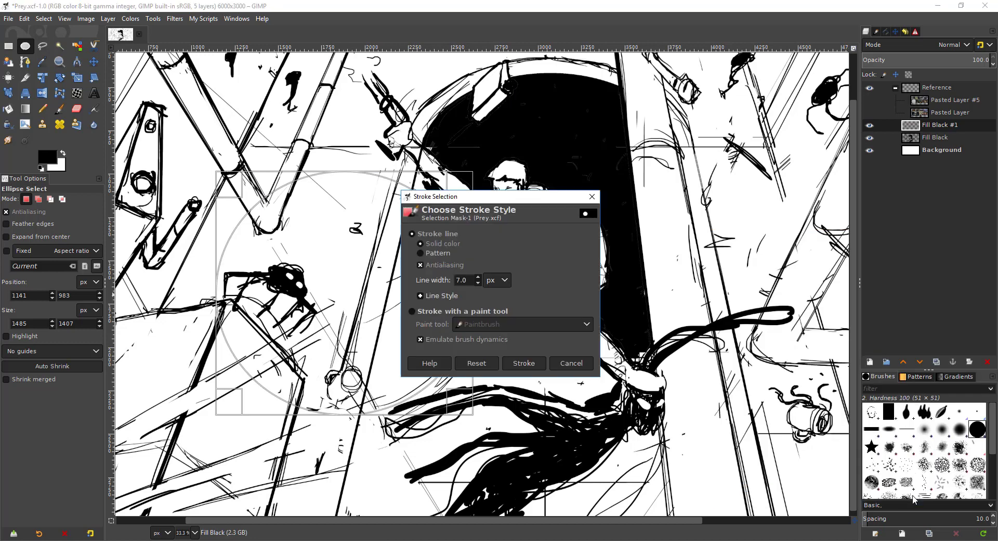
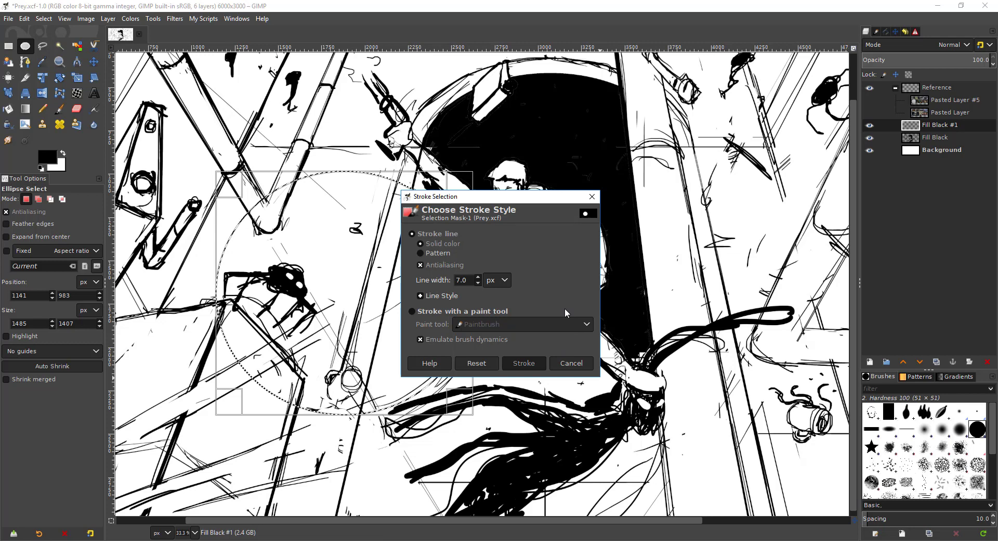
key("Return")
key("ctrl+shift+a")
key("m")
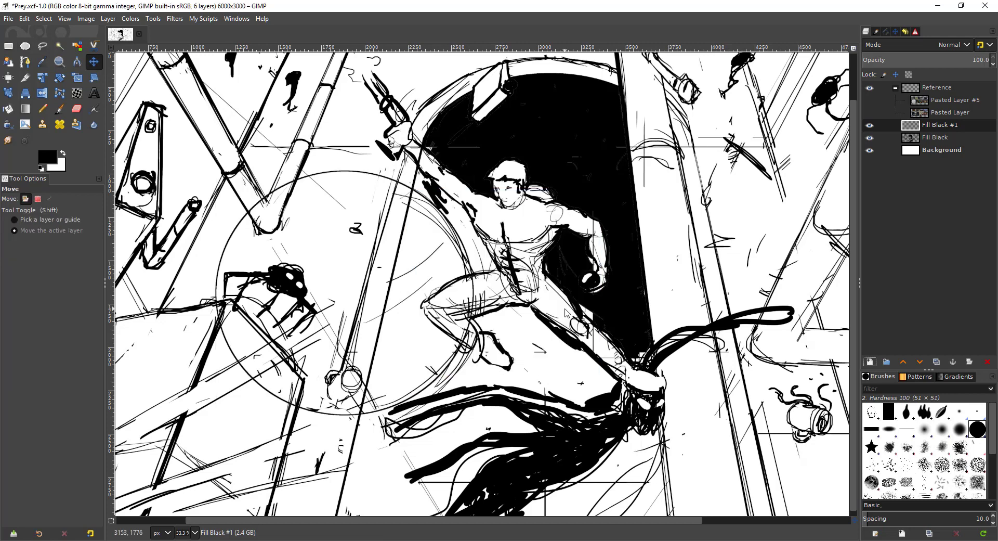
Erase the unneeded portions of the stroked ellipse, keeping only the arc beside the leaping figure
key("shift+e")
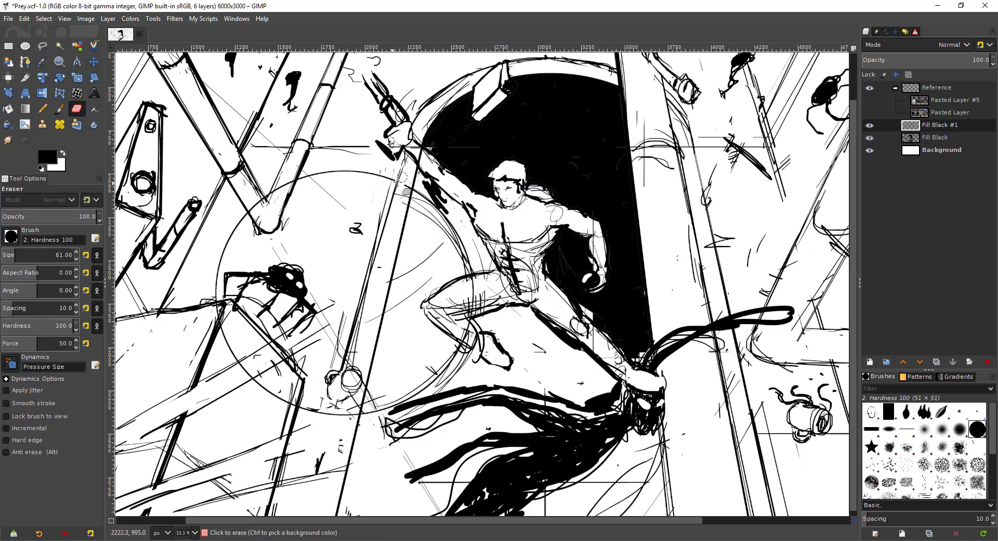
mouse_move(374, 178)
left_mouse_down()
mouse_move(293, 185)
mouse_move(323, 172)
mouse_move(285, 187)
mouse_move(238, 230)
mouse_move(251, 226)
mouse_move(224, 303)
mouse_move(222, 243)
mouse_move(242, 375)
mouse_move(224, 364)
mouse_move(244, 356)
mouse_move(246, 379)
mouse_move(294, 402)
mouse_move(285, 416)
mouse_move(318, 420)
left_mouse_up()
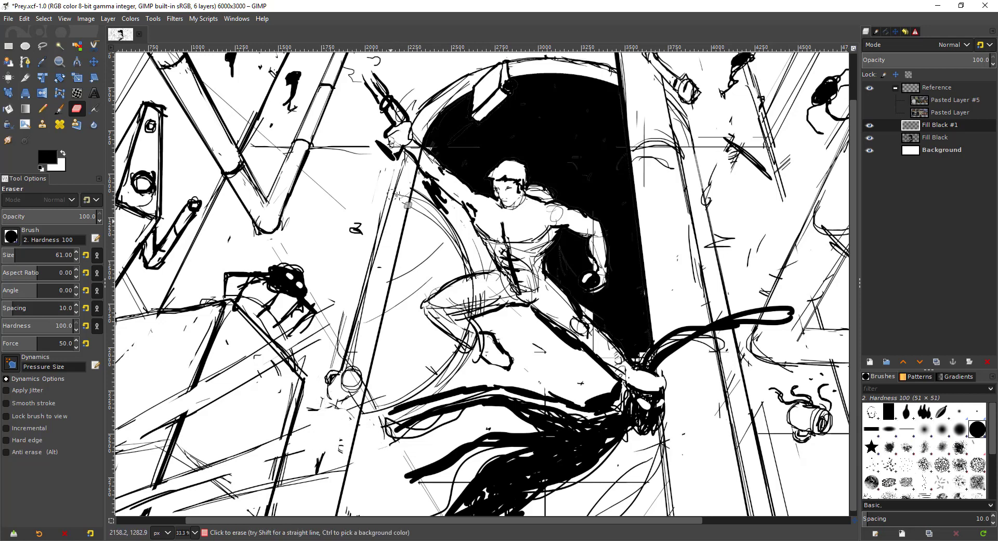
mouse_move(333, 449)
left_mouse_down()
mouse_move(401, 313)
mouse_move(368, 384)
mouse_move(385, 327)
mouse_move(369, 385)
left_mouse_up()
key("p")
mouse_move(370, 383)
left_mouse_down()
mouse_move(381, 323)
mouse_move(351, 228)
left_mouse_up()
key("shift+e")
key("minus")
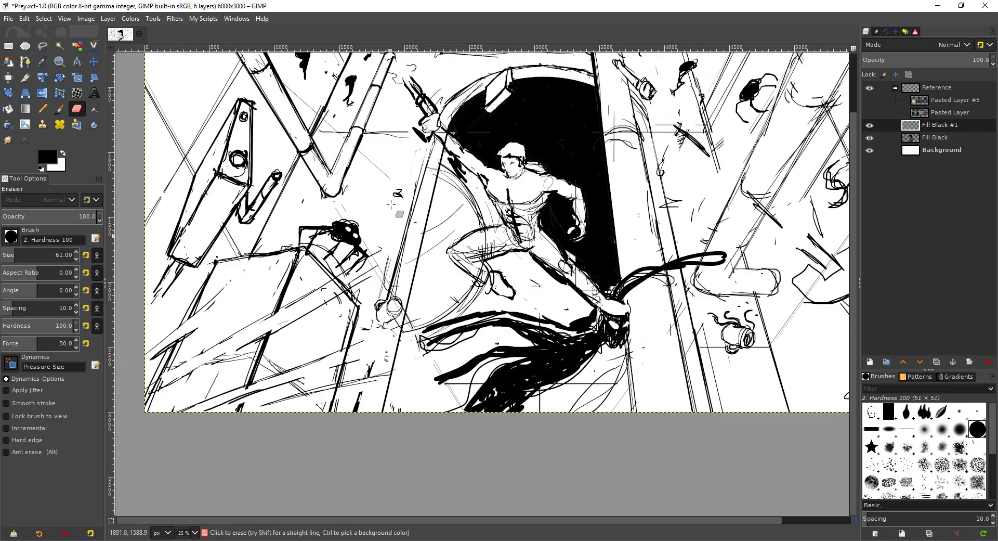
left_click_drag(388, 187, 364, 248)
key("plus")
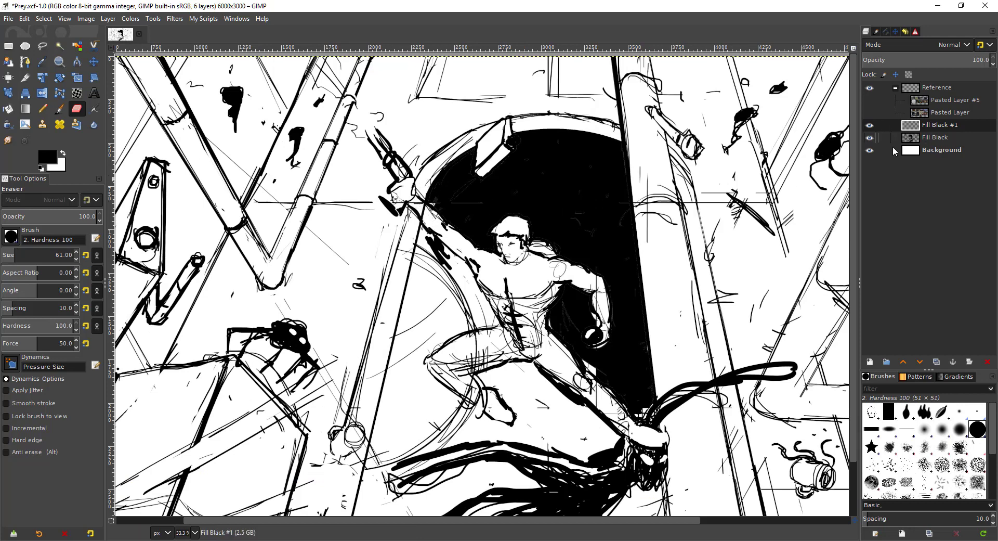
Merge the ellipse layer down into the Fill Black layer
key("m")
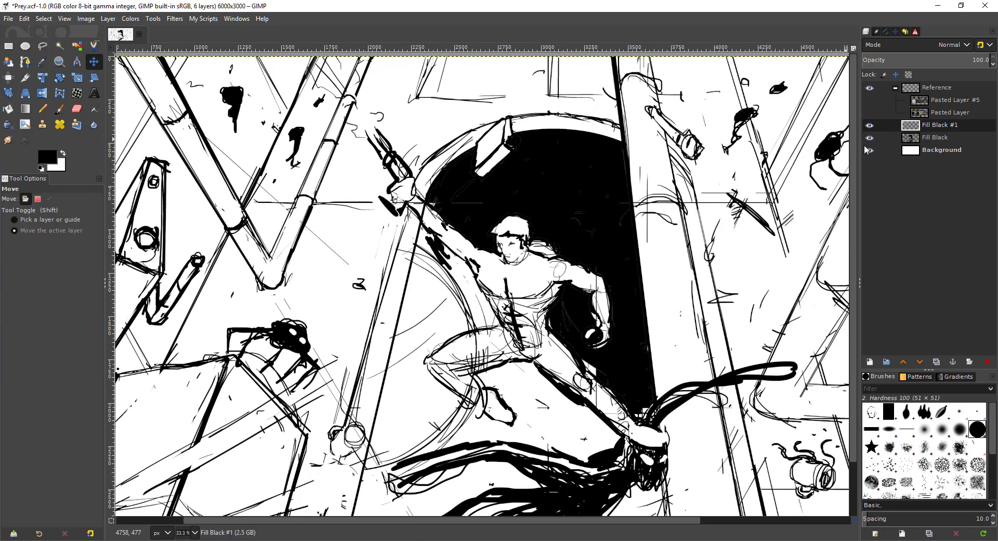
right_click(882, 124)
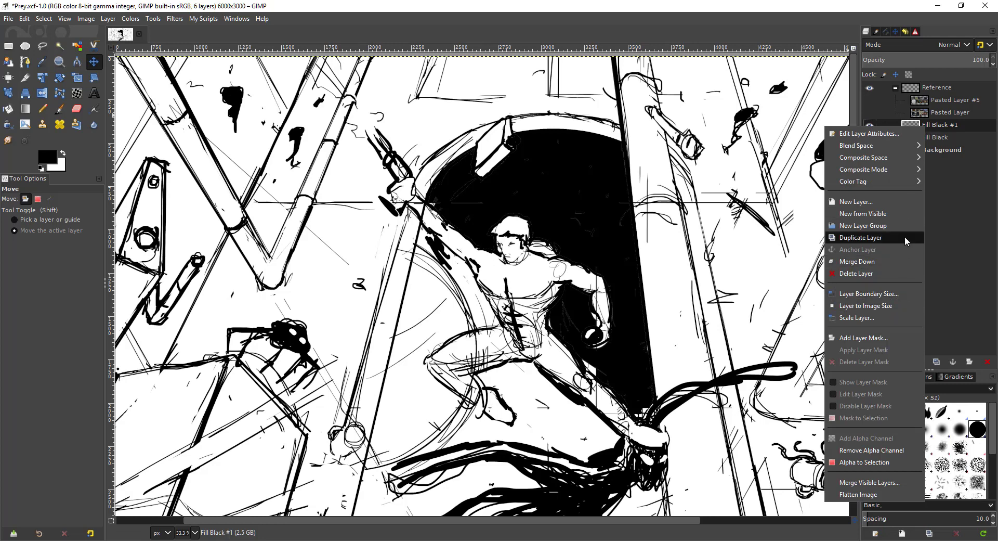
left_click(900, 261)
Reduce the eraser size to 41 and erase a short white streak just below the panel hanging in the arch
key("shift+e")
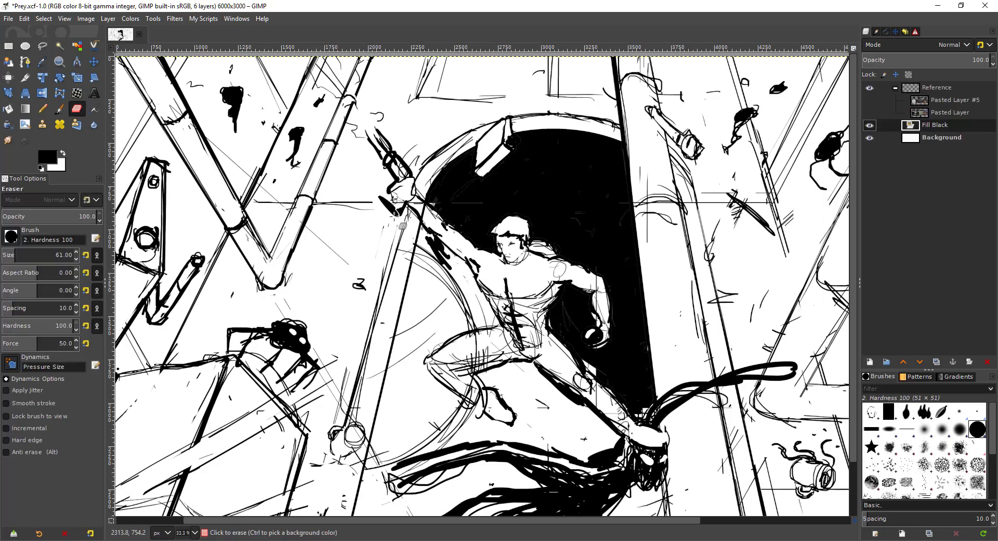
scroll(420, 183, "up", 1, "ctrl")
left_click_drag(418, 177, 440, 199)
key("p")
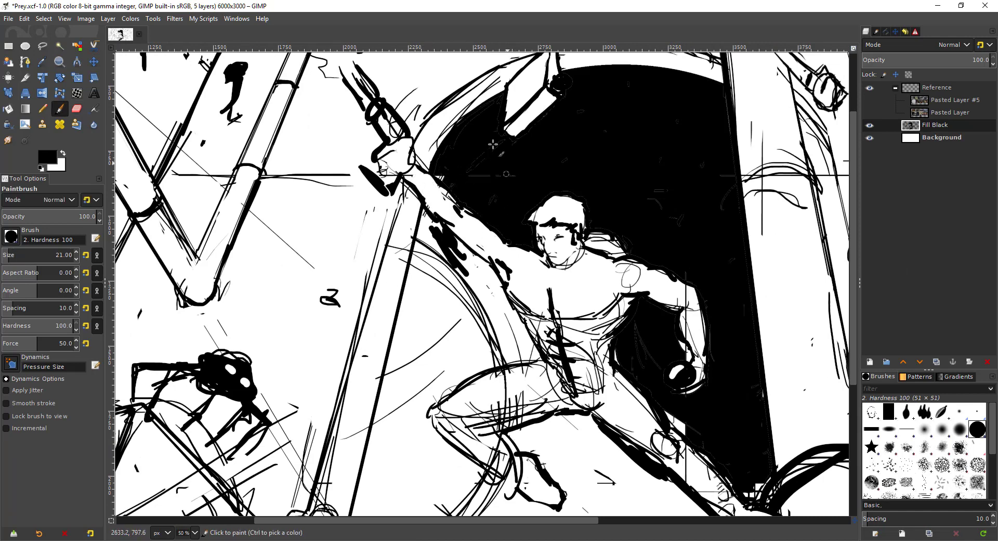
key("shift+e")
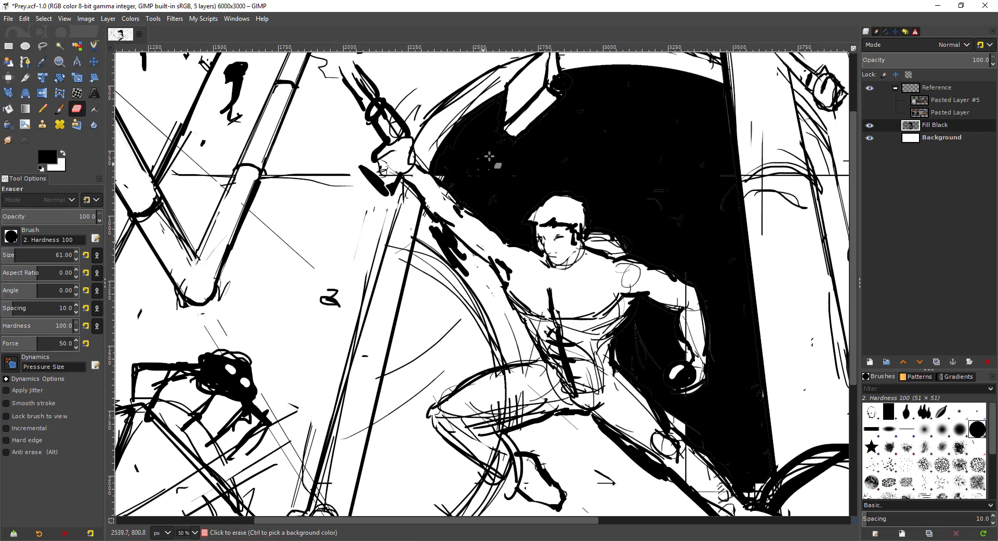
key("bracketleft")
key("bracketleft")
left_click_drag(505, 139, 489, 158)
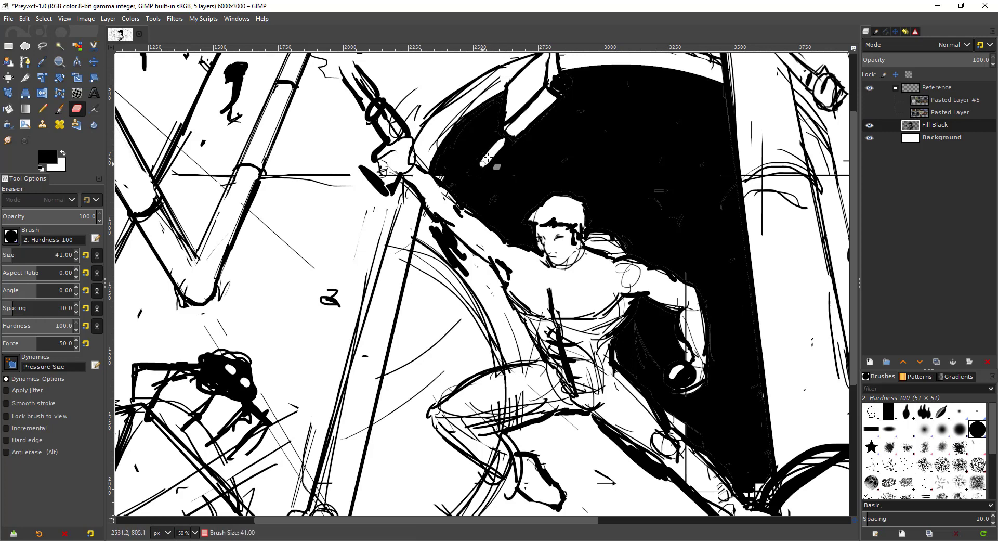
Paint the gap between the curved arc and the figure's raised arm and torso black, tidying its edge with the eraser
left_click_drag(475, 256, 444, 161)
key("p")
mouse_move(396, 115)
left_mouse_down()
mouse_move(408, 146)
mouse_move(468, 205)
mouse_move(450, 187)
mouse_move(458, 208)
left_mouse_up()
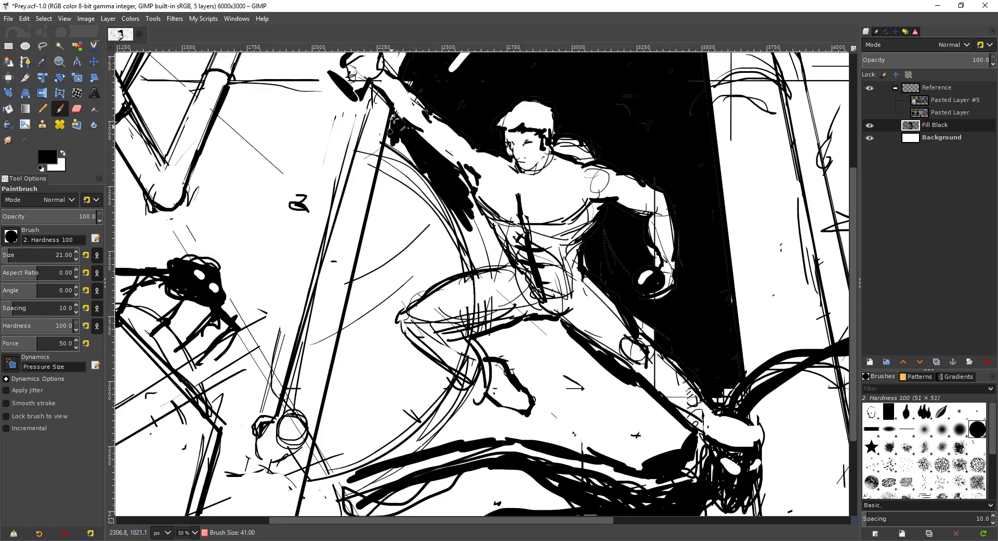
mouse_move(410, 154)
left_mouse_down()
mouse_move(392, 138)
mouse_move(463, 218)
mouse_move(481, 221)
mouse_move(501, 256)
mouse_move(465, 212)
left_mouse_up()
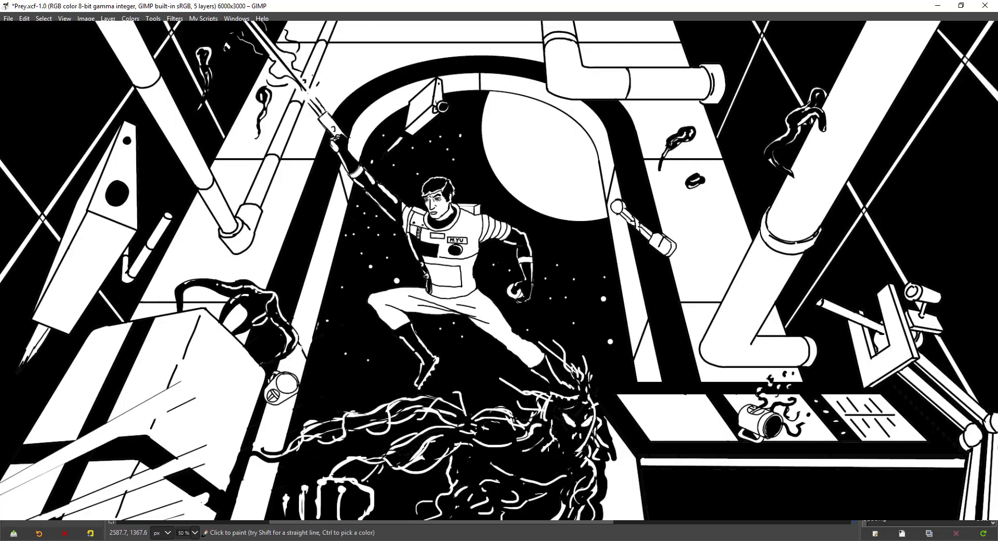
key("shift+e")
key("p")
key("shift+e")
mouse_move(430, 316)
left_mouse_down()
mouse_move(434, 298)
mouse_move(459, 299)
left_mouse_up()
key("p")
Paint a black wedge between the arc, the bent leg's foot and the creature's upper tentacle, tapering to the pillar edge
scroll(458, 294, "down", 3)
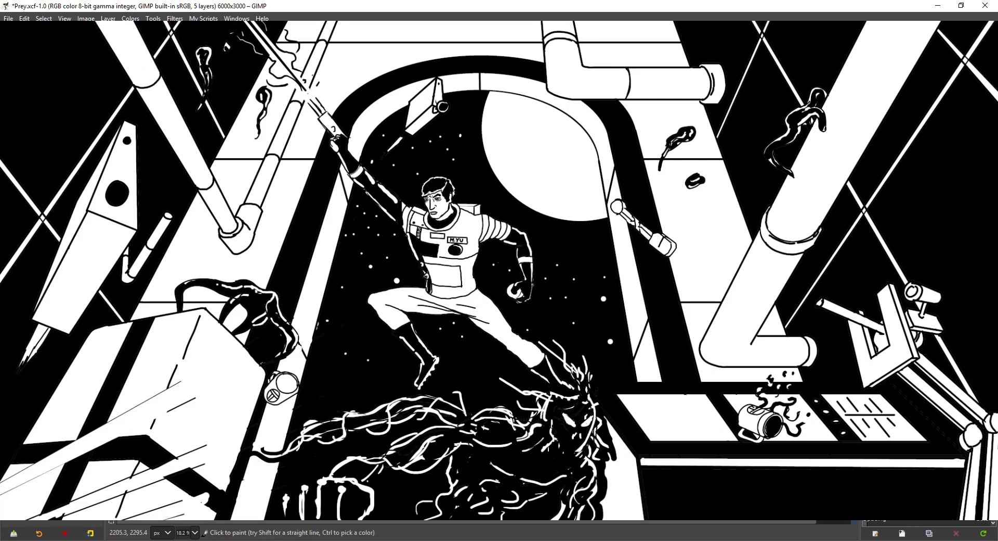
scroll(459, 294, "up", 2)
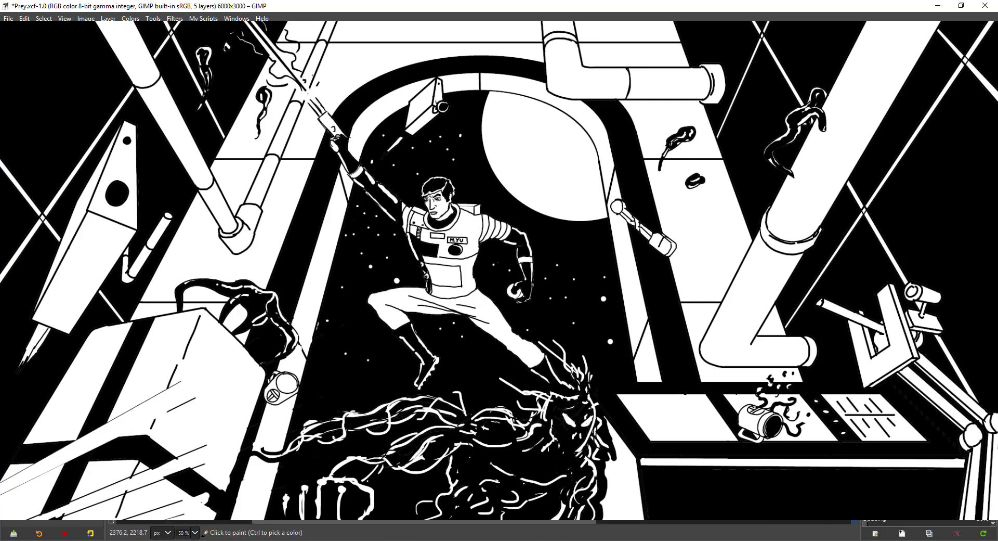
left_click_drag(435, 317, 479, 277)
mouse_move(557, 304)
left_mouse_down()
mouse_move(525, 291)
mouse_move(471, 323)
mouse_move(535, 317)
mouse_move(520, 288)
mouse_move(541, 299)
mouse_move(504, 295)
left_mouse_up()
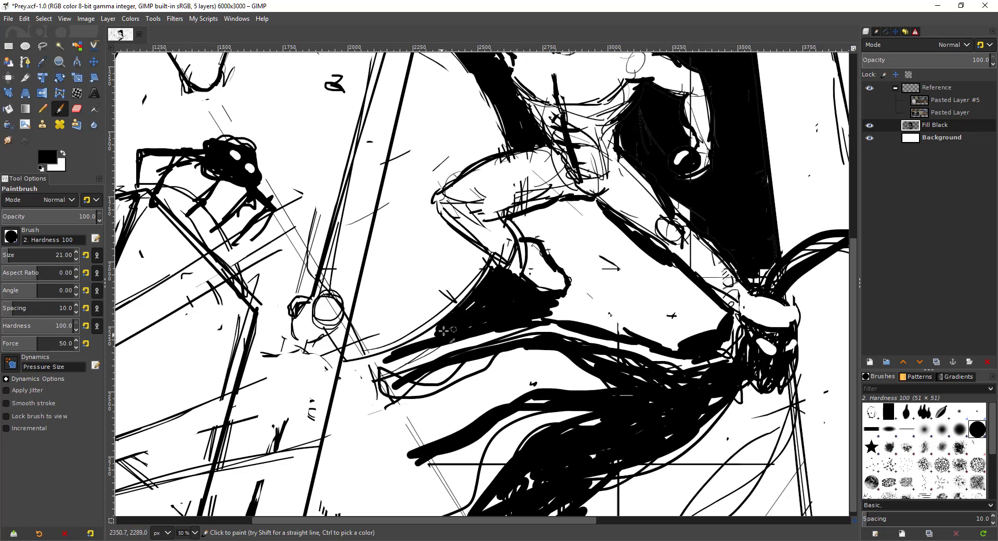
left_click_drag(434, 337, 431, 335)
left_click_drag(357, 364, 416, 341)
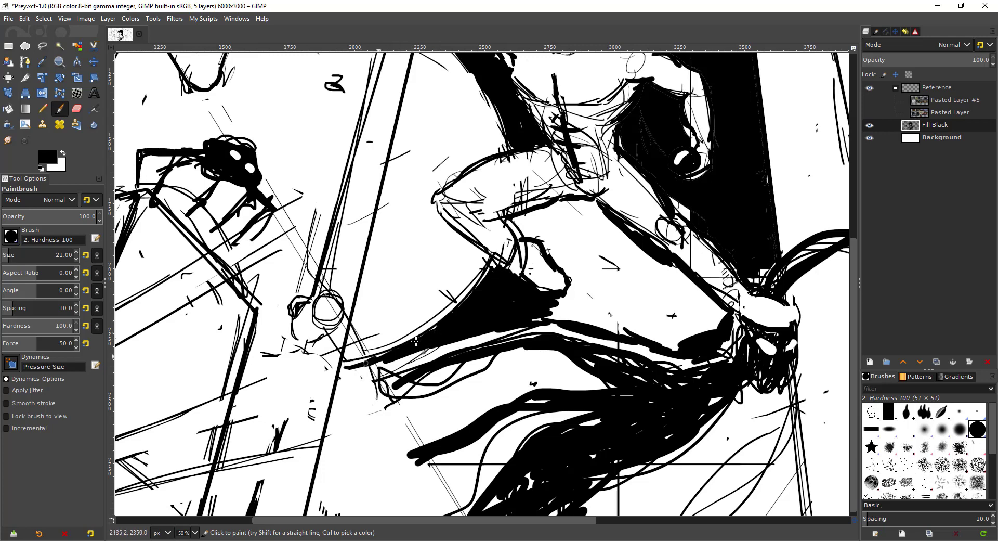
Black in the spaces around the creature's tentacle tips and down the pillar edge to the canvas border
mouse_move(367, 363)
left_mouse_down()
mouse_move(351, 388)
mouse_move(368, 399)
left_mouse_up()
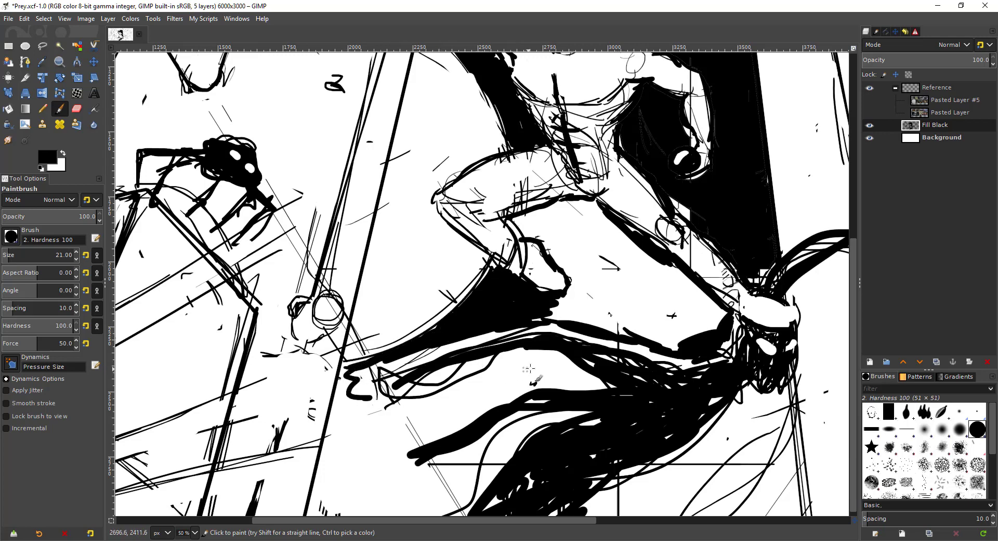
mouse_move(358, 367)
left_mouse_down()
mouse_move(428, 409)
mouse_move(448, 388)
mouse_move(443, 372)
mouse_move(419, 383)
mouse_move(457, 368)
mouse_move(396, 385)
mouse_move(549, 360)
mouse_move(572, 369)
mouse_move(514, 373)
mouse_move(551, 372)
mouse_move(523, 373)
mouse_move(438, 426)
mouse_move(431, 413)
mouse_move(462, 385)
mouse_move(455, 407)
mouse_move(491, 398)
mouse_move(436, 396)
mouse_move(551, 363)
mouse_move(489, 375)
mouse_move(541, 372)
mouse_move(371, 414)
left_mouse_up()
key("shift+e")
key("p")
left_click_drag(437, 425, 401, 434)
mouse_move(357, 365)
left_mouse_down()
mouse_move(417, 224)
mouse_move(464, 263)
mouse_move(401, 273)
mouse_move(405, 284)
mouse_move(398, 260)
mouse_move(393, 352)
mouse_move(403, 364)
mouse_move(416, 312)
mouse_move(378, 385)
mouse_move(398, 291)
mouse_move(391, 383)
left_mouse_up()
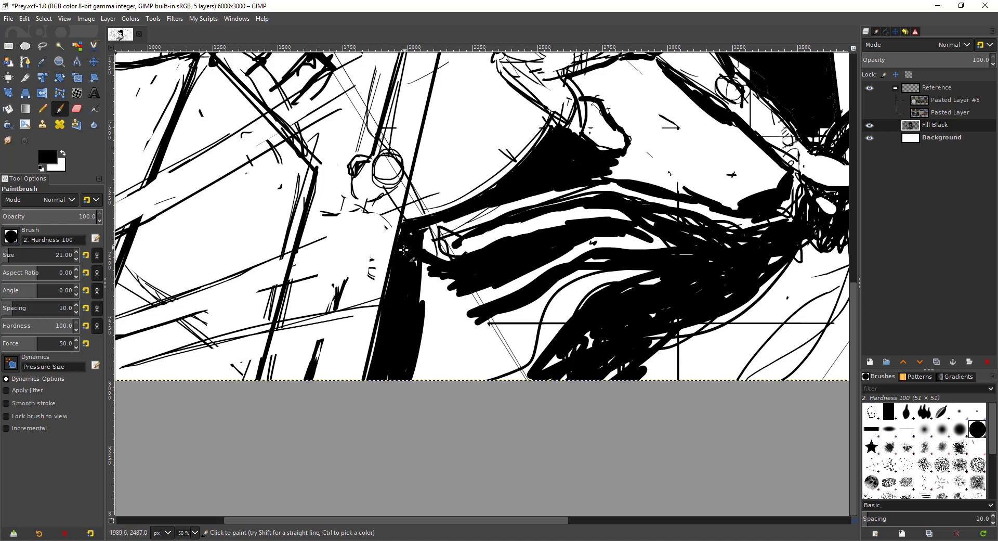
Fill the remaining white between the pillar edge and the lower tentacles with black, enlarging the brush to 31
mouse_move(415, 252)
left_mouse_down()
mouse_move(442, 294)
mouse_move(470, 295)
mouse_move(471, 282)
mouse_move(454, 301)
mouse_move(431, 300)
mouse_move(420, 265)
mouse_move(449, 292)
mouse_move(438, 309)
mouse_move(481, 352)
mouse_move(471, 348)
mouse_move(565, 306)
mouse_move(533, 312)
mouse_move(589, 278)
mouse_move(499, 366)
mouse_move(497, 381)
mouse_move(470, 351)
mouse_move(422, 344)
left_mouse_up()
key("shift+]")
key("shift+]")
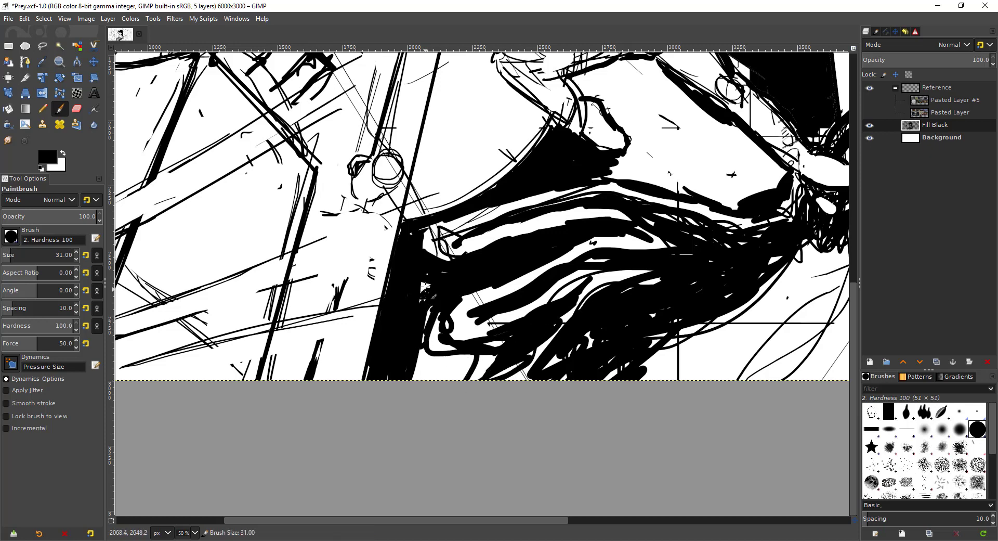
mouse_move(414, 302)
left_mouse_down()
mouse_move(437, 276)
mouse_move(425, 360)
mouse_move(450, 339)
mouse_move(443, 308)
mouse_move(437, 321)
mouse_move(473, 347)
mouse_move(452, 363)
mouse_move(506, 358)
mouse_move(483, 389)
mouse_move(538, 347)
mouse_move(520, 365)
mouse_move(550, 322)
mouse_move(495, 380)
mouse_move(425, 359)
mouse_move(431, 352)
mouse_move(467, 364)
left_mouse_up()
Erase a white strand through the lower tentacles and refine the creature's lower body with a size 41 brush
key("shift+e")
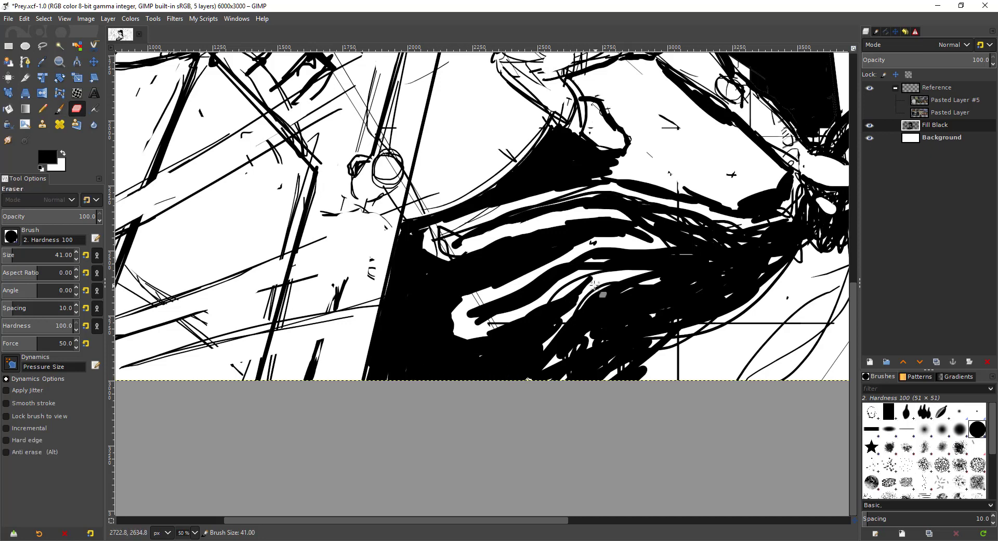
left_click_drag(596, 286, 526, 379)
left_click_drag(619, 301, 442, 327)
key("p")
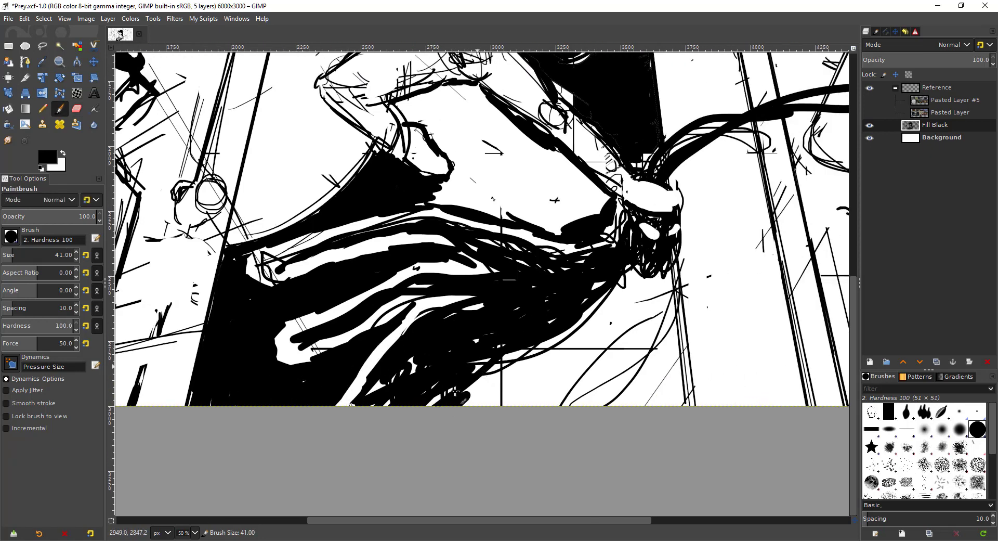
key("shift+e")
key("p")
mouse_move(545, 360)
left_mouse_down()
mouse_move(484, 400)
mouse_move(642, 295)
left_mouse_up()
Fill the space between the figure's legs and the creature's upper tentacle with black using the size 41 brush
scroll(642, 295, "down", 3)
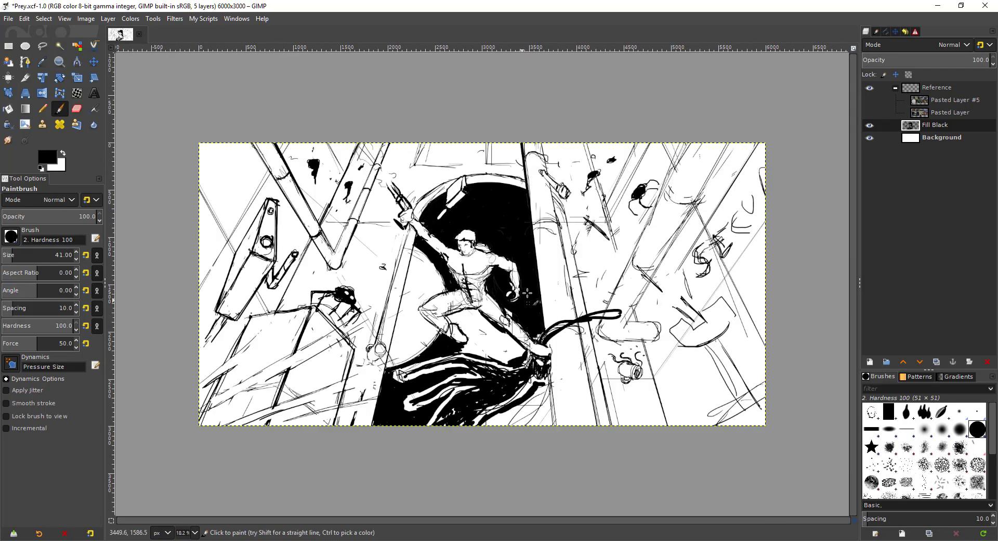
scroll(452, 270, "up", 2)
scroll(452, 270, "down", 2)
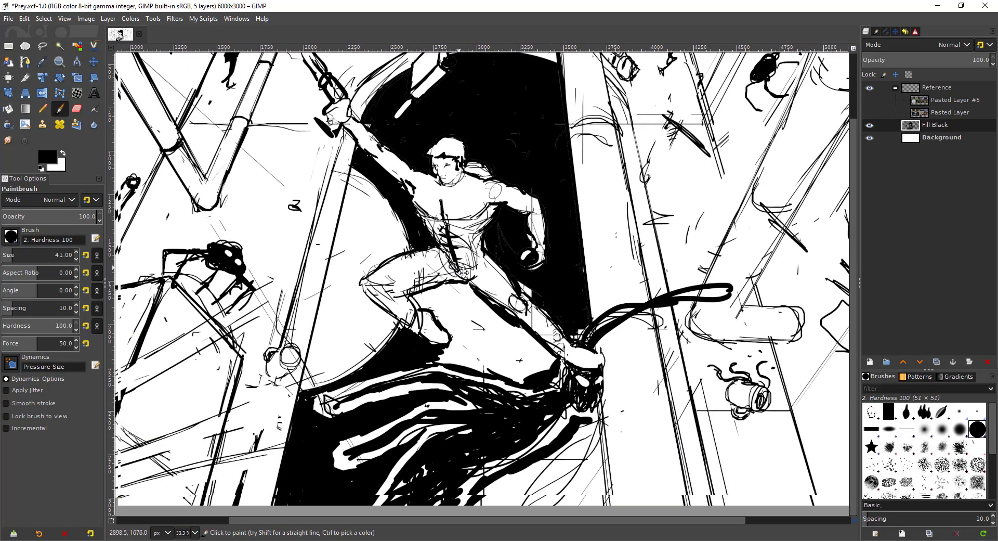
mouse_move(425, 295)
left_mouse_down()
mouse_move(456, 285)
mouse_move(436, 289)
mouse_move(472, 296)
mouse_move(469, 286)
mouse_move(516, 336)
left_mouse_up()
scroll(452, 161, "down", 2)
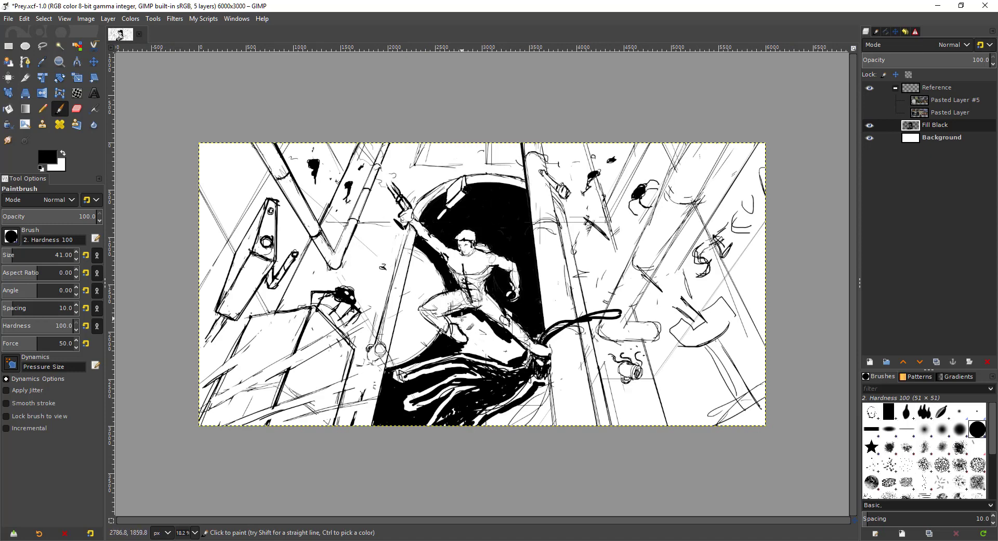
scroll(462, 315, "up", 2)
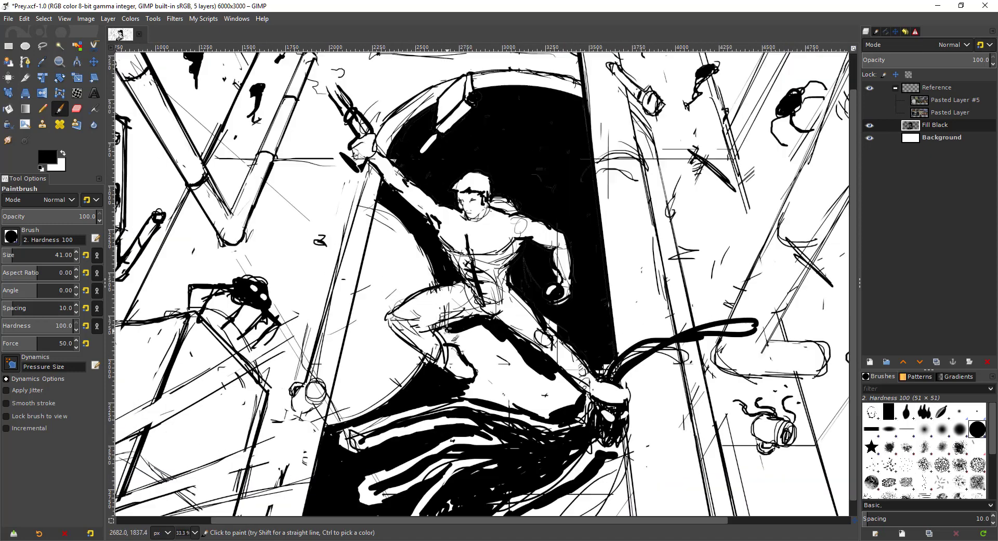
mouse_move(445, 329)
left_mouse_down()
mouse_move(490, 327)
mouse_move(542, 380)
mouse_move(567, 391)
mouse_move(556, 372)
mouse_move(576, 386)
mouse_move(561, 403)
mouse_move(529, 355)
mouse_move(570, 386)
mouse_move(560, 394)
mouse_move(569, 396)
mouse_move(456, 336)
mouse_move(463, 351)
mouse_move(469, 343)
mouse_move(510, 368)
mouse_move(483, 350)
mouse_move(486, 375)
mouse_move(466, 384)
mouse_move(481, 373)
mouse_move(477, 386)
mouse_move(501, 392)
mouse_move(485, 383)
mouse_move(483, 344)
left_mouse_up()
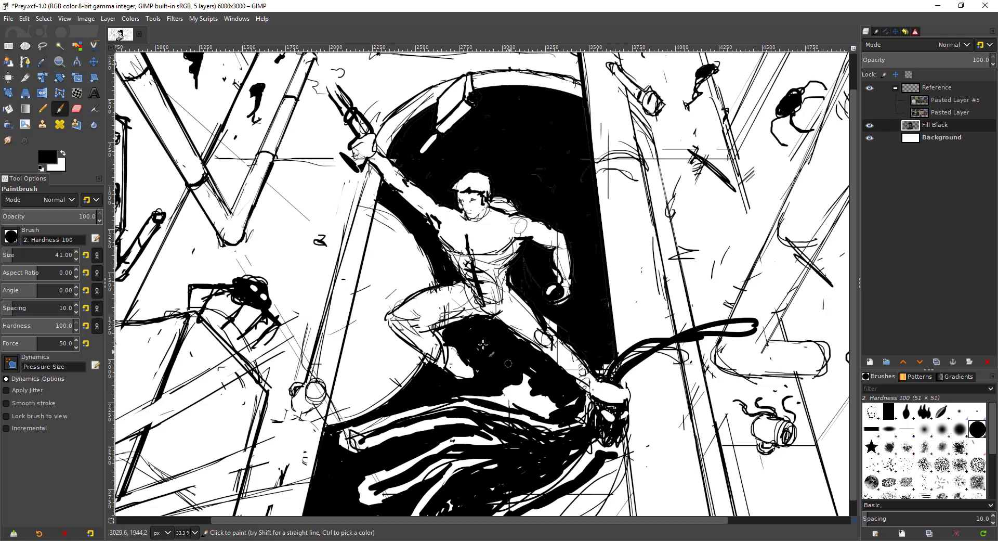
mouse_move(542, 384)
left_mouse_down()
mouse_move(520, 391)
mouse_move(539, 389)
mouse_move(517, 376)
mouse_move(529, 380)
mouse_move(461, 394)
mouse_move(569, 411)
mouse_move(534, 394)
mouse_move(529, 414)
left_mouse_up()
Erase scattered small white star dots into the black background around the figure and beside the tentacles
key("shift+e")
left_click(521, 160)
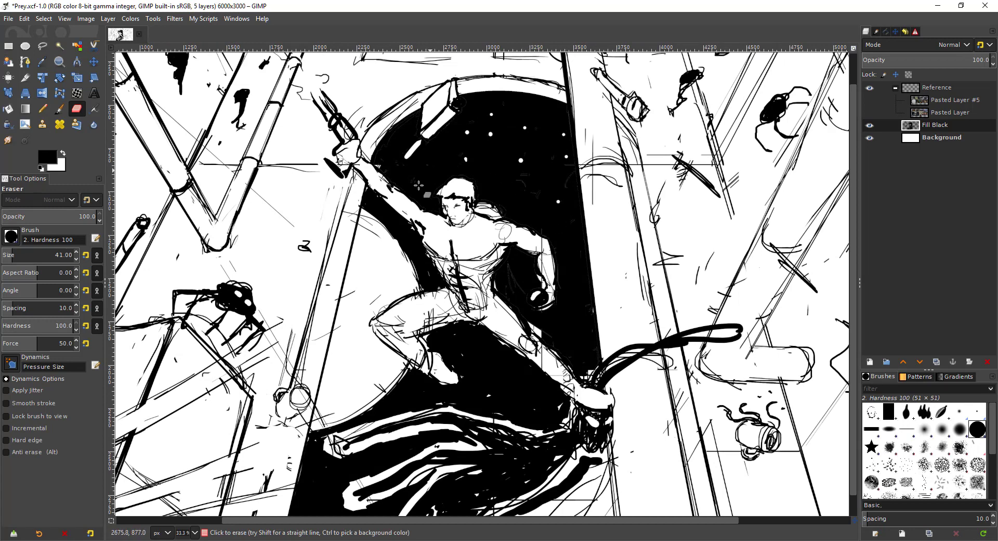
left_click_drag(402, 388, 461, 324)
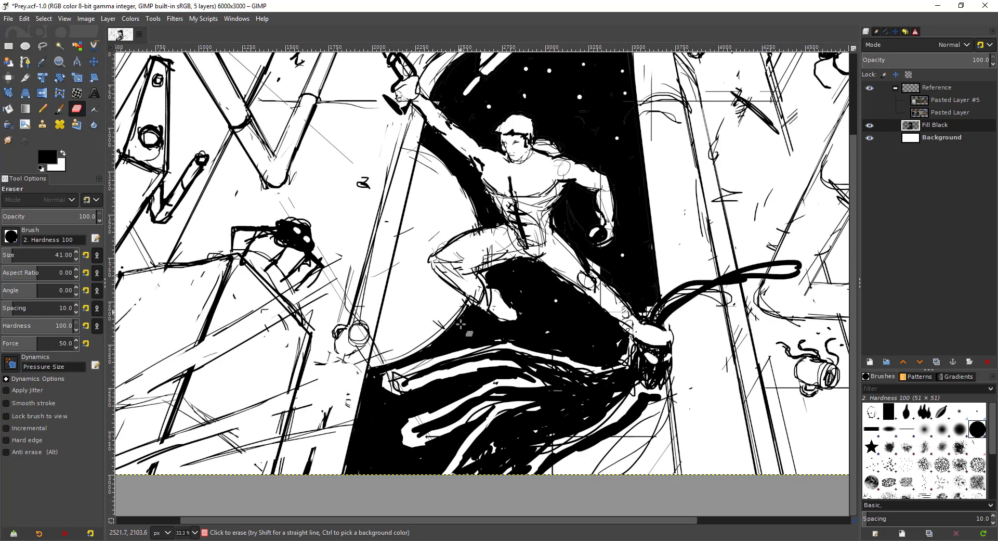
left_click(370, 447)
left_click_drag(614, 303, 536, 312)
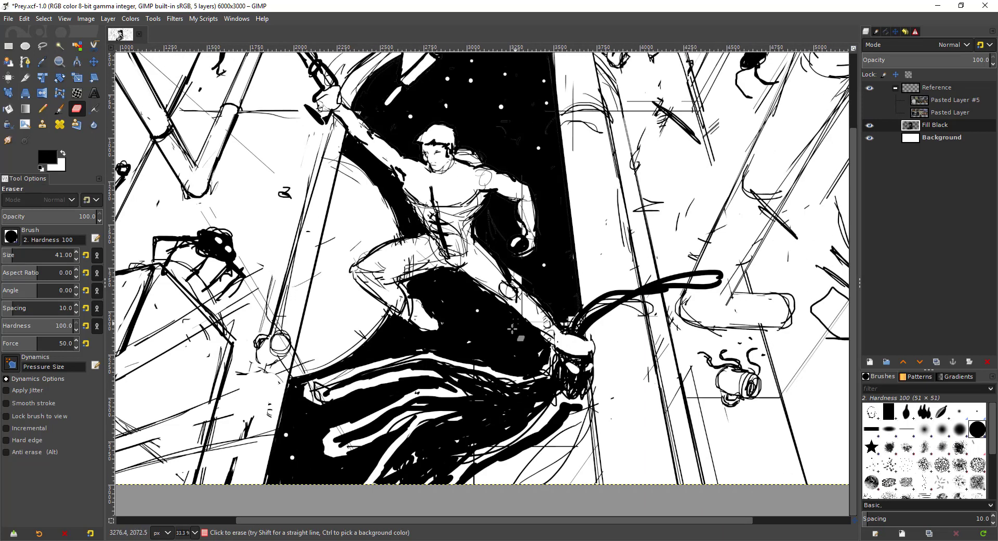
Paint the area below the creature's head black, out to the adjacent pillar edge and down to the canvas border
left_click_drag(503, 403, 479, 225)
key("p")
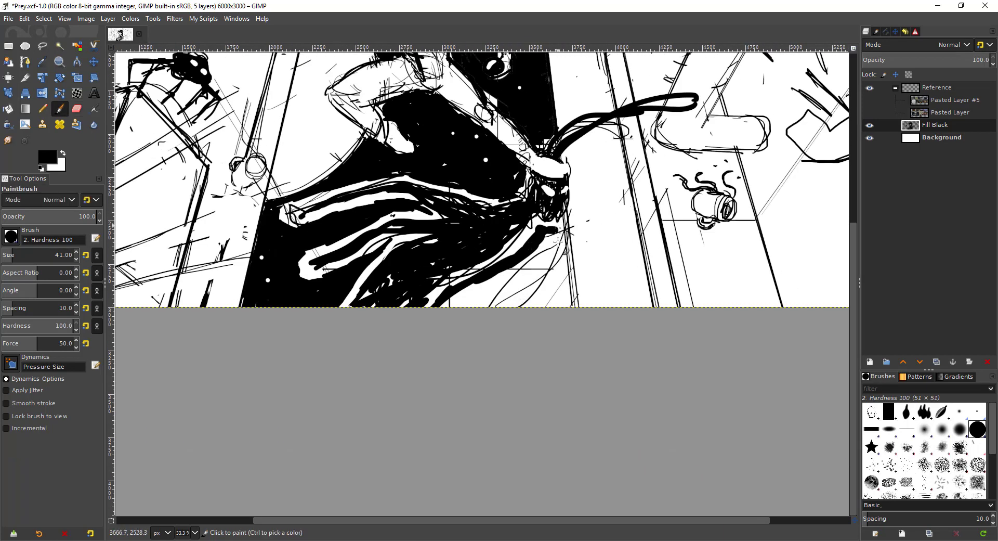
mouse_move(558, 228)
left_mouse_down()
mouse_move(570, 305)
mouse_move(568, 260)
mouse_move(511, 278)
mouse_move(551, 240)
mouse_move(528, 289)
mouse_move(563, 325)
mouse_move(530, 281)
mouse_move(446, 309)
mouse_move(521, 286)
mouse_move(530, 303)
left_mouse_up()
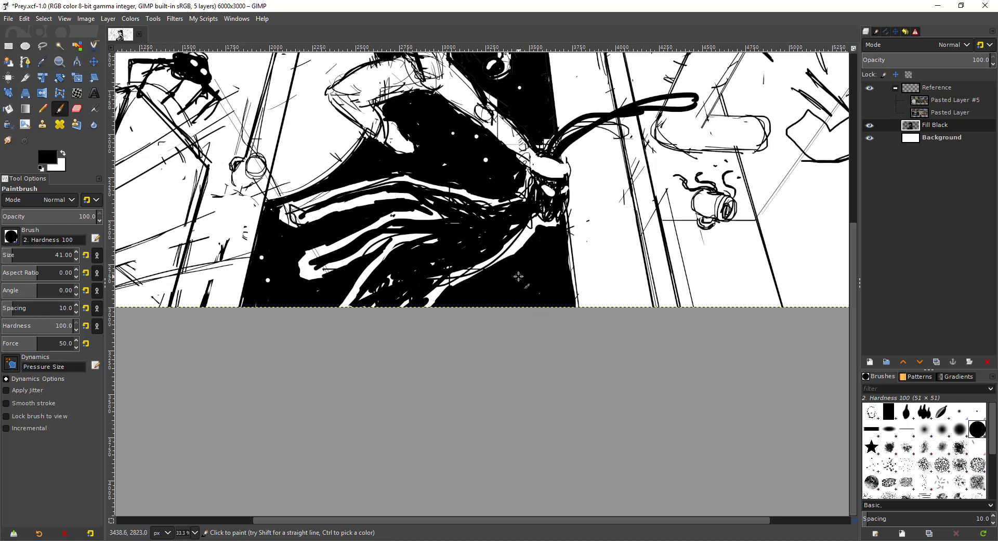
Check the whole composition and save the Prey.xcf image
key("minus")
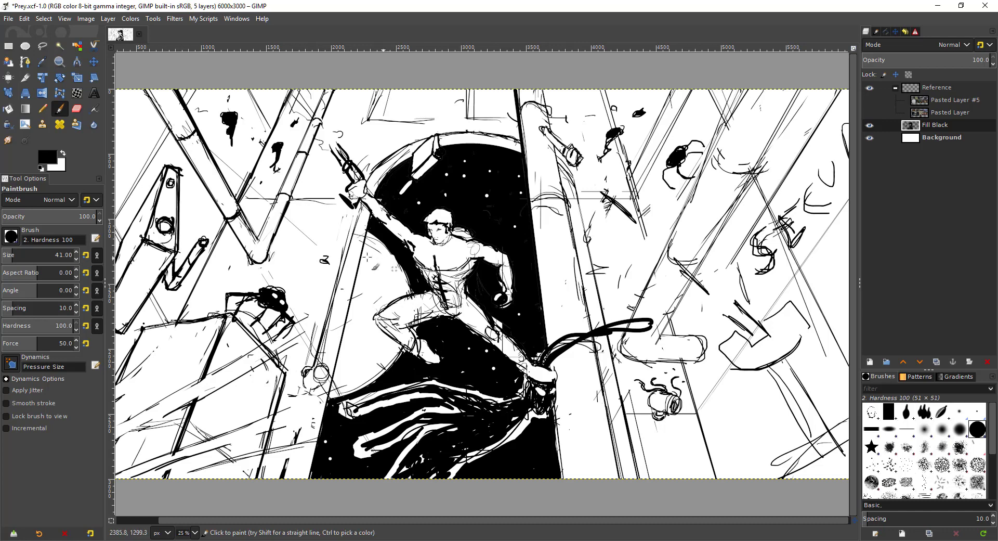
left_click_drag(367, 257, 421, 265)
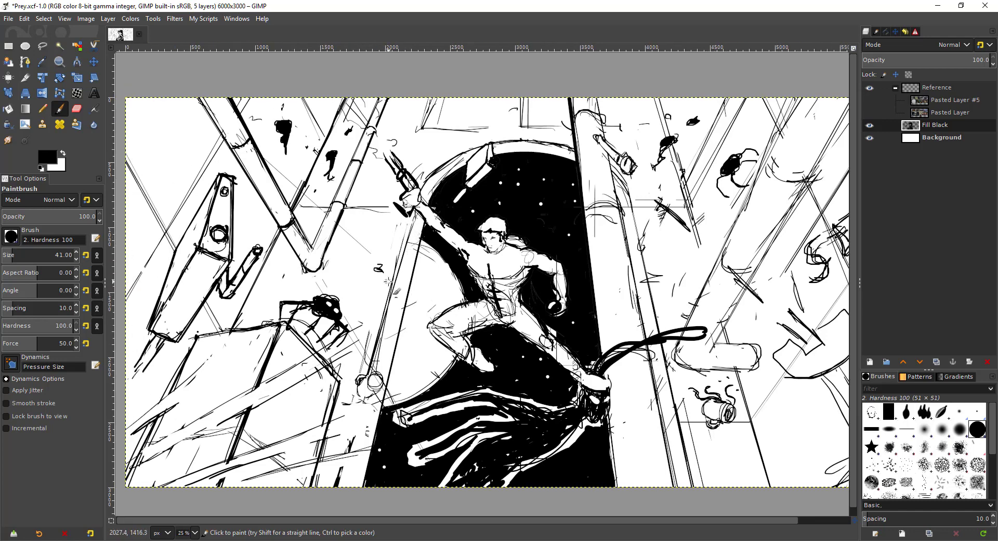
scroll(389, 281, "down", 1)
scroll(392, 283, "down", 1)
key("ctrl+s")
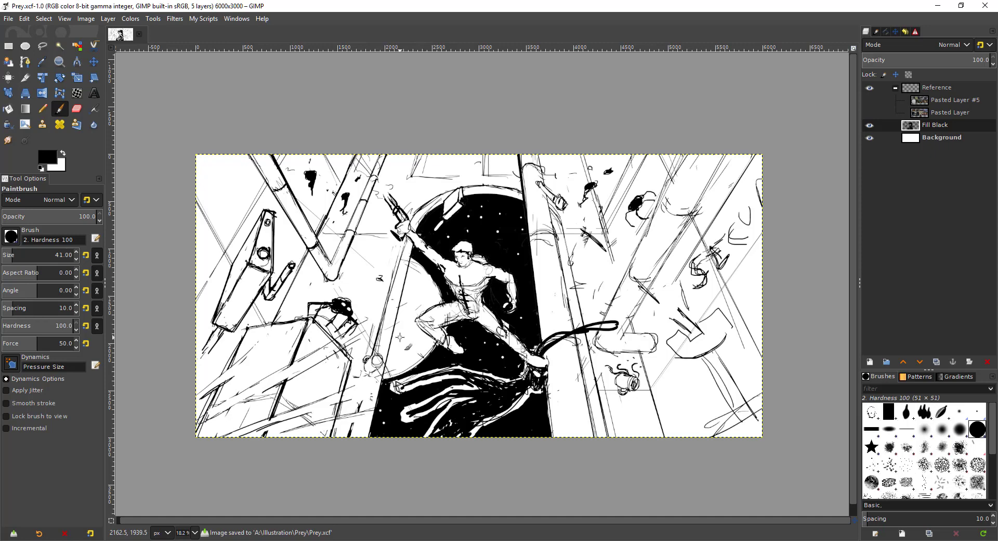
Paint a thick black shadow along the outer edge of the V-shaped pipe's arm nearest the figure, using the size 41 brush
scroll(479, 192, "up", 2)
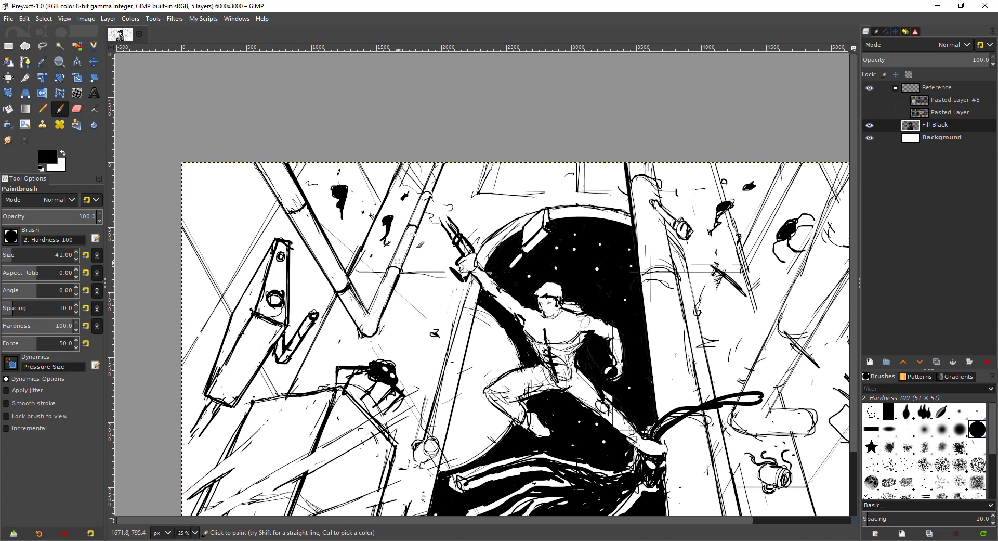
left_click_drag(451, 160, 441, 186)
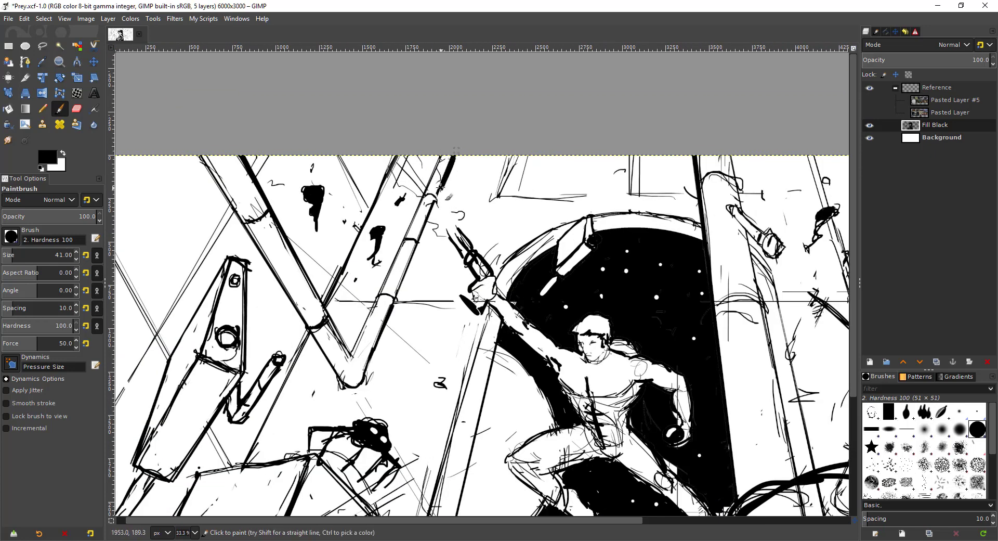
left_click_drag(426, 227, 386, 327)
key("ctrl+z")
left_click_drag(416, 253, 383, 363)
left_click_drag(409, 294, 368, 382)
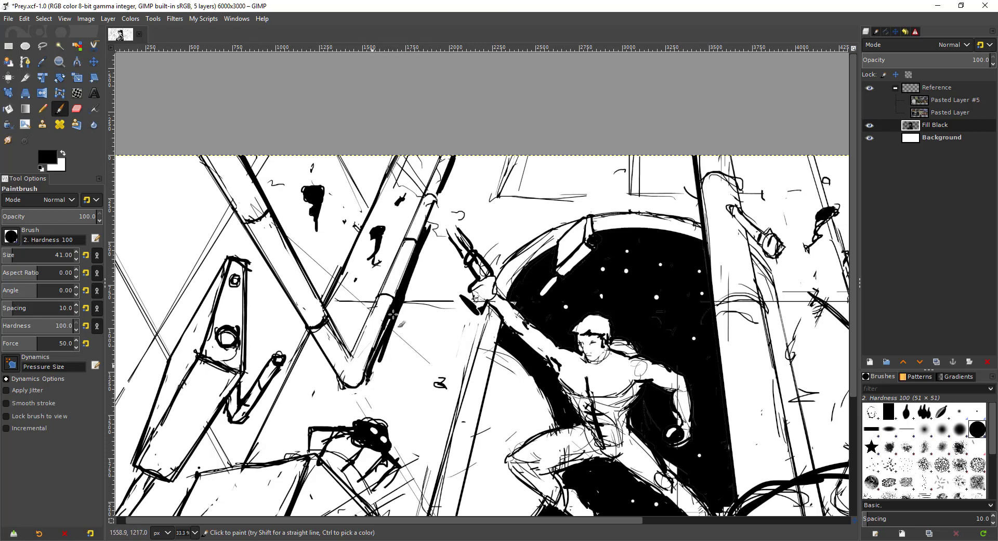
left_click_drag(400, 310, 375, 370)
Trim the pipe's shadow edge with the Eraser and extend the black around its lower tip and up the arm
key("shift+e")
left_click_drag(404, 305, 380, 368)
left_click_drag(411, 289, 390, 343)
key("p")
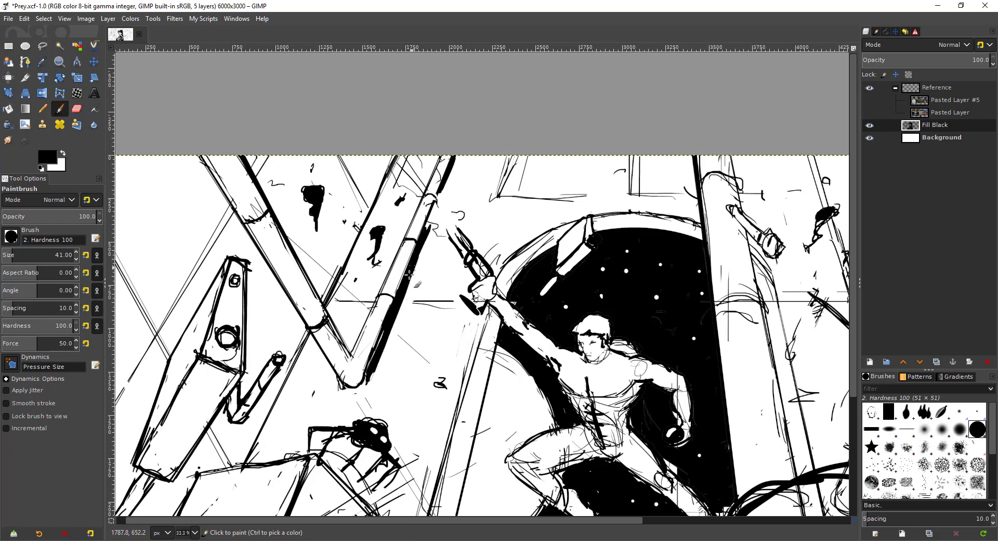
mouse_move(399, 305)
left_mouse_down()
mouse_move(376, 368)
mouse_move(352, 391)
mouse_move(379, 366)
left_mouse_up()
scroll(408, 308, "down", 1)
left_click_drag(426, 202, 395, 290)
scroll(370, 179, "up", 1)
Erase part of the pipe's upper end above the figure's gun and draw a jagged broken outline there
key("shift+e")
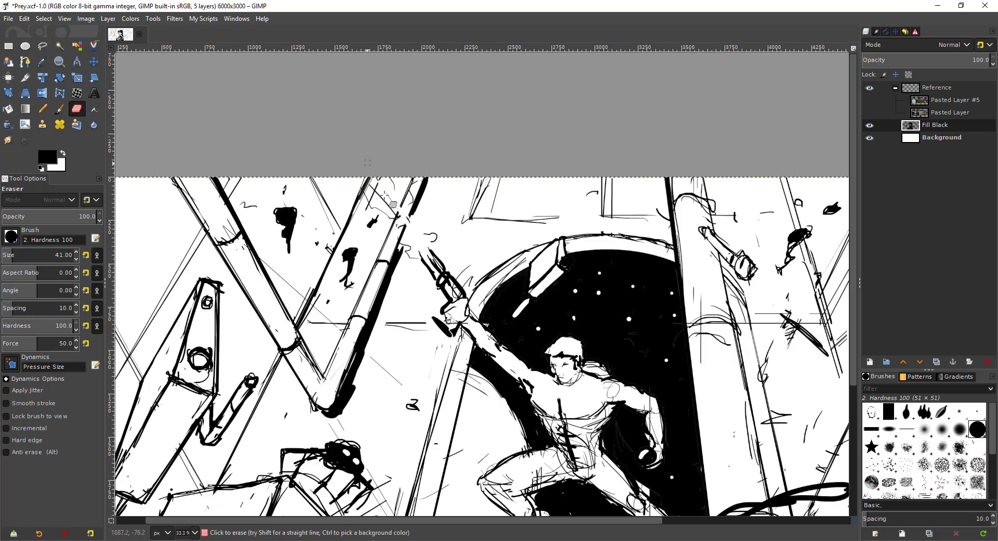
key("p")
mouse_move(365, 181)
left_mouse_down()
mouse_move(386, 216)
mouse_move(386, 181)
mouse_move(415, 217)
mouse_move(383, 227)
mouse_move(402, 236)
mouse_move(370, 164)
mouse_move(406, 218)
left_mouse_up()
scroll(398, 213, "down", 2)
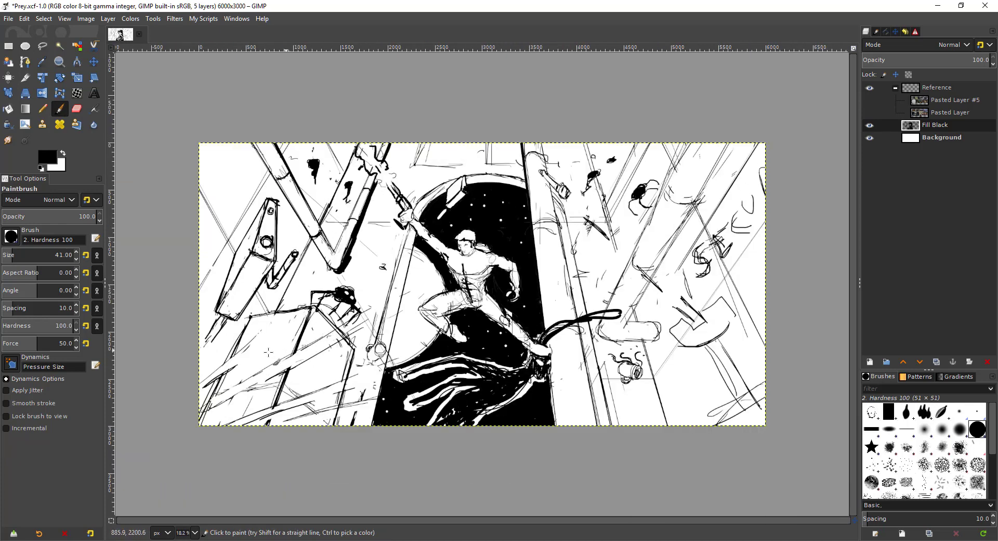
mouse_move(269, 352)
left_mouse_down()
mouse_move(357, 280)
mouse_move(301, 308)
mouse_move(374, 301)
left_mouse_up()
key("shift+e")
key("p")
left_click_drag(302, 321, 379, 277)
left_click_drag(311, 353, 383, 315)
left_click_drag(382, 316, 429, 299)
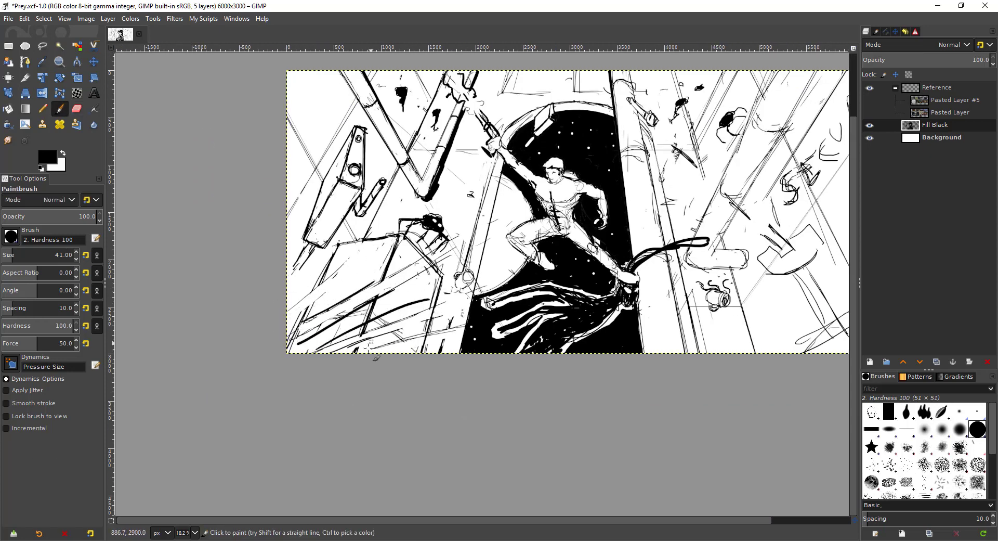
key("ctrl+z")
key("ctrl+z")
key("ctrl+z")
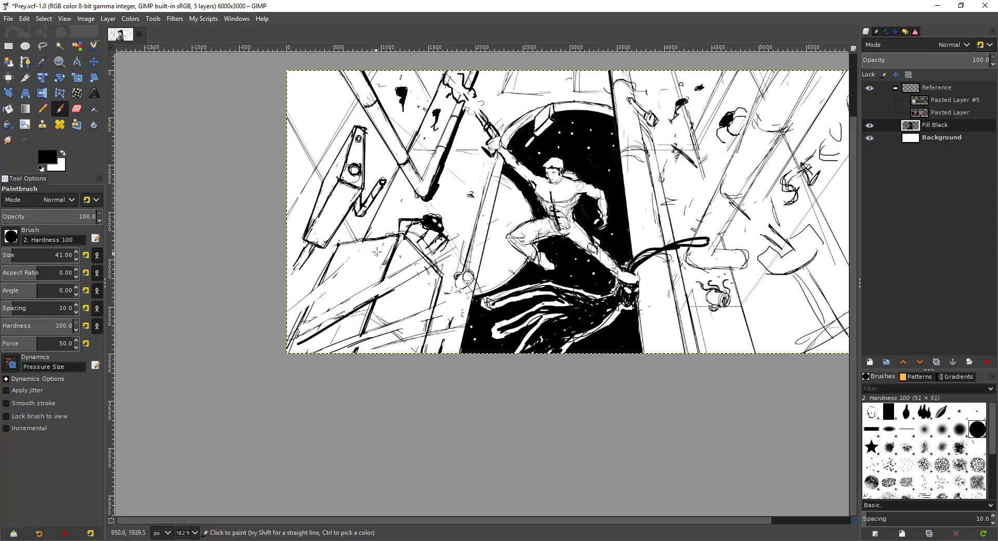
key("ctrl+z")
Outline the small round shapes at the foot of the slanted pillar in black with a size 21 brush and clean their edges
left_click_drag(491, 273, 469, 262)
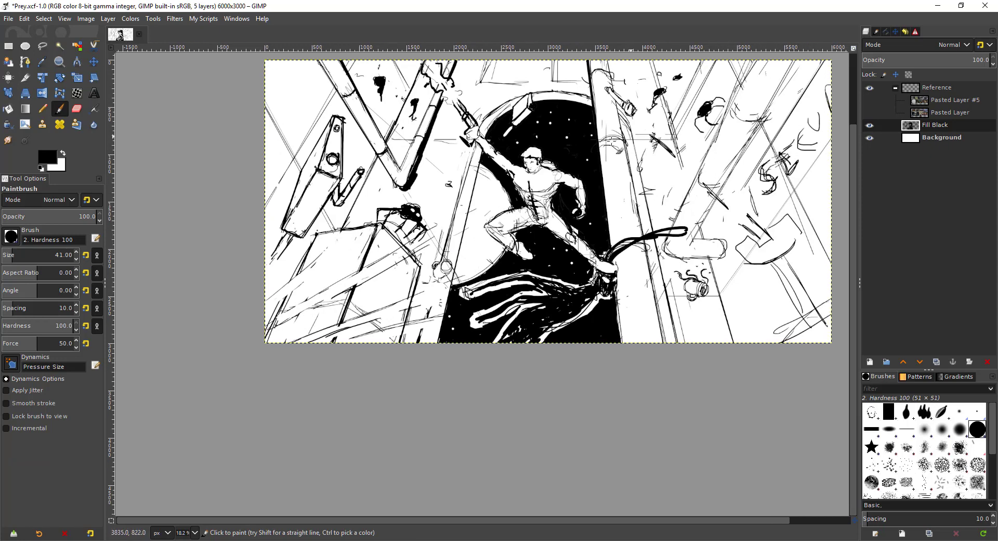
scroll(445, 272, "up", 4, "ctrl")
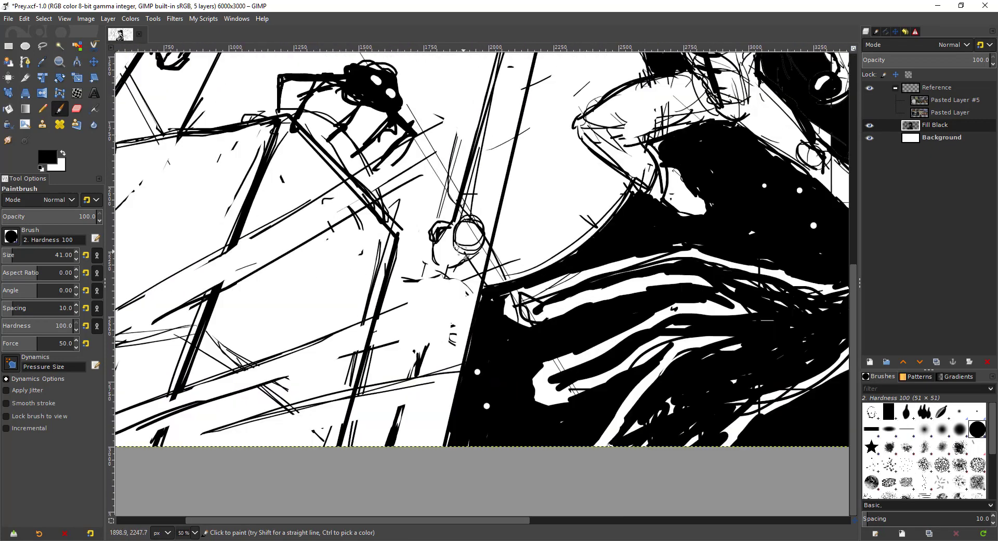
scroll(460, 247, "up", 1, "ctrl")
key("bracketleft")
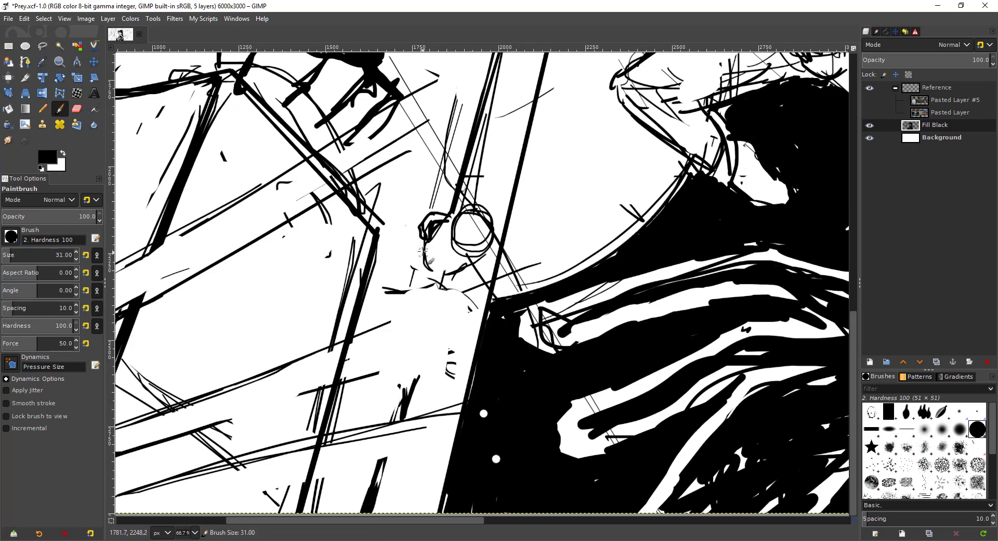
mouse_move(425, 244)
left_mouse_down()
mouse_move(429, 269)
mouse_move(461, 273)
left_mouse_up()
key("ctrl+z")
key("bracketleft")
mouse_move(424, 246)
left_mouse_down()
mouse_move(428, 268)
mouse_move(454, 276)
mouse_move(486, 256)
left_mouse_up()
mouse_move(463, 217)
left_mouse_down()
mouse_move(503, 231)
mouse_move(470, 224)
mouse_move(476, 211)
mouse_move(456, 217)
mouse_move(458, 237)
mouse_move(480, 245)
mouse_move(494, 232)
mouse_move(478, 249)
mouse_move(458, 234)
mouse_move(478, 222)
mouse_move(475, 234)
mouse_move(449, 238)
mouse_move(494, 231)
mouse_move(476, 259)
mouse_move(447, 249)
mouse_move(467, 256)
left_mouse_up()
key("shift+e")
key("p")
key("shift+e")
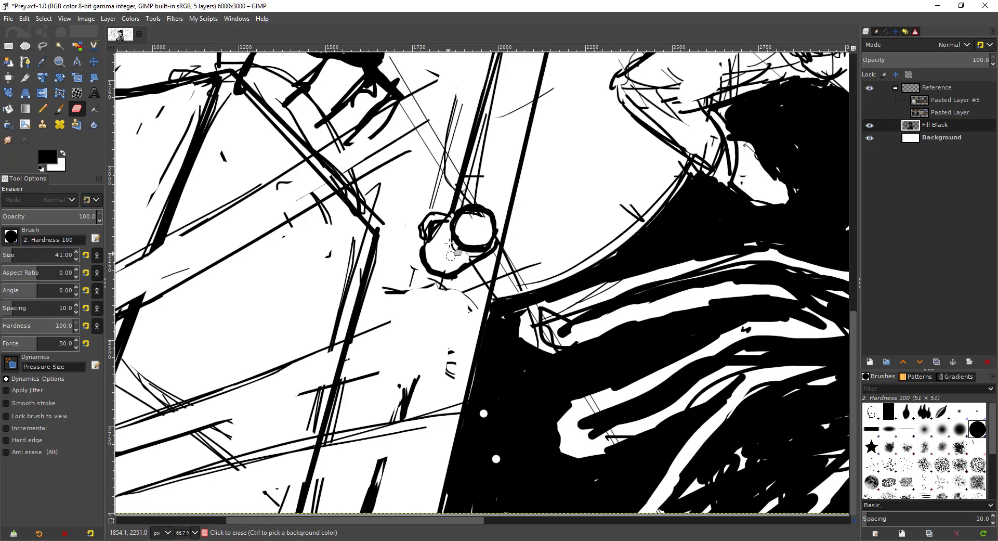
Add black inner details to the lower round shape beside the pillar's foot
key("p")
mouse_move(451, 216)
left_mouse_down()
mouse_move(424, 230)
mouse_move(444, 217)
mouse_move(440, 238)
mouse_move(456, 257)
mouse_move(448, 243)
mouse_move(441, 265)
mouse_move(454, 263)
left_mouse_up()
key("shift+e")
key("p")
scroll(390, 278, "down", 2)
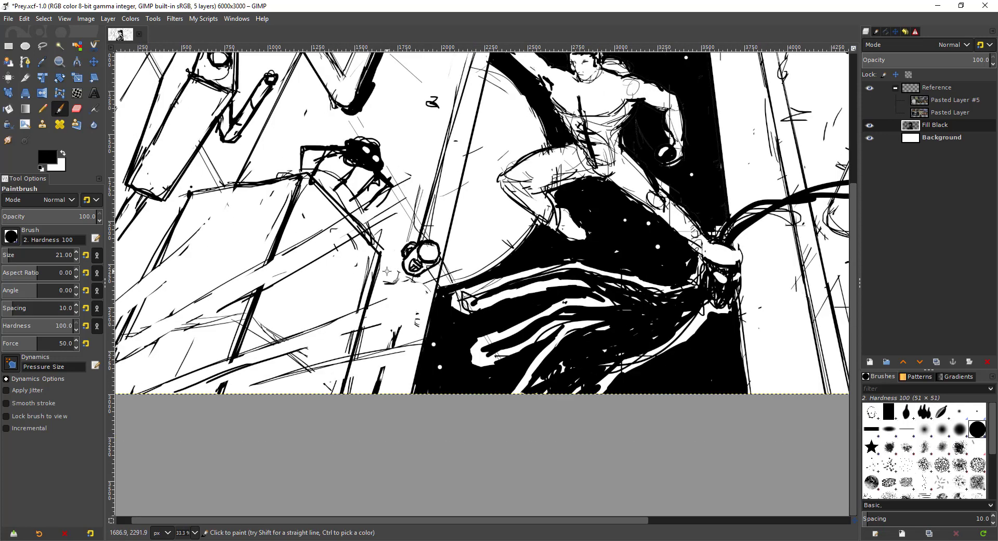
scroll(386, 271, "down", 1)
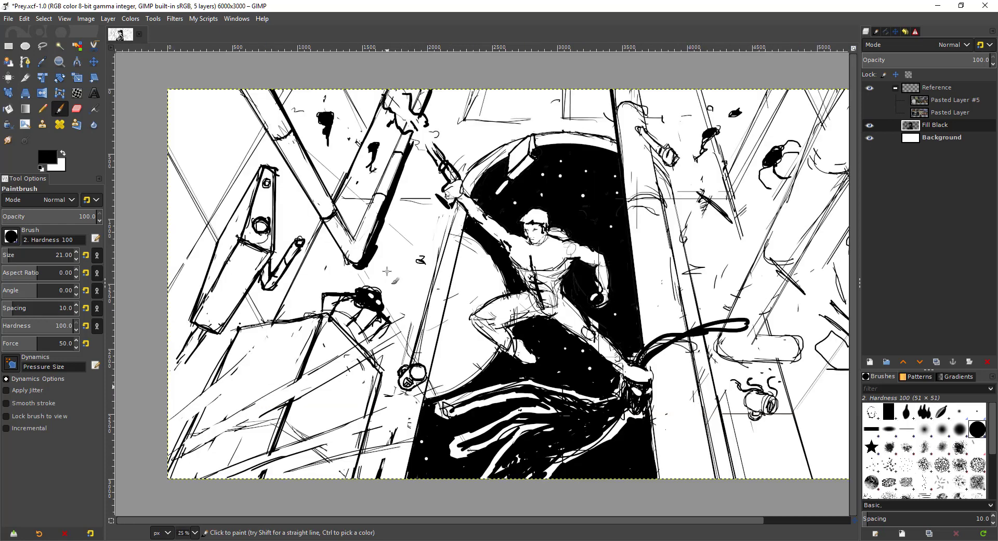
Examine the reference images on Pasted Layer #5 and Pasted Layer, hiding each layer again after viewing
left_click(872, 100)
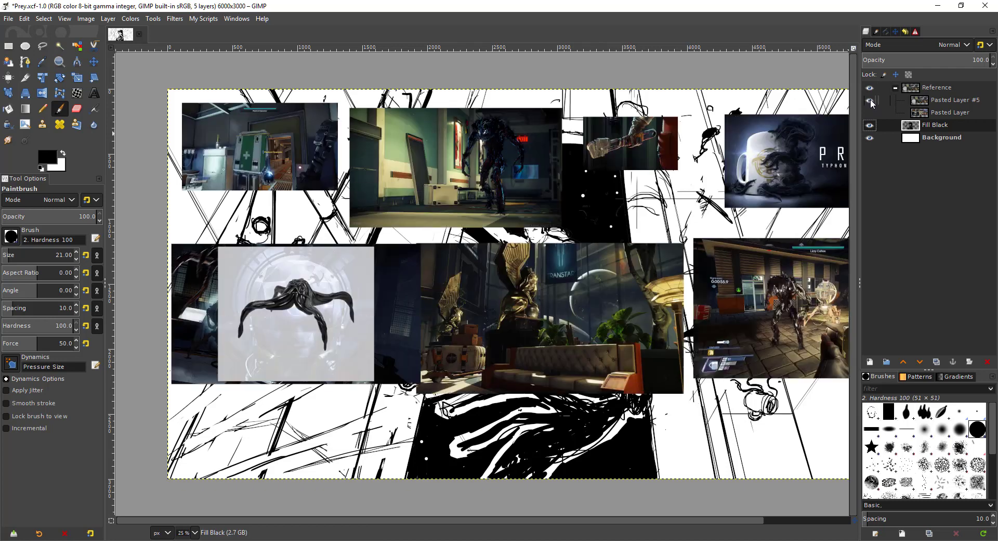
left_click_drag(544, 290, 527, 300)
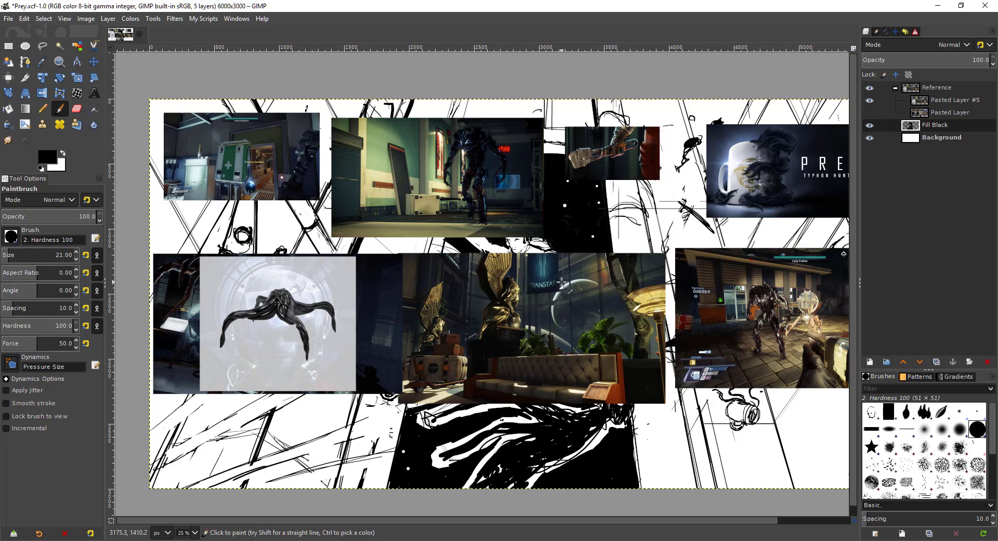
scroll(562, 283, "up", 4)
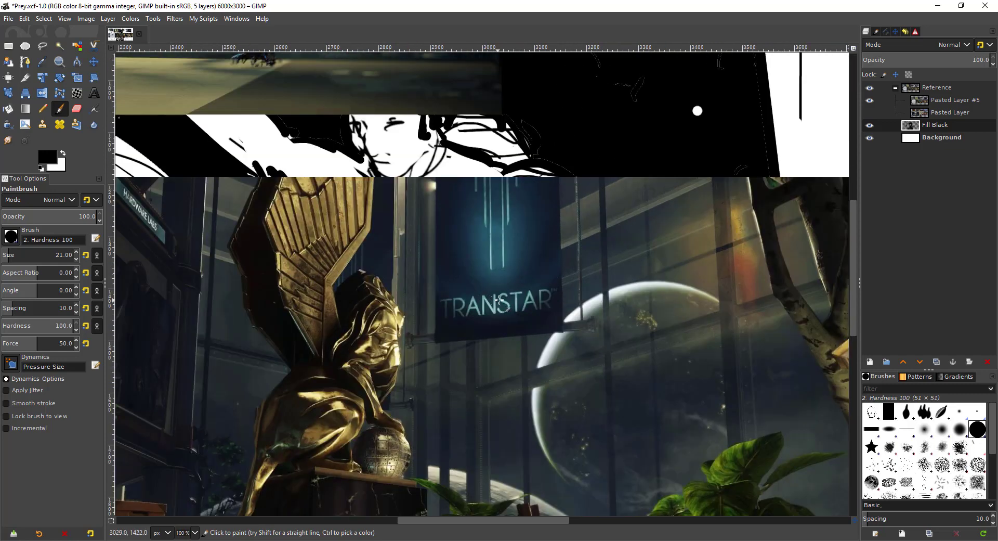
scroll(474, 311, "down", 1)
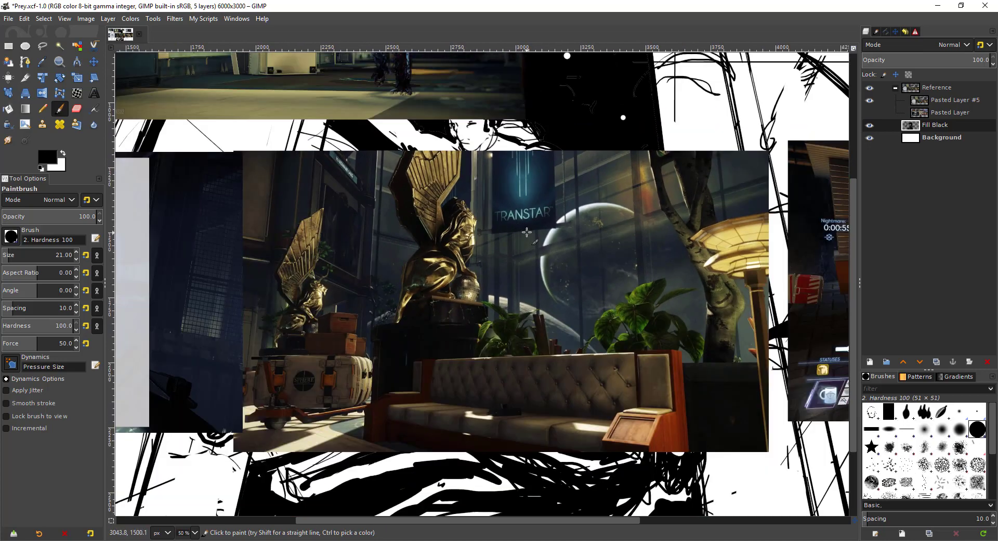
scroll(526, 232, "down", 1)
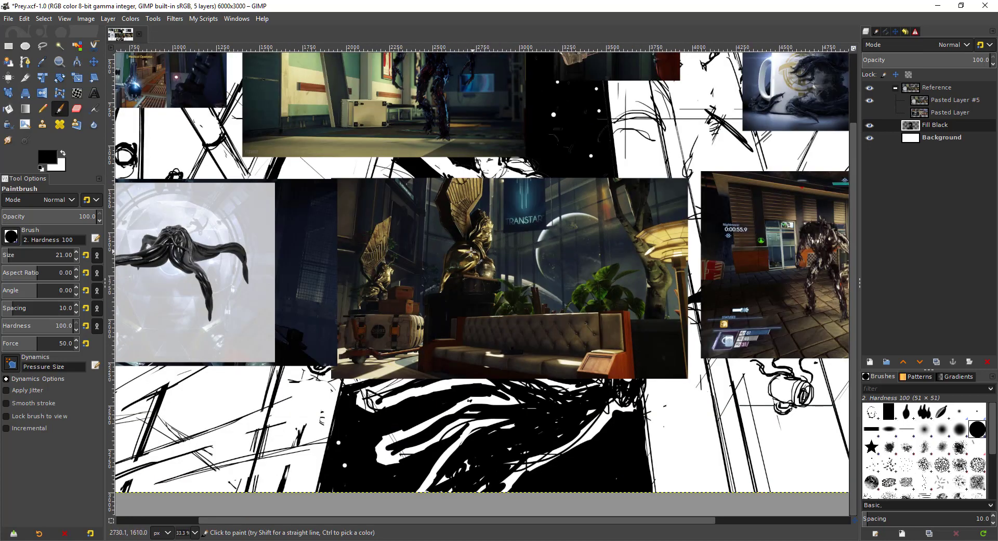
left_click_drag(472, 252, 453, 320)
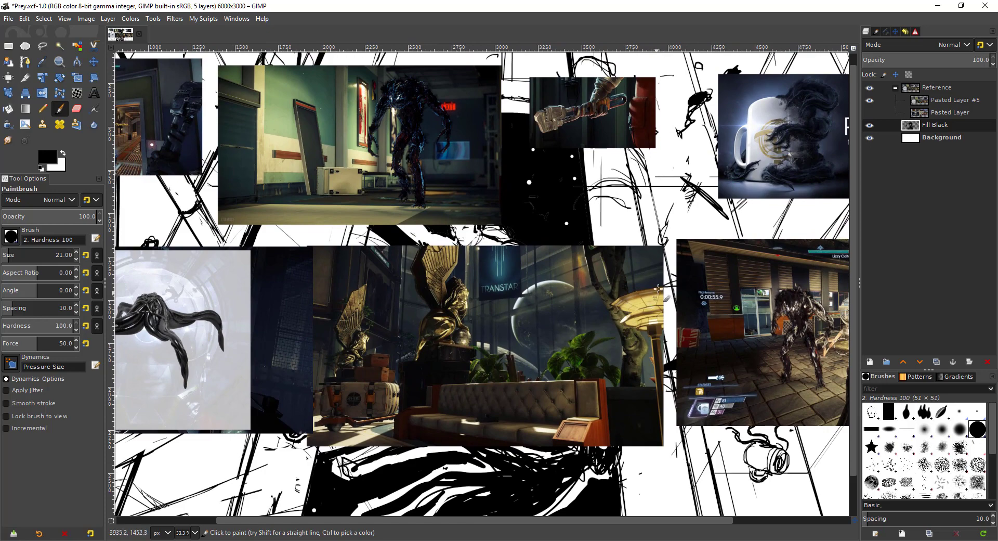
mouse_move(658, 288)
left_mouse_down()
mouse_move(463, 299)
mouse_move(686, 308)
left_mouse_up()
left_click_drag(526, 297, 601, 299)
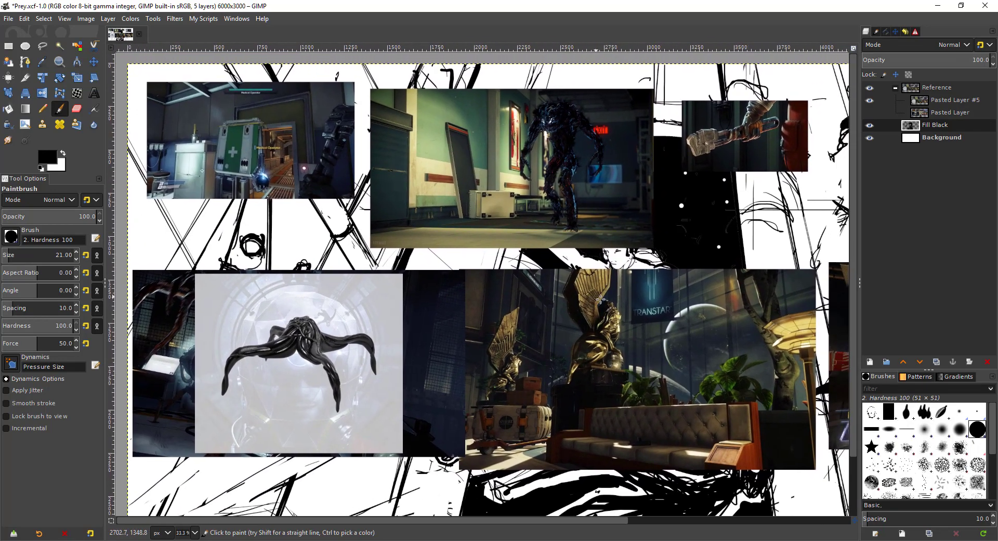
left_click(870, 100)
left_click(870, 112)
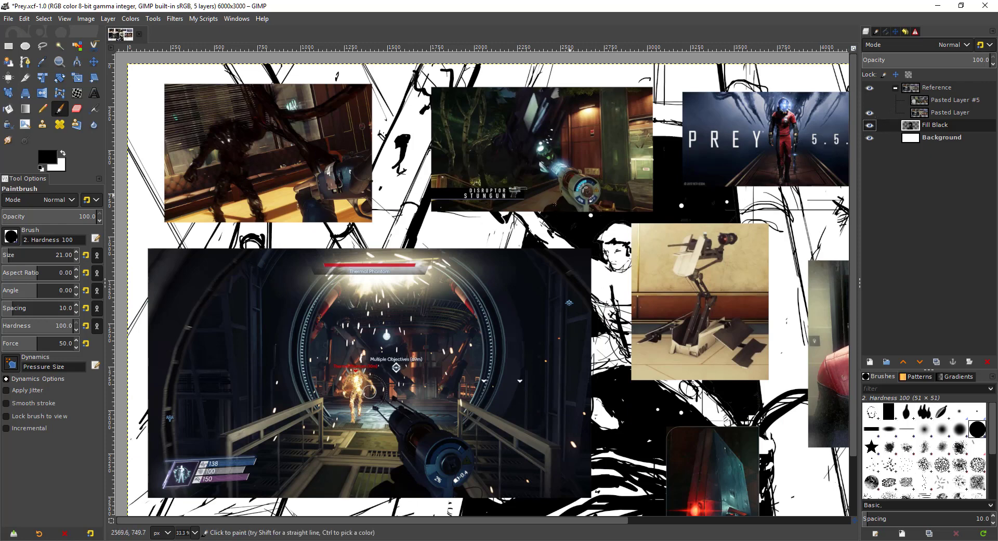
left_click(871, 113)
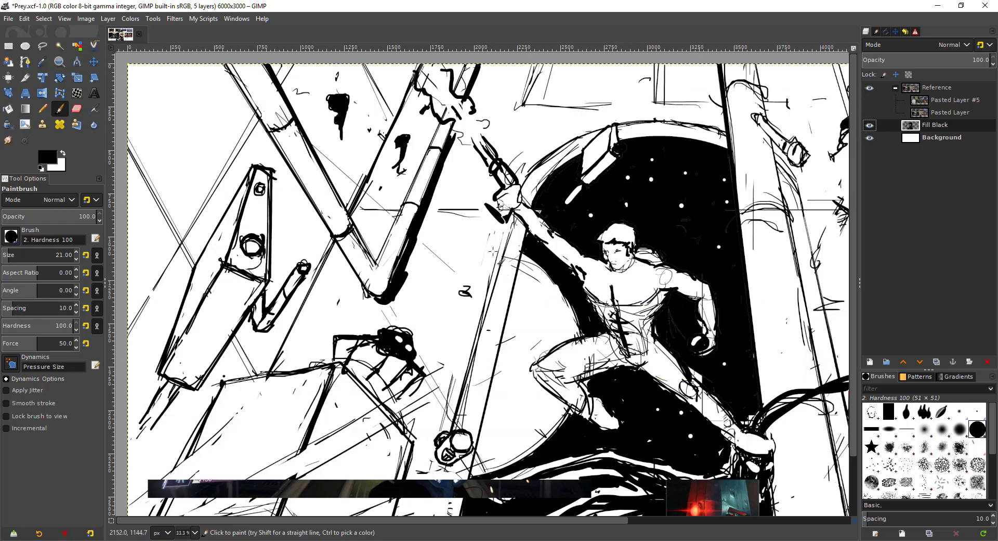
Strengthen the edge of the slanted pillar beneath the figure's raised hand with black size 21 strokes
left_click_drag(488, 243, 480, 228)
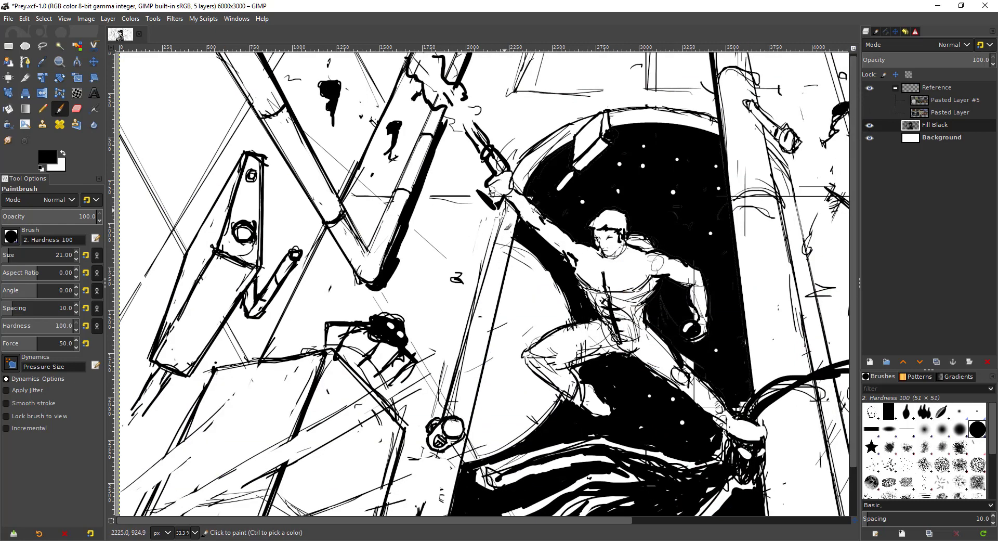
left_click_drag(510, 192, 484, 268)
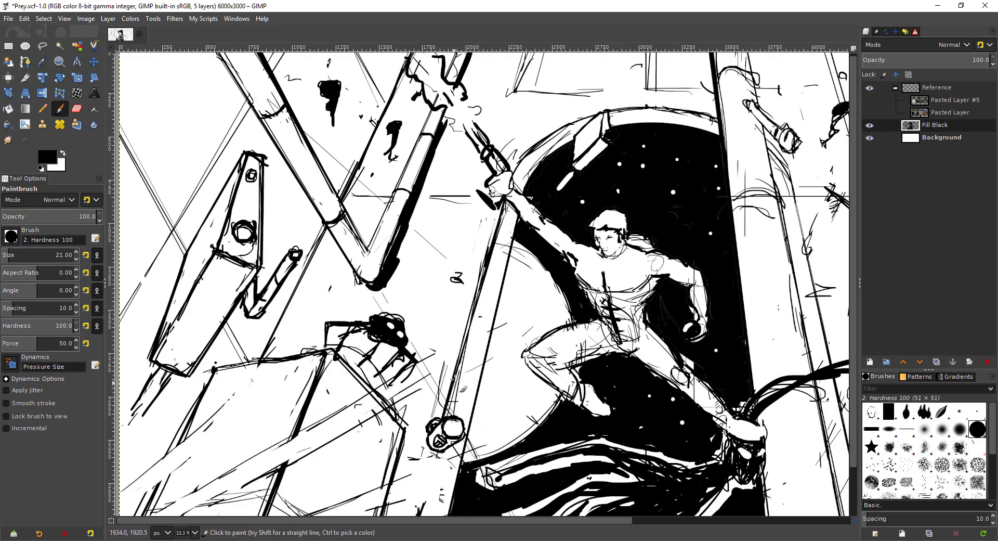
scroll(457, 371, "down", 2)
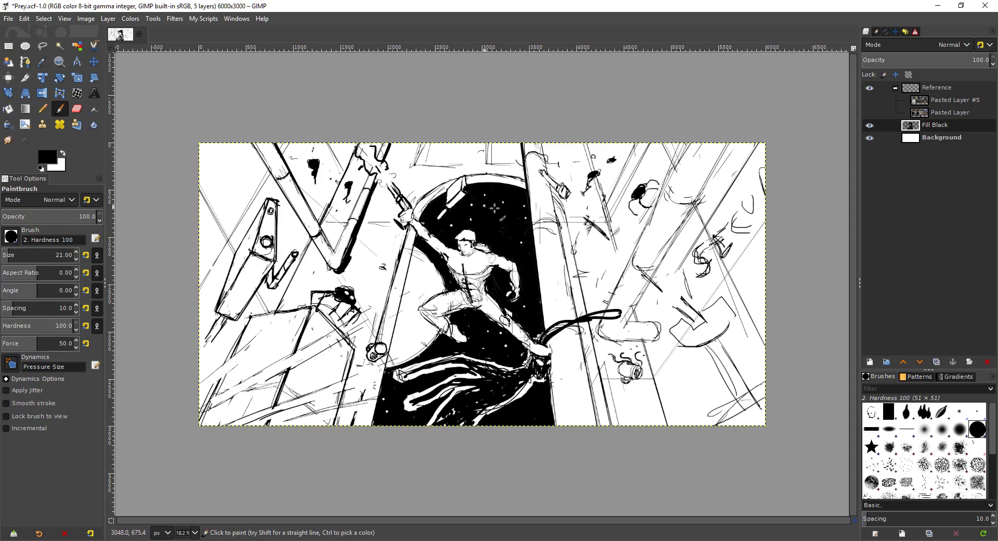
Strengthen the right edge of the slanted pillar beside the arch with a long straight black size 21 line
scroll(494, 208, "up", 3)
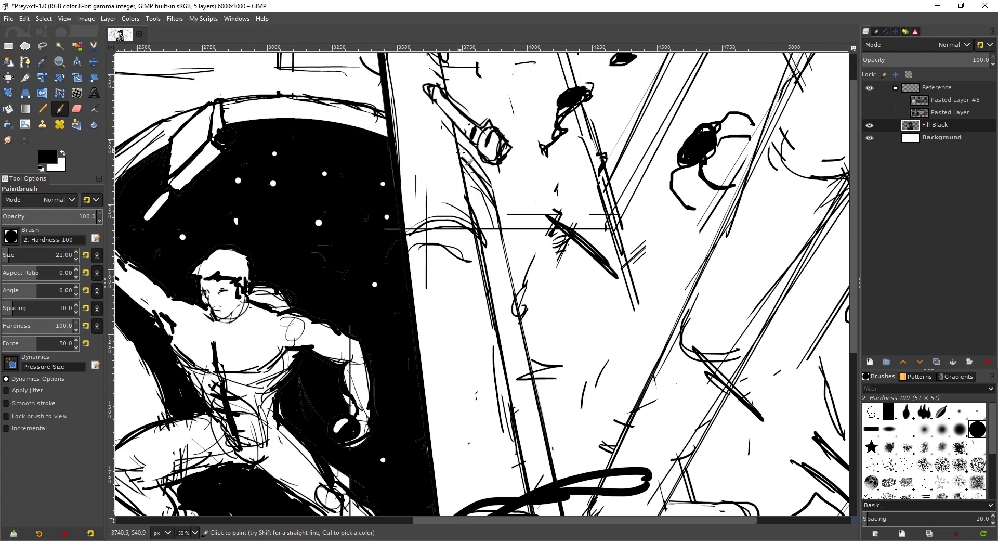
left_click_drag(461, 152, 498, 199)
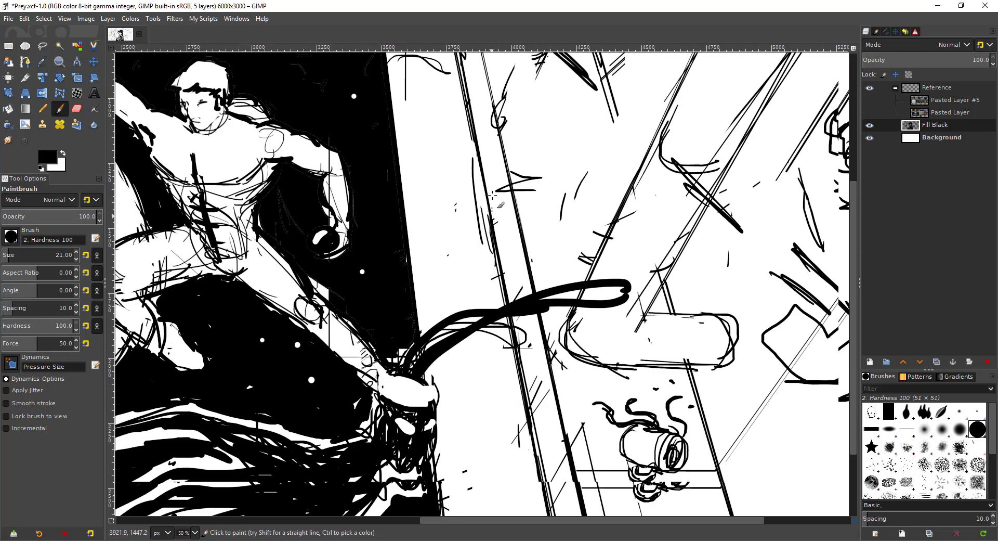
scroll(493, 196, "down", 5)
scroll(538, 400, "down", 1)
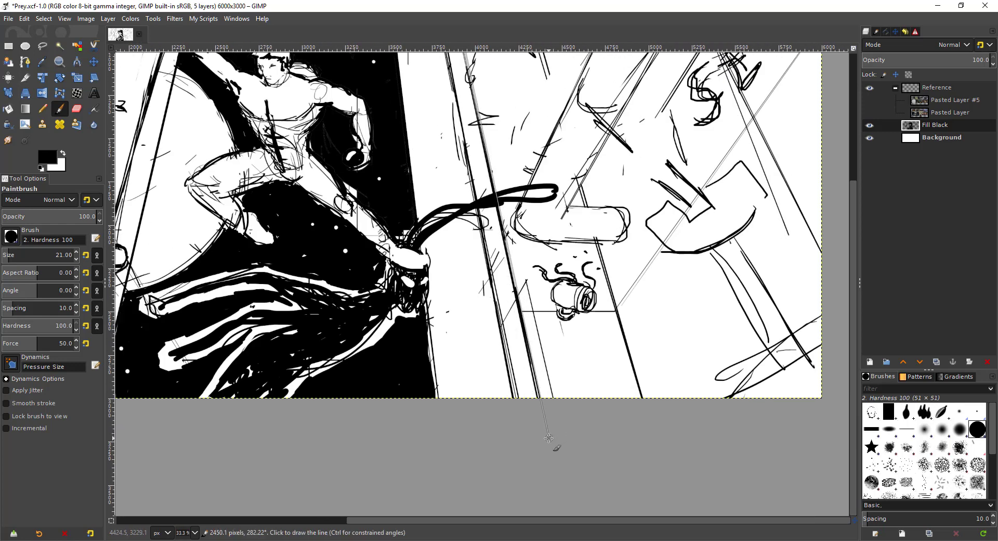
scroll(488, 229, "up", 5)
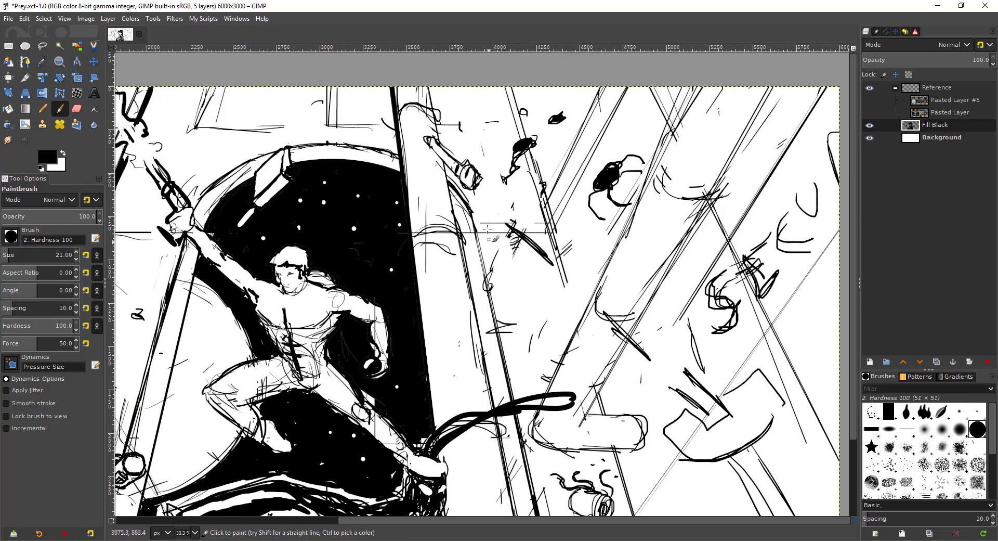
left_click(470, 209, "shift")
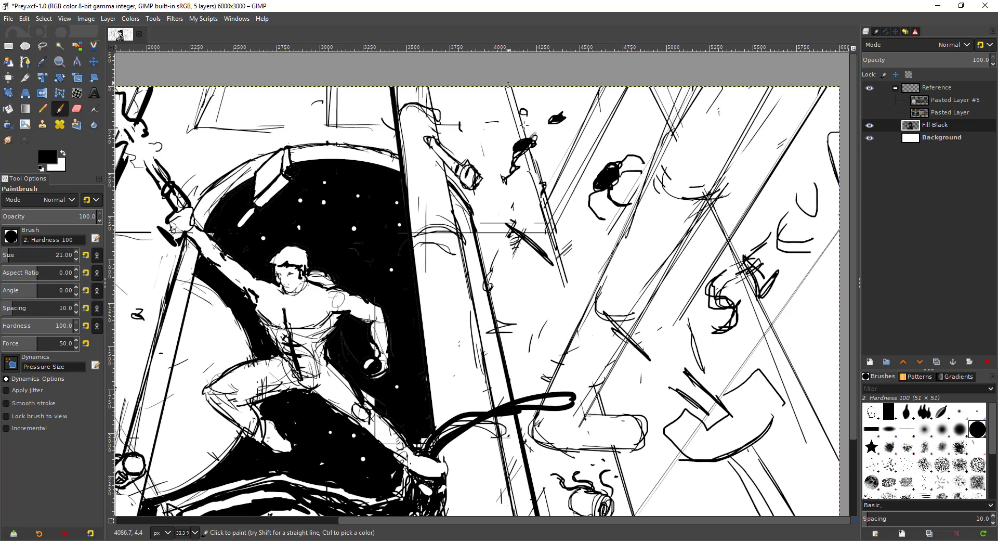
Firm up the long slanted wall line beyond the pillar with straight black strokes above and below the horizontal pipe end
left_click_drag(524, 125, 578, 324)
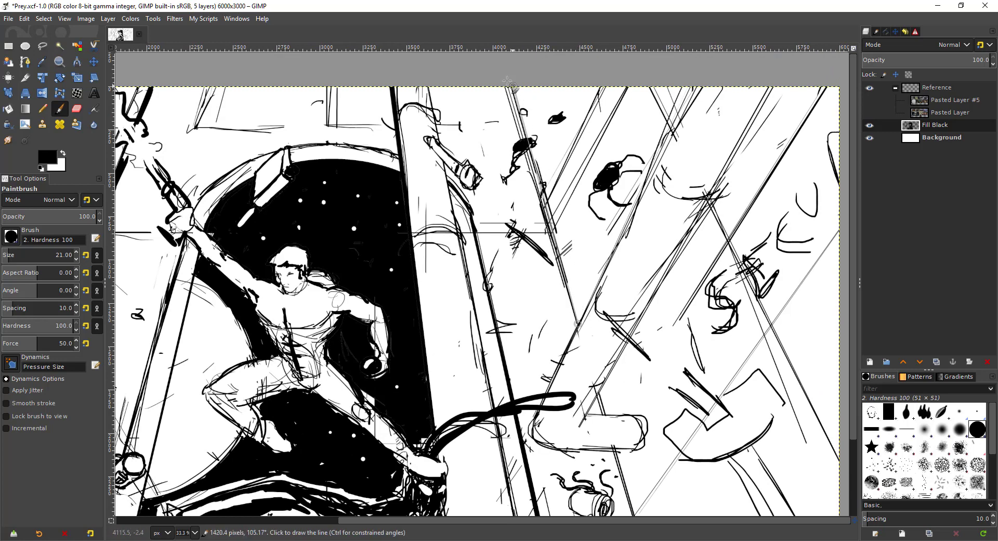
left_click(504, 79, "shift")
left_click(579, 322, "shift")
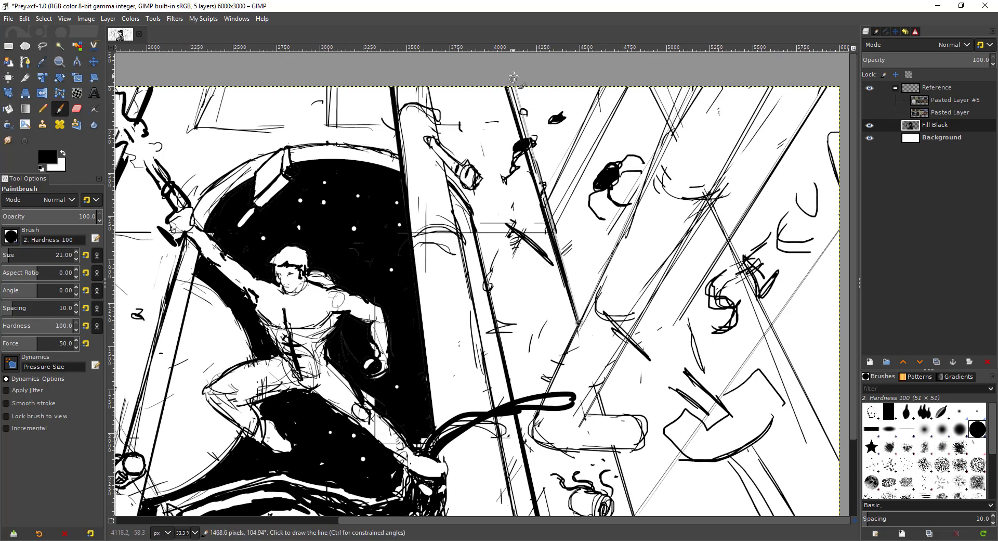
scroll(550, 252, "down", 3)
scroll(550, 252, "right", 1)
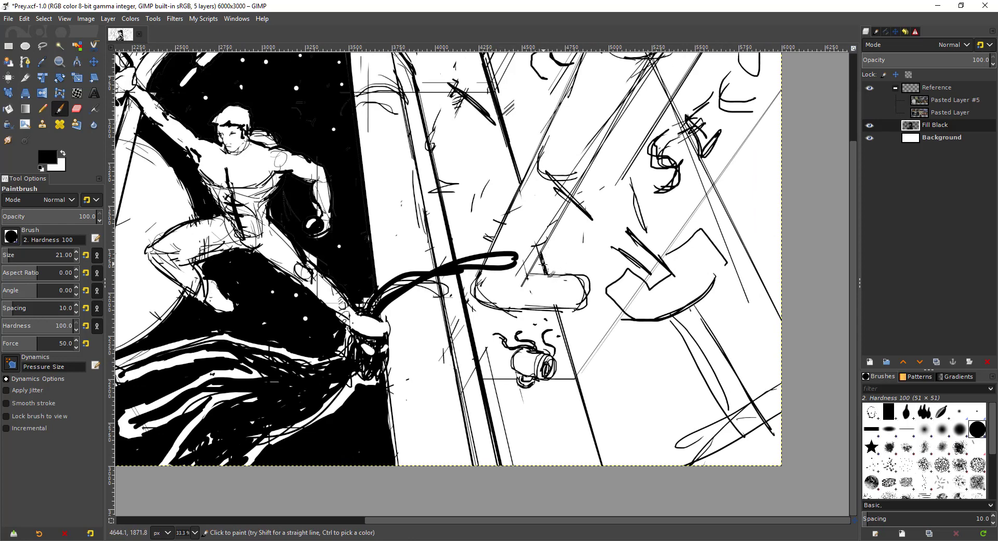
left_click(555, 311)
left_click(611, 486, "shift")
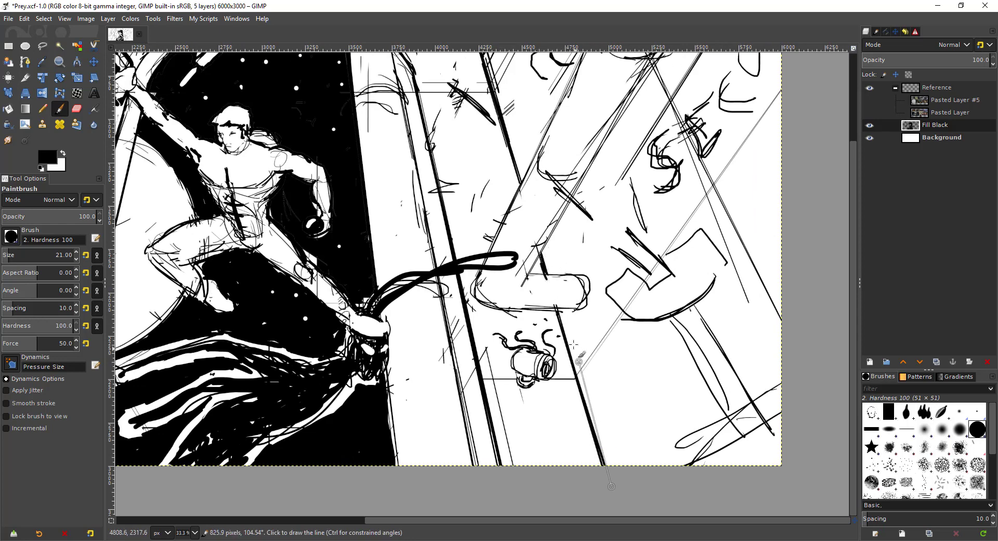
Ink the horizontal pipe end above the mug, darkening its rim, straight edges and the curved joint lines at the elbow
mouse_move(568, 275)
left_mouse_down()
mouse_move(566, 307)
mouse_move(576, 306)
mouse_move(570, 277)
left_mouse_up()
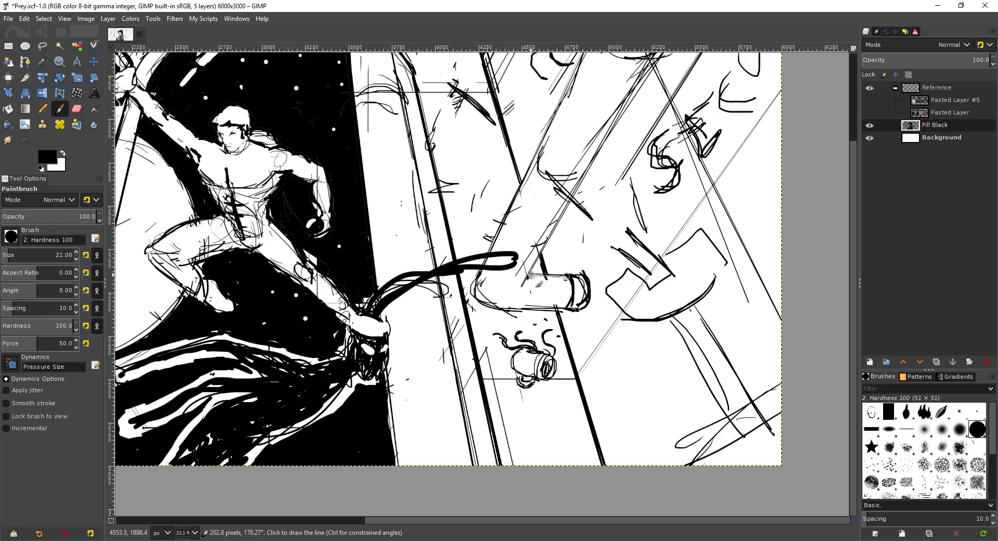
left_click(530, 275, "shift")
left_click(566, 309)
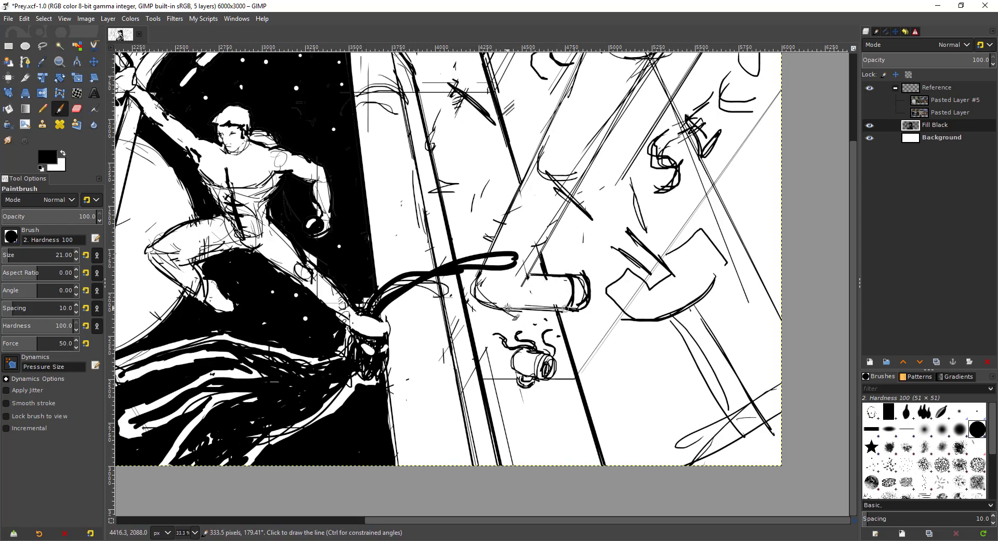
left_click(508, 308, "shift")
left_click_drag(527, 277, 522, 307)
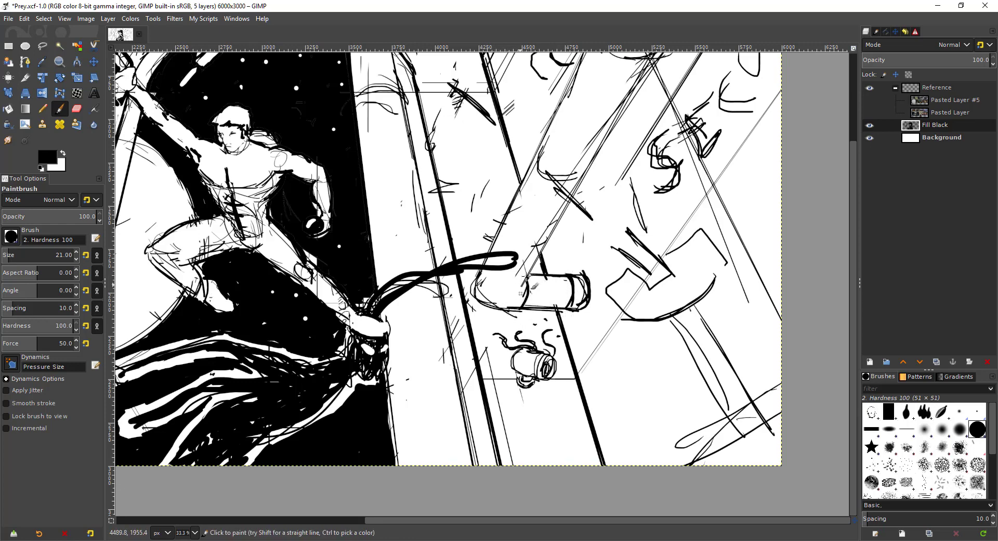
mouse_move(498, 269)
left_mouse_down()
mouse_move(536, 274)
mouse_move(484, 275)
mouse_move(521, 286)
mouse_move(510, 307)
left_mouse_up()
Show Pasted Layer #5, examine the golden winged statues in its lobby reference image, and hide the layer again
key("minus")
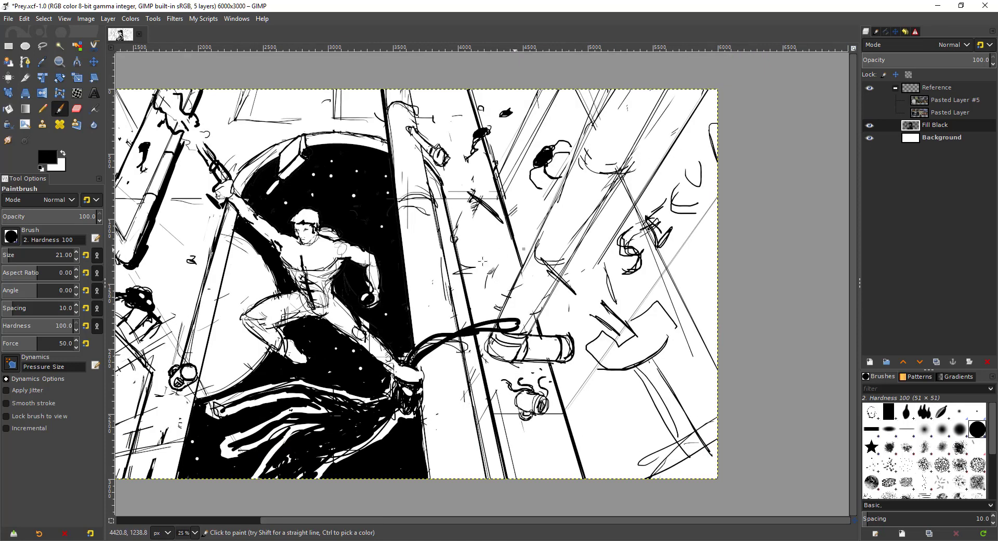
left_click(870, 101)
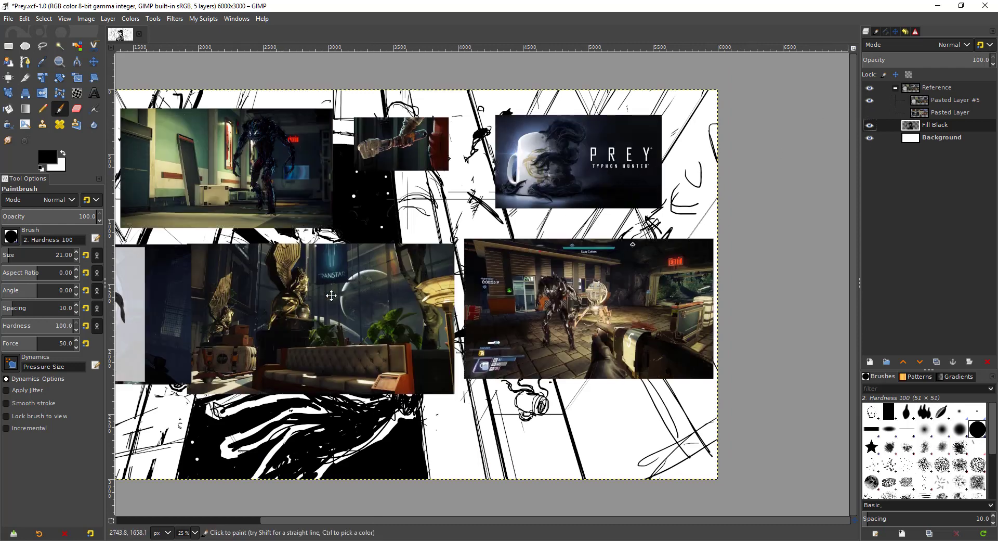
scroll(332, 295, "up", 4, "ctrl")
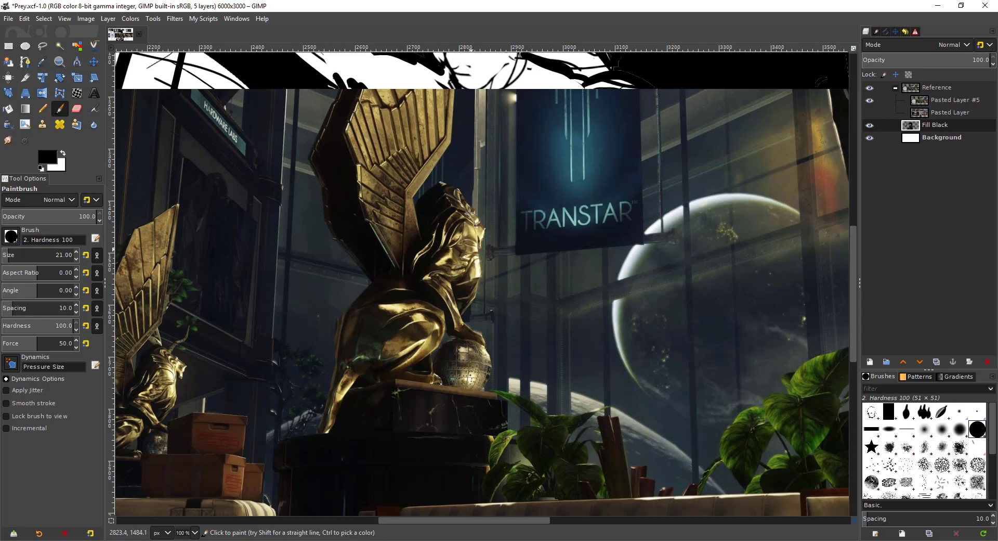
left_click_drag(311, 323, 468, 291)
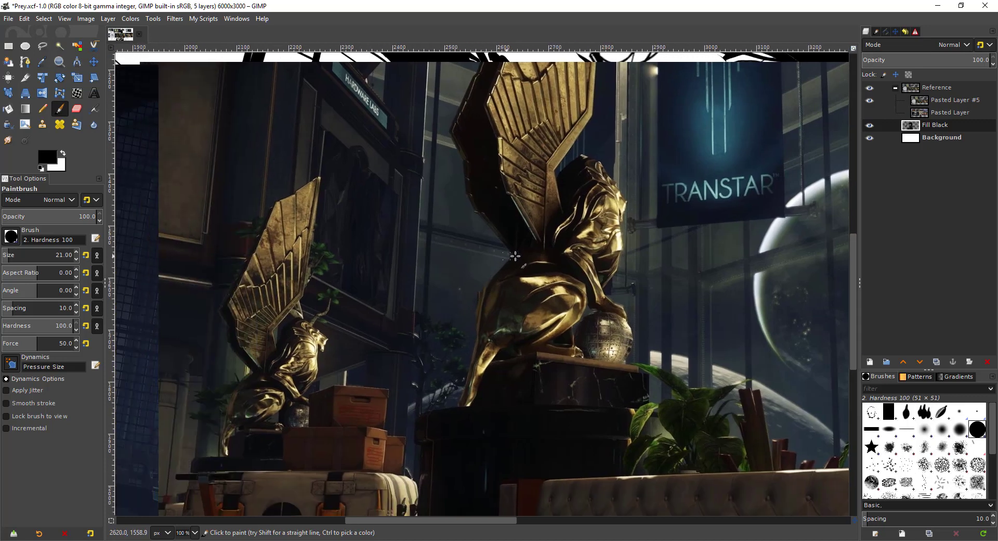
left_click_drag(608, 167, 571, 188)
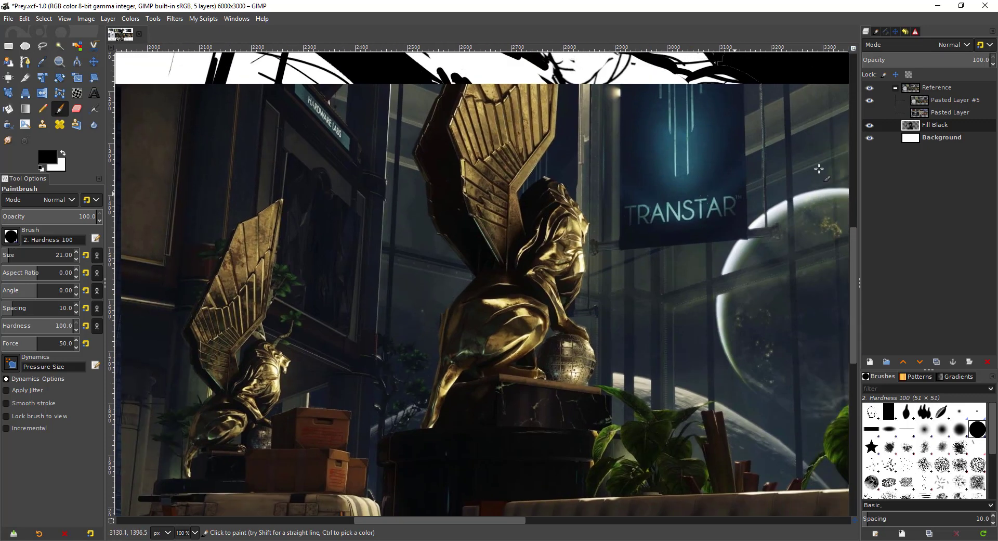
left_click(870, 100)
scroll(598, 232, "down", 3, "ctrl")
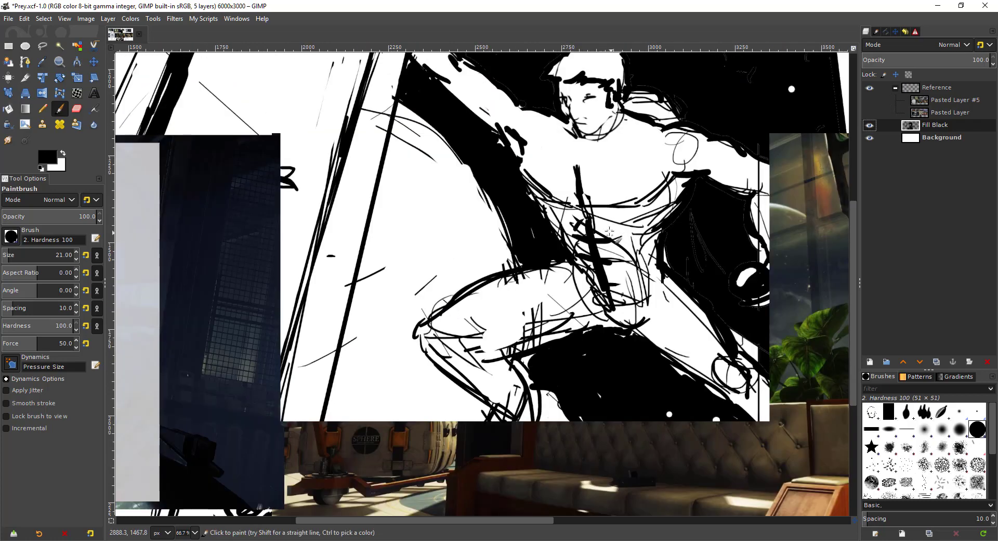
Draw the long edges of the diagonal pipe as straight black lines from the canvas's upper border down to the elbow
left_click_drag(598, 229, 502, 298)
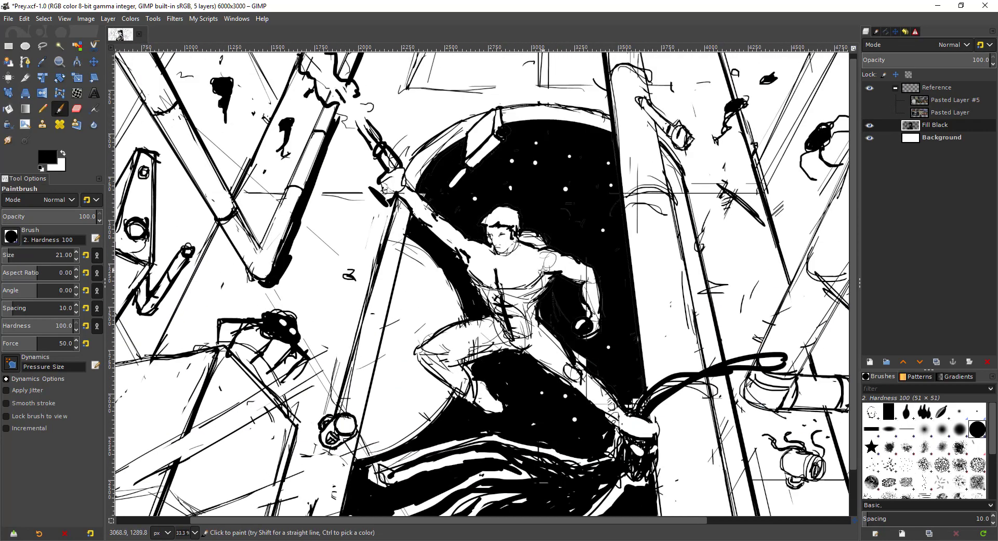
scroll(544, 270, "down", 1, "ctrl")
left_click_drag(653, 236, 542, 321)
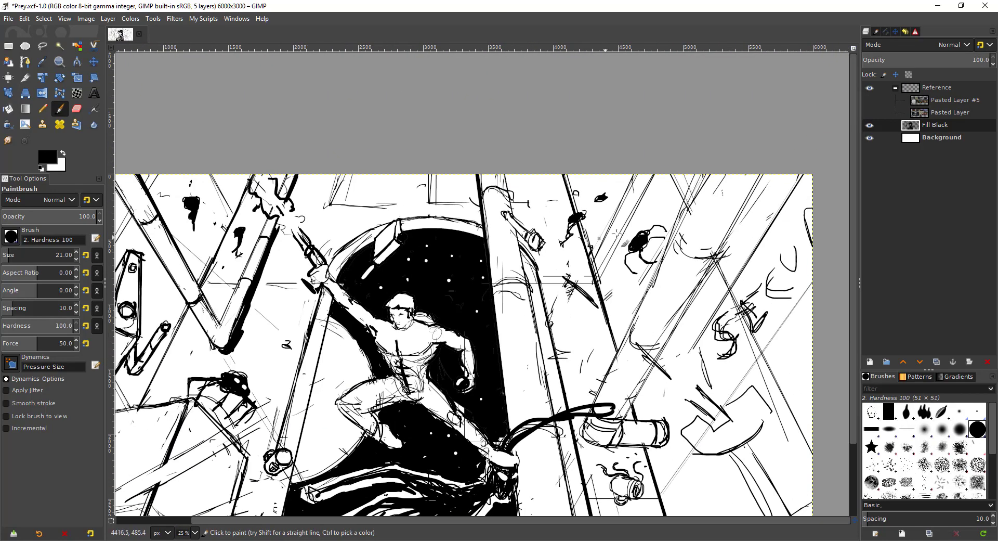
scroll(606, 281, "down", 3)
scroll(659, 165, "up", 1, "ctrl")
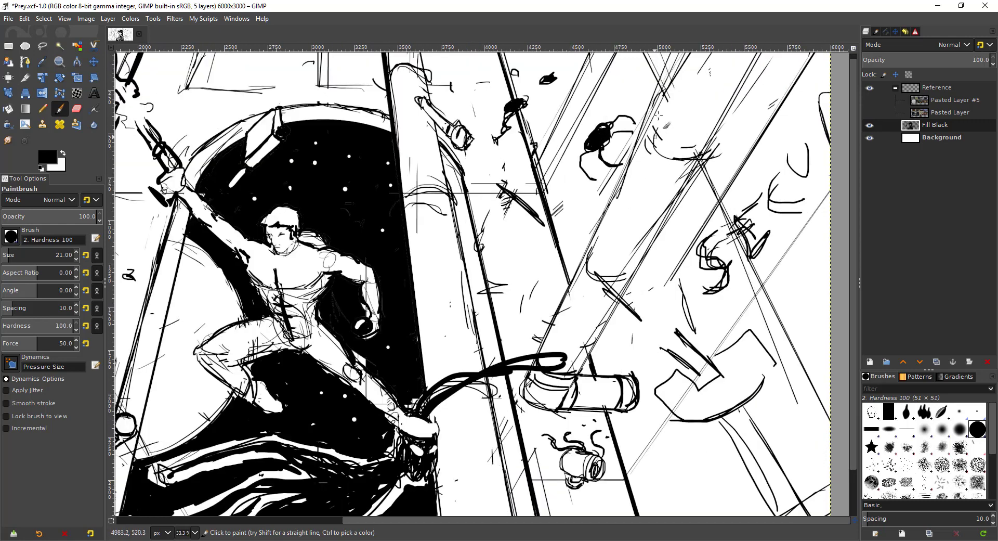
scroll(650, 119, "down", 2, "ctrl")
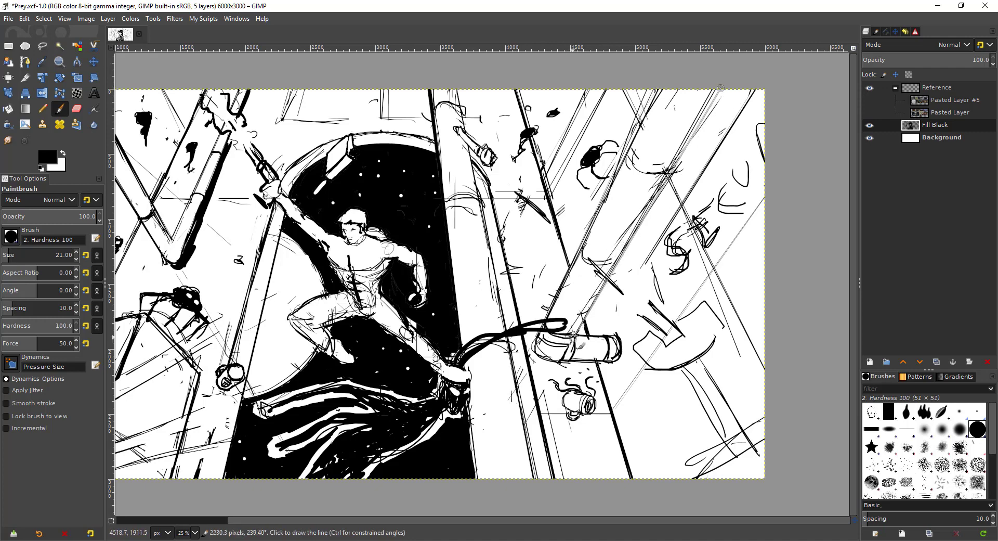
left_click(727, 80, "shift")
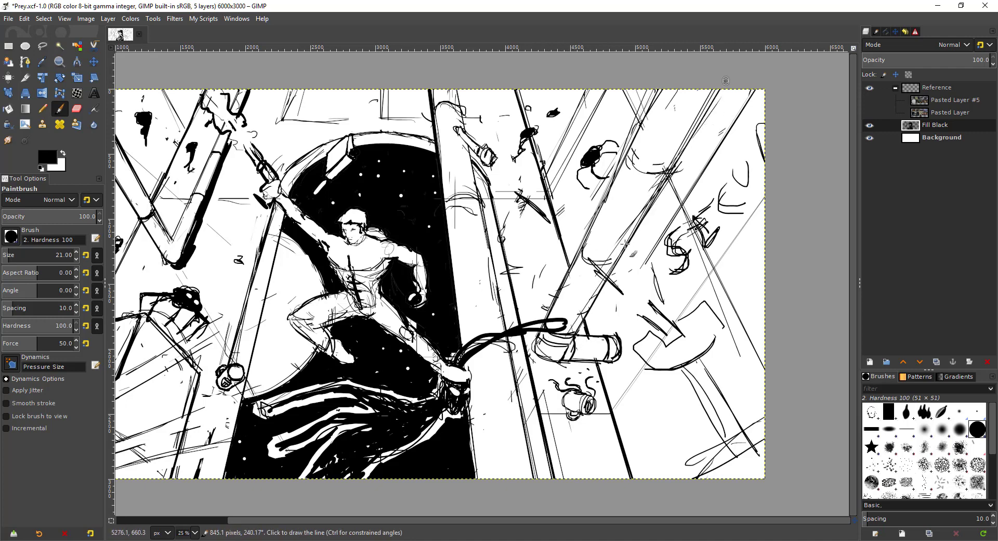
left_click(575, 334, "shift")
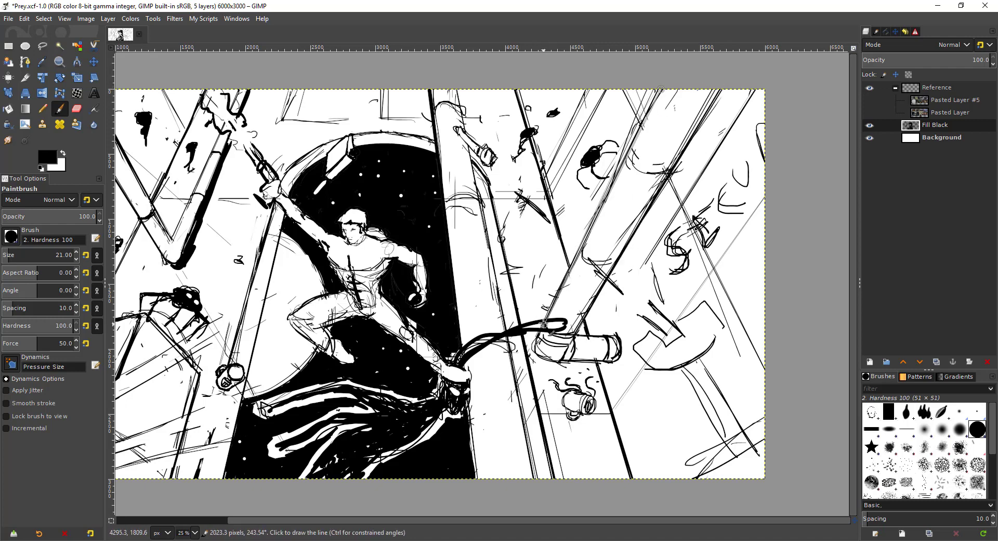
left_click(669, 92, "shift")
Ink the curved lower joint ring on the diagonal pipe in black and clean up its edges with the Eraser
mouse_move(641, 182)
left_mouse_down()
mouse_move(515, 235)
mouse_move(546, 232)
left_mouse_up()
mouse_move(504, 204)
left_mouse_down()
mouse_move(544, 222)
mouse_move(499, 219)
mouse_move(537, 238)
left_mouse_up()
key("shift+e")
key("p")
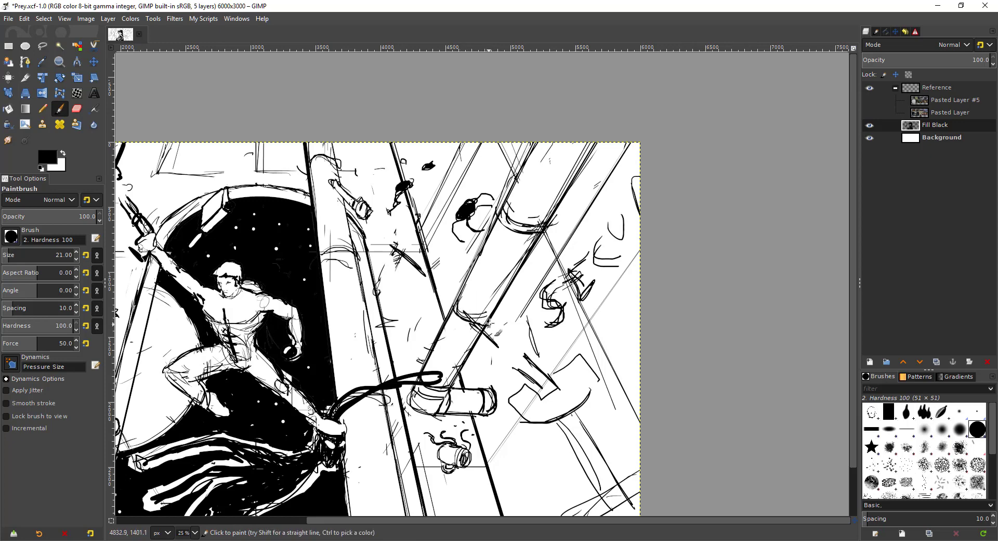
mouse_move(466, 319)
left_mouse_down()
mouse_move(489, 317)
mouse_move(459, 302)
mouse_move(467, 320)
mouse_move(490, 328)
mouse_move(468, 323)
mouse_move(460, 297)
mouse_move(478, 316)
left_mouse_up()
key("shift+e")
key("p")
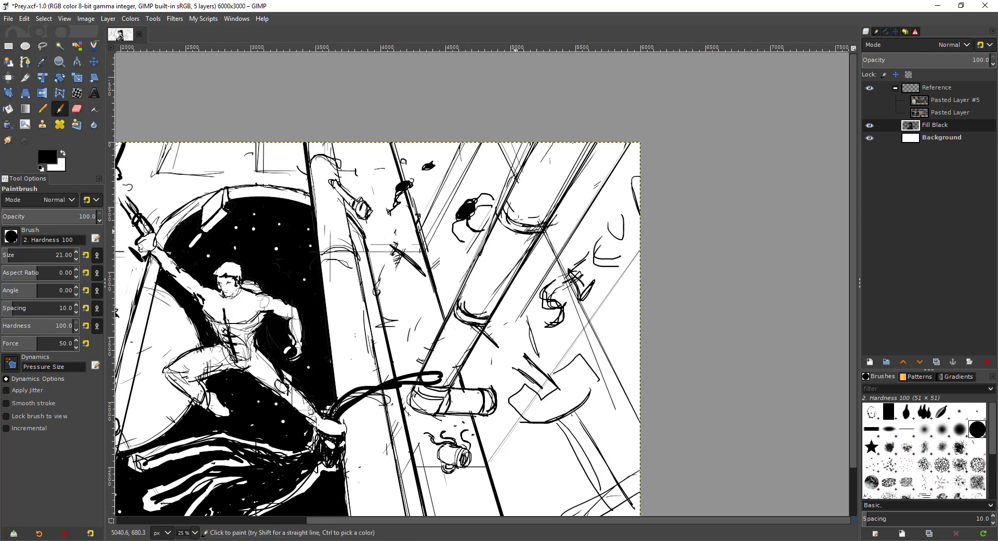
Ink the curved upper joint ring on the diagonal pipe with black strokes
left_click_drag(572, 233, 506, 281)
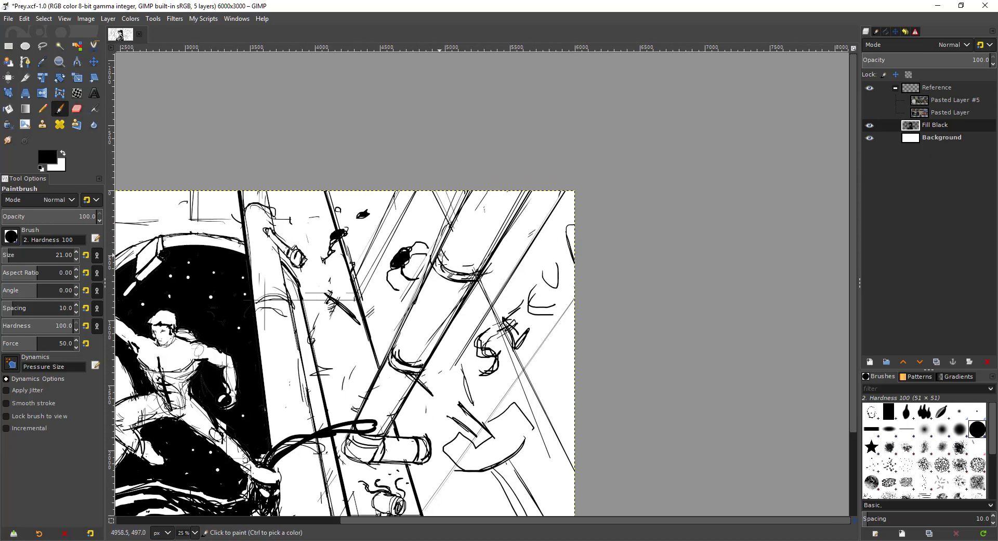
left_click_drag(441, 259, 449, 272)
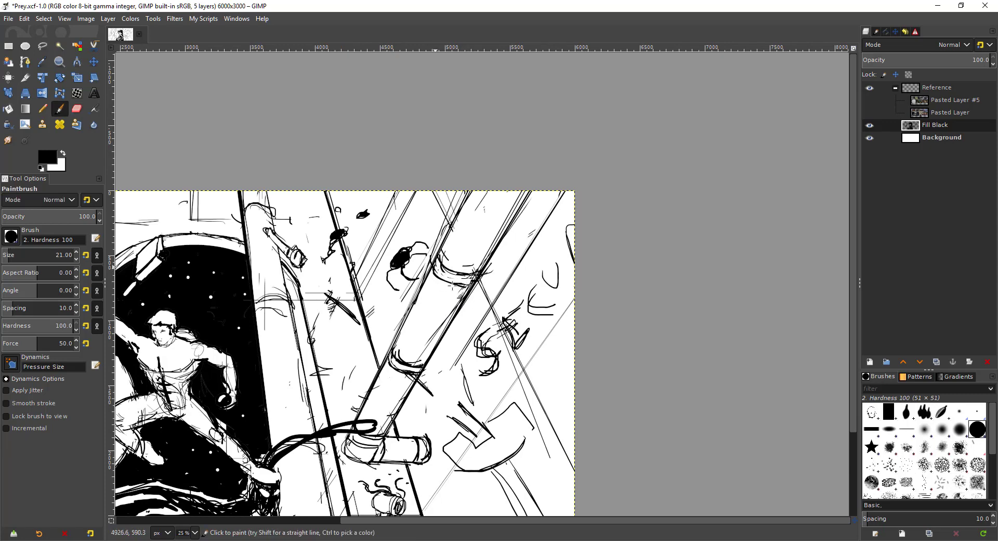
left_click_drag(435, 267, 476, 279)
scroll(468, 258, "down", 2)
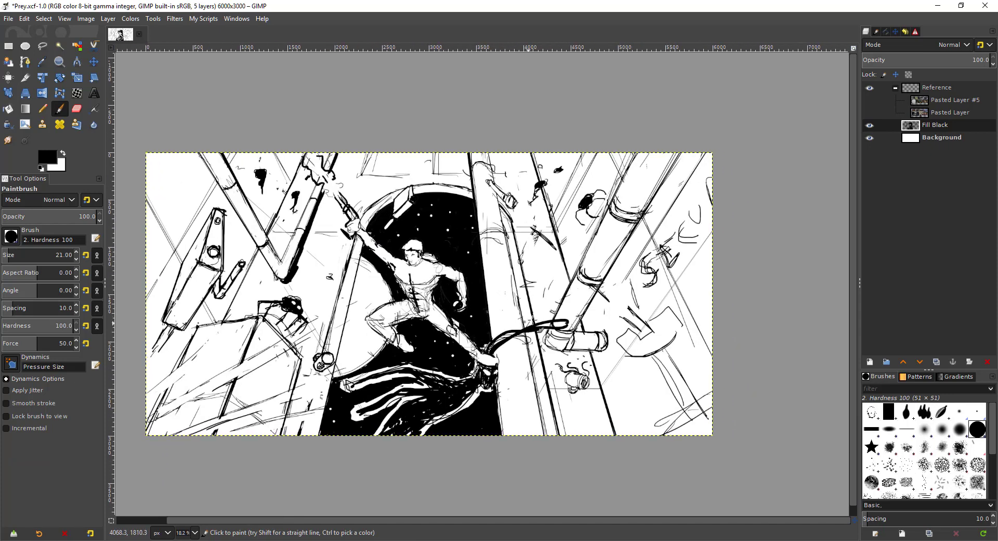
Darken the long slanted line of the pillar left of the figure, down toward the small round shapes at its foot
left_click_drag(532, 319, 523, 301)
left_click_drag(591, 207, 569, 211)
left_click_drag(412, 263, 501, 245)
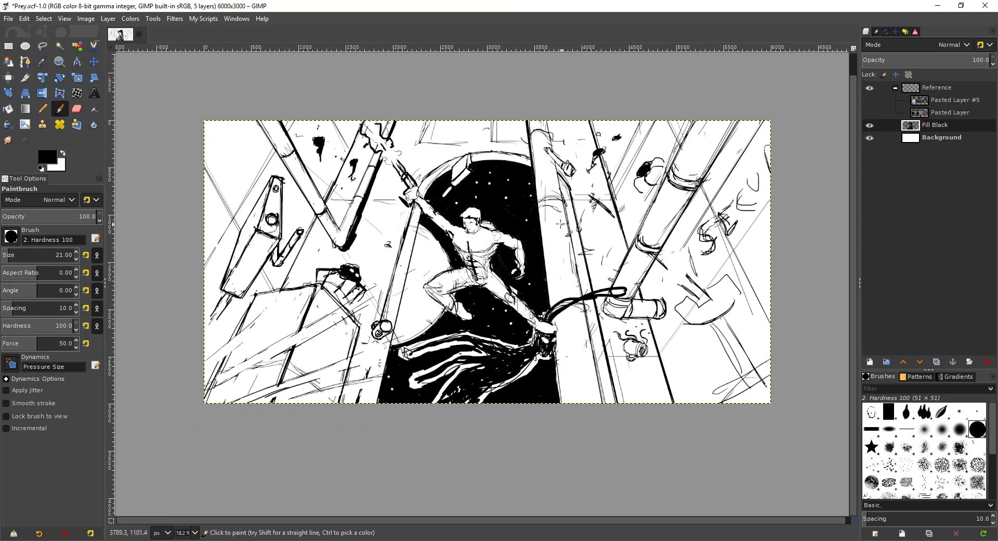
scroll(408, 241, "up", 1, "ctrl")
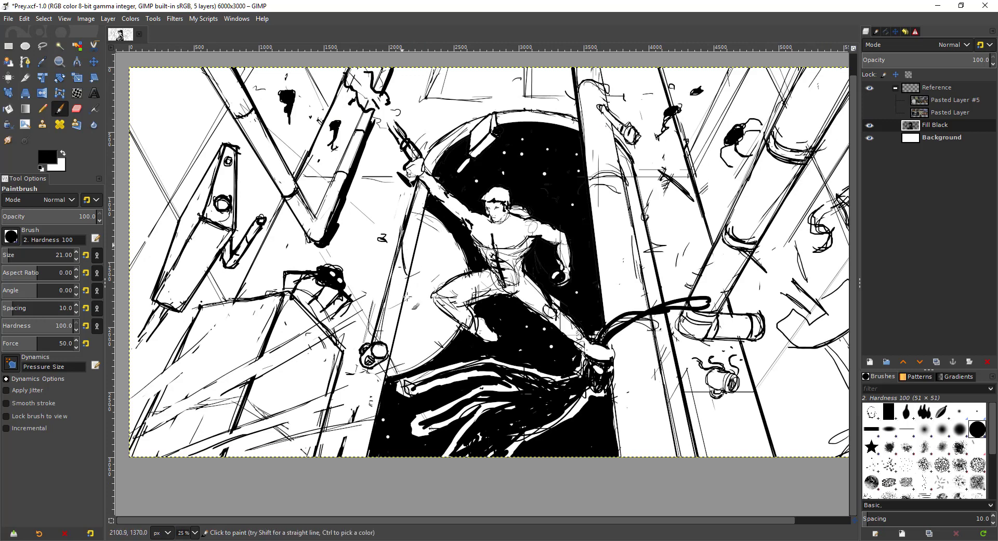
left_click_drag(390, 350, 385, 318)
left_click_drag(646, 233, 643, 253)
left_click_drag(410, 229, 402, 280)
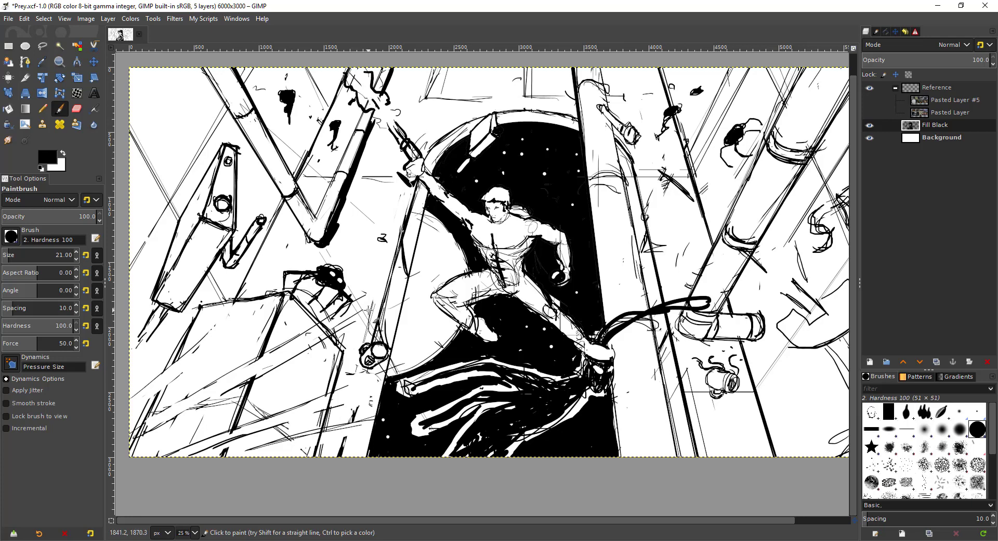
scroll(369, 310, "down", 1)
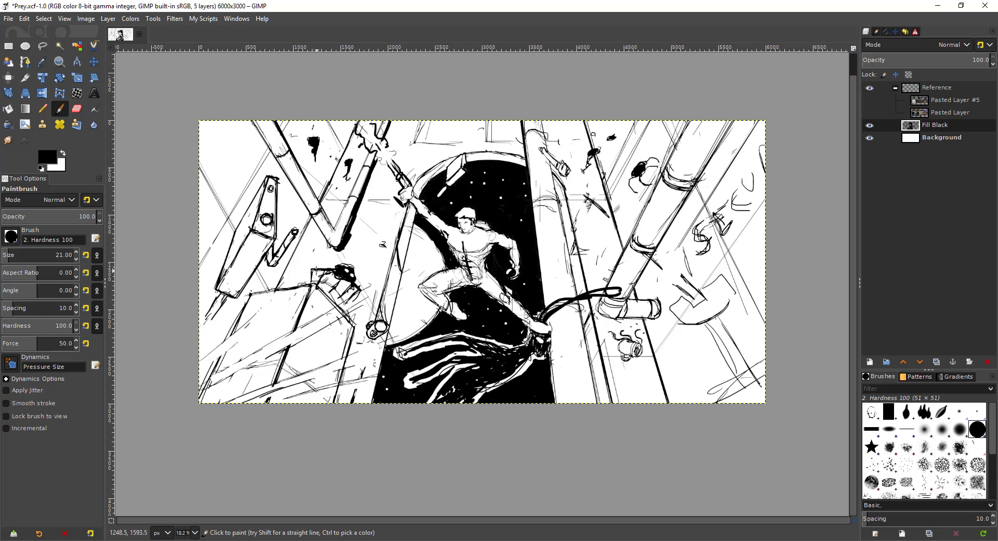
Thicken the black shadow along the right side of the V-shaped pipe in the picture's upper left area
scroll(347, 268, "up", 1)
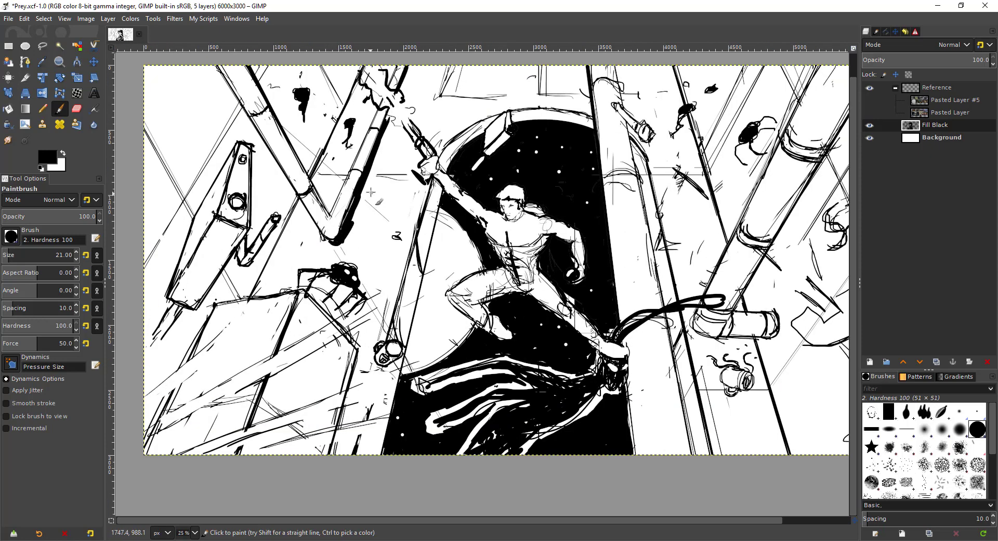
left_click_drag(358, 194, 346, 225)
left_click_drag(365, 175, 349, 234)
left_click_drag(383, 137, 364, 190)
left_click_drag(364, 191, 352, 226)
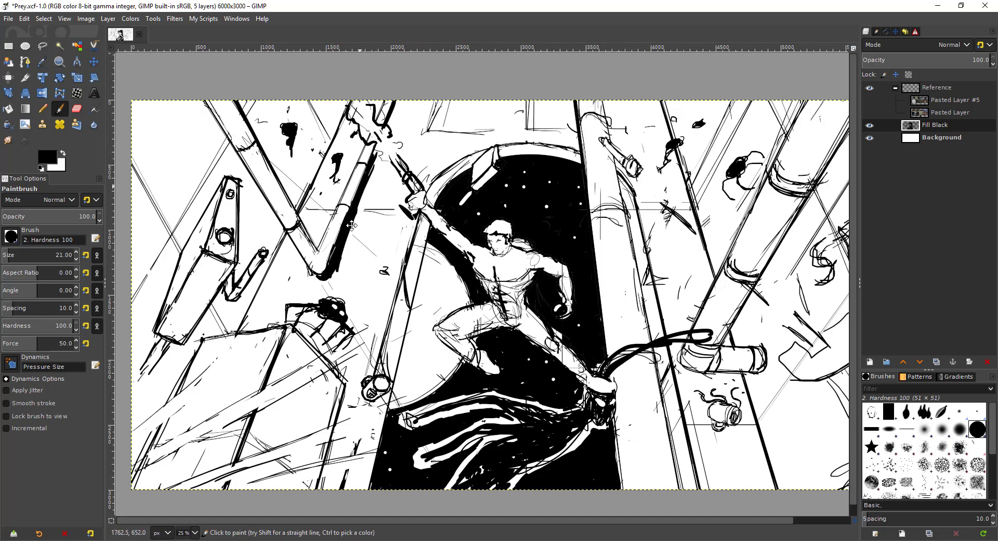
Draw straight black edge lines along the slanted pillar left of the figure and down the pillar right of the arch
key("space")
scroll(375, 195, "down", 1)
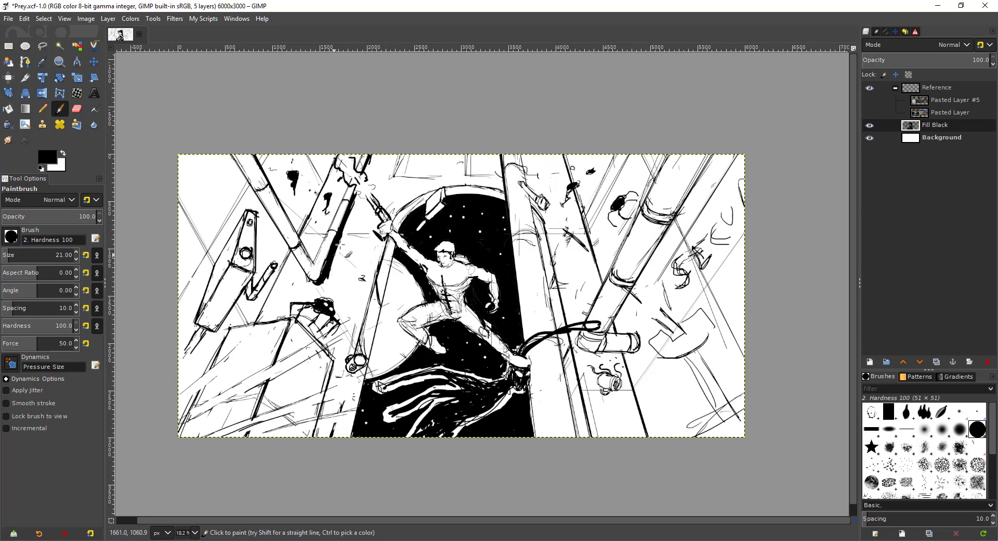
scroll(350, 290, "up", 2)
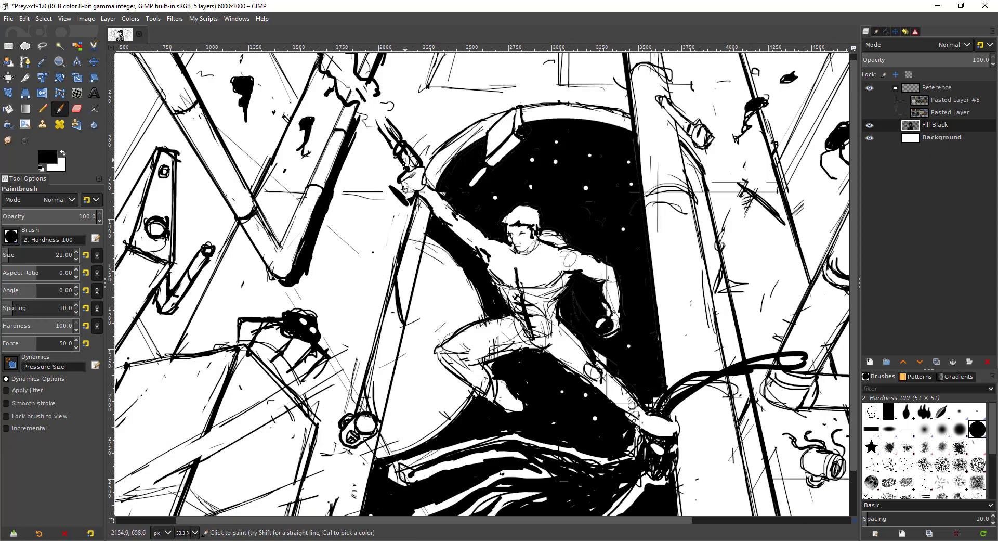
scroll(403, 166, "down", 2)
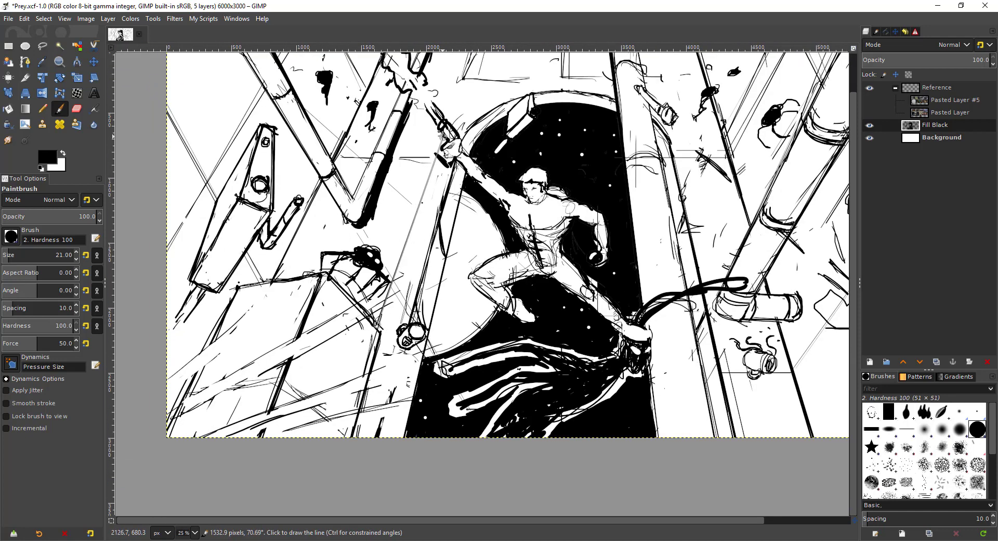
left_click(380, 319, "shift")
left_click_drag(648, 173, 612, 197)
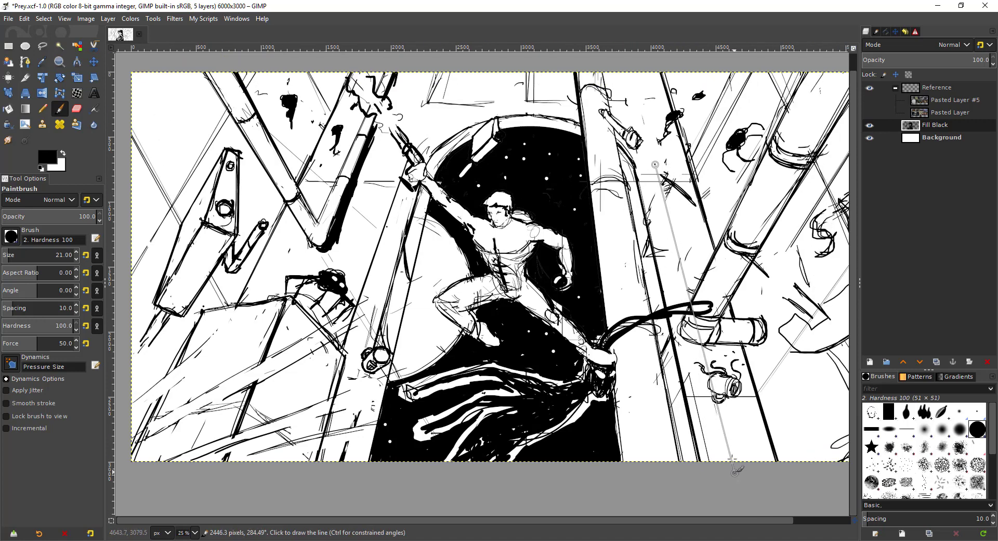
left_click(734, 472, "shift")
scroll(689, 321, "up", 1, "ctrl")
key("shift+e")
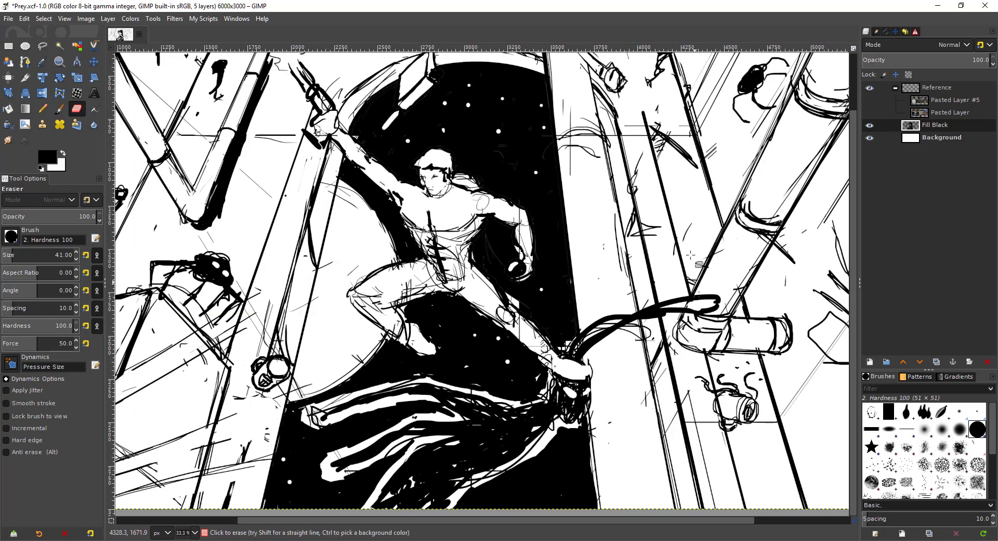
key("p")
scroll(602, 202, "up", 1, "ctrl")
scroll(602, 203, "up", 1, "ctrl")
mouse_move(611, 217)
left_mouse_down()
mouse_move(576, 224)
mouse_move(577, 247)
mouse_move(608, 240)
mouse_move(614, 274)
mouse_move(588, 274)
left_mouse_up()
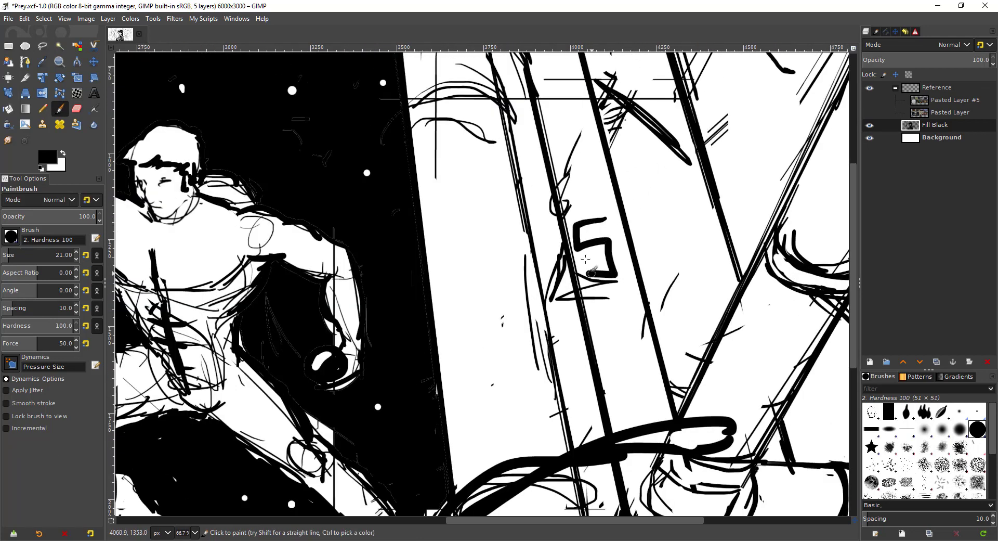
mouse_move(587, 182)
left_mouse_down()
mouse_move(615, 337)
mouse_move(635, 334)
mouse_move(637, 368)
mouse_move(612, 368)
mouse_move(601, 310)
mouse_move(627, 316)
left_mouse_up()
scroll(573, 139, "down", 2, "ctrl")
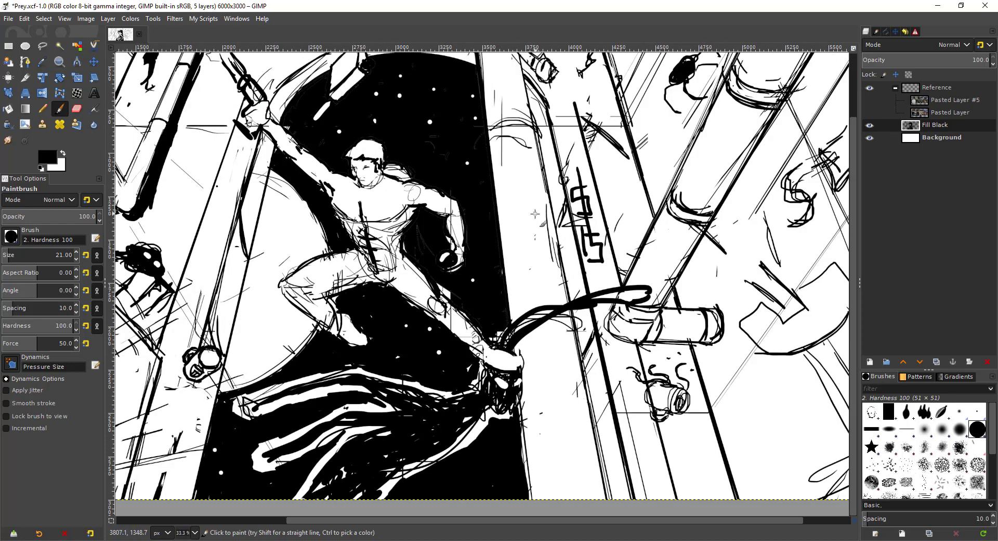
key("ctrl+z")
key("ctrl+z")
key("ctrl+z")
Ink an outer curve above the arch's left side with several black Paintbrush strokes
scroll(535, 212, "down", 1, "ctrl")
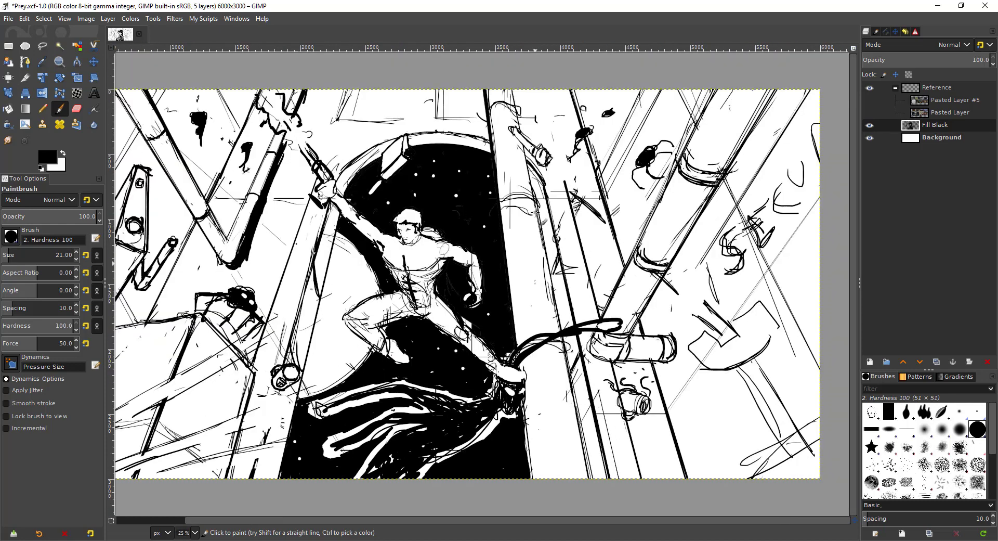
left_click_drag(353, 248, 364, 287)
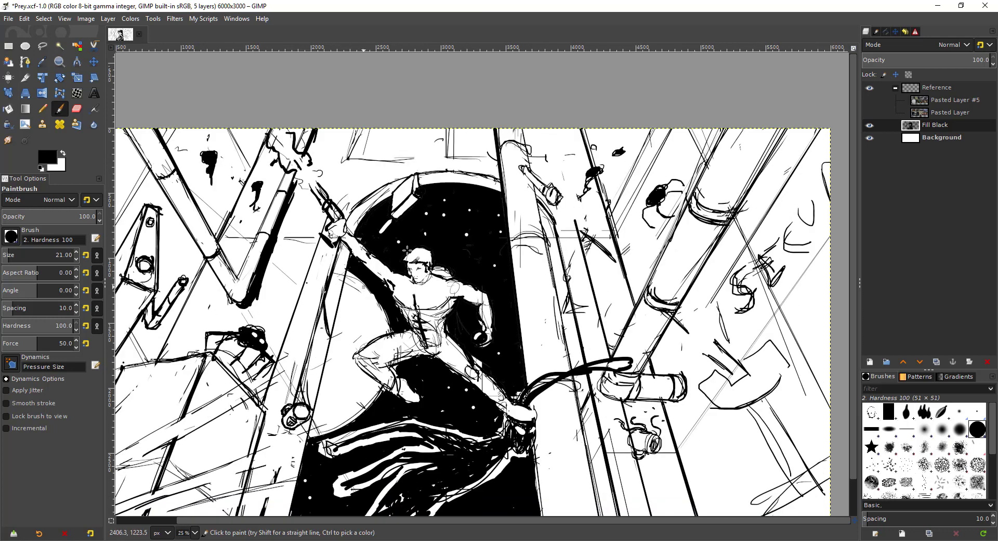
scroll(386, 228, "up", 3, "ctrl")
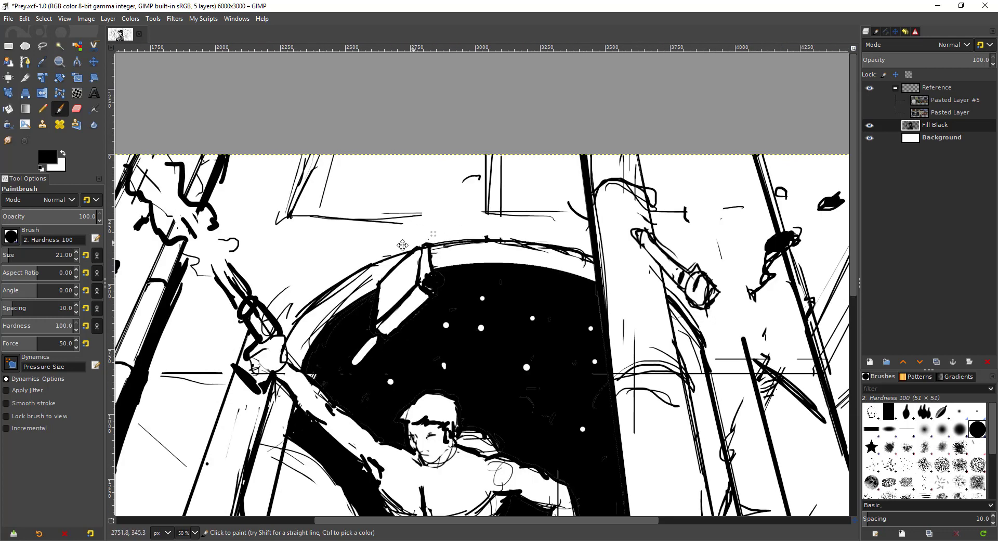
left_click_drag(431, 203, 377, 222)
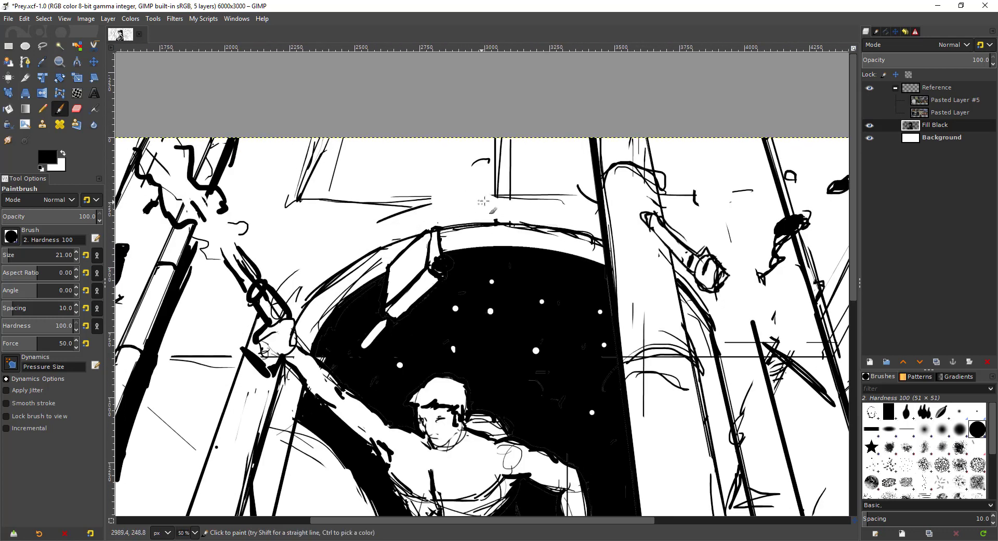
left_click_drag(471, 195, 335, 236)
left_click_drag(389, 214, 285, 276)
left_click_drag(338, 241, 277, 284)
Trim the outer arch curve with the Eraser and extend it in black across to the pillar on the right
key("shift+e")
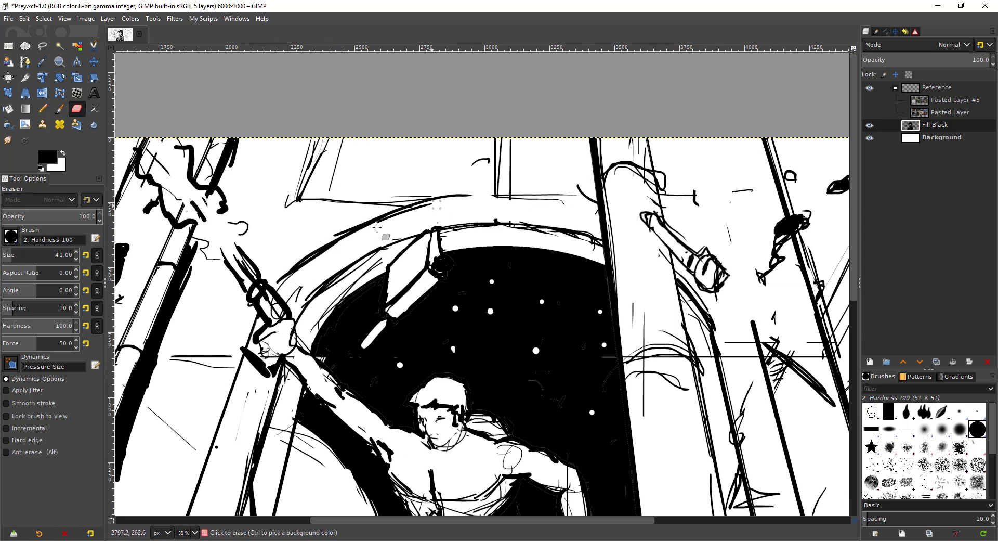
left_click_drag(432, 206, 338, 242)
key("p")
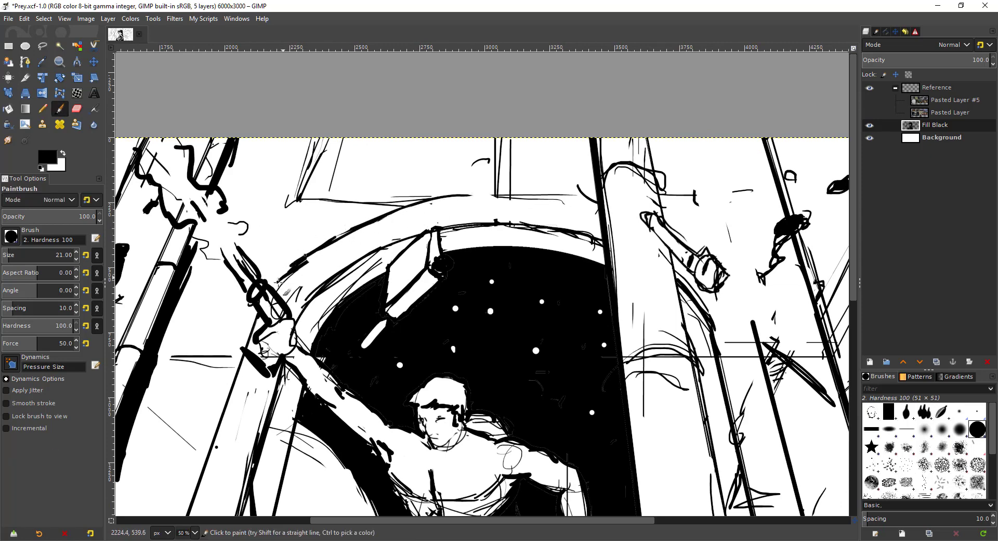
key("shift+e")
left_click_drag(284, 271, 359, 229)
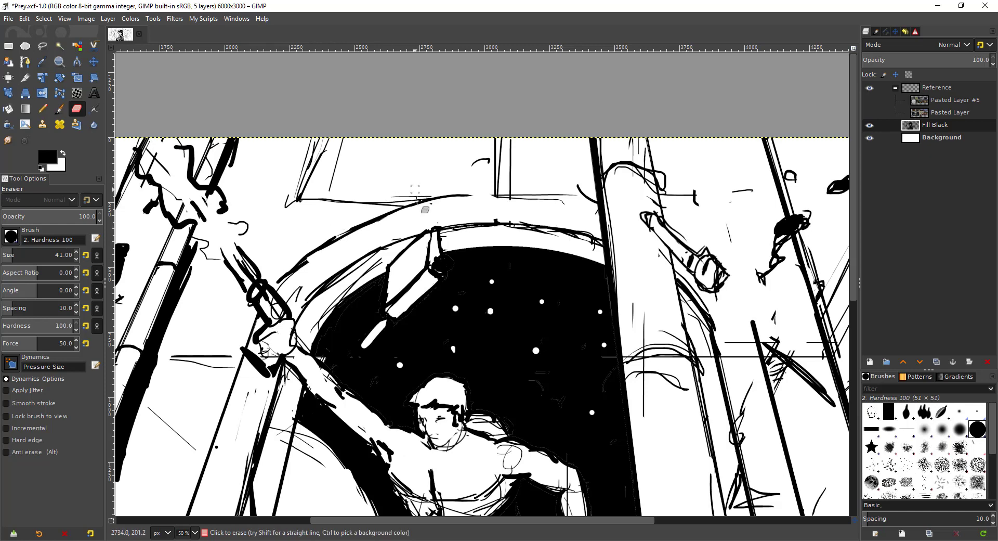
mouse_move(450, 188)
left_mouse_down()
mouse_move(332, 232)
mouse_move(423, 225)
left_mouse_up()
key("p")
left_click_drag(549, 227, 475, 262)
mouse_move(355, 260)
left_mouse_down()
mouse_move(469, 282)
mouse_move(393, 258)
mouse_move(350, 256)
mouse_move(439, 268)
mouse_move(457, 276)
left_mouse_up()
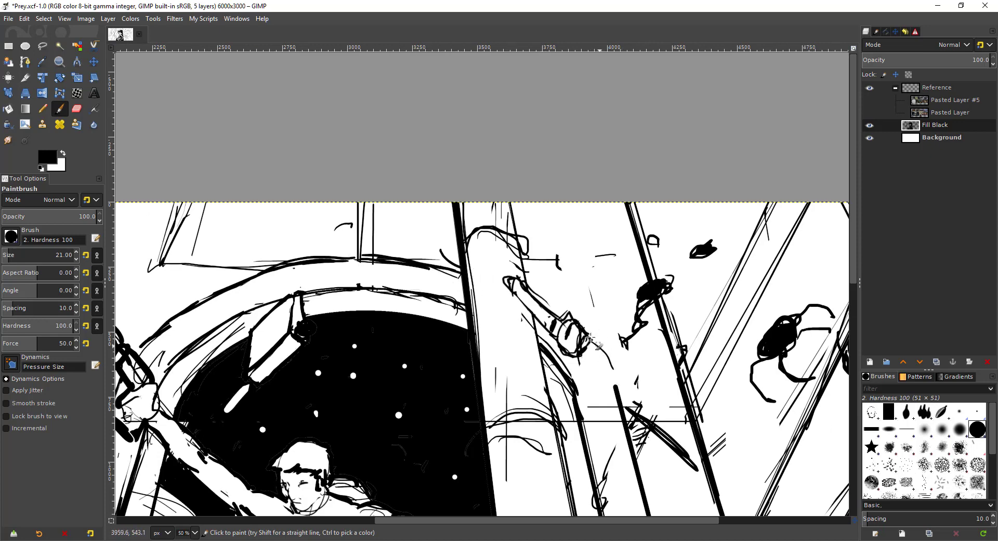
Draw a black curve joining the small floating tool to the upper end of the straight line on the right pillar
left_click_drag(628, 379, 534, 267)
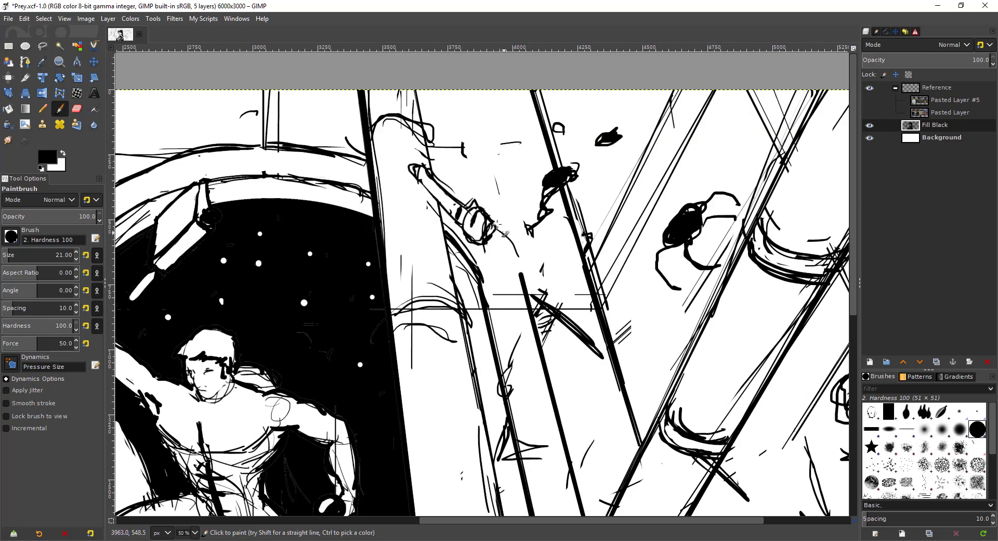
left_click_drag(496, 225, 529, 275)
key("ctrl+z")
left_click_drag(496, 225, 531, 276)
key("ctrl+z")
left_click_drag(479, 209, 438, 167)
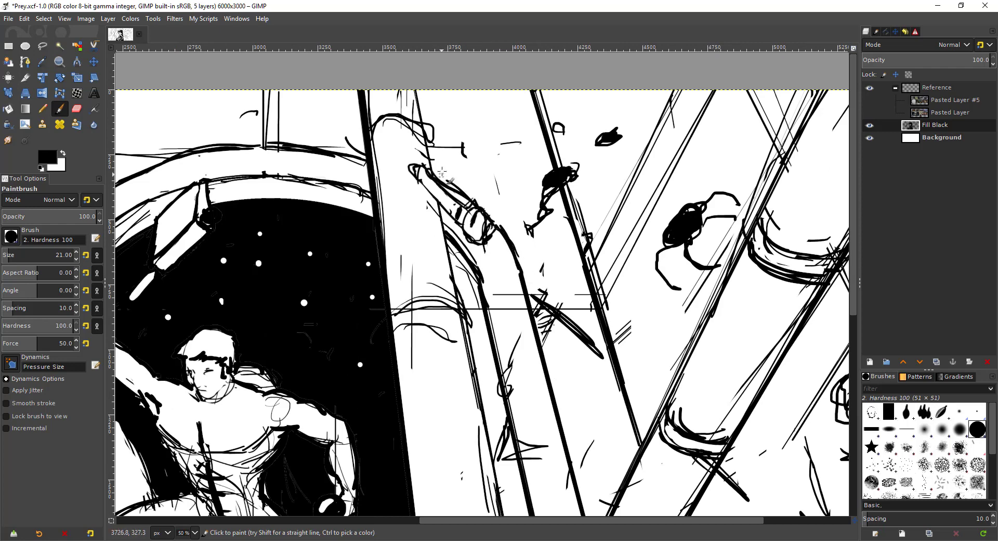
key("ctrl+z")
Outline the small floating tool at the top of the right pillar with heavier black strokes
key("minus")
key("plus")
key("plus")
key("plus")
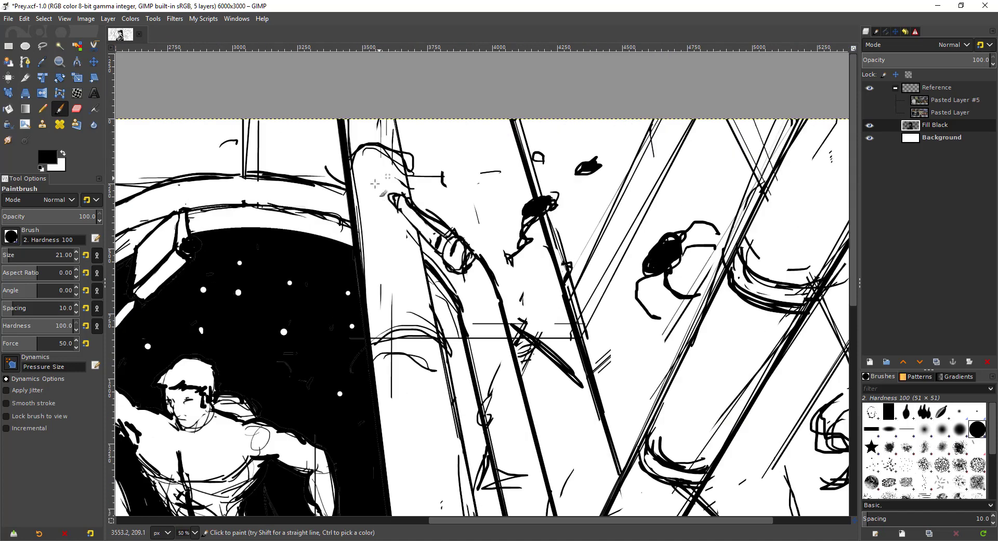
mouse_move(401, 213)
left_mouse_down()
mouse_move(422, 210)
mouse_move(462, 257)
left_mouse_up()
left_click_drag(406, 217, 428, 239)
mouse_move(471, 292)
left_mouse_down()
mouse_move(492, 297)
mouse_move(500, 264)
left_mouse_up()
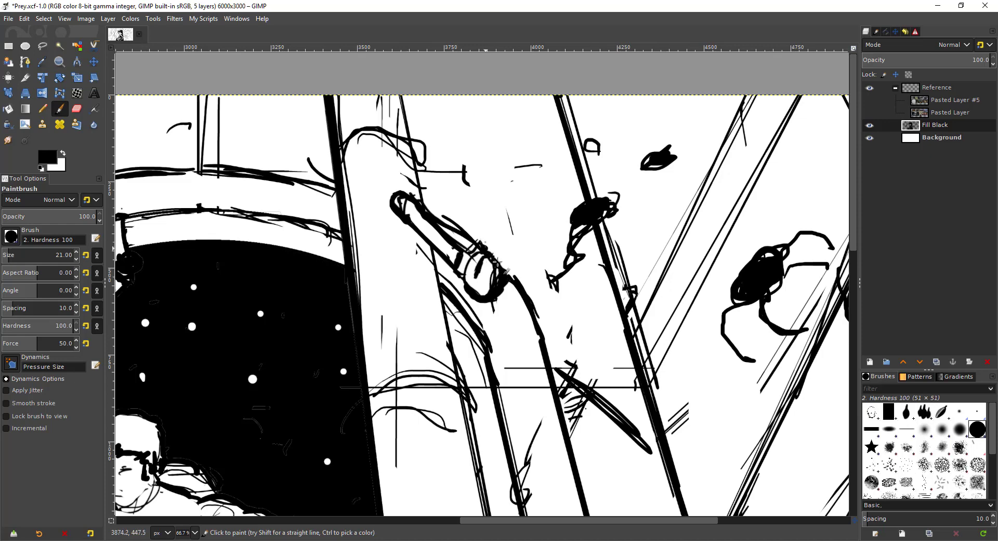
left_click_drag(452, 221, 481, 244)
Refine the floating tool's head and shaft, alternating Eraser clean-up with dark Paintbrush strokes
key("shift+e")
mouse_move(480, 252)
left_mouse_down()
mouse_move(467, 273)
mouse_move(488, 269)
mouse_move(482, 281)
mouse_move(484, 255)
mouse_move(480, 273)
mouse_move(484, 261)
mouse_move(492, 275)
mouse_move(499, 269)
mouse_move(463, 250)
left_mouse_up()
key("p")
key("shift+e")
key("p")
mouse_move(429, 222)
left_mouse_down()
mouse_move(437, 251)
mouse_move(423, 216)
left_mouse_up()
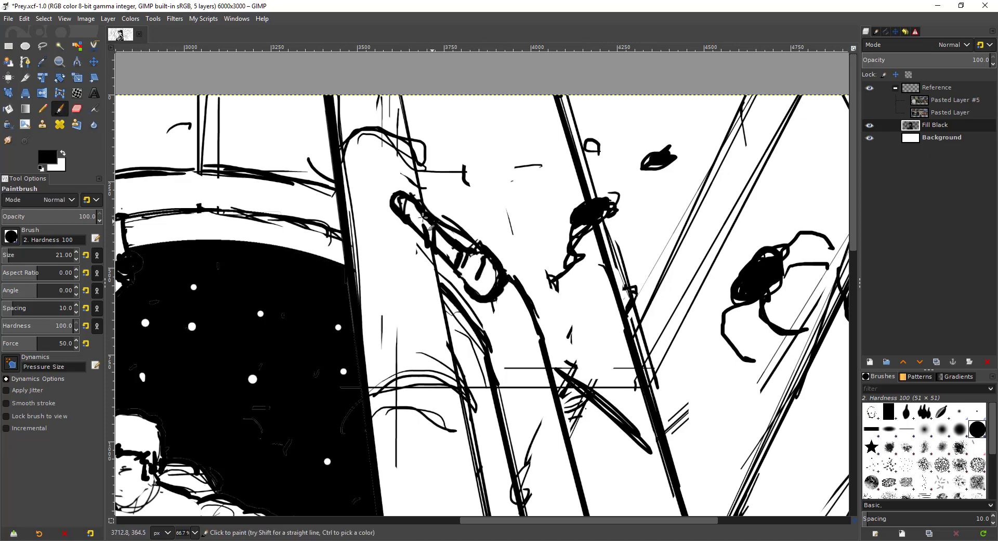
key("shift+e")
mouse_move(427, 260)
left_mouse_down()
mouse_move(427, 226)
mouse_move(436, 250)
left_mouse_up()
key("p")
mouse_move(422, 208)
left_mouse_down()
mouse_move(424, 246)
mouse_move(430, 223)
mouse_move(442, 253)
left_mouse_up()
Erase the black ball in the figure's lowered hand to leave a white fist shape
scroll(444, 242, "down", 3)
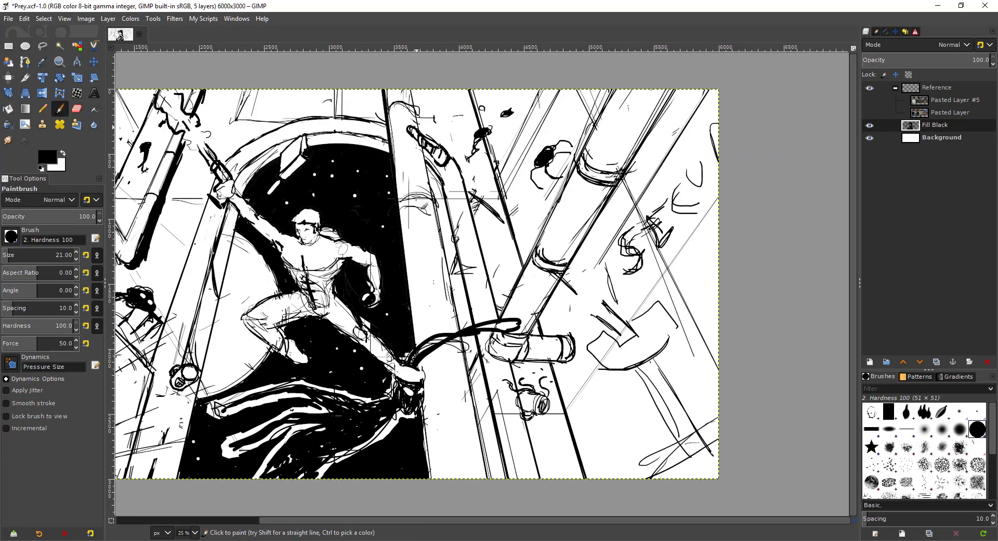
scroll(429, 287, "up", 2)
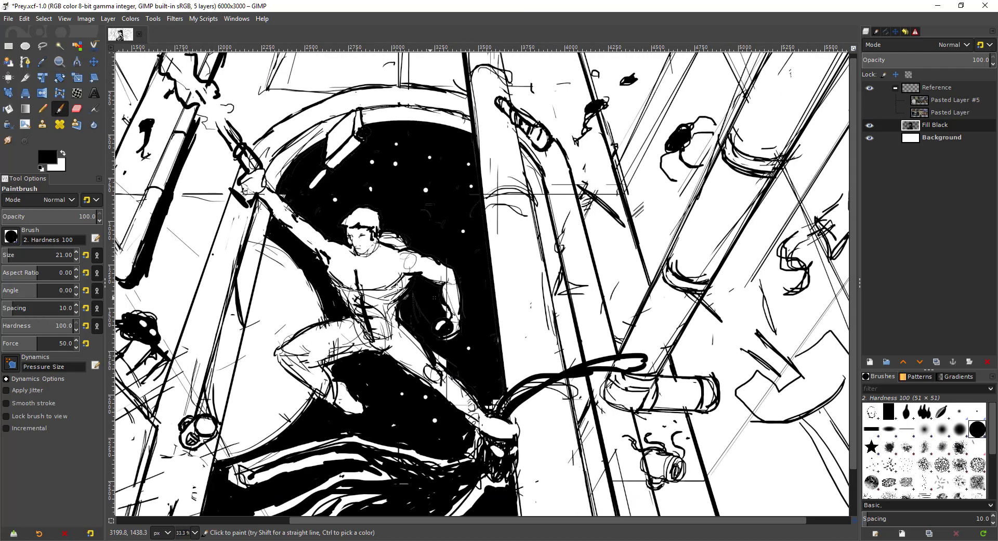
scroll(459, 336, "up", 2)
key("shift+e")
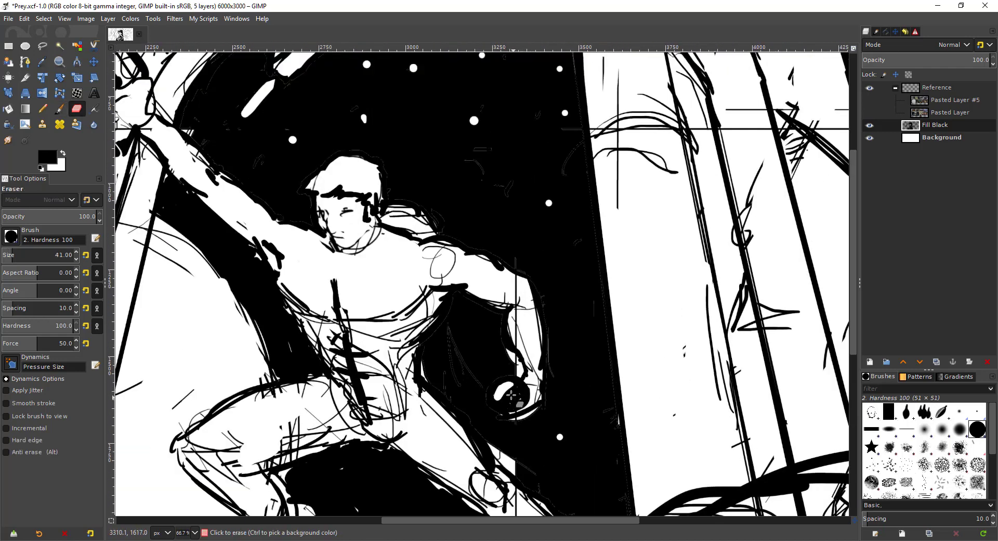
mouse_move(499, 367)
left_mouse_down()
mouse_move(486, 370)
mouse_move(513, 376)
mouse_move(505, 388)
left_mouse_up()
key("p")
scroll(507, 380, "down", 1)
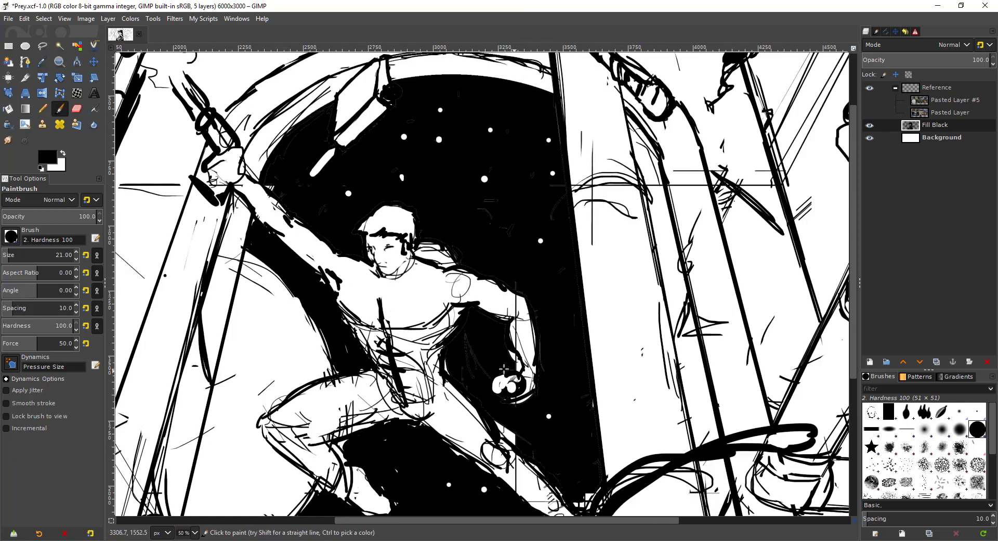
Add a short black accent stroke to the head of the floating tool on the right pillar
scroll(534, 324, "down", 1)
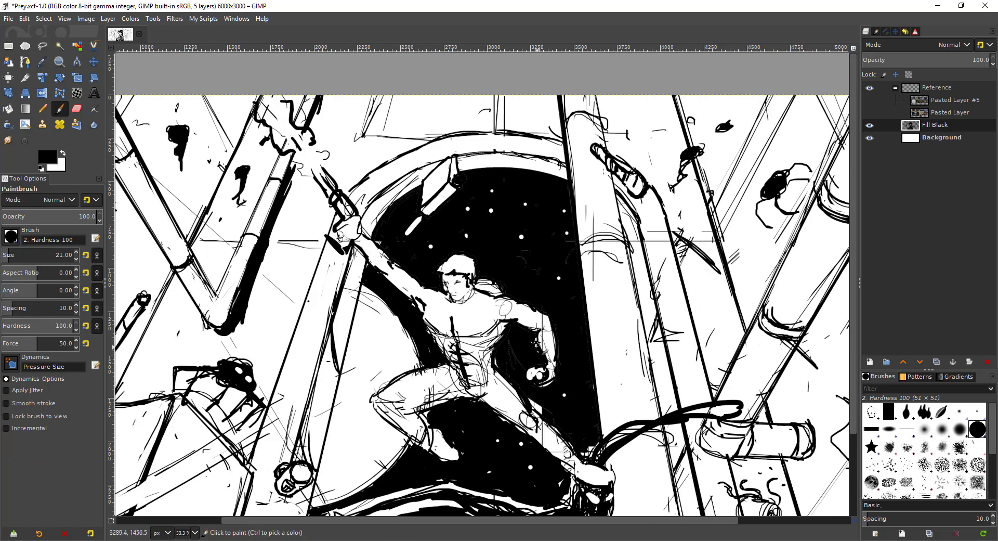
scroll(536, 343, "down", 1)
scroll(676, 215, "up", 3)
scroll(567, 224, "right", 2)
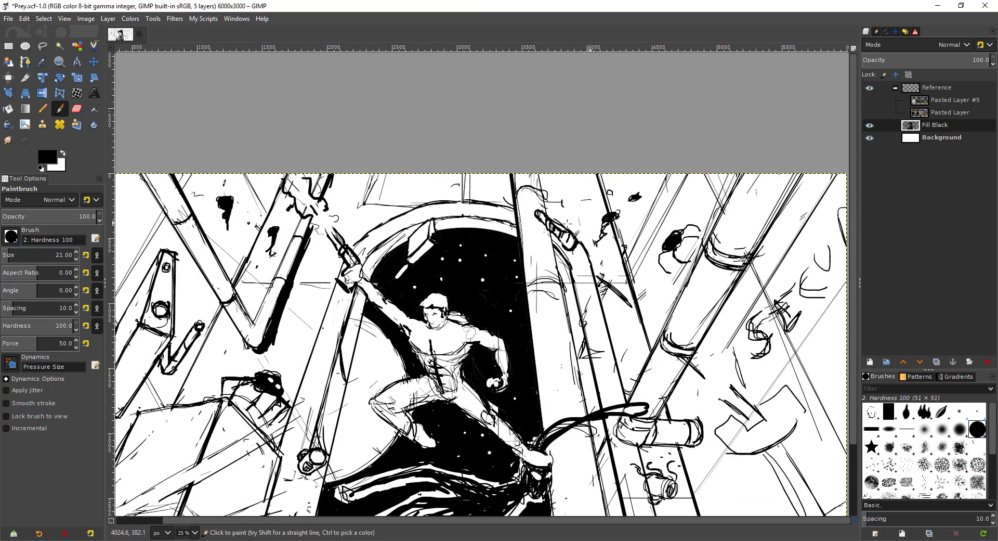
scroll(547, 231, "up", 2)
left_click_drag(566, 240, 574, 255)
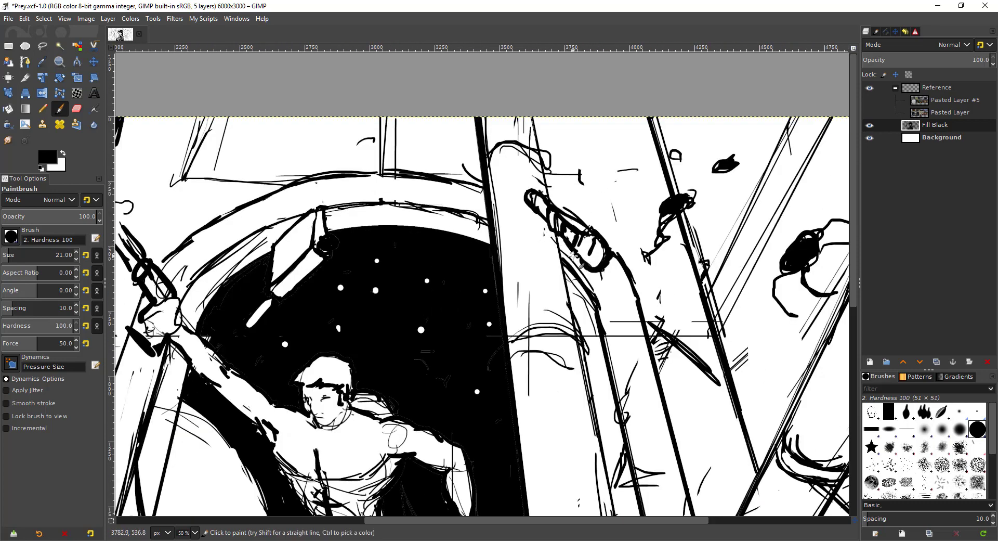
scroll(532, 218, "down", 2)
scroll(494, 171, "up", 1)
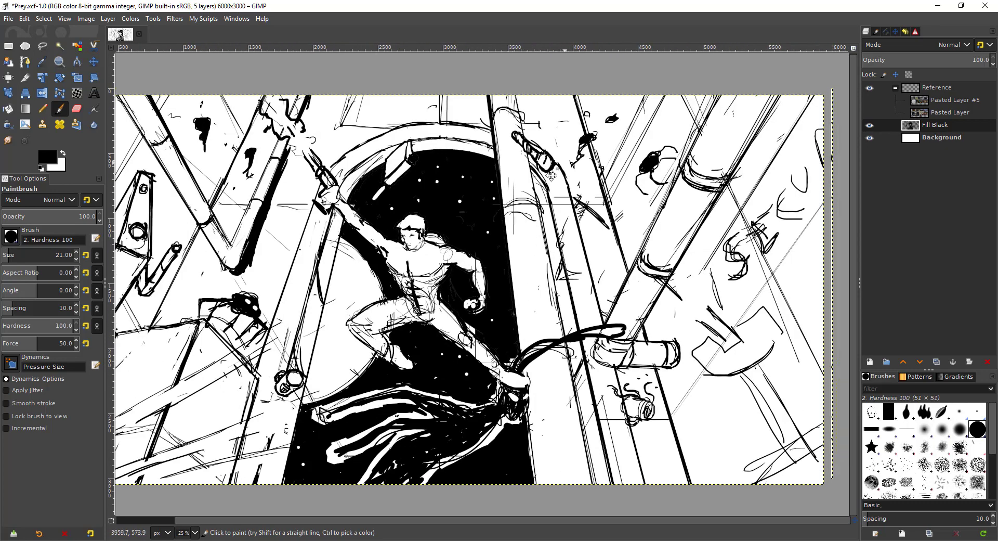
Redraw the floating mug's outline below the horizontal pipe and fill its opening with black
scroll(494, 171, "right", 1)
scroll(632, 403, "up", 3)
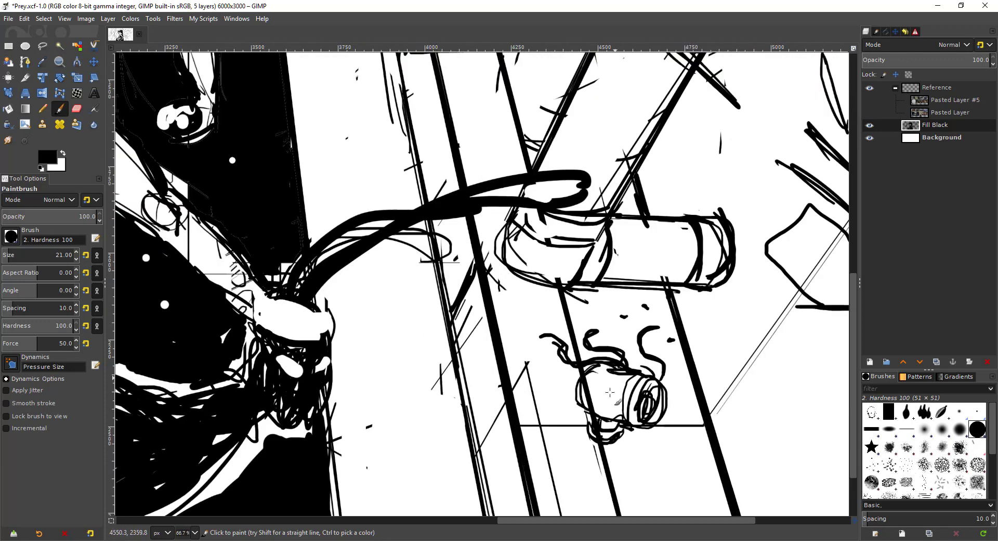
mouse_move(584, 316)
left_mouse_down()
mouse_move(567, 336)
mouse_move(572, 350)
mouse_move(618, 328)
mouse_move(575, 372)
mouse_move(563, 360)
mouse_move(593, 364)
mouse_move(590, 375)
mouse_move(576, 373)
mouse_move(601, 386)
mouse_move(585, 375)
mouse_move(599, 382)
mouse_move(581, 381)
mouse_move(606, 380)
left_mouse_up()
key("shift+e")
key("p")
key("shift+e")
key("p")
mouse_move(639, 336)
left_mouse_down()
mouse_move(627, 368)
mouse_move(647, 356)
mouse_move(645, 340)
mouse_move(637, 357)
mouse_move(632, 327)
mouse_move(610, 366)
left_mouse_up()
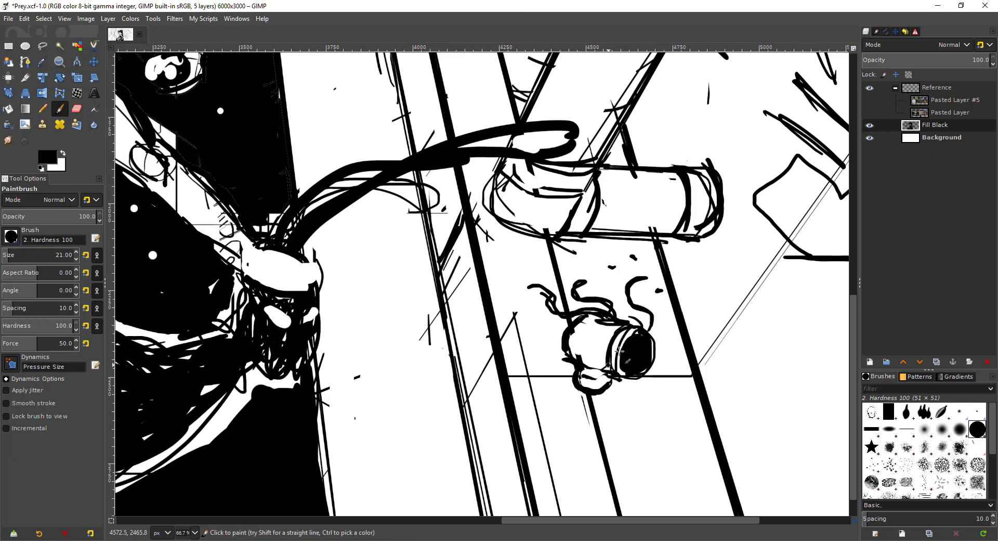
Clean up the mug's rim, thicken the liquid splashing out of it, and ink the droplets and handle
key("shift+e")
left_click_drag(628, 331, 614, 367)
key("p")
mouse_move(621, 322)
left_mouse_down()
mouse_move(642, 329)
mouse_move(577, 282)
mouse_move(654, 327)
mouse_move(634, 281)
mouse_move(630, 298)
left_mouse_up()
mouse_move(531, 286)
left_mouse_down()
mouse_move(555, 304)
mouse_move(612, 313)
mouse_move(616, 323)
mouse_move(674, 321)
left_mouse_up()
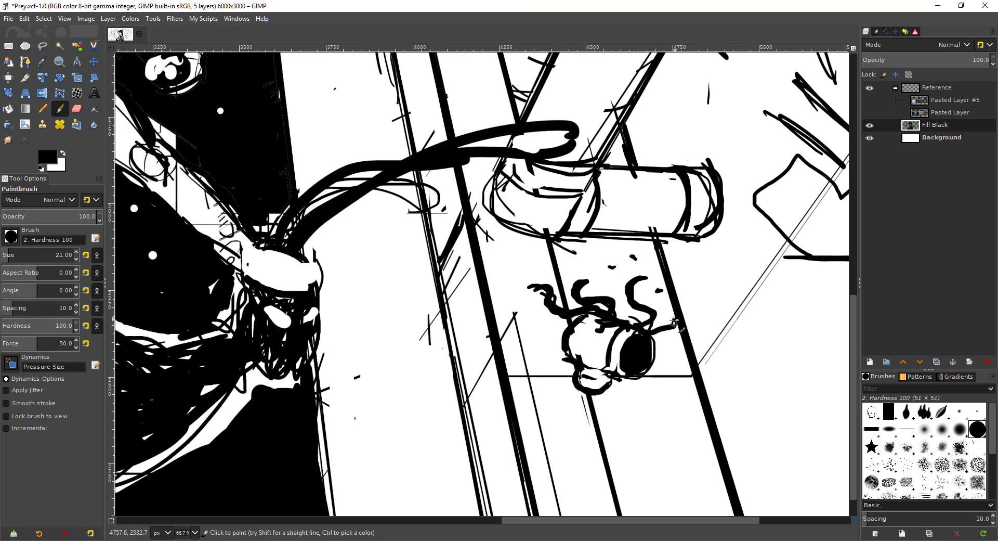
left_click_drag(612, 267, 616, 268)
mouse_move(586, 376)
left_mouse_down()
mouse_move(615, 389)
mouse_move(586, 380)
left_mouse_up()
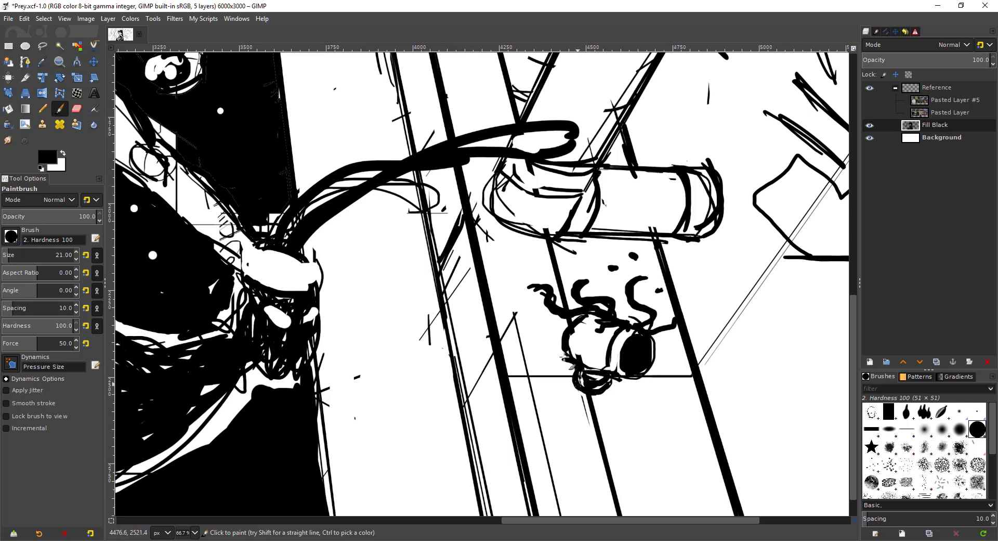
Replace the rough letters S and E on the right wall with bold black lettering, erasing the old sketch lines
scroll(598, 364, "down", 3)
mouse_move(644, 257)
left_mouse_down()
mouse_move(590, 275)
mouse_move(567, 309)
mouse_move(591, 267)
mouse_move(582, 286)
mouse_move(596, 291)
mouse_move(574, 295)
mouse_move(596, 286)
mouse_move(583, 315)
mouse_move(584, 273)
mouse_move(598, 308)
mouse_move(576, 318)
left_mouse_up()
scroll(641, 268, "up", 1)
key("shift+e")
key("p")
key("shift+e")
left_click_drag(613, 239, 633, 257)
key("p")
mouse_move(627, 217)
left_mouse_down()
mouse_move(605, 244)
mouse_move(623, 285)
left_mouse_up()
mouse_move(640, 253)
left_mouse_down()
mouse_move(619, 249)
mouse_move(624, 260)
left_mouse_up()
Erase the rough C and U of the wall lettering and redraw both in bold black up to the canvas edge
key("shift+e")
left_click_drag(656, 204, 669, 234)
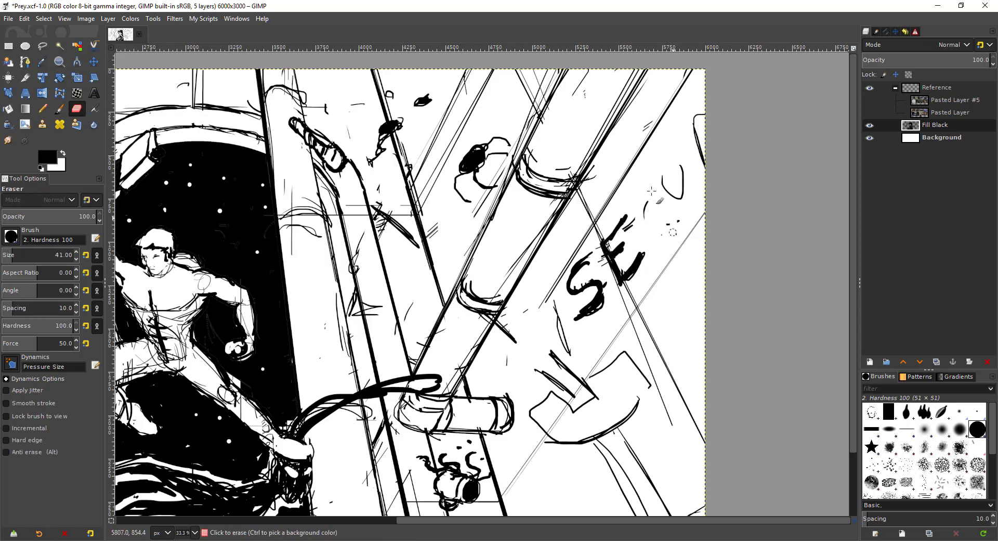
key("p")
mouse_move(657, 182)
left_mouse_down()
mouse_move(645, 200)
mouse_move(676, 206)
mouse_move(657, 224)
left_mouse_up()
mouse_move(665, 174)
left_mouse_down()
mouse_move(649, 193)
mouse_move(676, 187)
left_mouse_up()
key("shift+e")
left_click_drag(702, 151, 698, 121)
key("p")
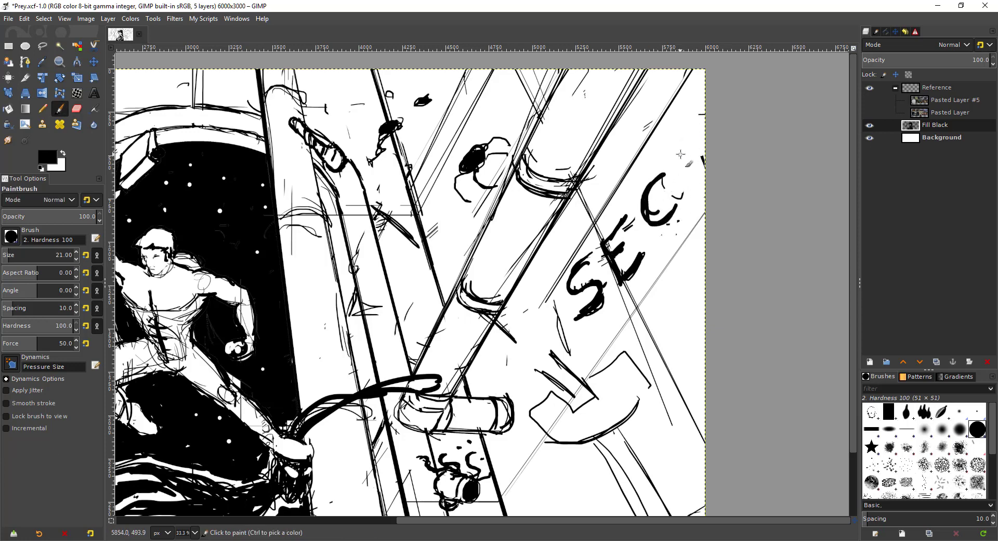
mouse_move(681, 154)
left_mouse_down()
mouse_move(703, 165)
mouse_move(676, 161)
mouse_move(689, 177)
left_mouse_up()
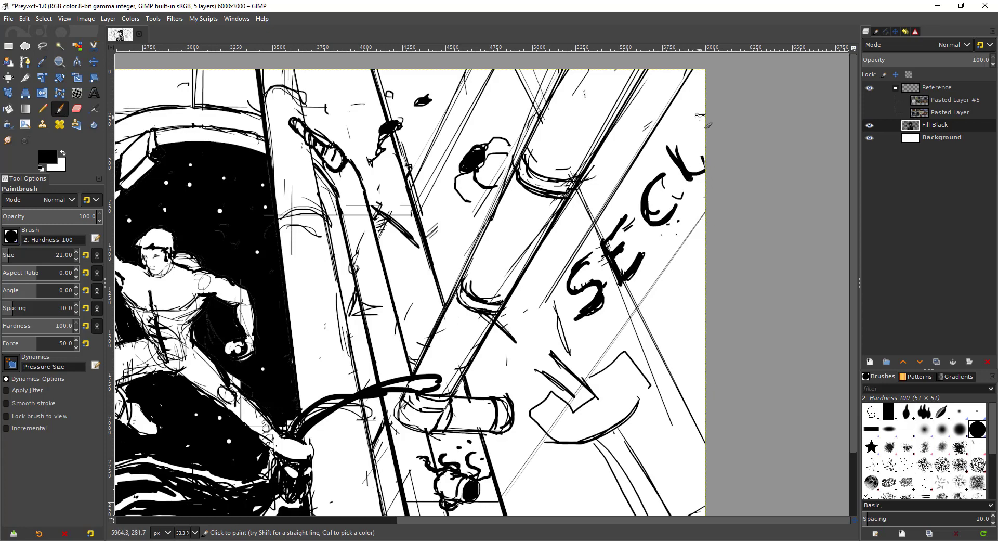
Erase stray sketch marks and overlapping construction lines around the S and E of the wall lettering
key("minus")
key("plus")
key("plus")
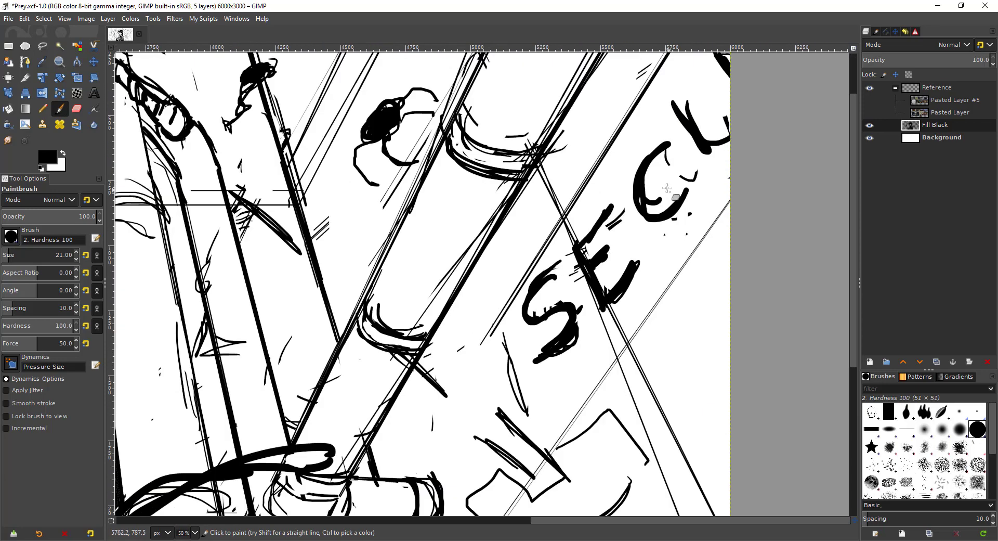
key("shift+e")
left_click_drag(619, 219, 613, 226)
key("minus")
key("minus")
key("minus")
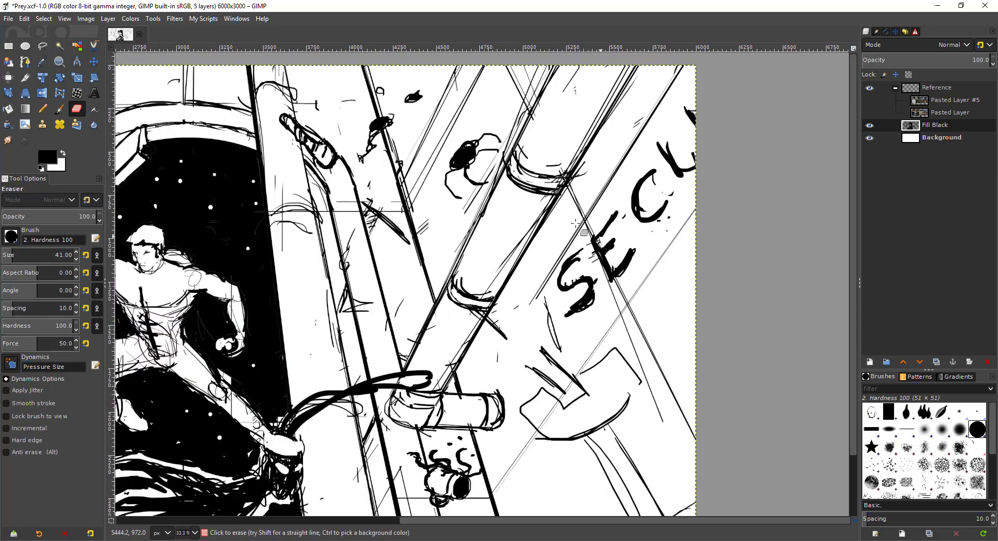
left_click_drag(678, 340, 618, 360)
mouse_move(544, 308)
left_mouse_down()
mouse_move(507, 262)
mouse_move(511, 310)
left_mouse_up()
Ink a bold outline around the U-shaped object below the wall lettering and thicken the short hatch strokes at its opening
key("plus")
key("plus")
key("p")
mouse_move(477, 254)
left_mouse_down()
mouse_move(561, 292)
mouse_move(562, 212)
mouse_move(539, 306)
left_mouse_up()
left_click_drag(549, 204, 575, 276)
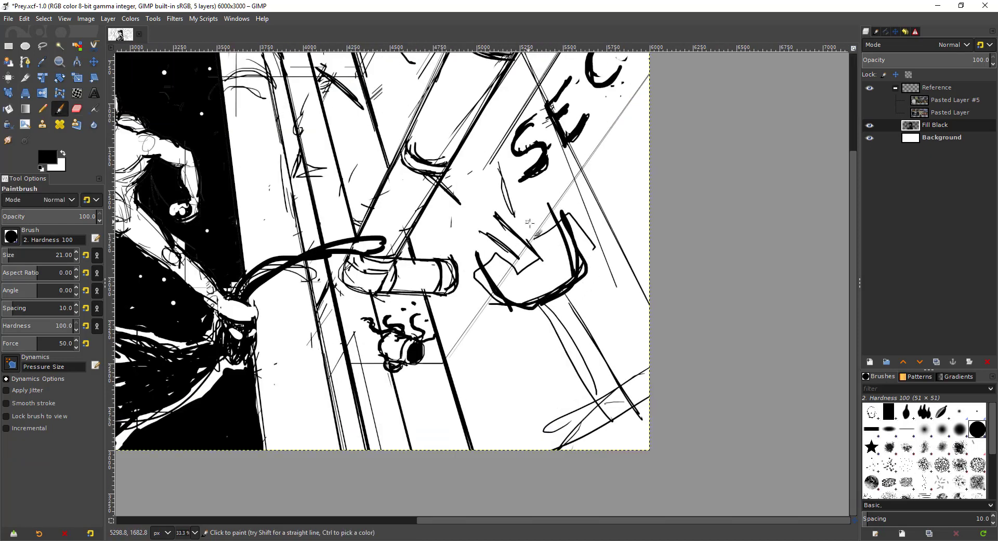
mouse_move(547, 206)
left_mouse_down()
mouse_move(474, 259)
mouse_move(523, 252)
left_mouse_up()
mouse_move(515, 248)
left_mouse_down()
mouse_move(484, 220)
mouse_move(515, 249)
left_mouse_up()
left_click_drag(485, 214, 511, 238)
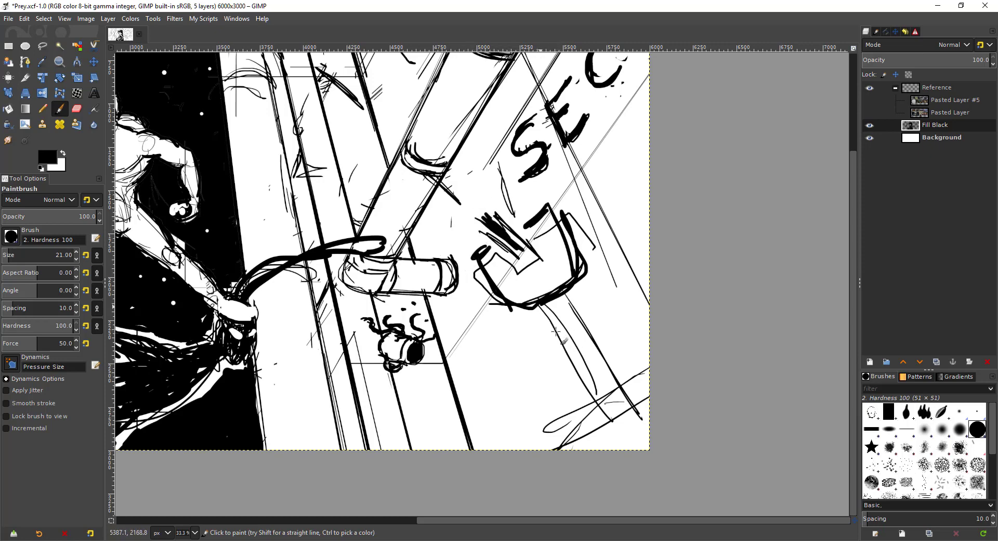
Ink thick parallel edge lines for the stem below the U-shaped object, undoing the last strokes and redrawing its right-hand side
left_click_drag(541, 305, 605, 430)
left_click_drag(581, 391, 595, 419)
left_click_drag(637, 426, 640, 430)
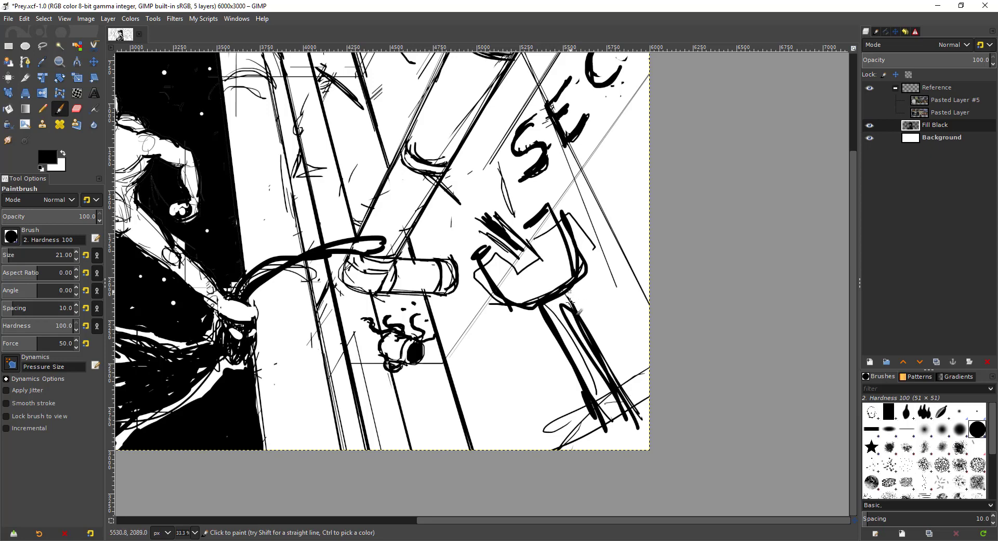
key("ctrl+z")
key("ctrl+z")
mouse_move(560, 295)
left_mouse_down()
mouse_move(634, 406)
mouse_move(627, 401)
left_mouse_up()
scroll(552, 283, "down", 1)
scroll(526, 251, "down", 1)
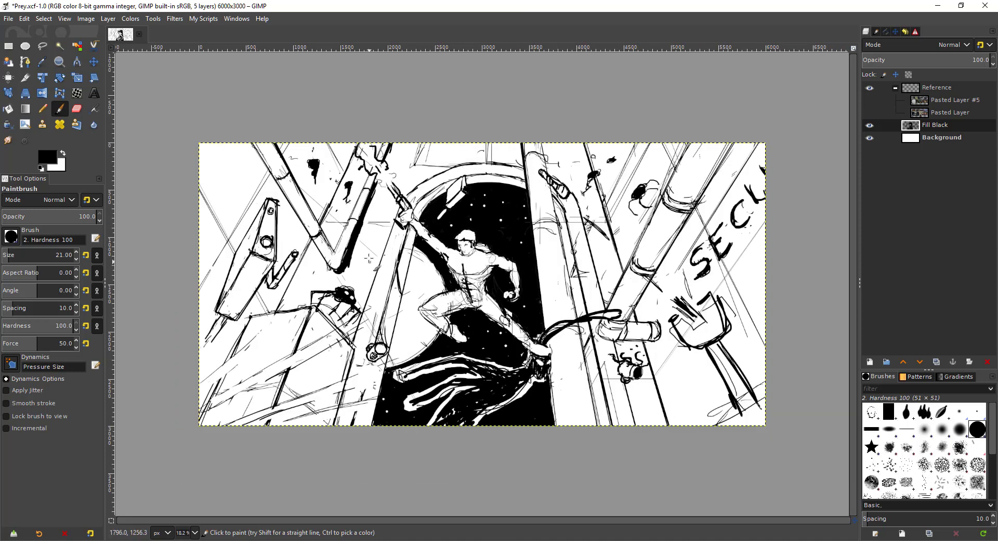
Darken the small shape directly beneath the figure's raised fist with black brushwork
scroll(369, 258, "up", 1)
scroll(424, 208, "up", 2)
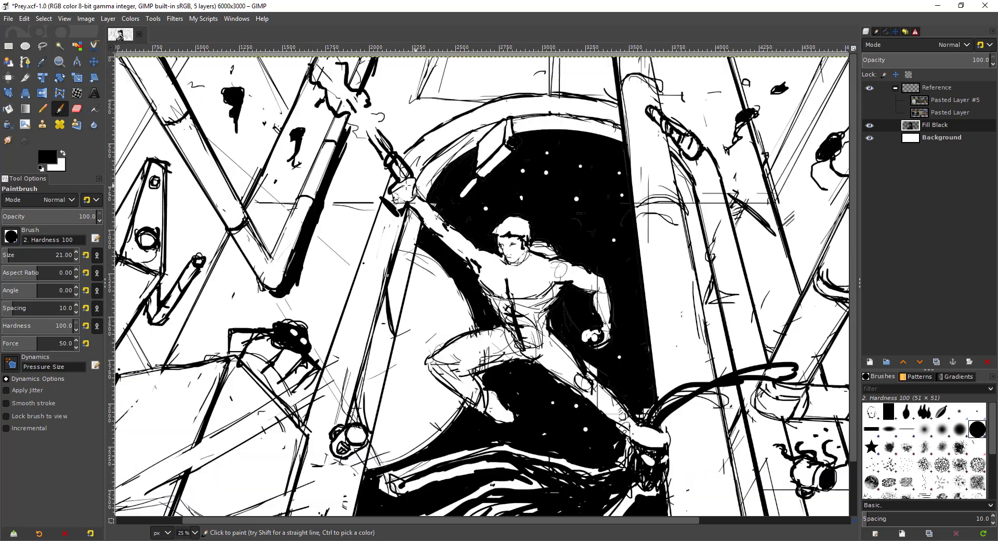
left_click_drag(389, 195, 382, 208)
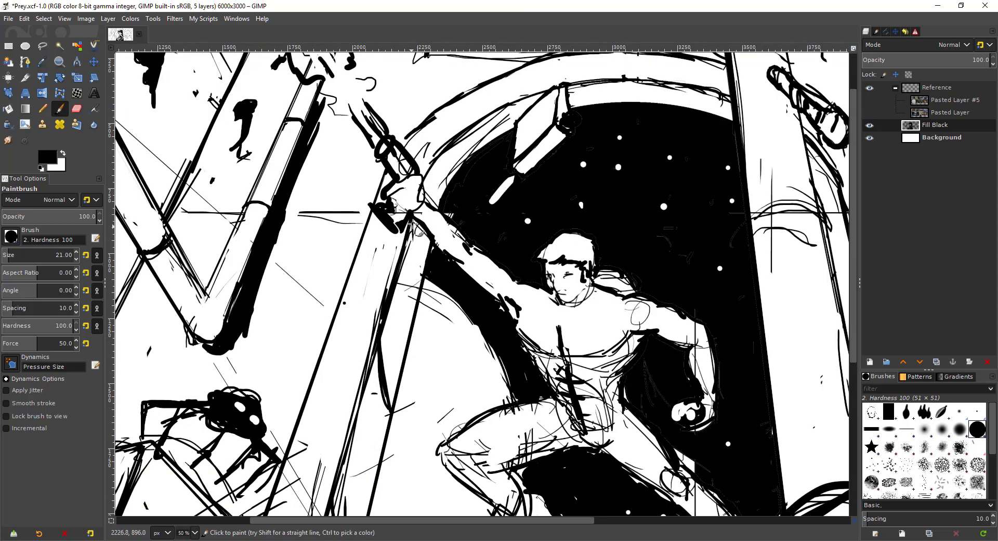
scroll(387, 221, "down", 1)
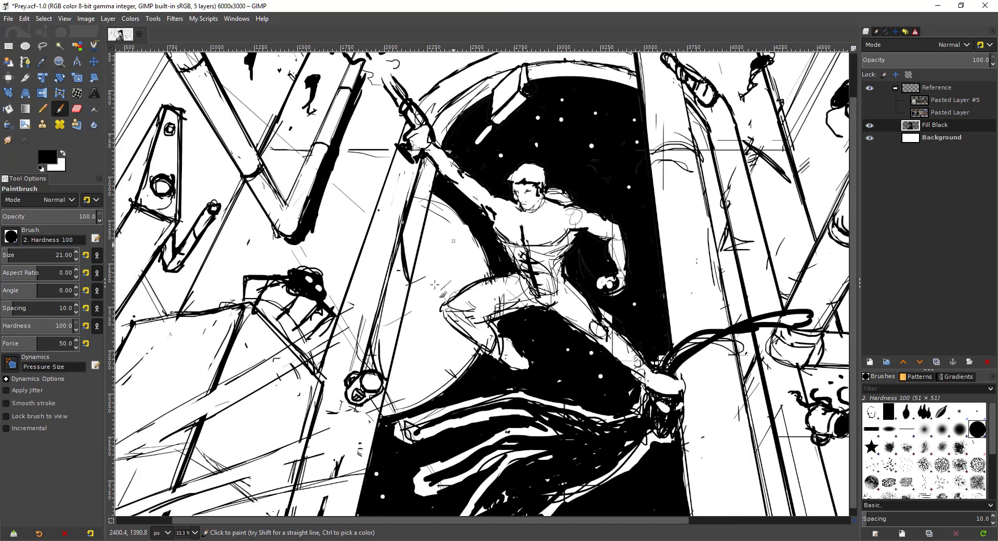
Try small X-shaped marks at the crown of the arch and undo them
scroll(435, 285, "down", 5)
scroll(435, 234, "up", 8)
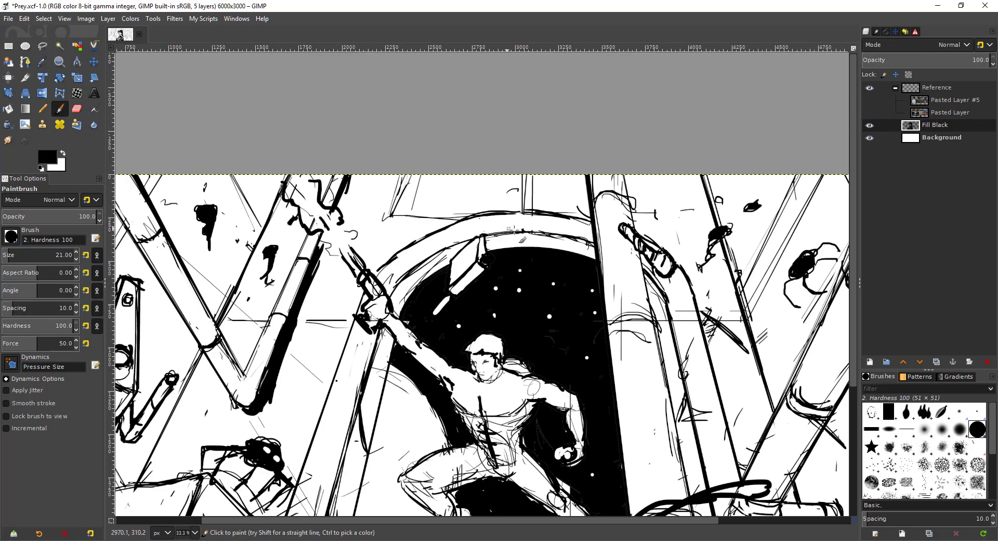
scroll(483, 269, "up", 1)
scroll(529, 229, "up", 1)
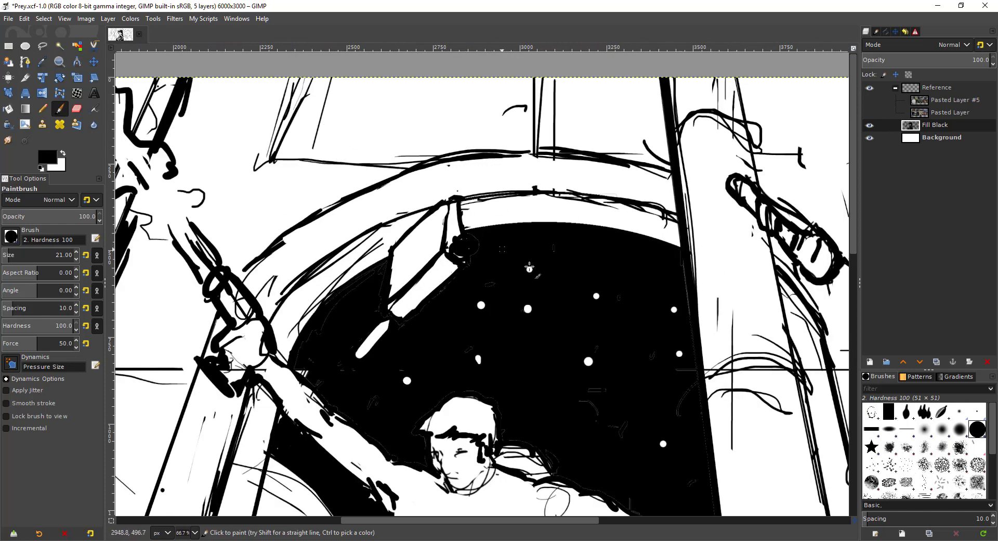
left_click(561, 253)
mouse_move(498, 209)
left_mouse_down()
mouse_move(536, 197)
mouse_move(523, 219)
left_mouse_up()
key("ctrl+z")
left_click_drag(513, 167, 537, 189)
left_click_drag(528, 167, 510, 189)
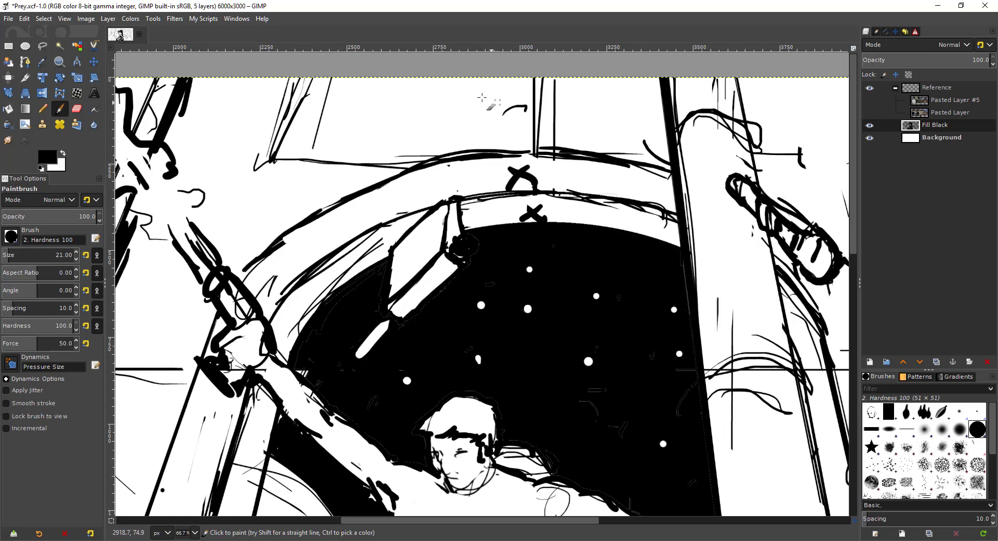
key("ctrl+z")
key("ctrl+z")
Fill the upper part of the slanted pillar strip left of the figure with black
mouse_move(345, 278)
left_mouse_down()
mouse_move(464, 169)
mouse_move(446, 176)
left_mouse_up()
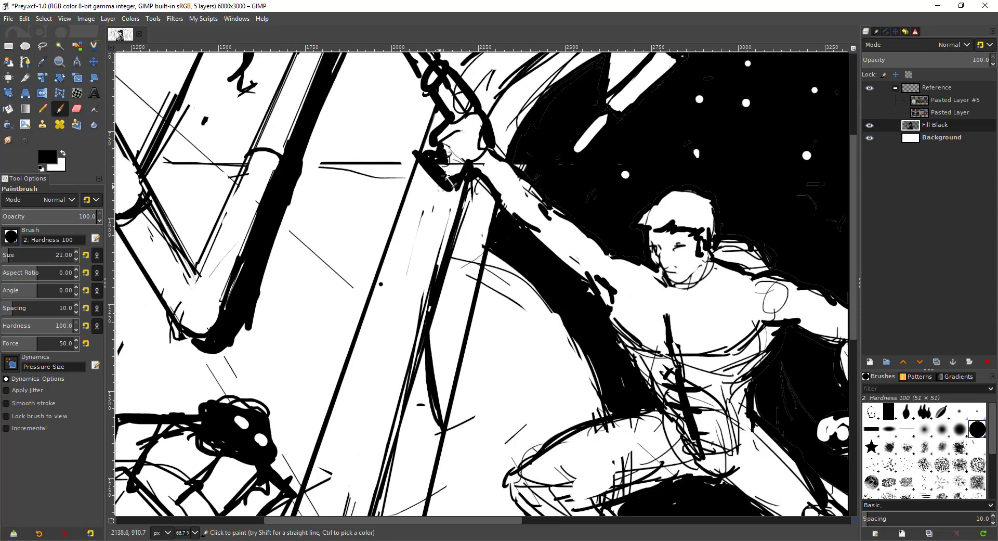
key("shift+b")
left_click(407, 292)
scroll(397, 313, "down", 2)
left_click_drag(381, 372, 423, 184)
scroll(392, 272, "up", 1)
Ink heavier edge lines on the lower part of the left pillar, below the floating round object
key("p")
left_click_drag(410, 328, 373, 488)
mouse_move(385, 447)
left_mouse_down()
mouse_move(365, 485)
mouse_move(389, 459)
mouse_move(392, 466)
mouse_move(384, 495)
left_mouse_up()
key("shift+e")
key("p")
left_click_drag(411, 342, 380, 462)
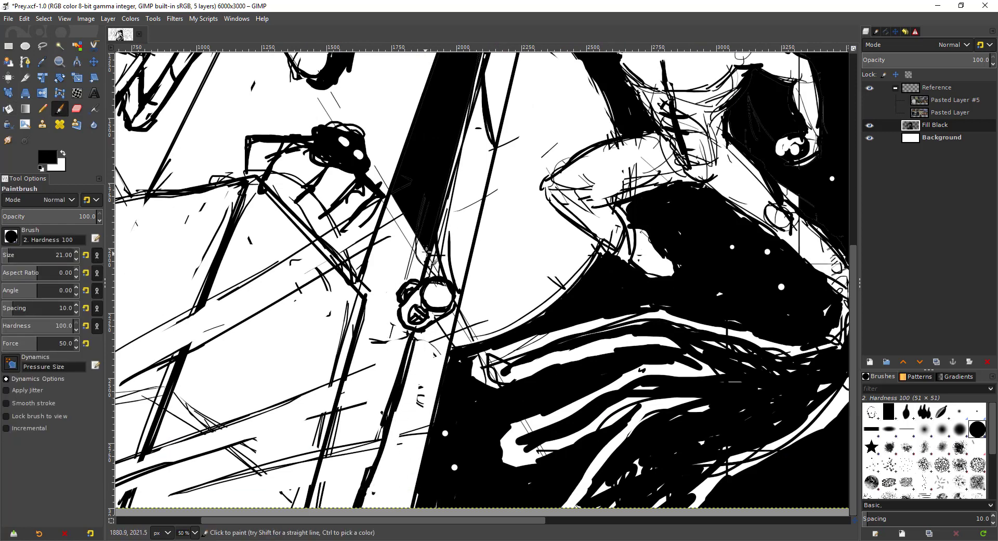
Fill the lower section of the left pillar strip with black and paint over the white slivers left inside it
key("shift+b")
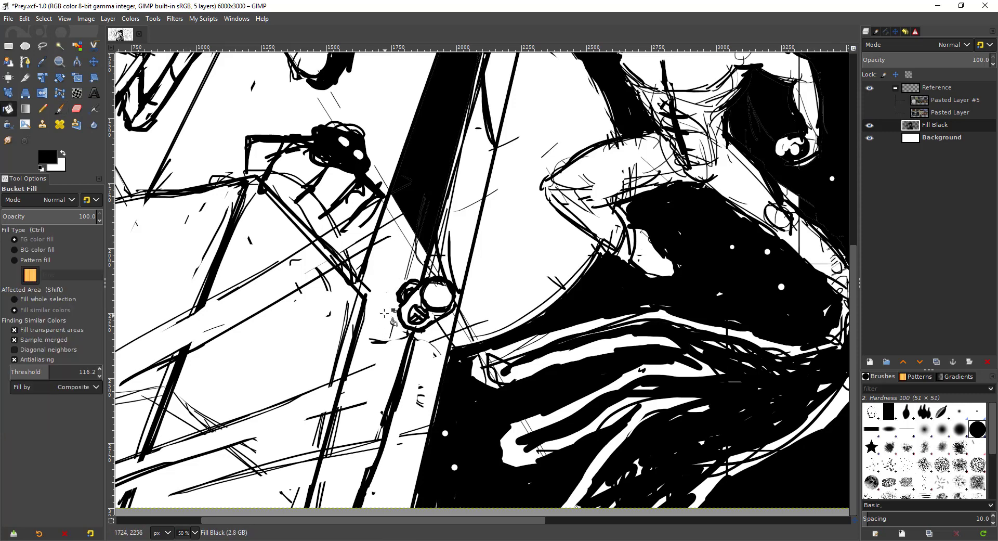
left_click(389, 267)
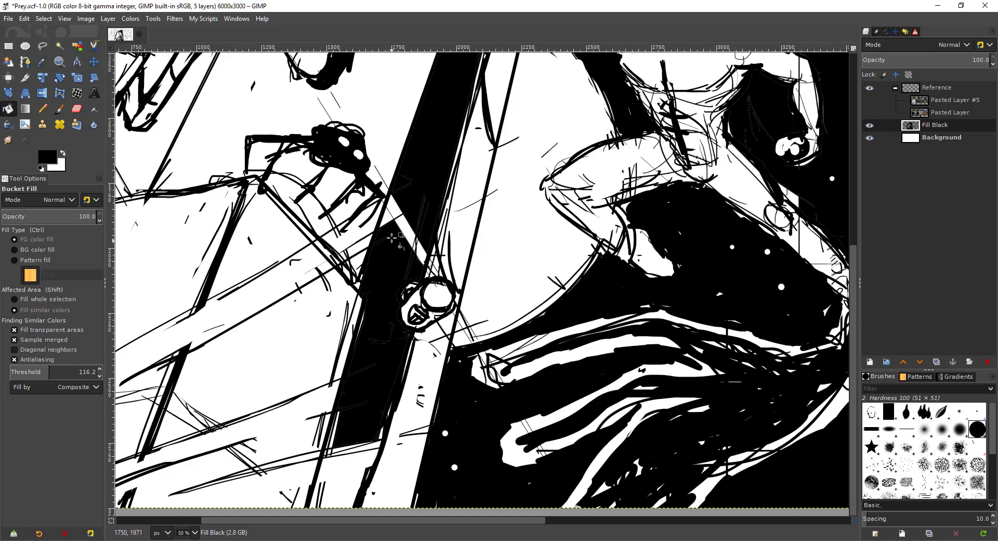
key("p")
mouse_move(392, 199)
left_mouse_down()
mouse_move(390, 232)
mouse_move(412, 248)
mouse_move(420, 236)
mouse_move(427, 263)
left_mouse_up()
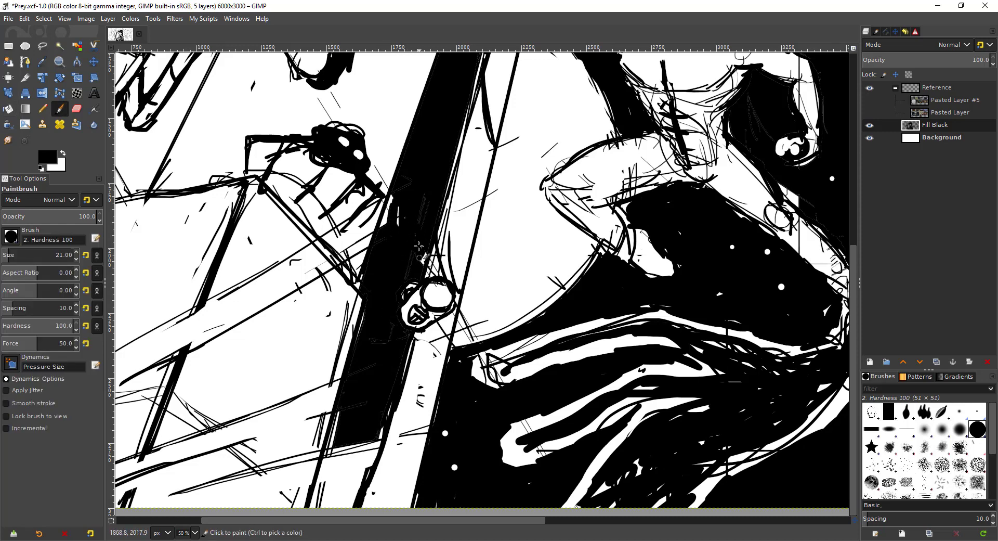
mouse_move(365, 421)
left_mouse_down()
mouse_move(404, 288)
mouse_move(380, 345)
mouse_move(367, 378)
mouse_move(416, 286)
mouse_move(397, 374)
mouse_move(431, 296)
mouse_move(405, 378)
mouse_move(409, 302)
mouse_move(389, 297)
left_mouse_up()
Erase diagonal white streaks across the blackened left pillar to carry the light beams over it
key("shift+e")
mouse_move(401, 262)
left_mouse_down()
mouse_move(358, 274)
mouse_move(376, 252)
mouse_move(361, 267)
mouse_move(470, 224)
left_mouse_up()
left_click_drag(463, 281, 482, 306)
scroll(479, 312, "down", 1)
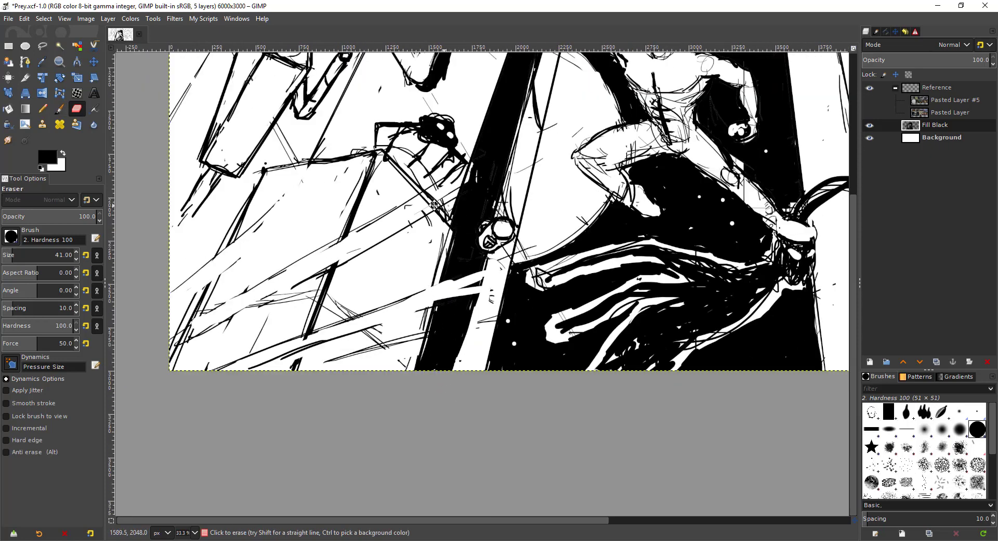
left_click_drag(452, 249, 429, 263)
mouse_move(388, 227)
left_mouse_down()
mouse_move(523, 144)
mouse_move(422, 225)
left_mouse_up()
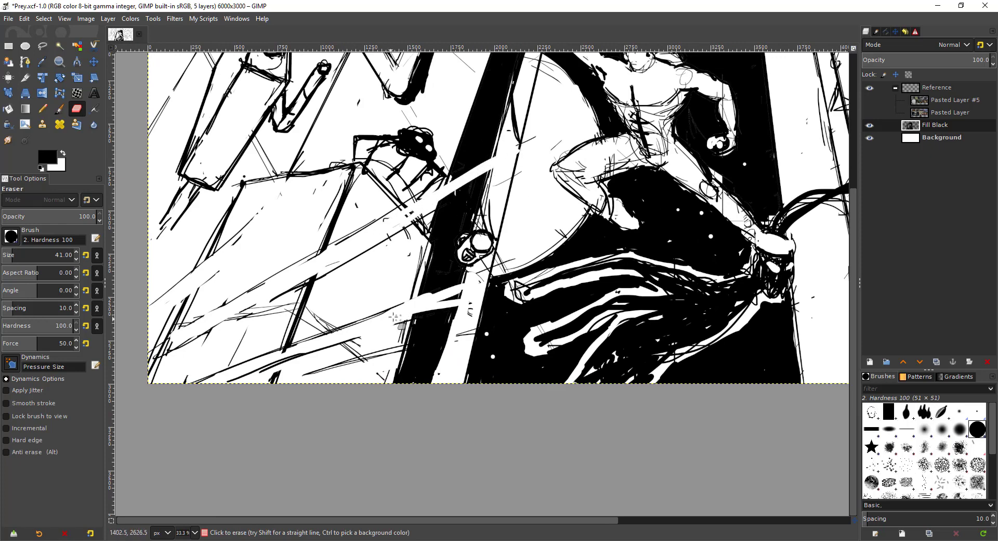
left_click_drag(356, 363, 491, 333)
scroll(452, 338, "down", 1)
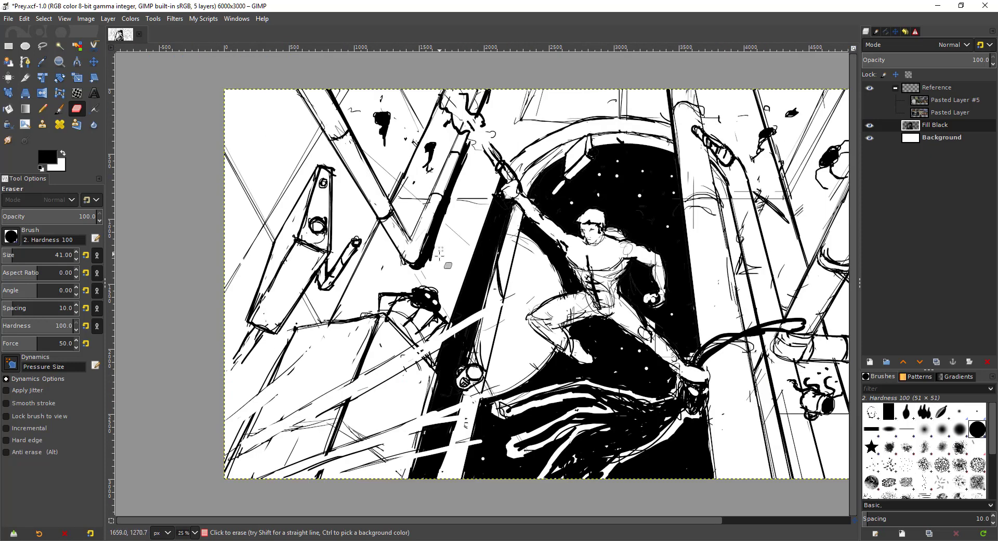
Fill the slanted strip right of the vertical pipe with black, from the bent pipe end down to the cable
scroll(440, 254, "up", 1)
scroll(577, 260, "right", 4)
key("shift+b")
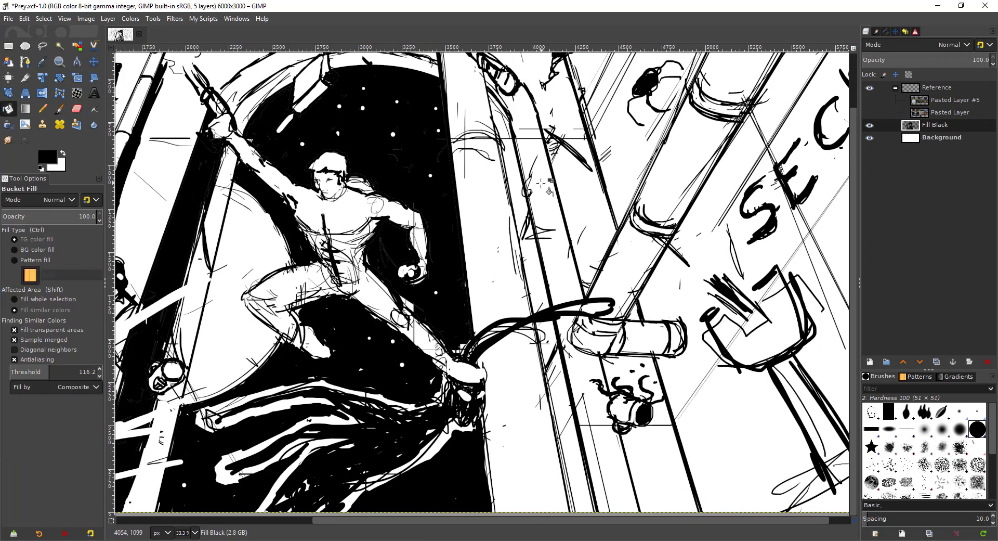
left_click(535, 175)
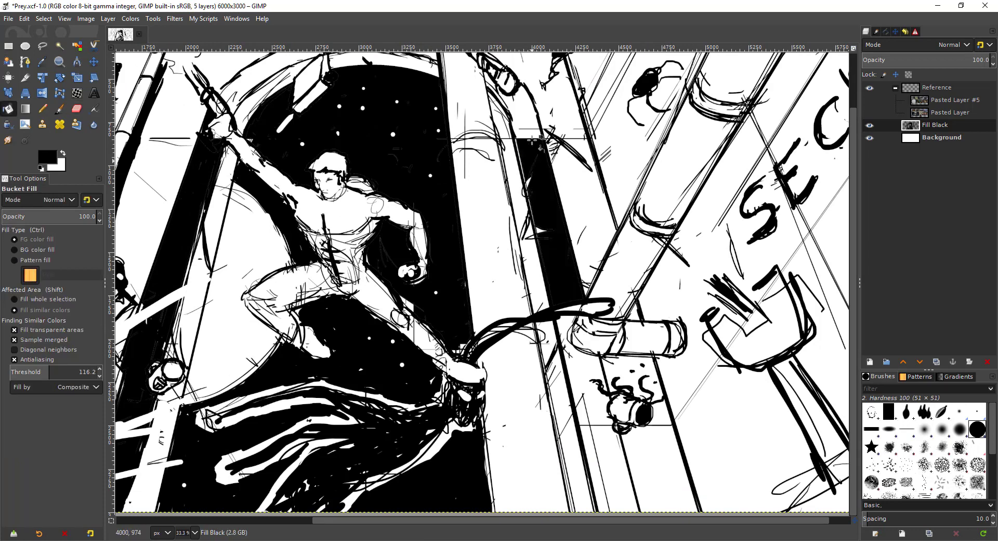
left_click(520, 114)
key("p")
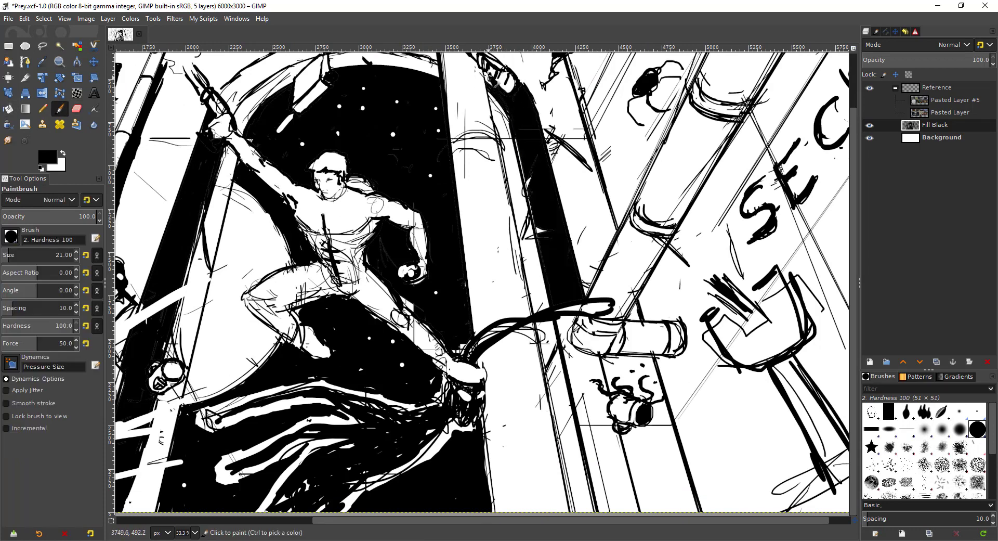
Continue the black fill of the right-hand strip below the cable, behind the mug and down to the canvas edge
scroll(541, 265, "down", 4)
scroll(541, 264, "right", 2)
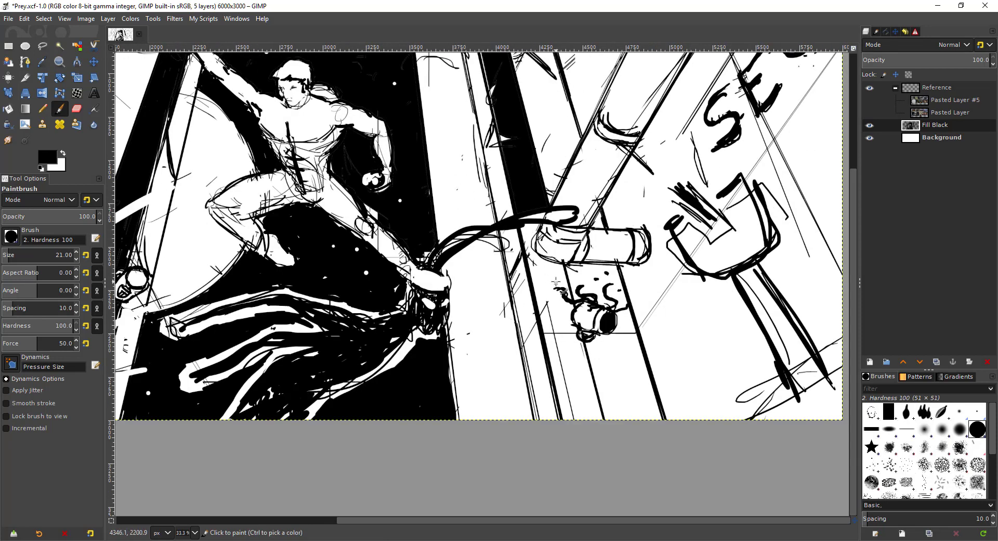
key("shift+b")
left_click(555, 286)
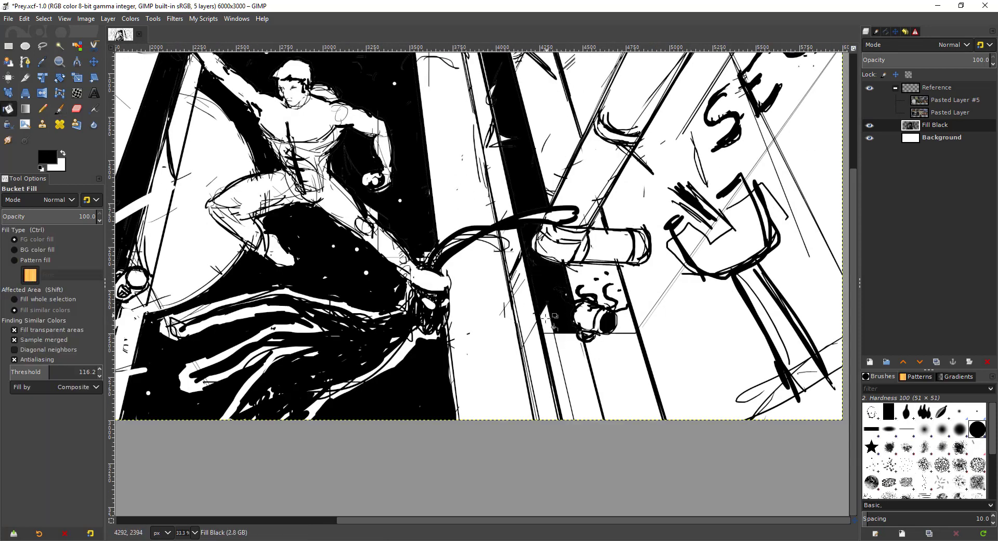
left_click(565, 369)
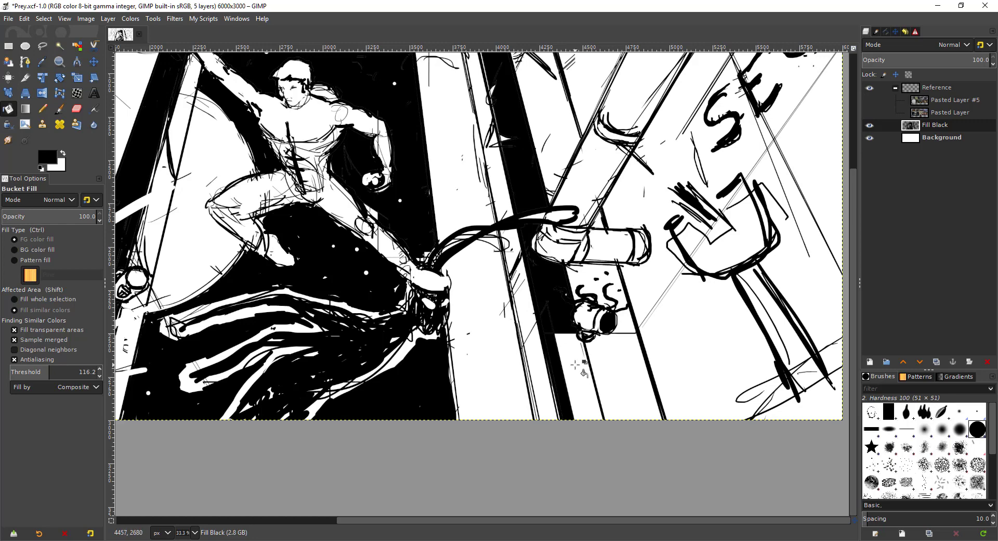
left_click(575, 364)
Erase a small white end for the curved band where the vertical pipe's left edge meets the black sky
key("minus")
scroll(442, 265, "up", 3)
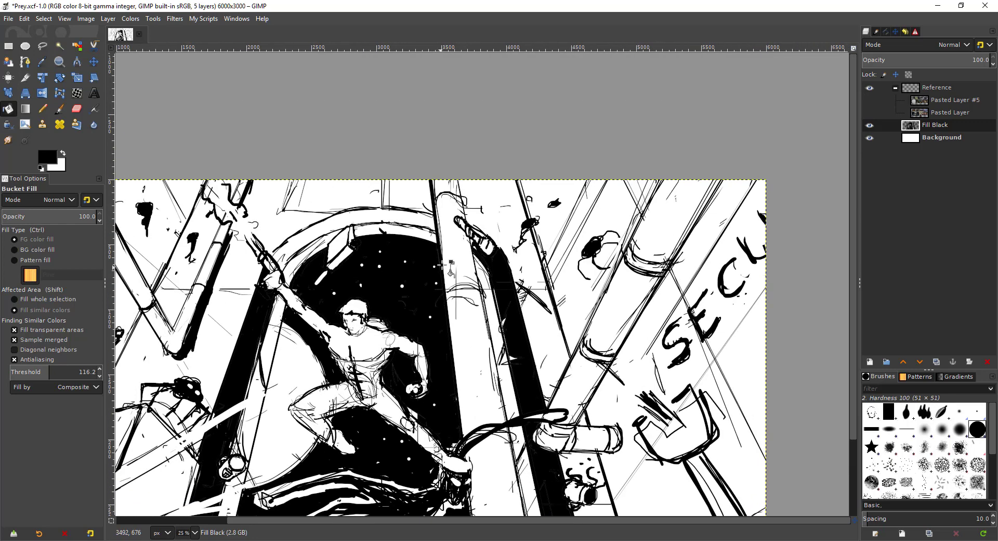
scroll(441, 266, "up", 3)
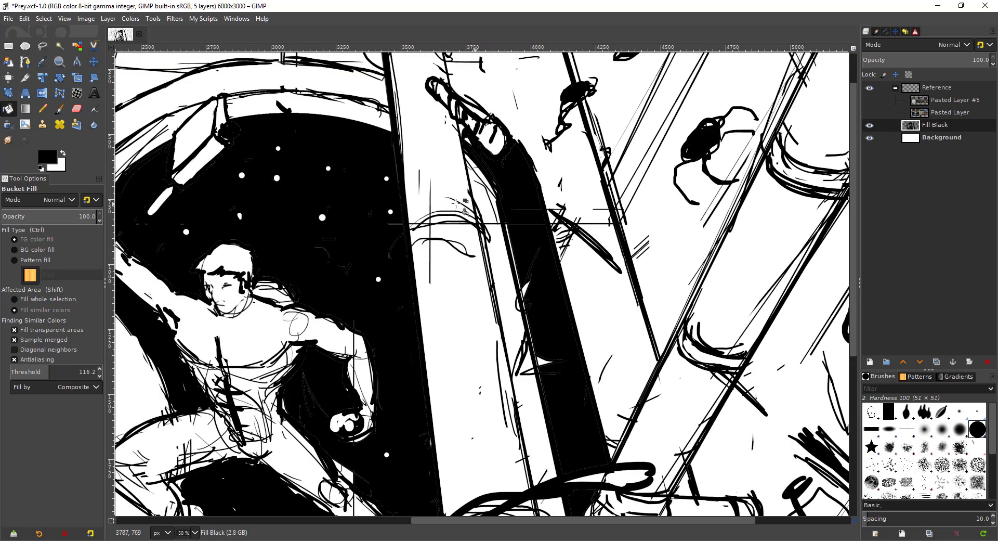
key("shift+e")
mouse_move(403, 234)
left_mouse_down()
mouse_move(491, 244)
mouse_move(416, 218)
mouse_move(485, 241)
mouse_move(408, 240)
mouse_move(489, 239)
mouse_move(426, 229)
mouse_move(499, 248)
mouse_move(416, 244)
left_mouse_up()
Ink a curved band around the vertical pipe just above the cable
key("p")
scroll(469, 360, "down", 5)
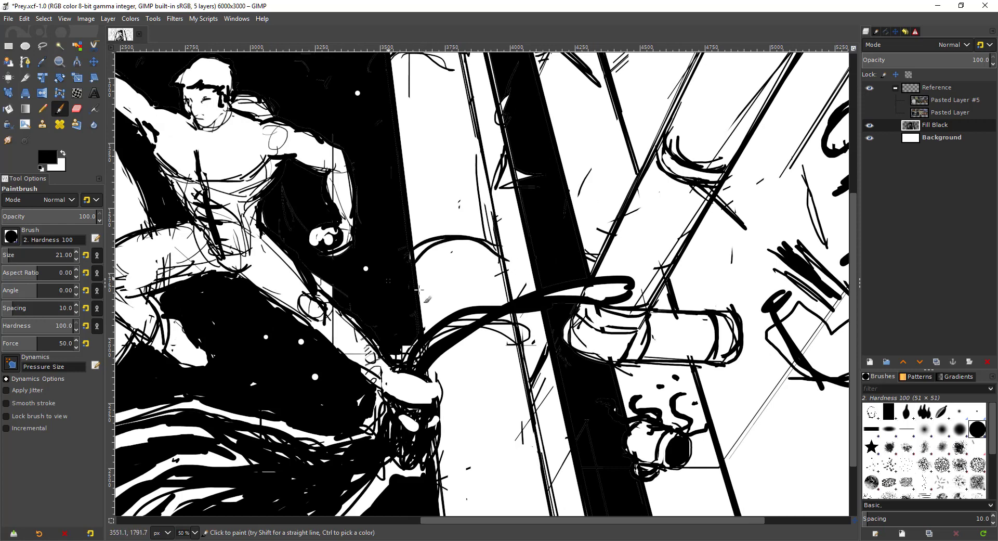
mouse_move(425, 299)
left_mouse_down()
mouse_move(465, 268)
mouse_move(512, 283)
left_mouse_up()
left_click_drag(502, 273, 458, 257)
mouse_move(413, 283)
left_mouse_down()
mouse_move(481, 281)
mouse_move(427, 260)
mouse_move(412, 274)
mouse_move(423, 259)
mouse_move(493, 255)
mouse_move(440, 265)
left_mouse_up()
key("shift+e")
scroll(440, 265, "down", 2)
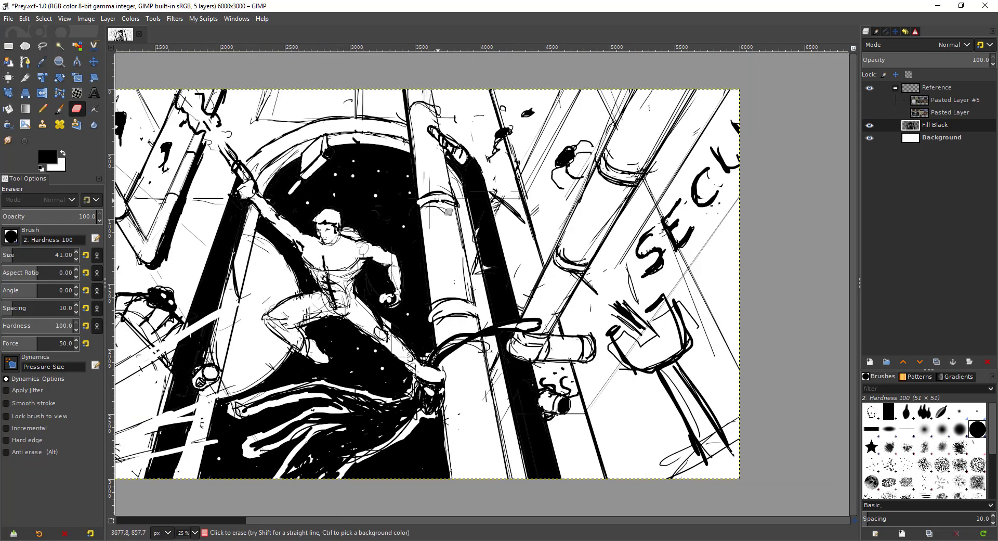
Firm up the vertical pipe's line work and erase the upper band's left end so it wraps over the black
scroll(441, 321, "up", 1)
scroll(441, 321, "up", 1)
key("p")
mouse_move(431, 336)
left_mouse_down()
mouse_move(499, 311)
mouse_move(515, 327)
mouse_move(489, 310)
mouse_move(479, 323)
mouse_move(497, 326)
mouse_move(477, 485)
left_mouse_up()
key("shift+e")
left_click_drag(406, 279, 416, 257)
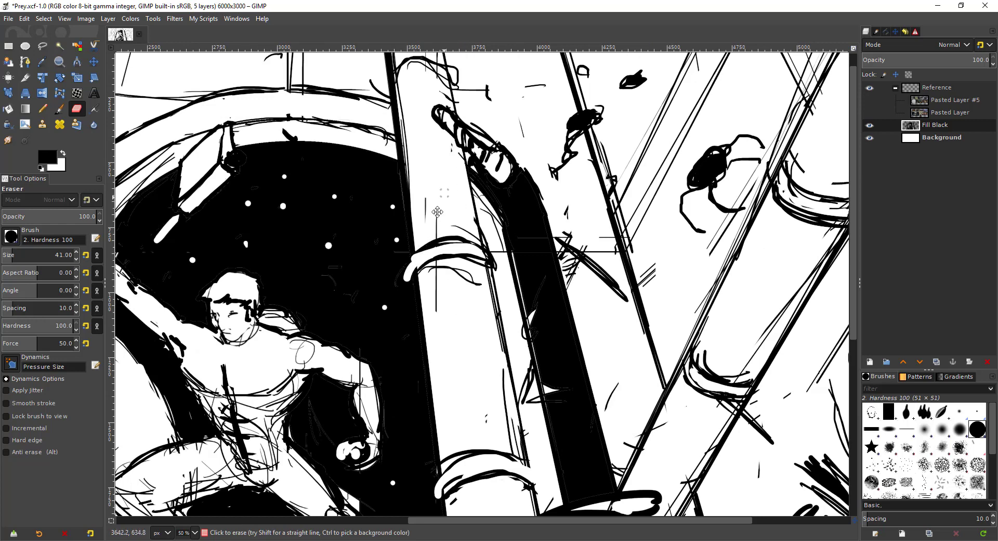
Clean up the top of the vertical pipe and ink a second curved line for the band near the canvas's upper edge
left_click_drag(437, 212, 438, 348)
mouse_move(404, 229)
left_mouse_down()
mouse_move(456, 197)
mouse_move(426, 196)
mouse_move(392, 209)
mouse_move(389, 224)
mouse_move(448, 210)
left_mouse_up()
key("p")
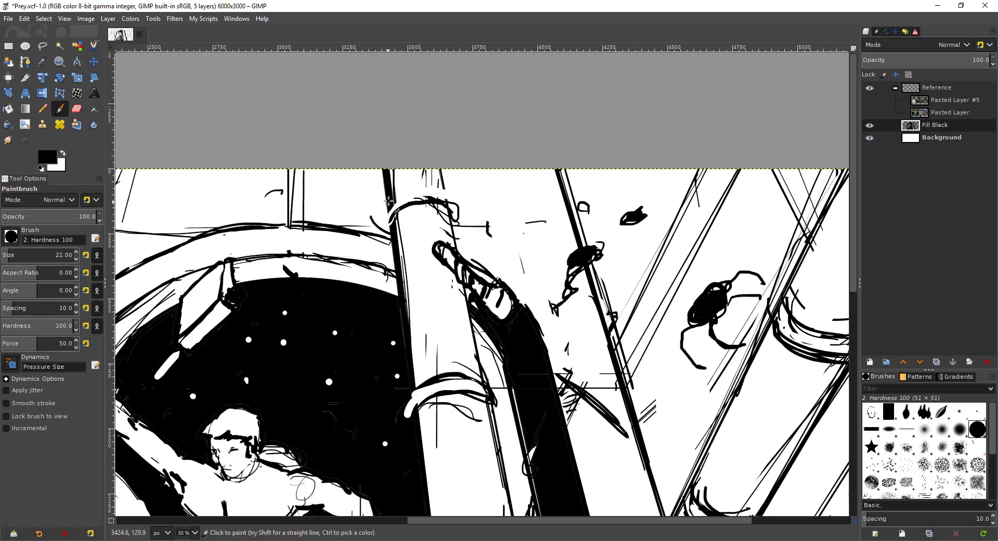
mouse_move(389, 200)
left_mouse_down()
mouse_move(460, 204)
mouse_move(394, 197)
left_mouse_up()
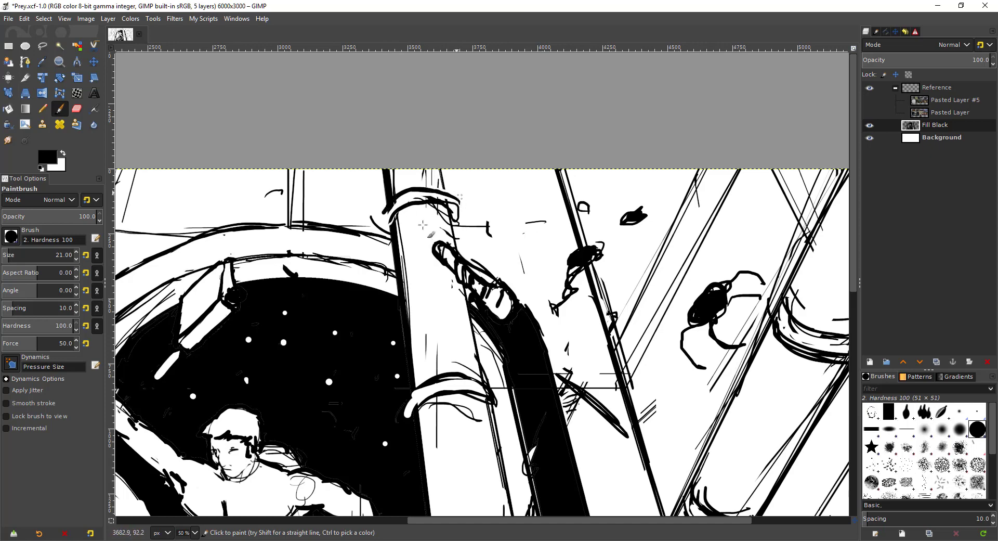
scroll(423, 224, "down", 4, "ctrl")
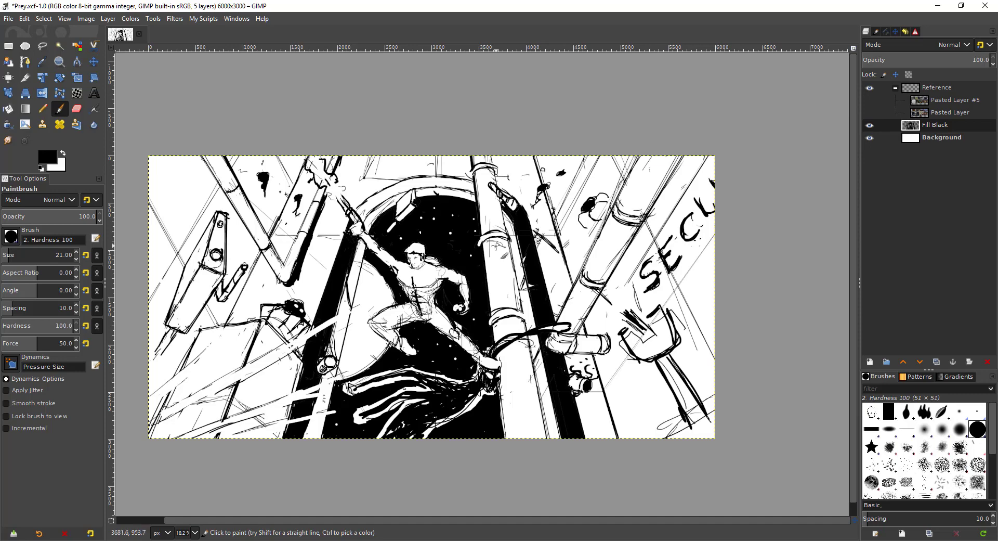
scroll(496, 253, "up", 1)
scroll(504, 265, "up", 2)
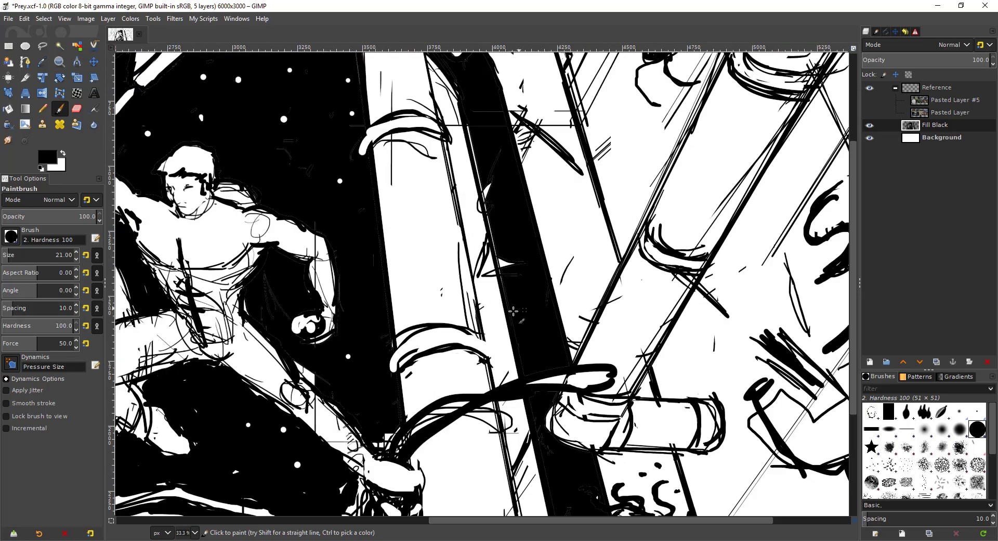
Ink short impact lines on the vertical pipe beside the figure's planted foot
left_click_drag(483, 337, 493, 355)
scroll(473, 309, "down", 3)
scroll(500, 303, "down", 3)
scroll(503, 263, "right", 2)
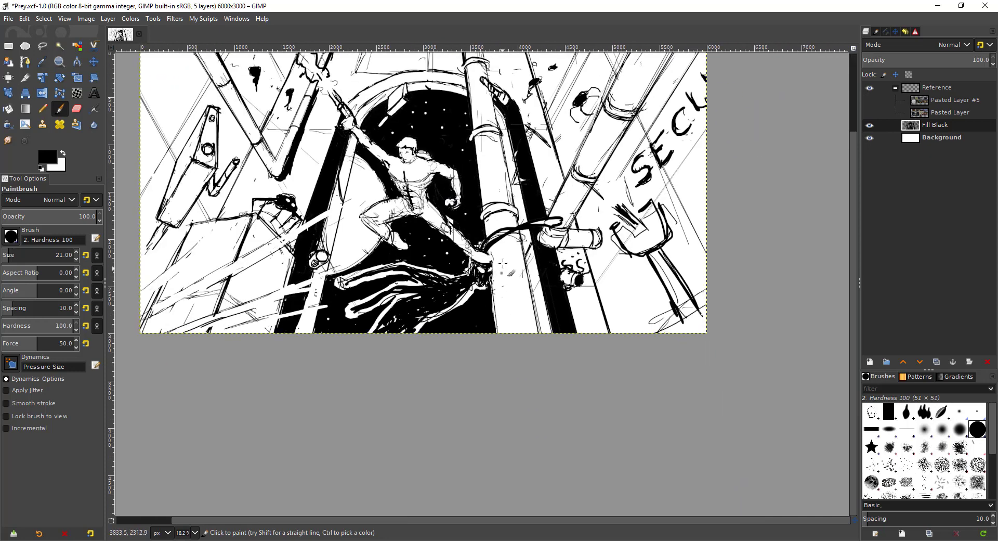
scroll(422, 307, "up", 2)
scroll(421, 306, "left", 2)
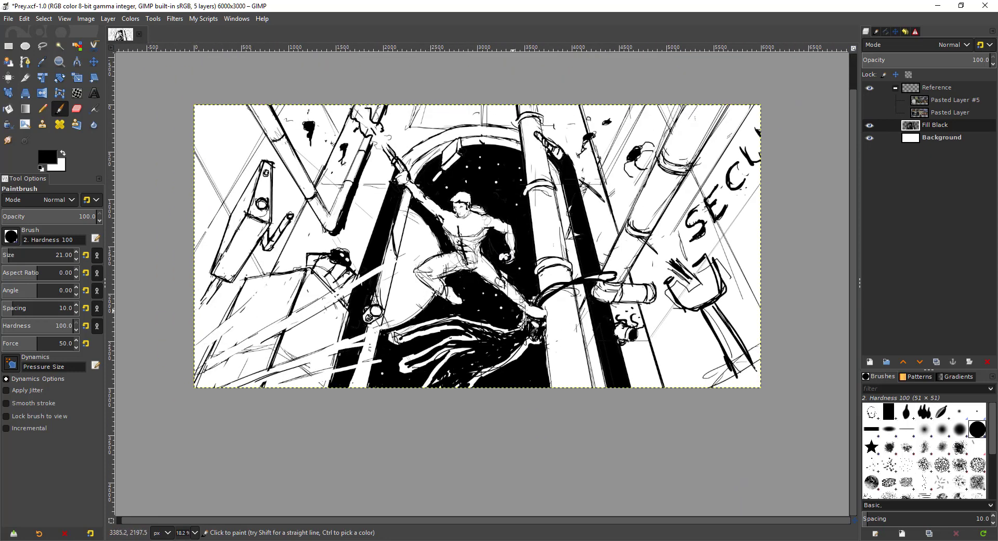
scroll(526, 320, "up", 4)
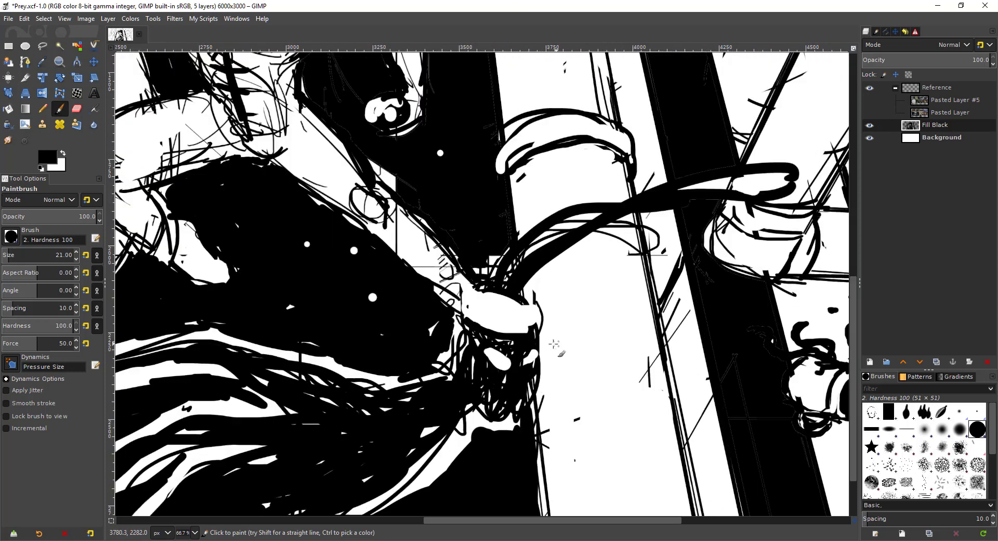
scroll(554, 343, "down", 4)
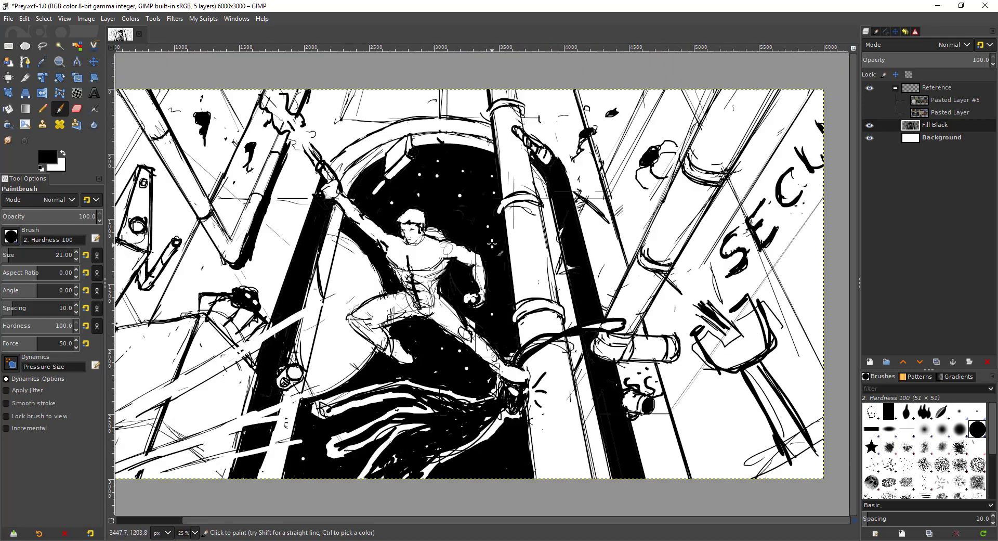
Bucket-fill the outer band of the arch with black
scroll(463, 277, "down", 1)
scroll(416, 234, "up", 4)
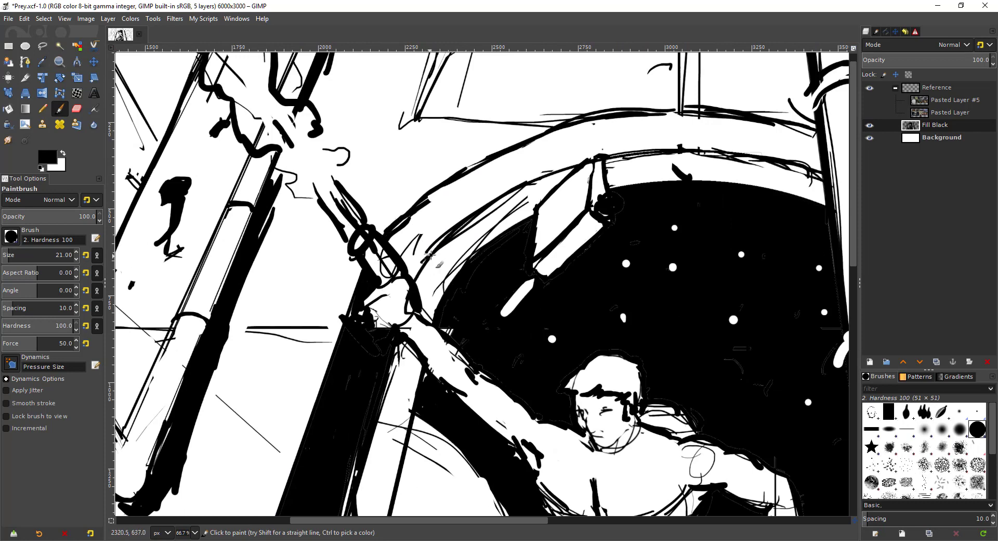
scroll(452, 212, "up", 2)
scroll(453, 212, "right", 2)
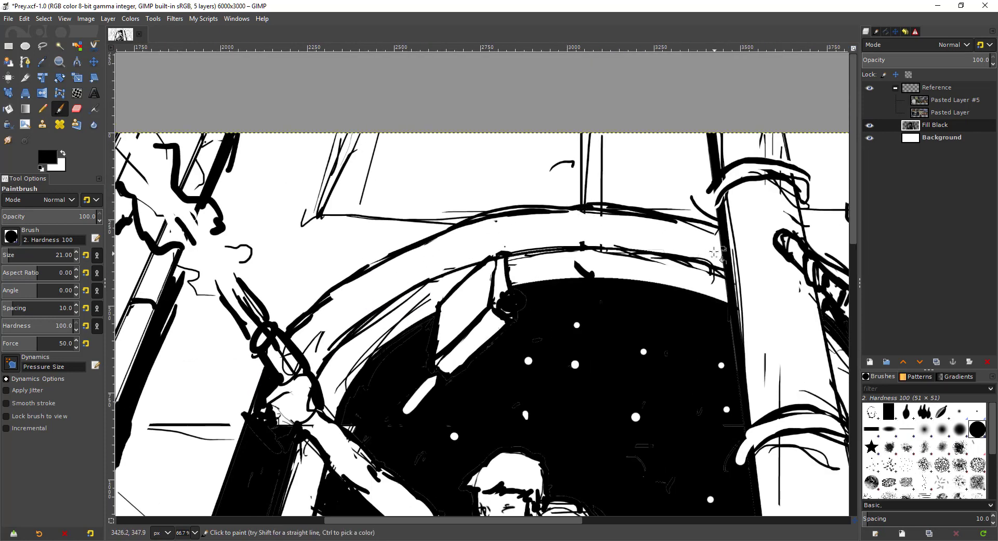
key("shift+b")
left_click(697, 246)
scroll(699, 237, "down", 1)
scroll(469, 239, "down", 1)
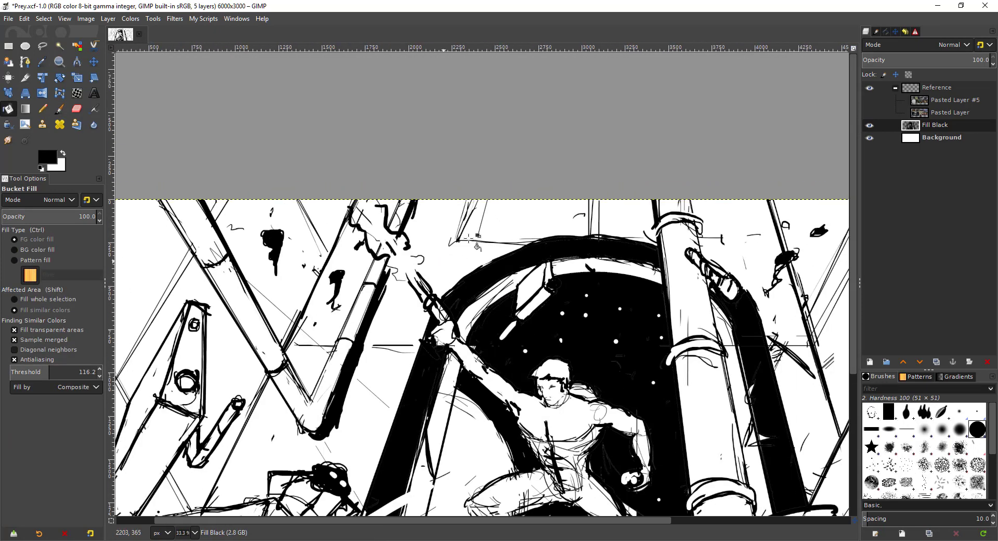
scroll(468, 238, "down", 2)
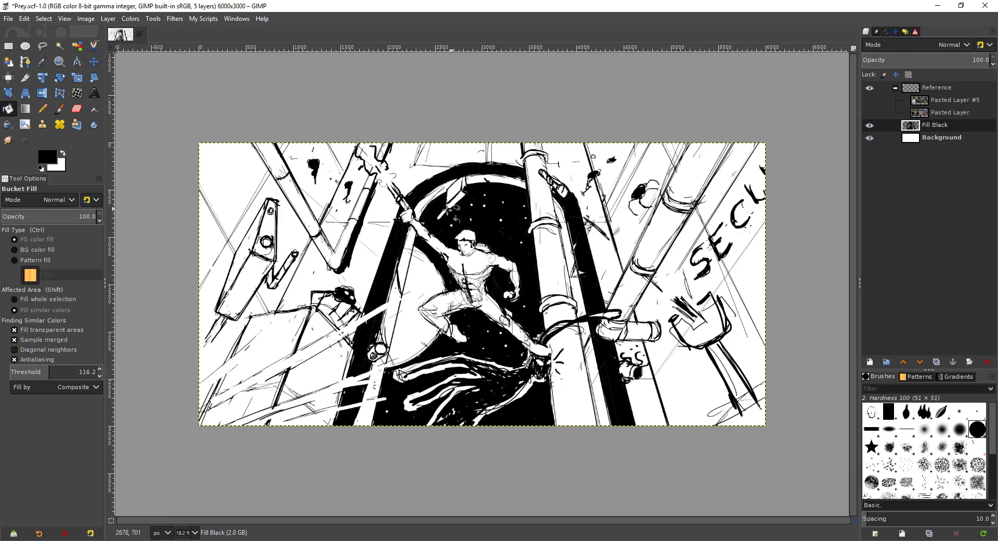
Firm up the left edge of the large slab below the floating tool with black paintbrush strokes
scroll(444, 229, "up", 1)
scroll(447, 232, "down", 1)
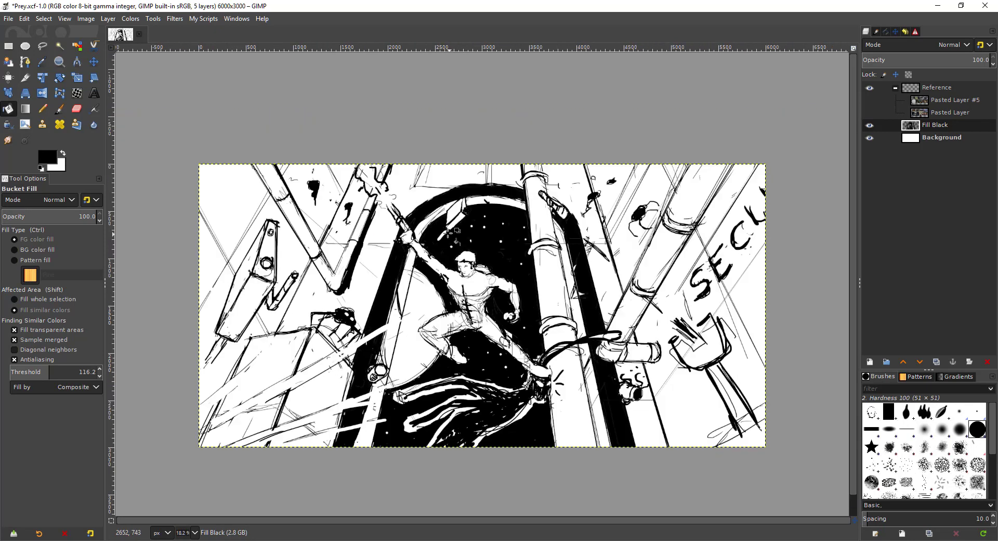
scroll(308, 289, "up", 1)
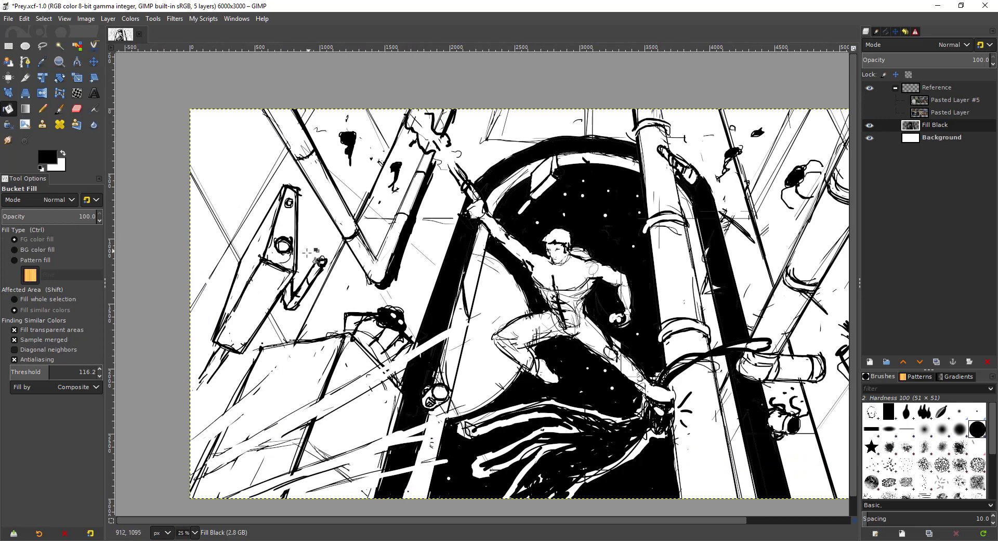
left_click_drag(249, 338, 342, 240)
key("p")
left_click_drag(329, 296, 291, 365)
left_click_drag(331, 284, 285, 378)
left_click_drag(329, 297, 284, 403)
left_click_drag(353, 249, 313, 333)
left_click_drag(339, 267, 317, 312)
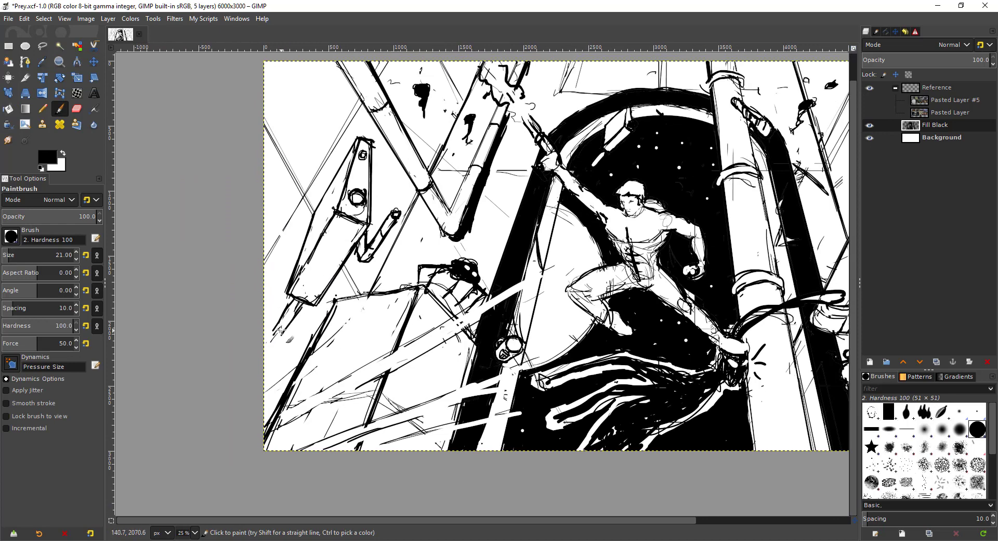
Fill the background around the floating tool and the wedge between the two left-side diagonal pipes with black
key("shift+b")
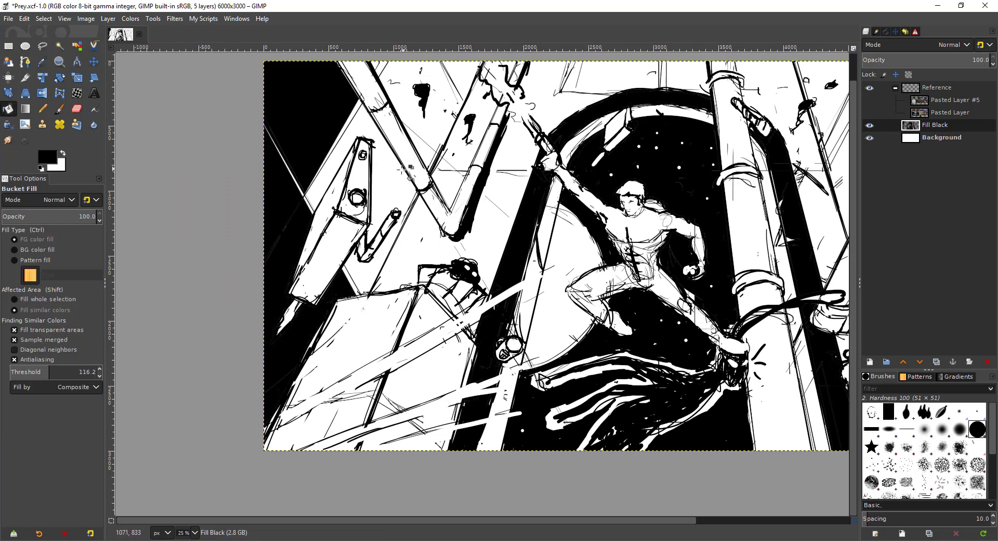
left_click(387, 201)
scroll(393, 199, "down", 2)
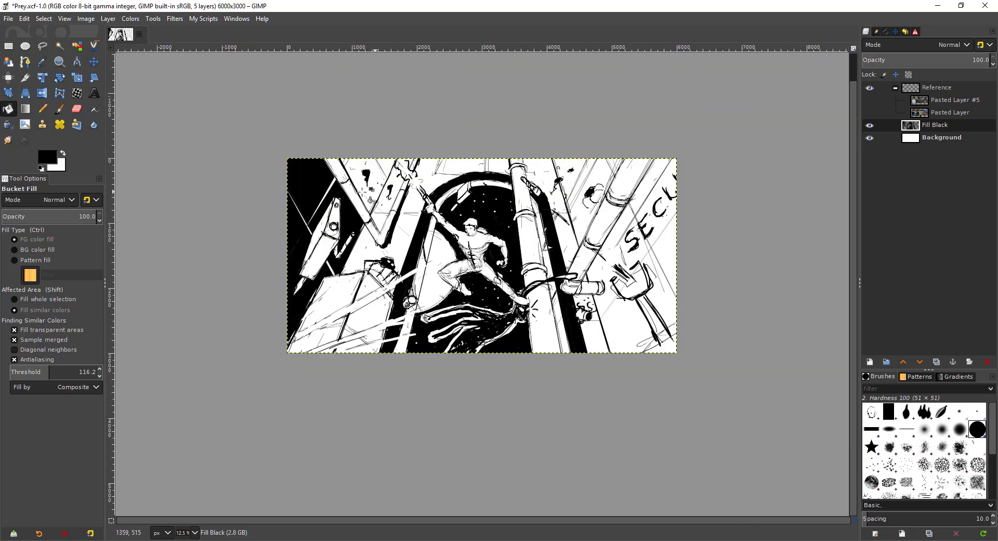
scroll(372, 200, "up", 2)
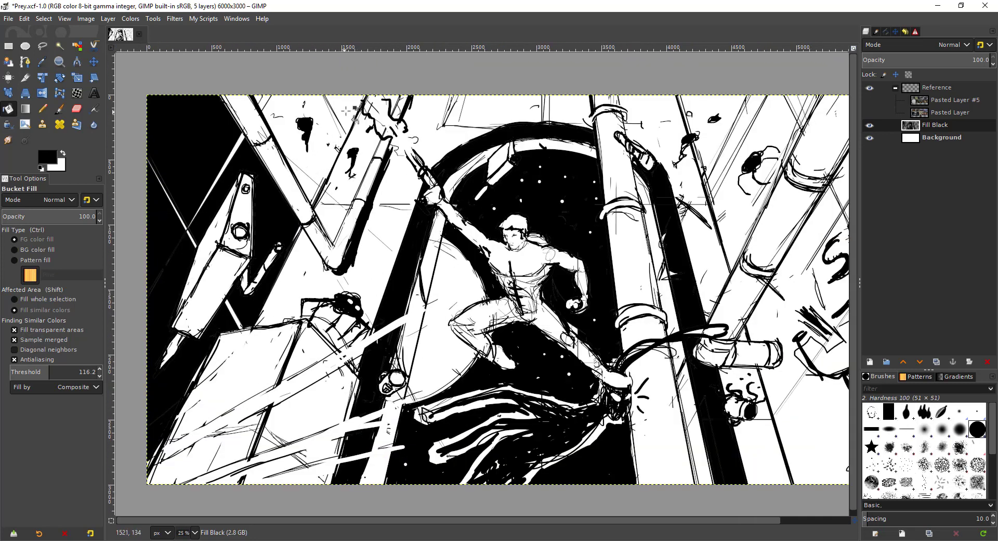
left_click(338, 122)
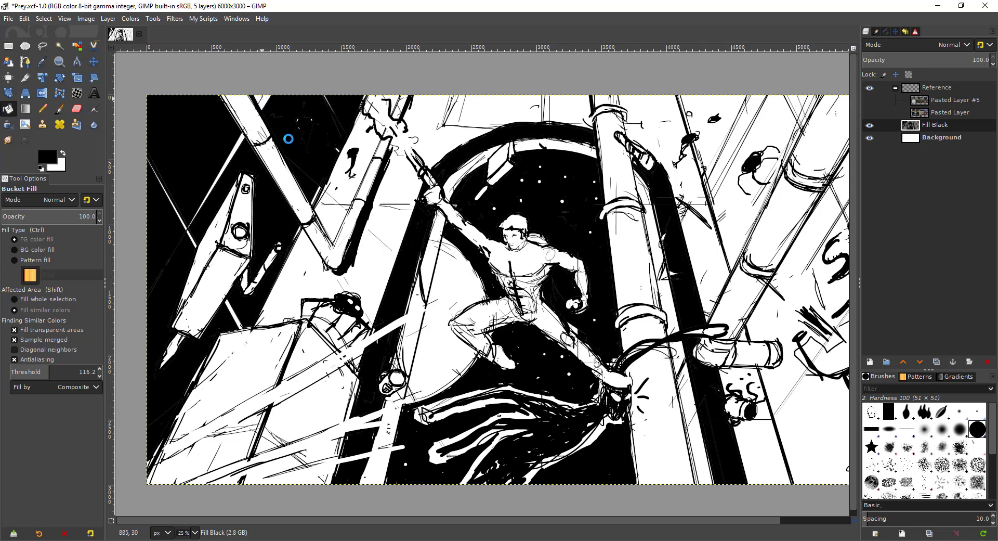
scroll(296, 142, "up", 2)
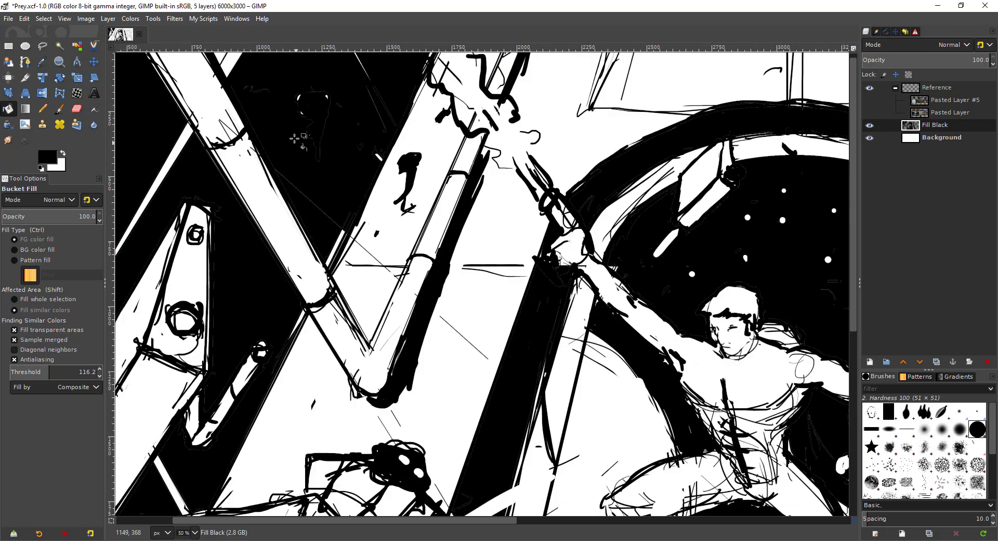
scroll(294, 148, "down", 1)
scroll(293, 153, "down", 1)
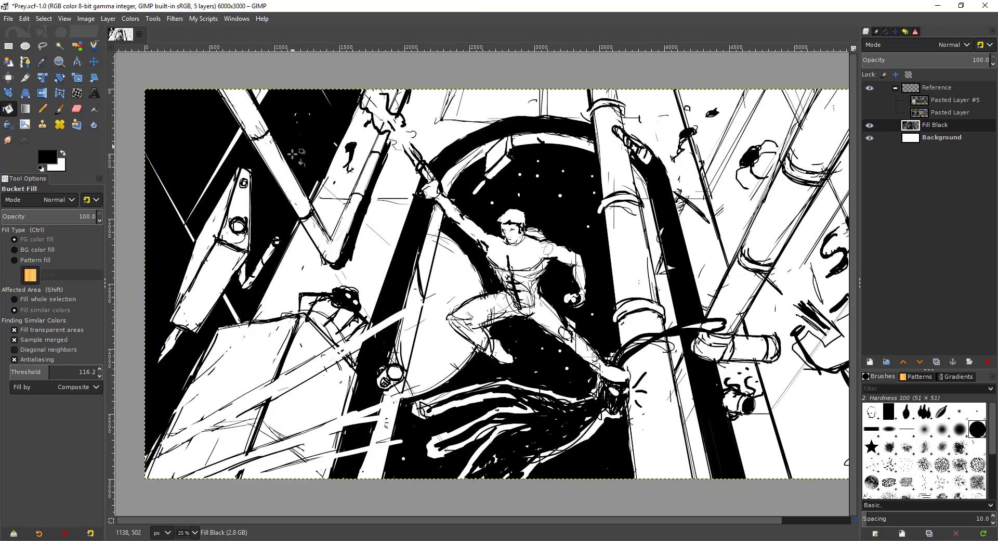
Erase a white outline for the small floating blob between the left pipes and paint out stray marks in the surrounding black
left_click_drag(281, 118, 352, 293)
scroll(314, 210, "up", 3)
key("shift+e")
mouse_move(338, 200)
left_mouse_down()
mouse_move(360, 214)
mouse_move(359, 259)
left_mouse_up()
left_click_drag(477, 277, 467, 291)
key("p")
left_click_drag(366, 179, 458, 286)
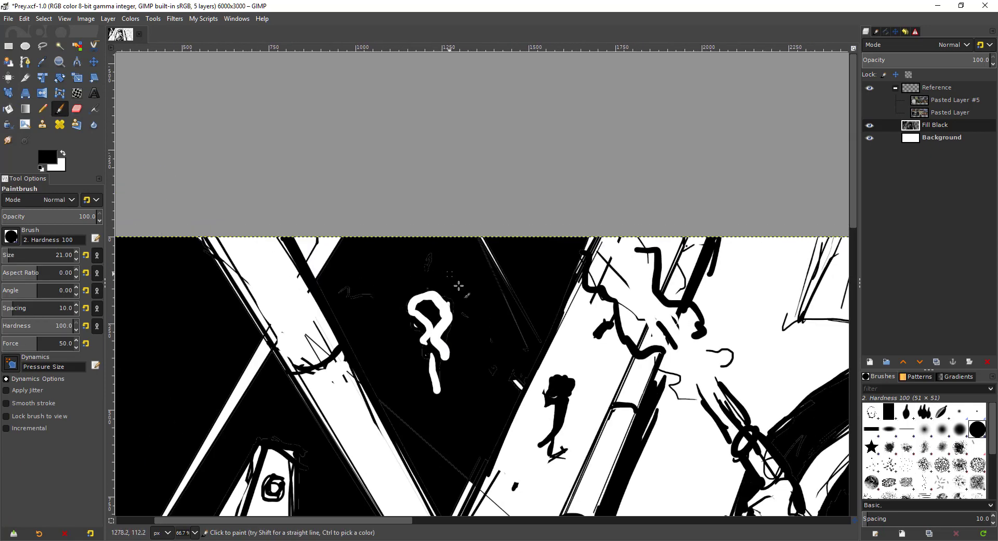
mouse_move(320, 241)
left_mouse_down()
mouse_move(300, 248)
mouse_move(312, 259)
mouse_move(327, 239)
left_mouse_up()
key("minus")
key("minus")
key("minus")
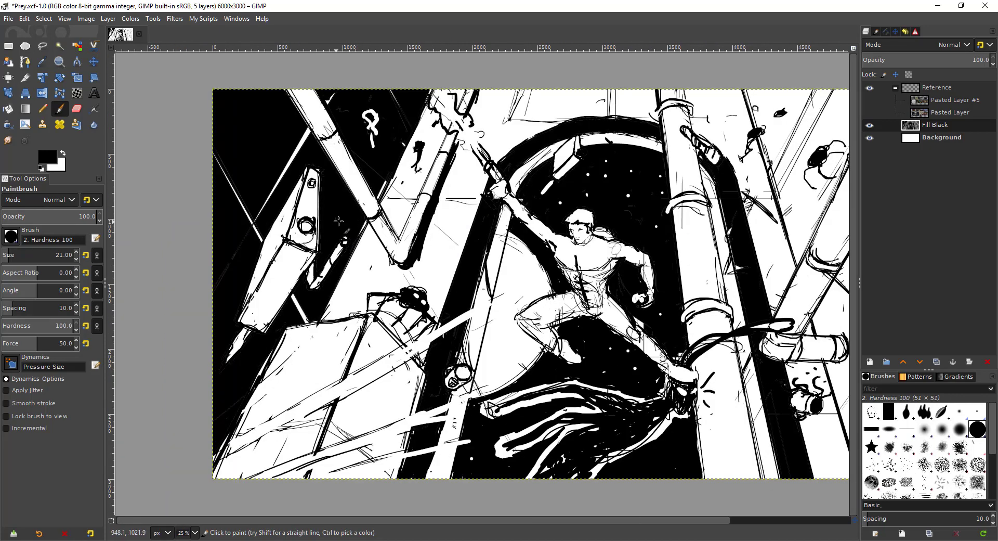
Fill the wedges and the narrow beam between the right pillar and the large diagonal pipe with black
key("minus")
left_click_drag(426, 281, 352, 305)
key("plus")
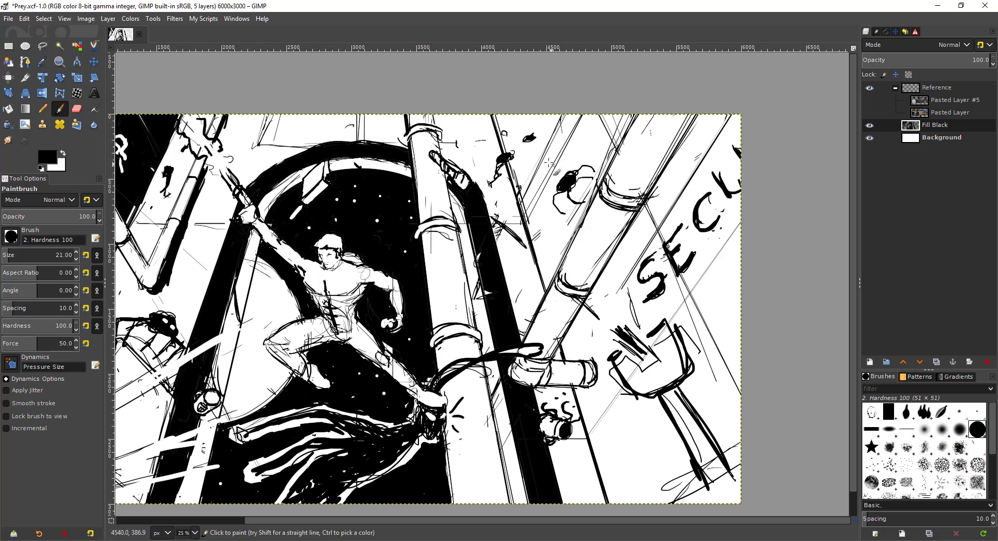
key("shift+b")
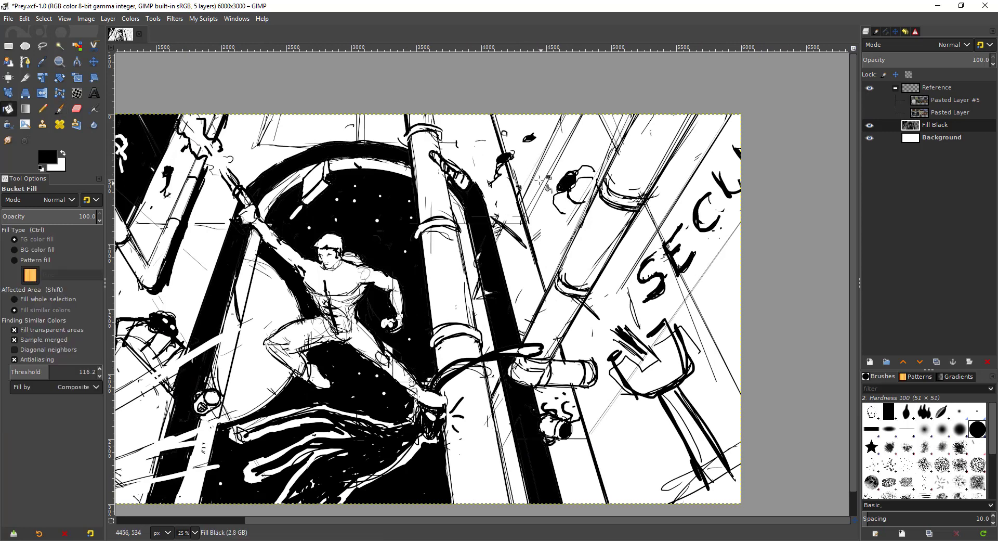
left_click(530, 162)
left_click(598, 133)
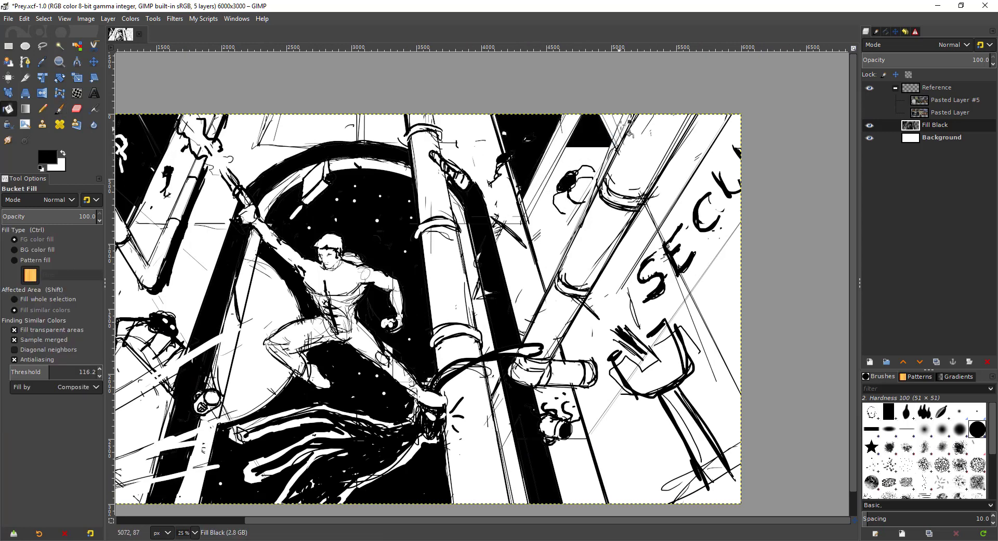
left_click(615, 123)
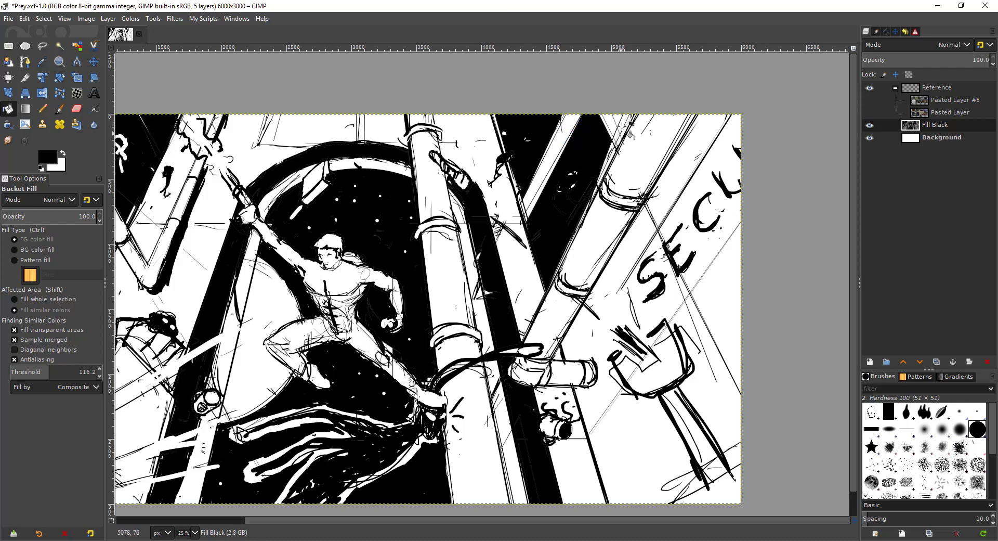
scroll(587, 125, "up", 2)
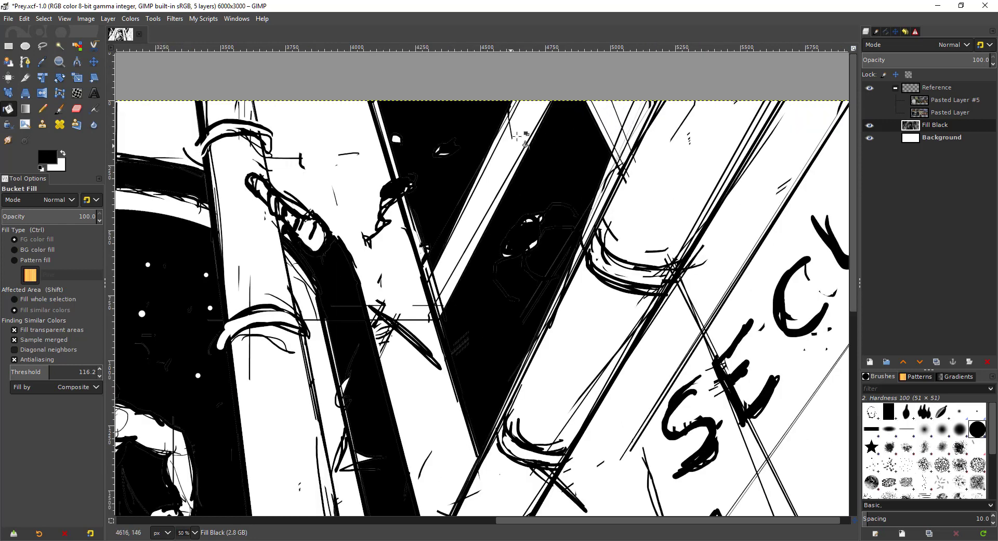
left_click(526, 128)
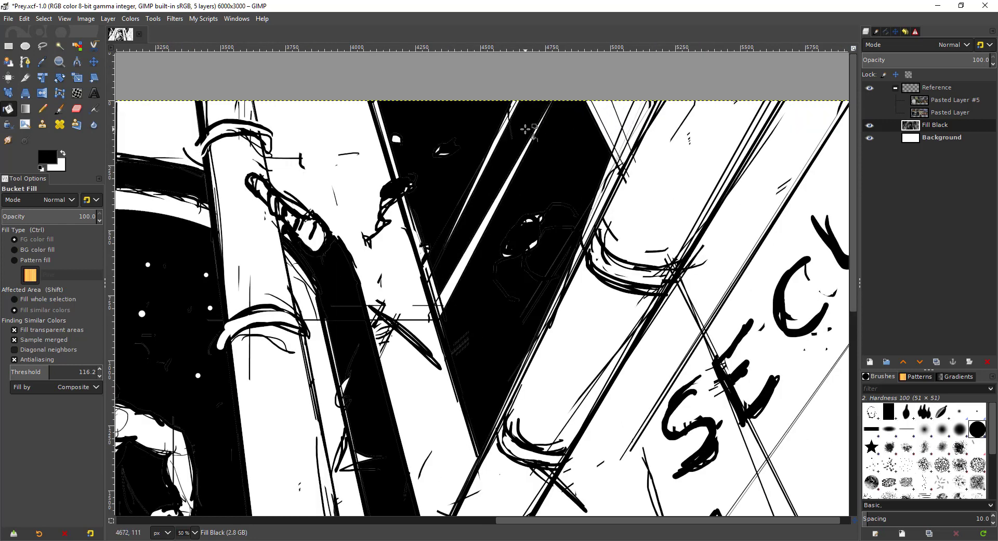
Trim the thin white slivers along the filled beam with black strokes and firm up the adjoining pillar edge
key("p")
mouse_move(488, 159)
left_mouse_down()
mouse_move(518, 105)
mouse_move(495, 139)
left_mouse_up()
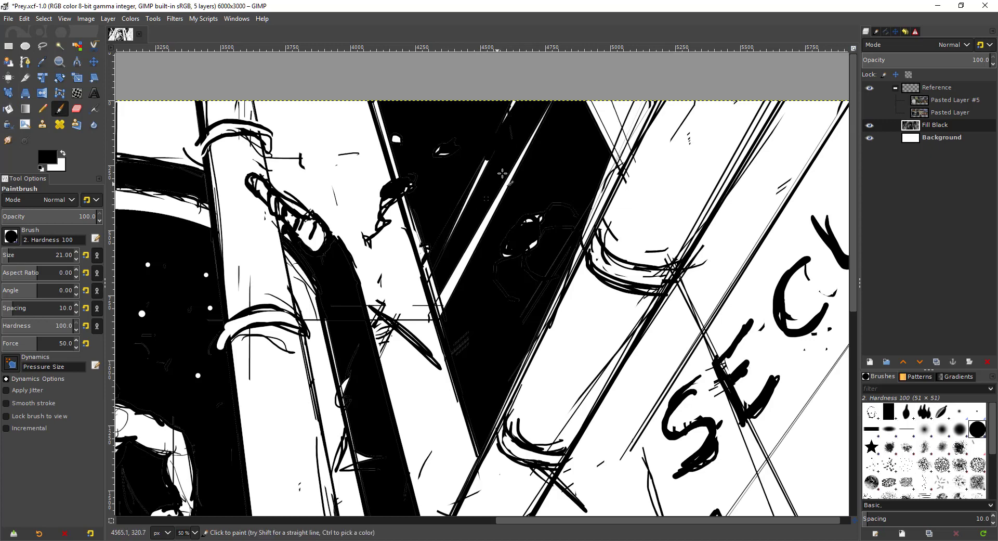
mouse_move(490, 206)
left_mouse_down()
mouse_move(459, 264)
mouse_move(450, 261)
left_mouse_up()
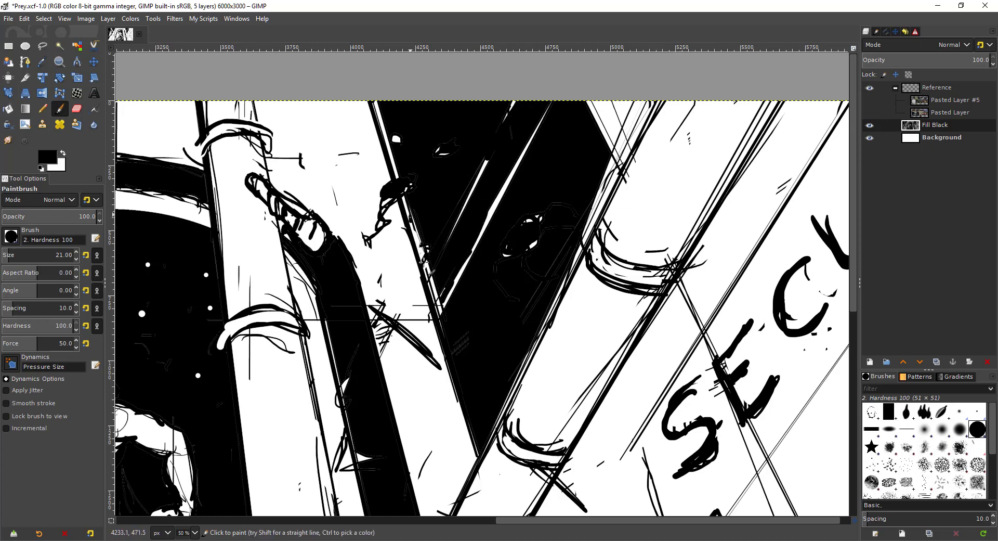
mouse_move(415, 226)
left_mouse_down()
mouse_move(438, 302)
mouse_move(430, 273)
left_mouse_up()
Black in the small triangle beside the large diagonal pipe at the canvas's upper edge
left_click_drag(595, 156, 570, 235)
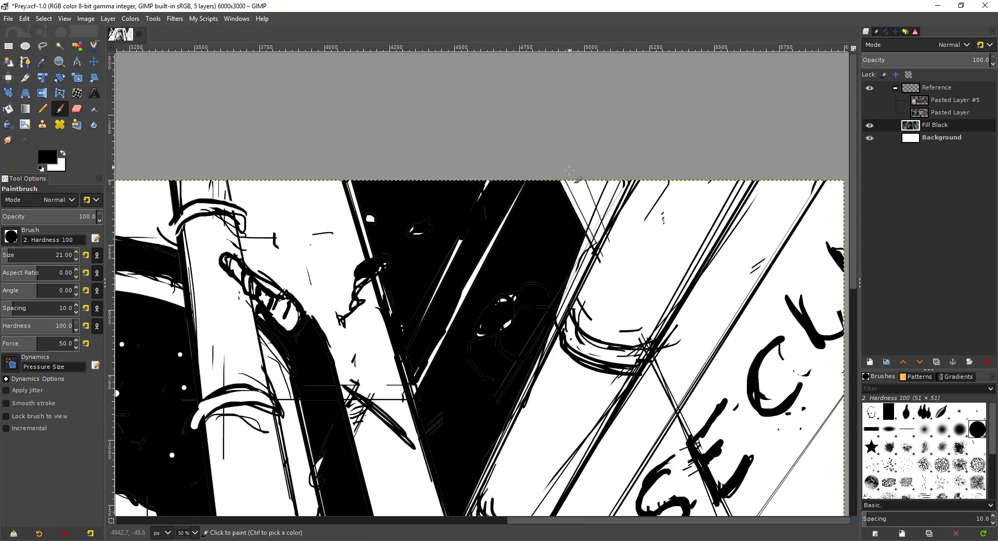
mouse_move(570, 170)
left_mouse_down()
mouse_move(615, 178)
mouse_move(607, 206)
mouse_move(624, 176)
mouse_move(610, 207)
mouse_move(597, 177)
left_mouse_up()
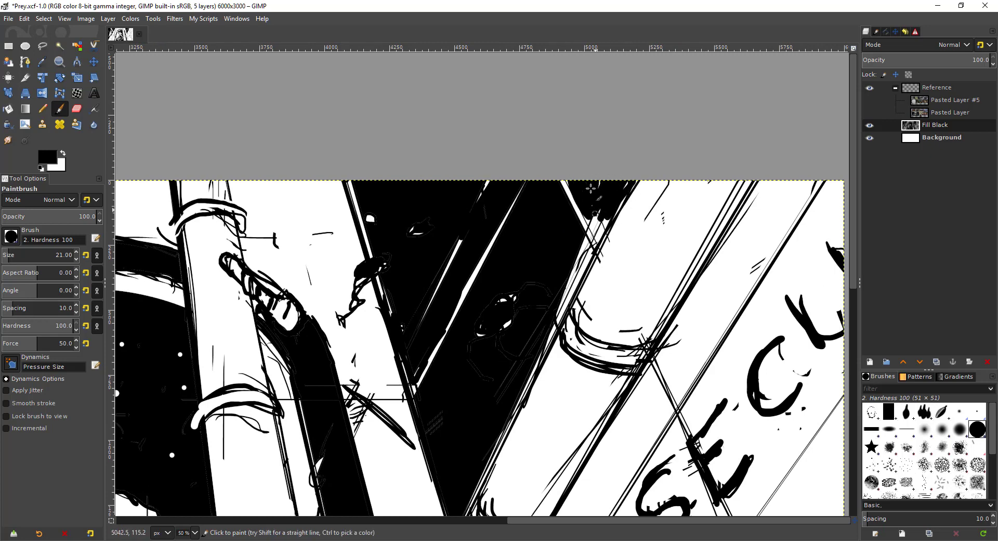
mouse_move(595, 212)
left_mouse_down()
mouse_move(598, 228)
mouse_move(609, 223)
left_mouse_up()
scroll(595, 216, "down", 3)
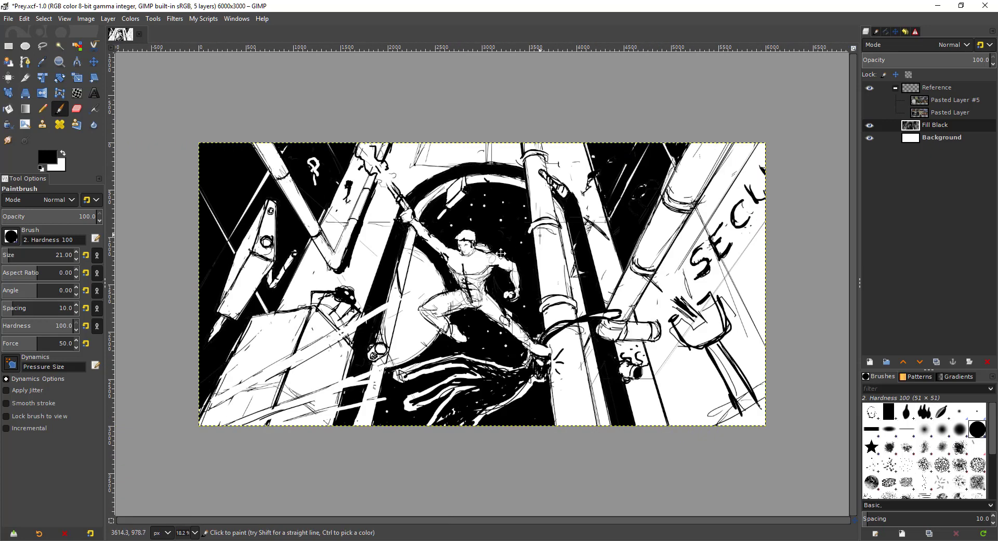
Ink straight lines for the left end and the long lower edge of the panel around the SECU wall lettering
left_click_drag(501, 253, 490, 262)
left_click_drag(605, 276, 589, 275)
scroll(606, 282, "up", 2)
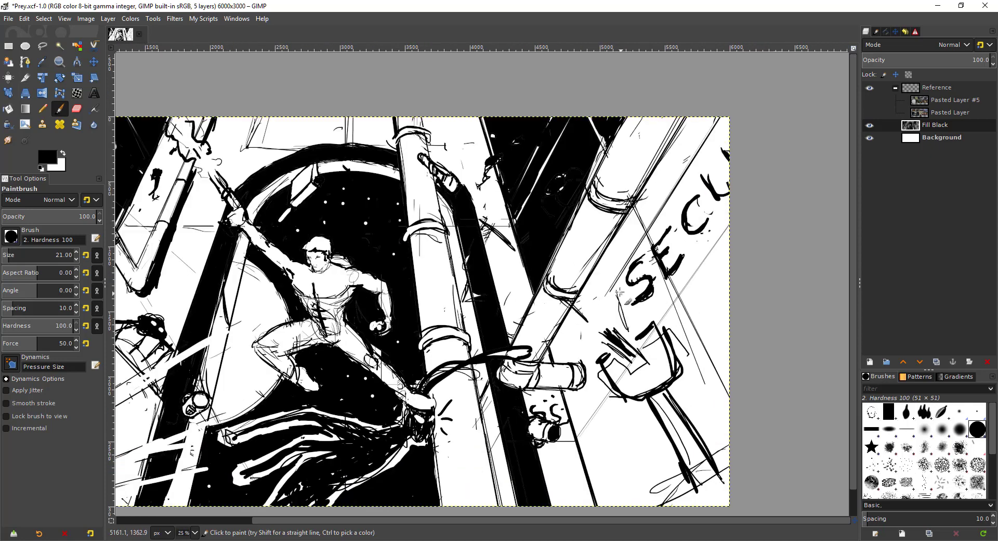
mouse_move(624, 272)
left_mouse_down()
mouse_move(649, 276)
mouse_move(635, 267)
mouse_move(641, 253)
mouse_move(630, 281)
left_mouse_up()
key("ctrl+z")
mouse_move(669, 198)
left_mouse_down()
mouse_move(650, 272)
mouse_move(640, 171)
left_mouse_up()
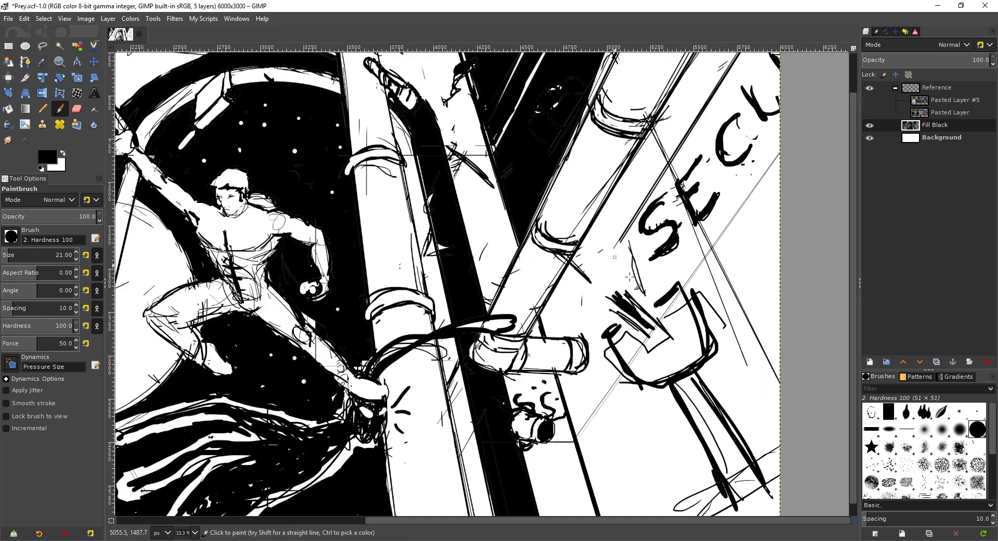
left_click(651, 305, "shift")
left_click(790, 139, "shift")
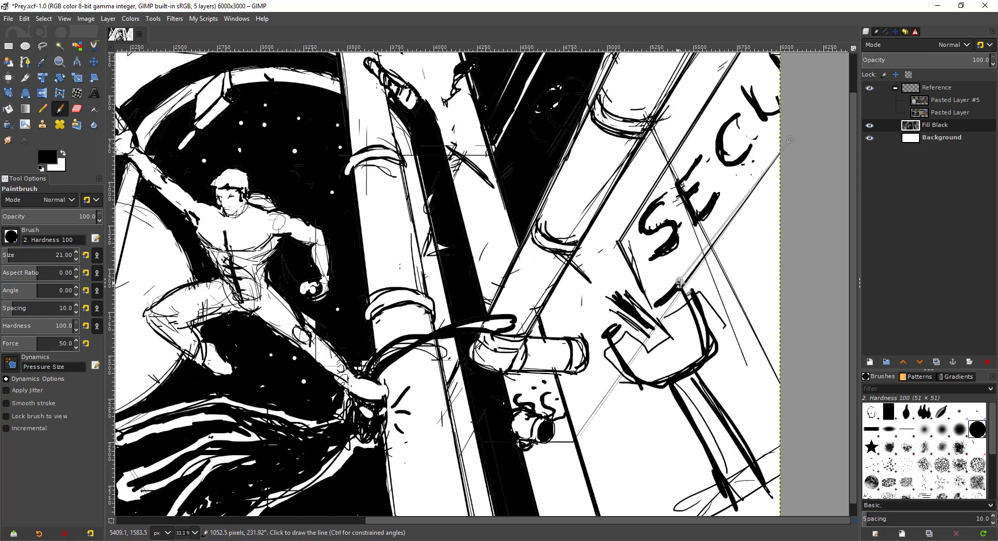
left_click(680, 286, "shift")
Thicken the short left end line of the lettering panel with extra brush strokes
left_click_drag(618, 243, 651, 315)
left_click_drag(629, 266, 646, 307)
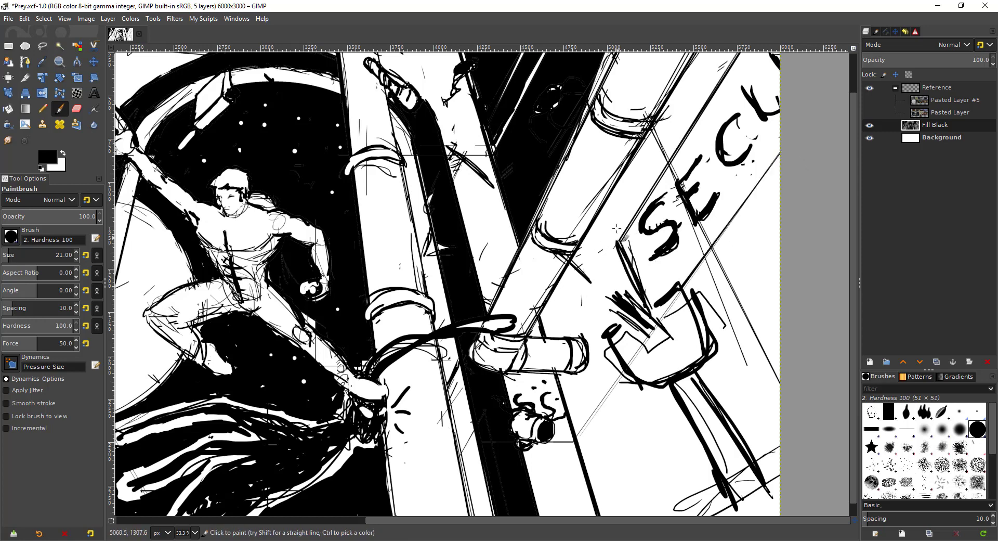
key("minus")
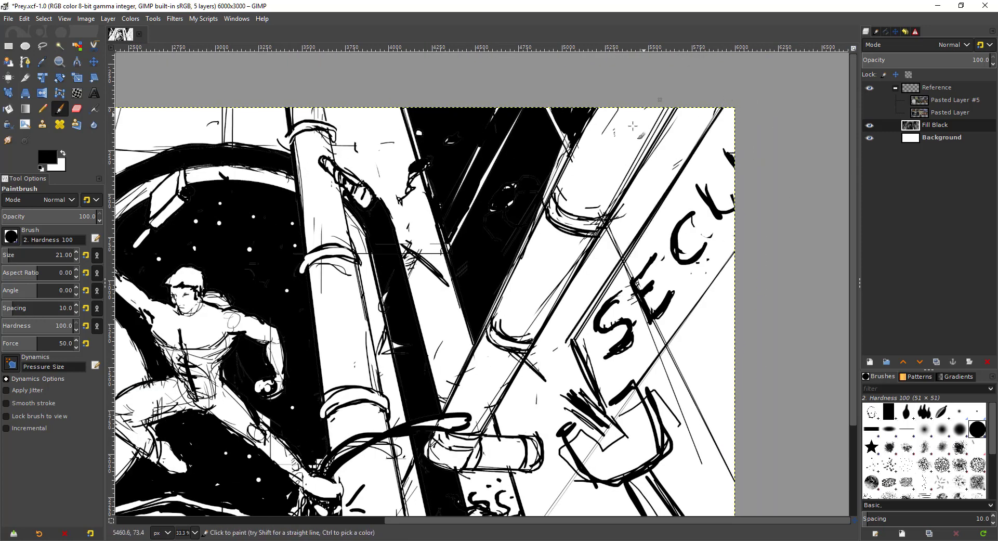
Bucket-fill the white background areas around the SECU lettering panel and the arm beneath it with black
key("minus")
left_click_drag(623, 289, 565, 254)
key("shift+b")
left_click(596, 264)
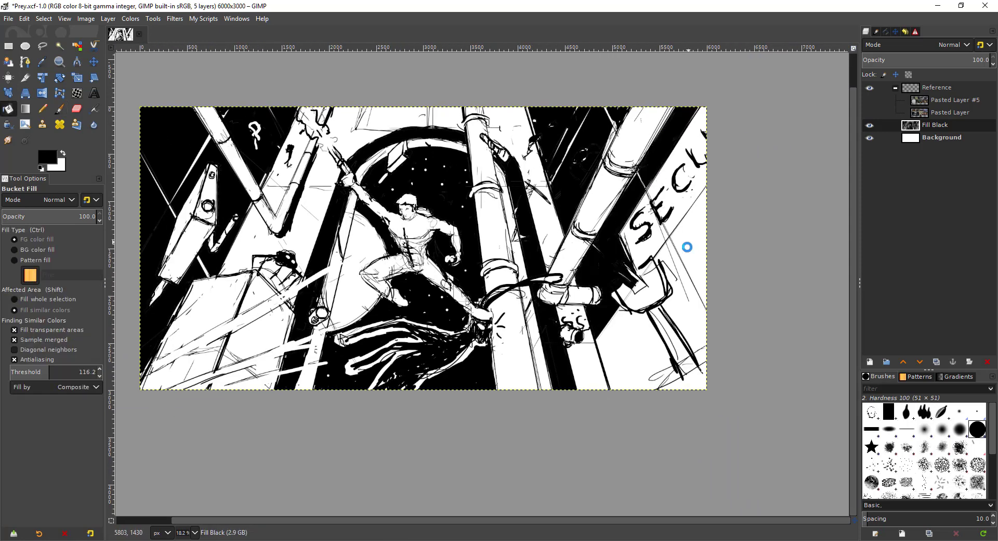
left_click(680, 282)
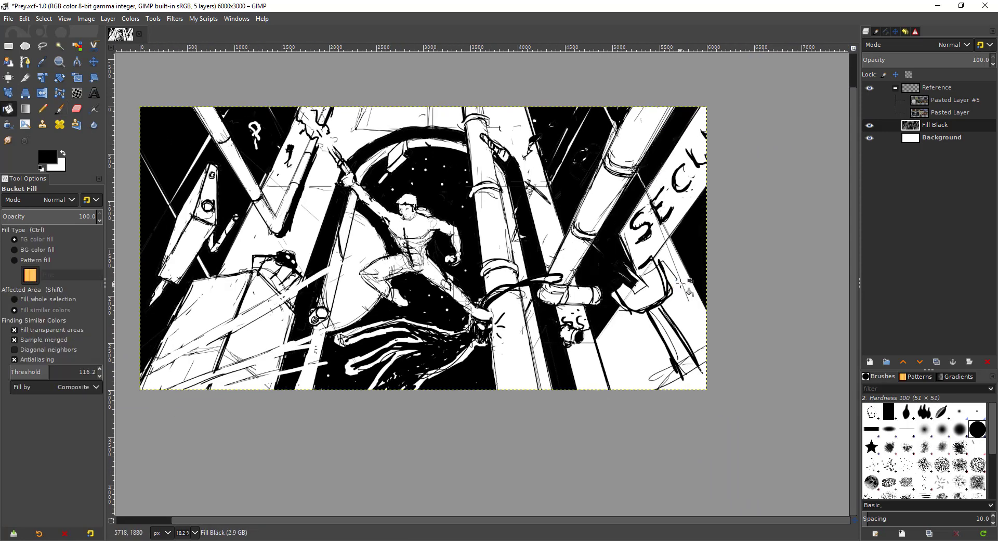
left_click(621, 370)
Examine the balance of black and white areas across the whole composition, from the arch and figure to the lettering panel
scroll(604, 364, "down", 4)
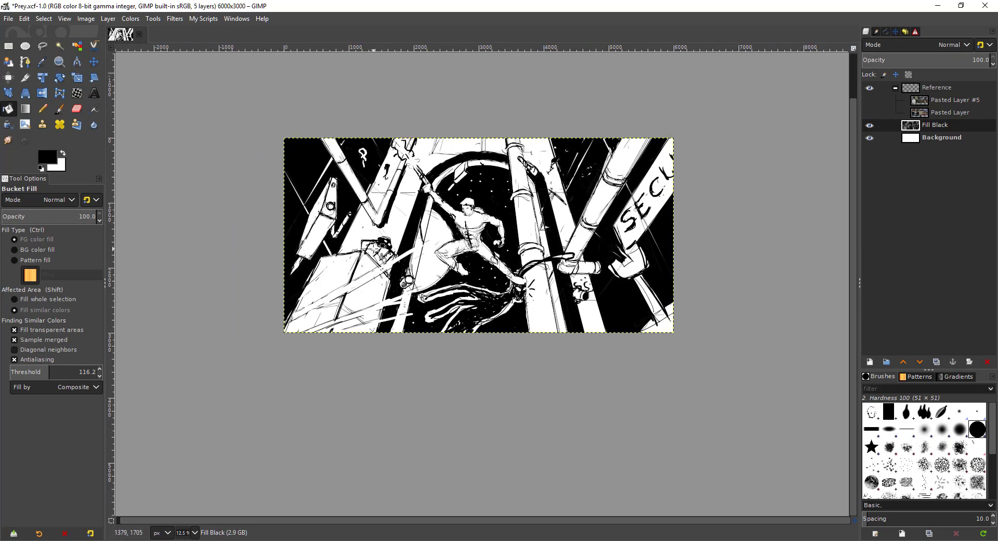
scroll(374, 249, "up", 2)
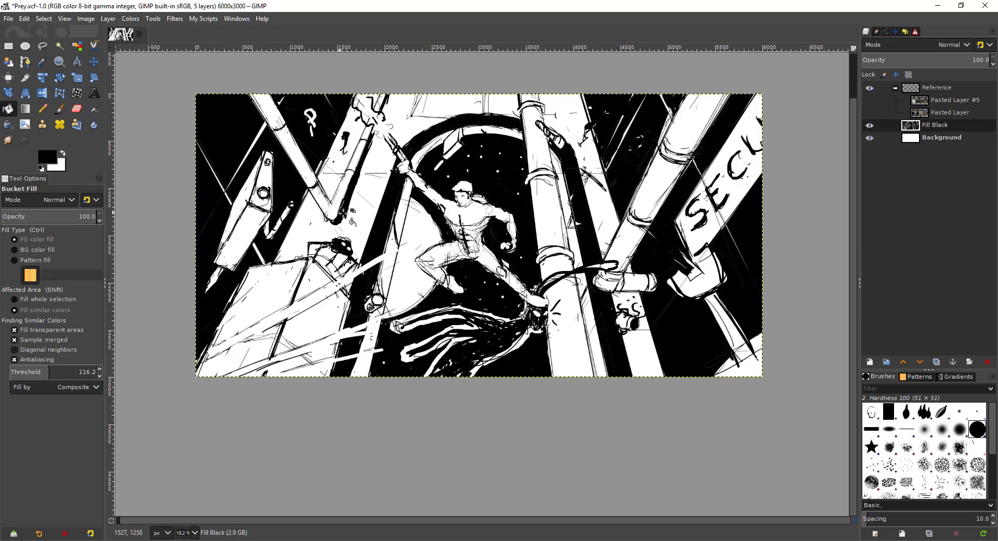
scroll(355, 213, "down", 1)
scroll(332, 237, "down", 1)
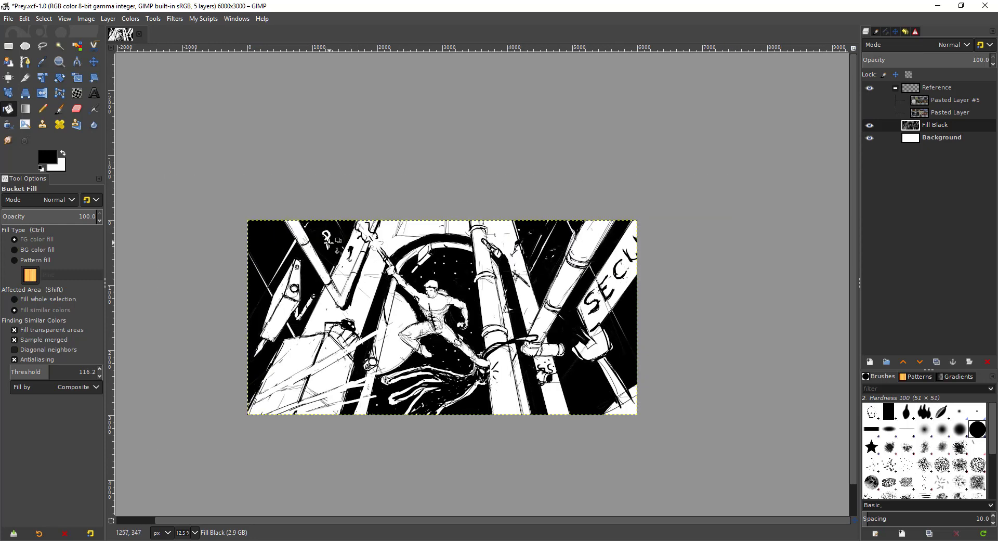
scroll(337, 252, "up", 1)
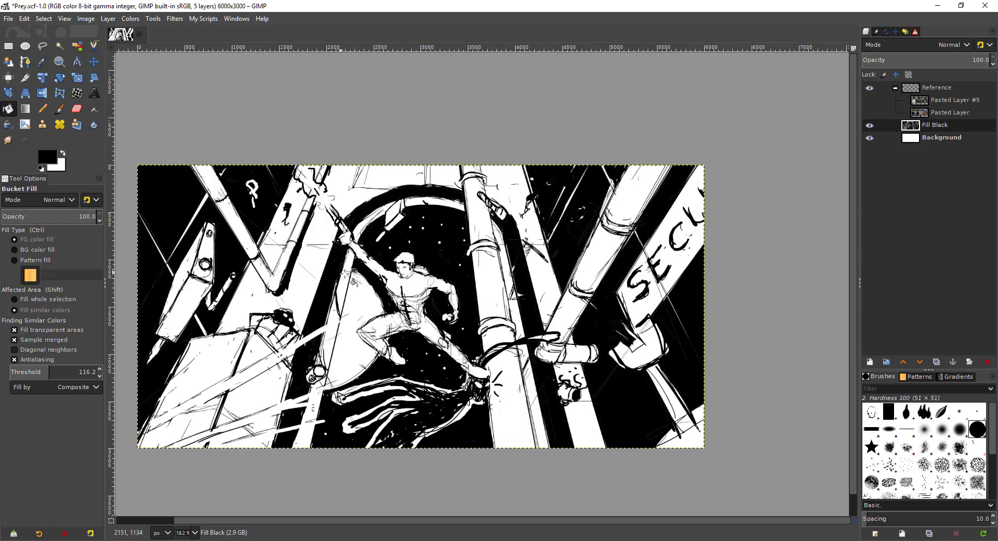
scroll(319, 301, "up", 1)
scroll(325, 293, "down", 1)
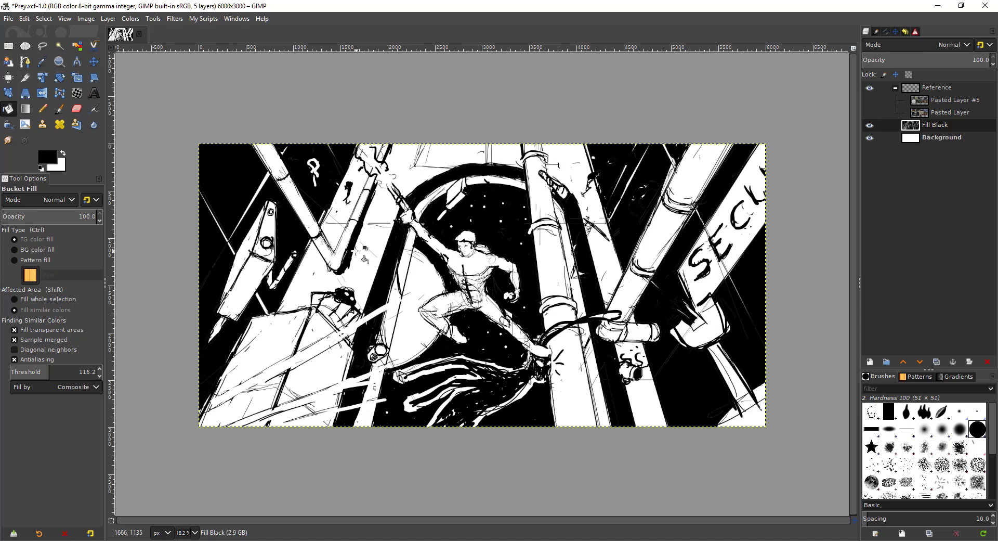
scroll(344, 254, "up", 1)
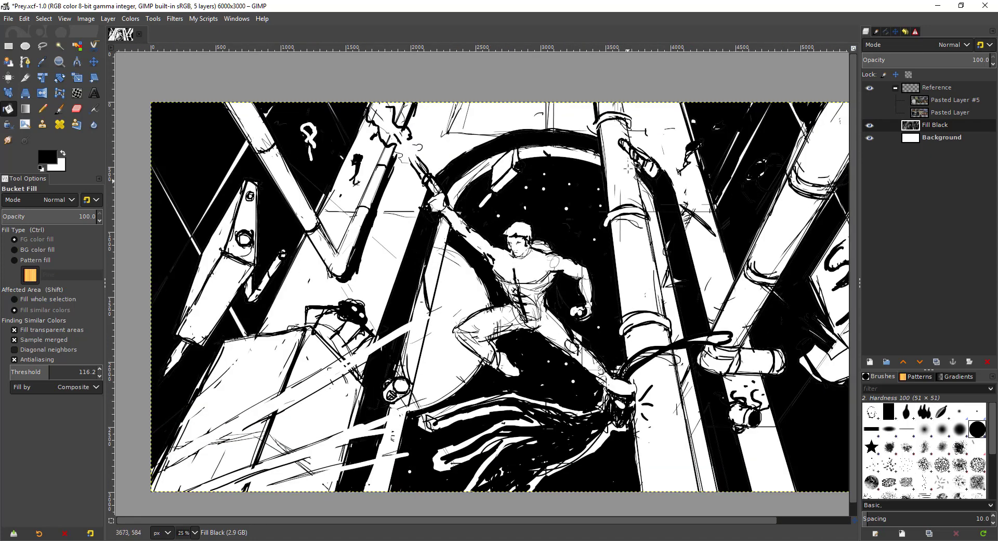
scroll(629, 218, "down", 2)
scroll(630, 218, "right", 4)
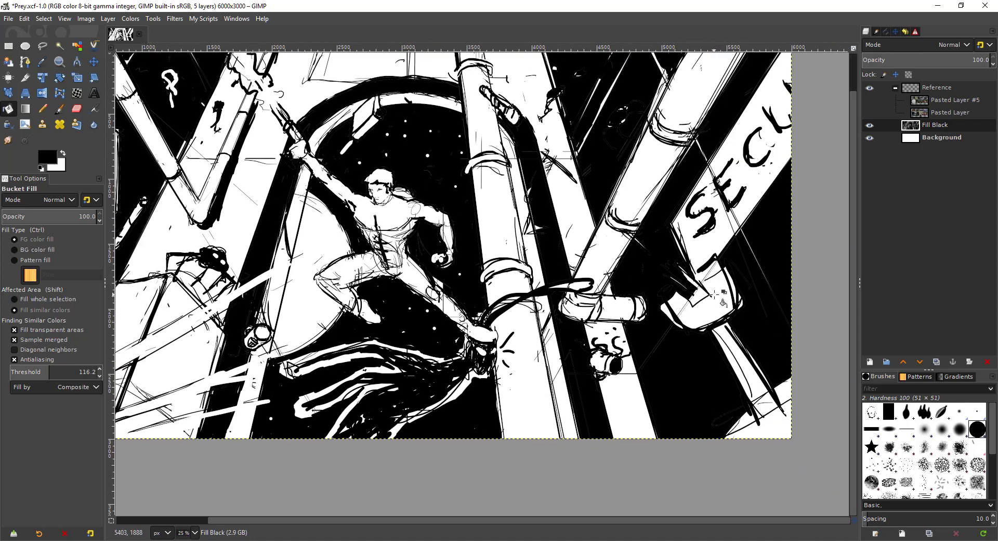
scroll(514, 318, "down", 1)
scroll(514, 318, "left", 2)
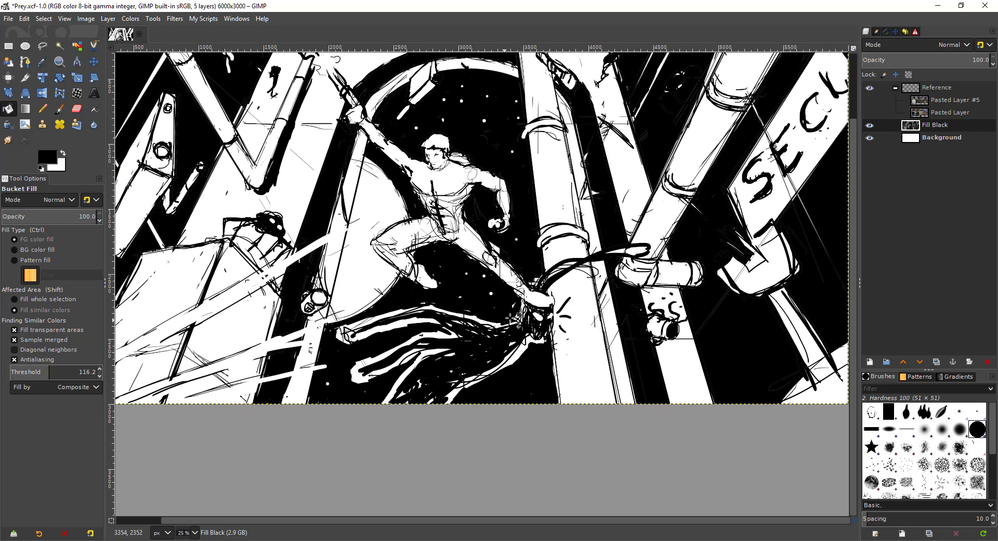
scroll(355, 195, "down", 1)
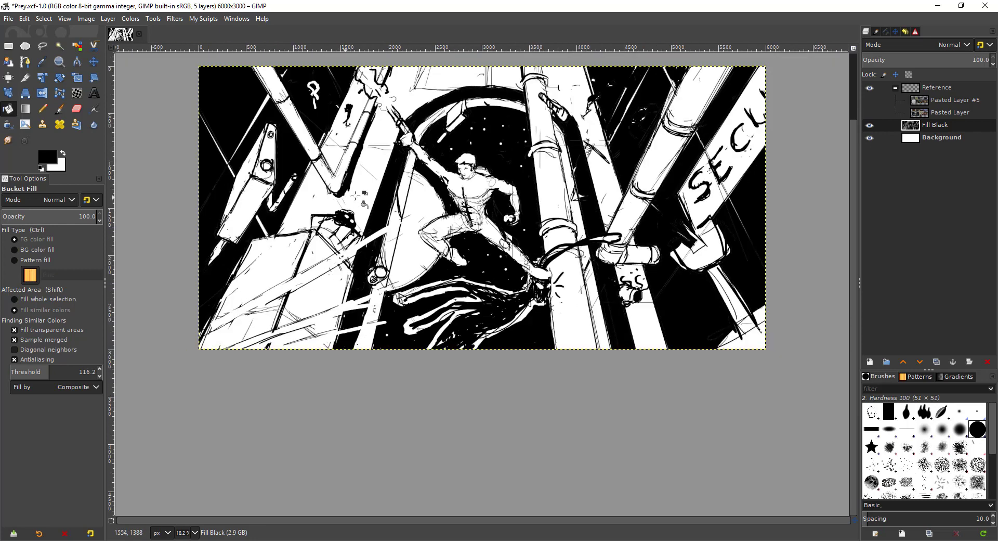
scroll(503, 167, "up", 1)
scroll(504, 168, "right", 1)
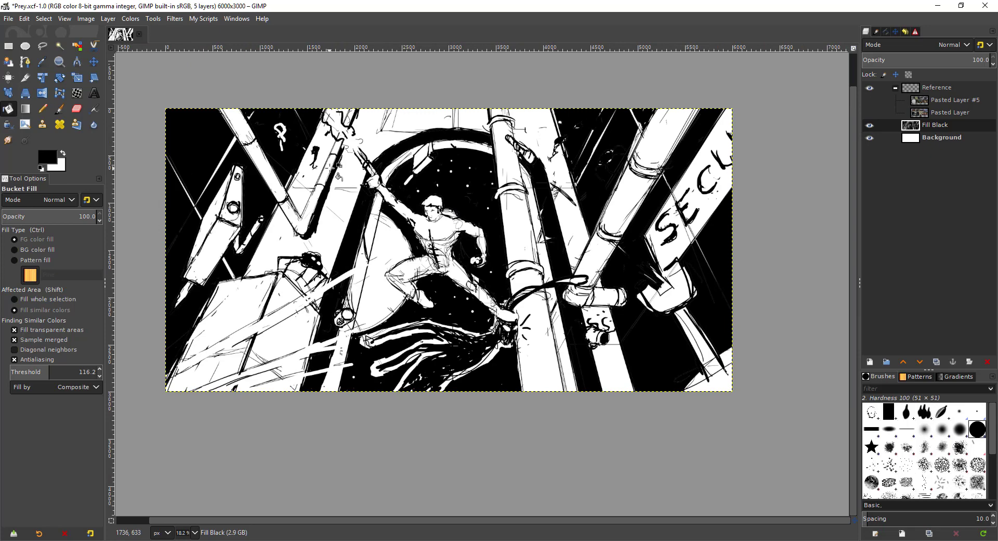
Erase white contour strokes into the black background to bring out the floating object between the beam and the large diagonal pipe
scroll(619, 136, "up", 2)
scroll(587, 156, "up", 1)
scroll(588, 156, "right", 1)
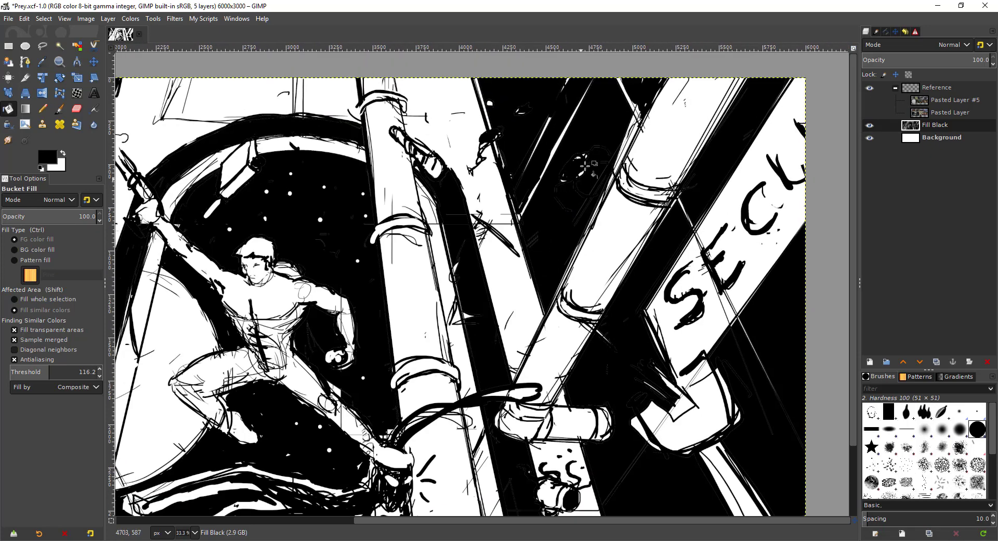
scroll(586, 165, "up", 2)
key("shift+e")
left_click_drag(535, 204, 559, 259)
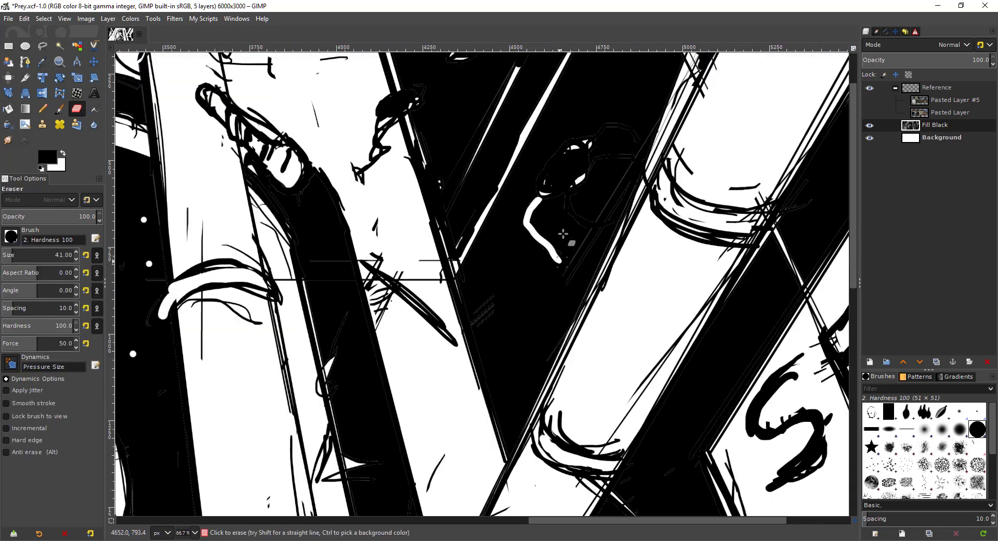
left_click_drag(567, 204, 594, 236)
left_click_drag(603, 165, 630, 164)
mouse_move(568, 143)
left_mouse_down()
mouse_move(549, 158)
mouse_move(534, 192)
mouse_move(568, 150)
mouse_move(545, 179)
mouse_move(604, 141)
mouse_move(588, 137)
mouse_move(635, 144)
left_mouse_up()
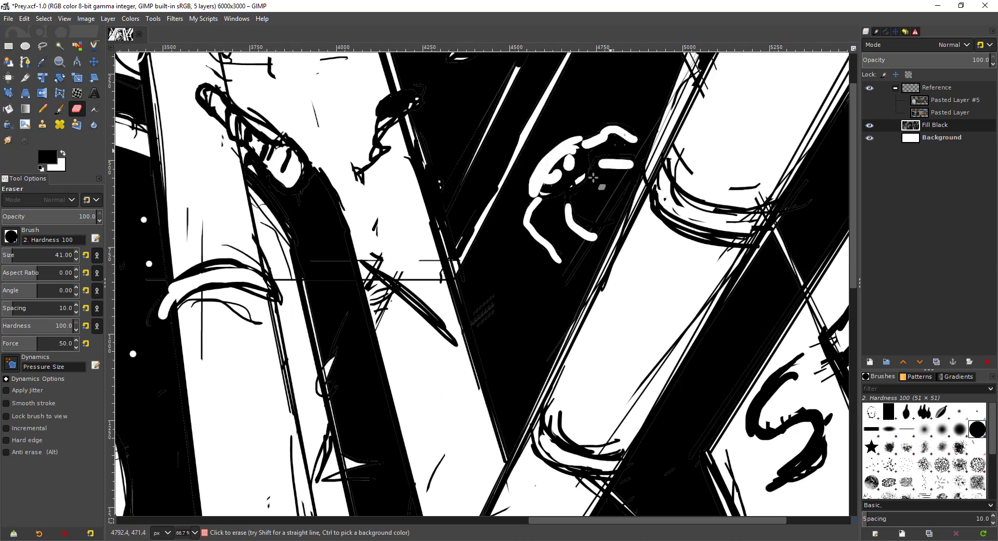
key("shift+ctrl+j")
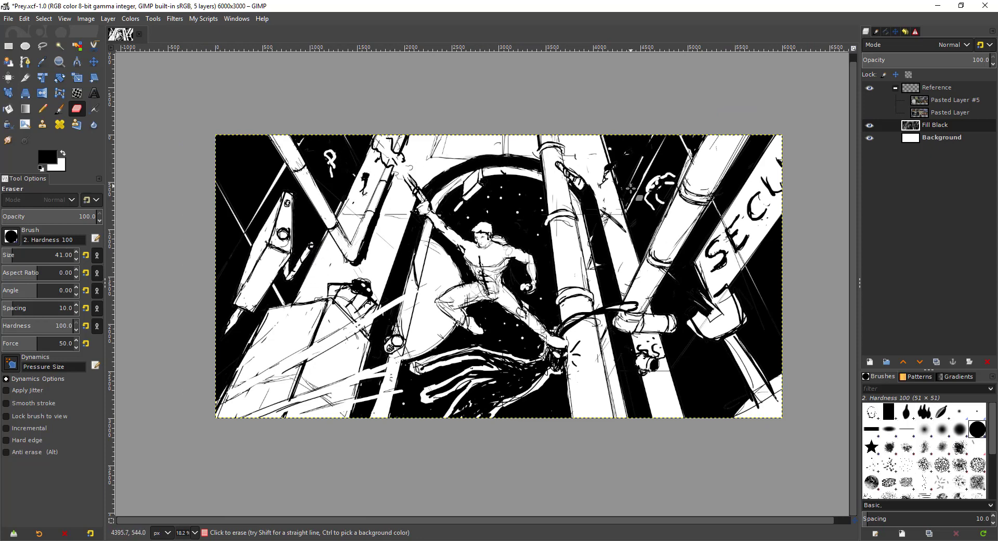
scroll(632, 167, "up", 1, "ctrl")
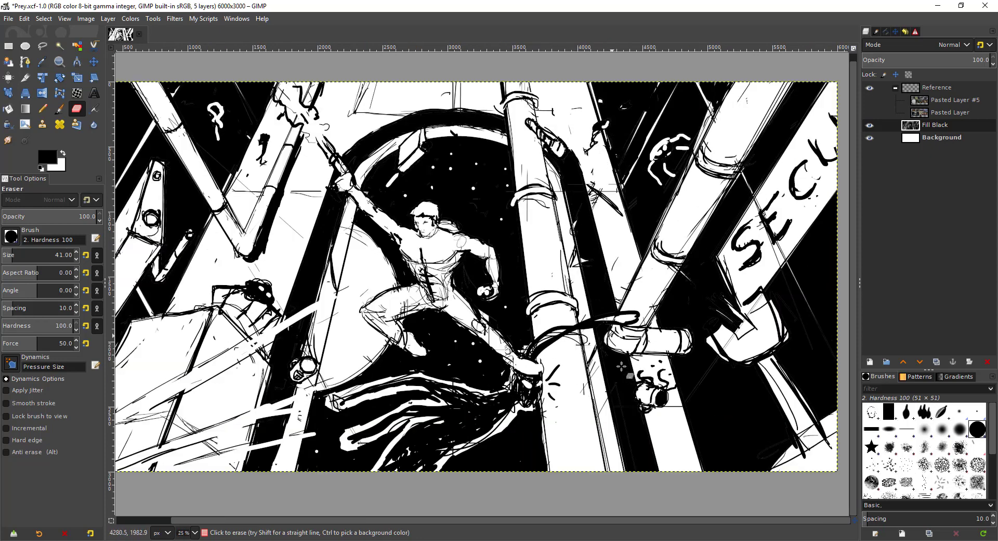
left_click_drag(620, 367, 596, 334)
scroll(636, 289, "down", 1)
scroll(344, 299, "up", 1, "ctrl")
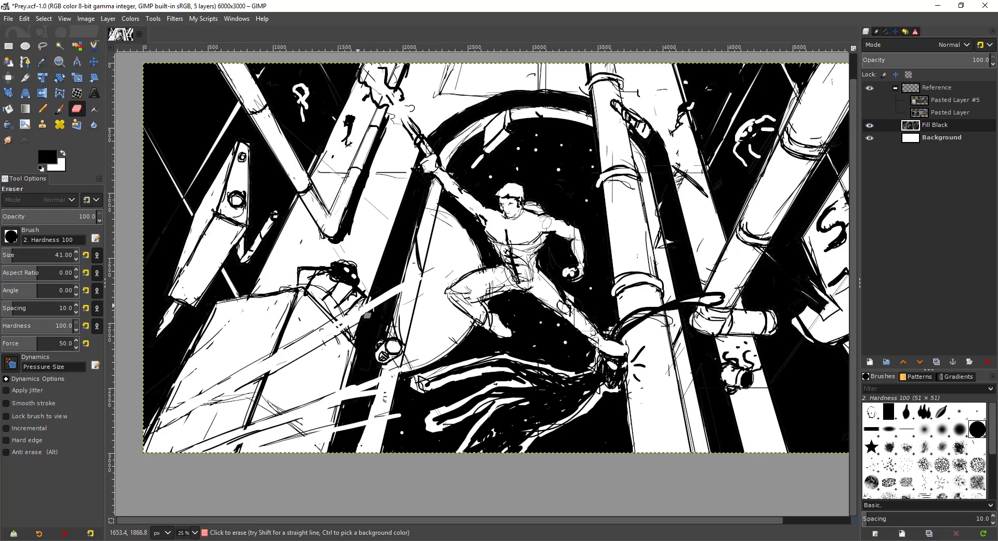
scroll(405, 351, "up", 1, "ctrl")
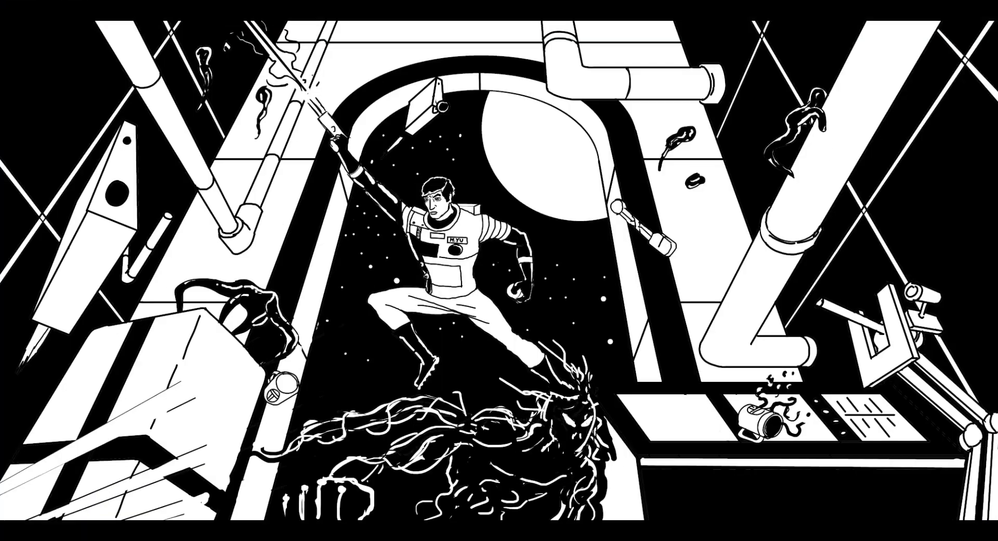